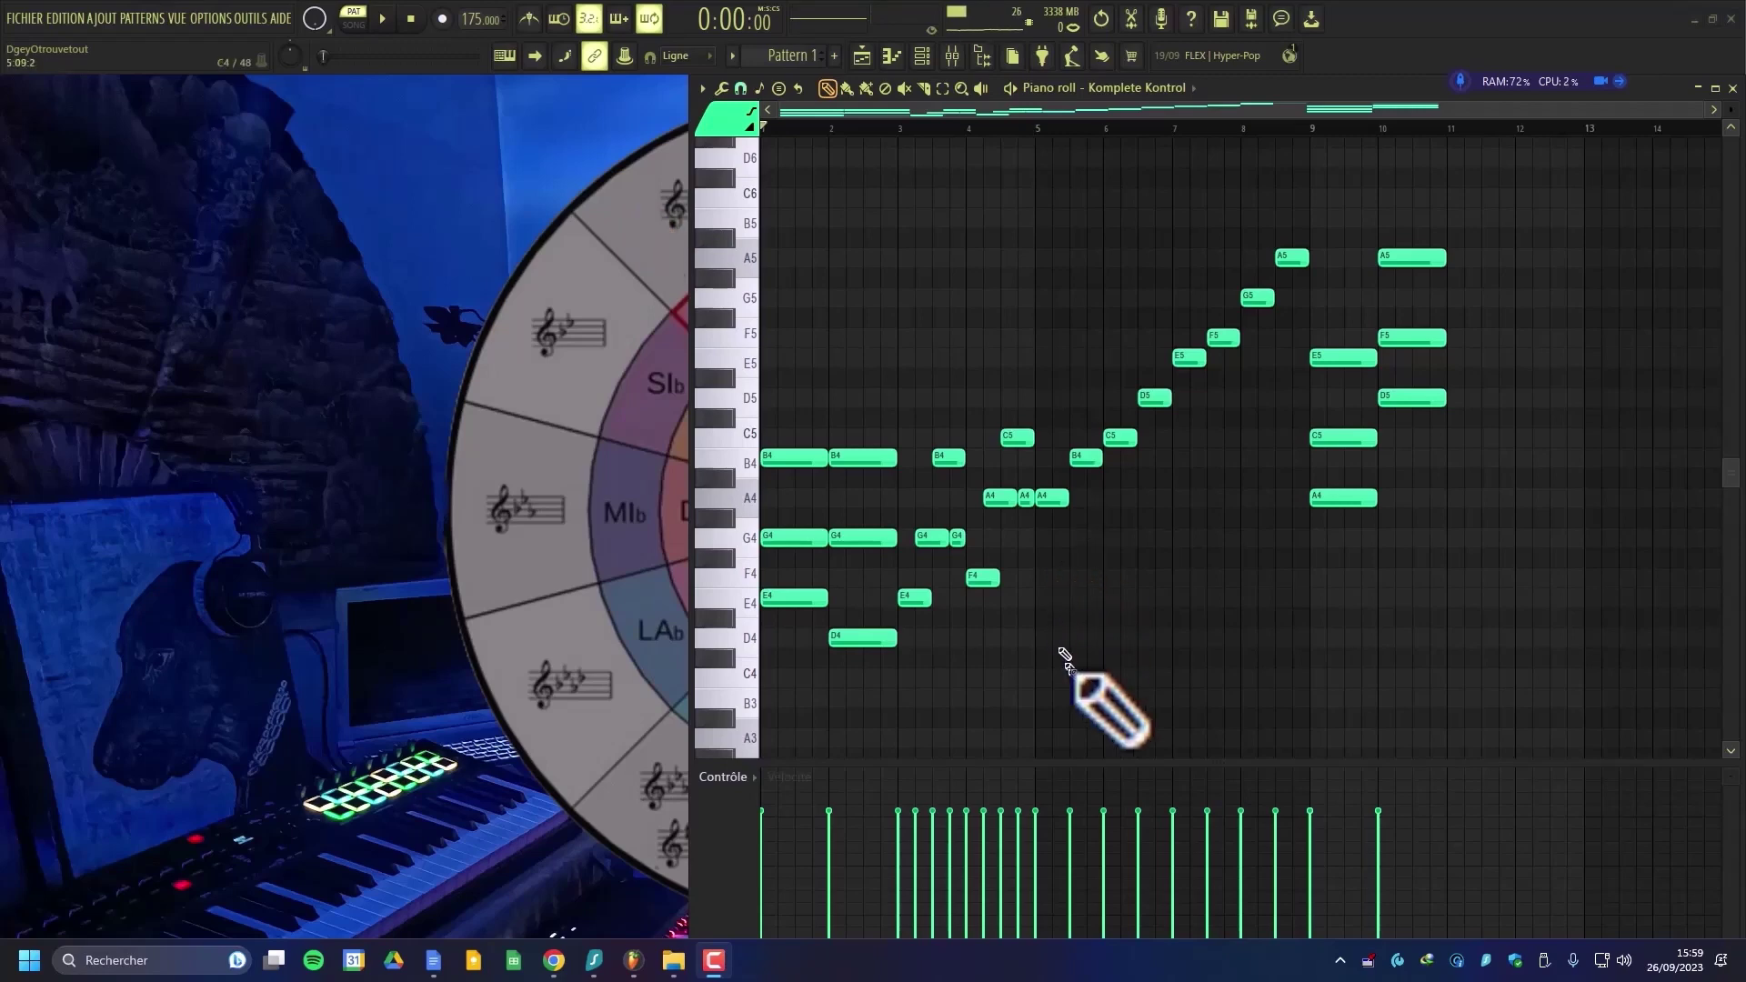
- Play the two opening chords, and play the melody notes starting at bar 3
left_click_drag(1060, 678, 714, 363)
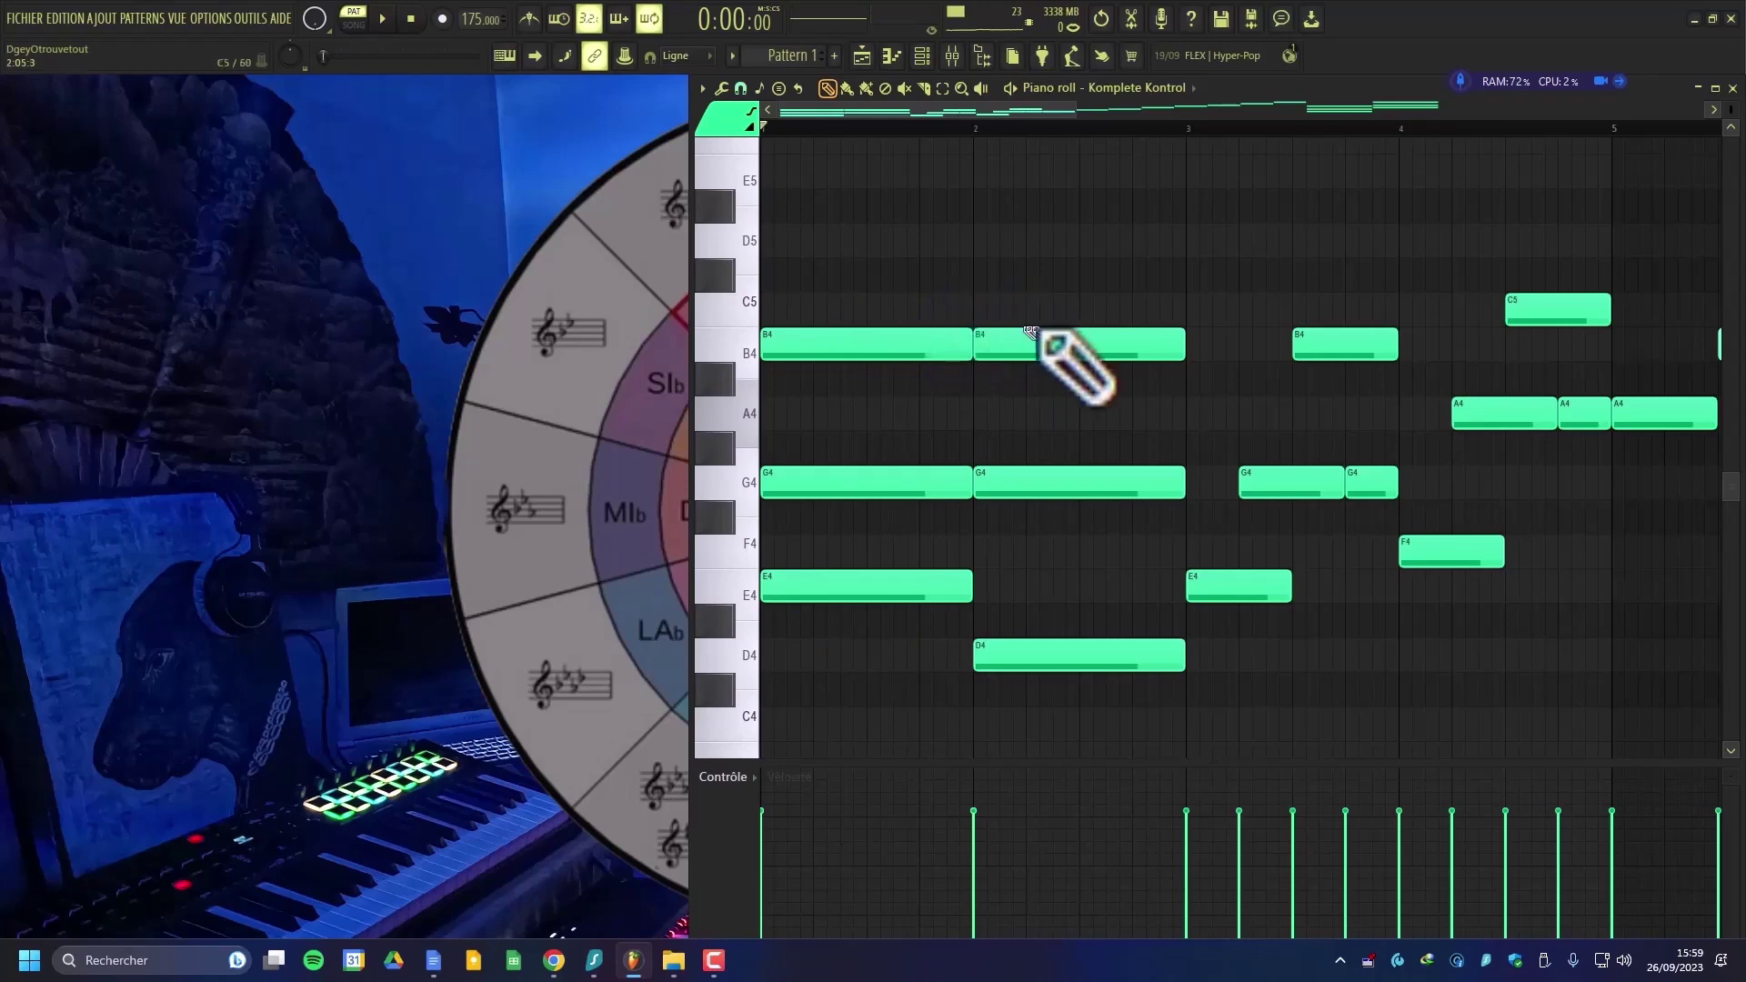
key("space")
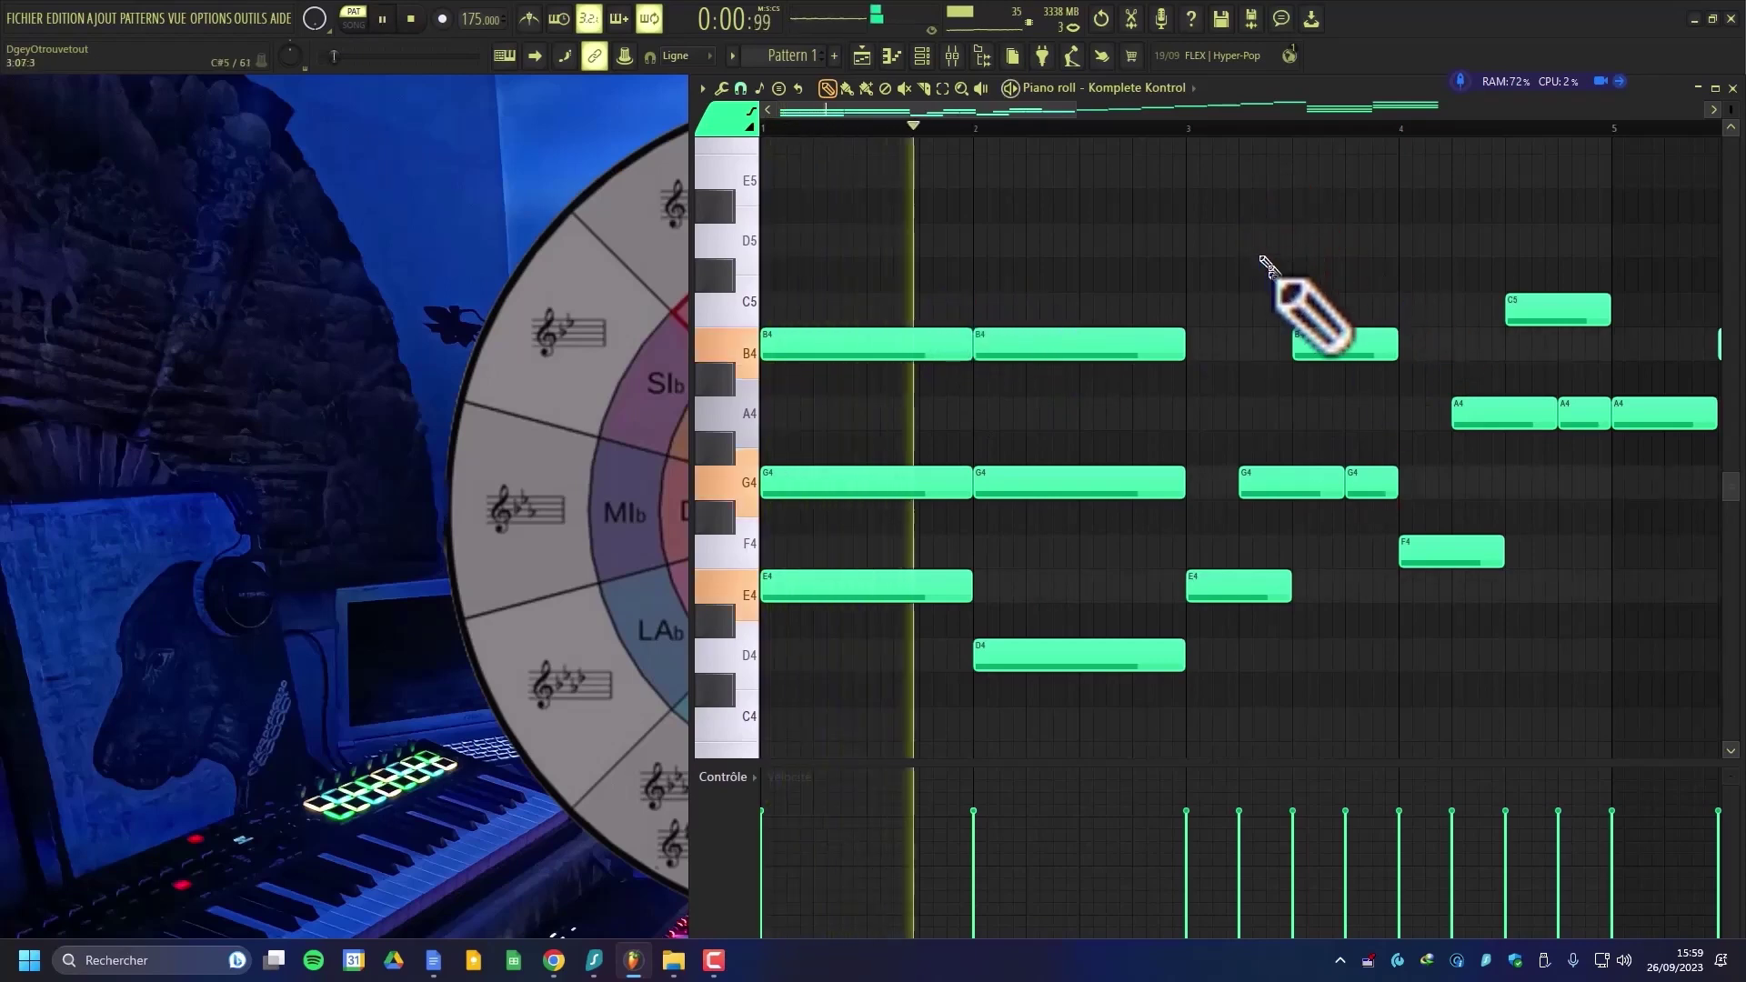
key("space")
left_click(1195, 129)
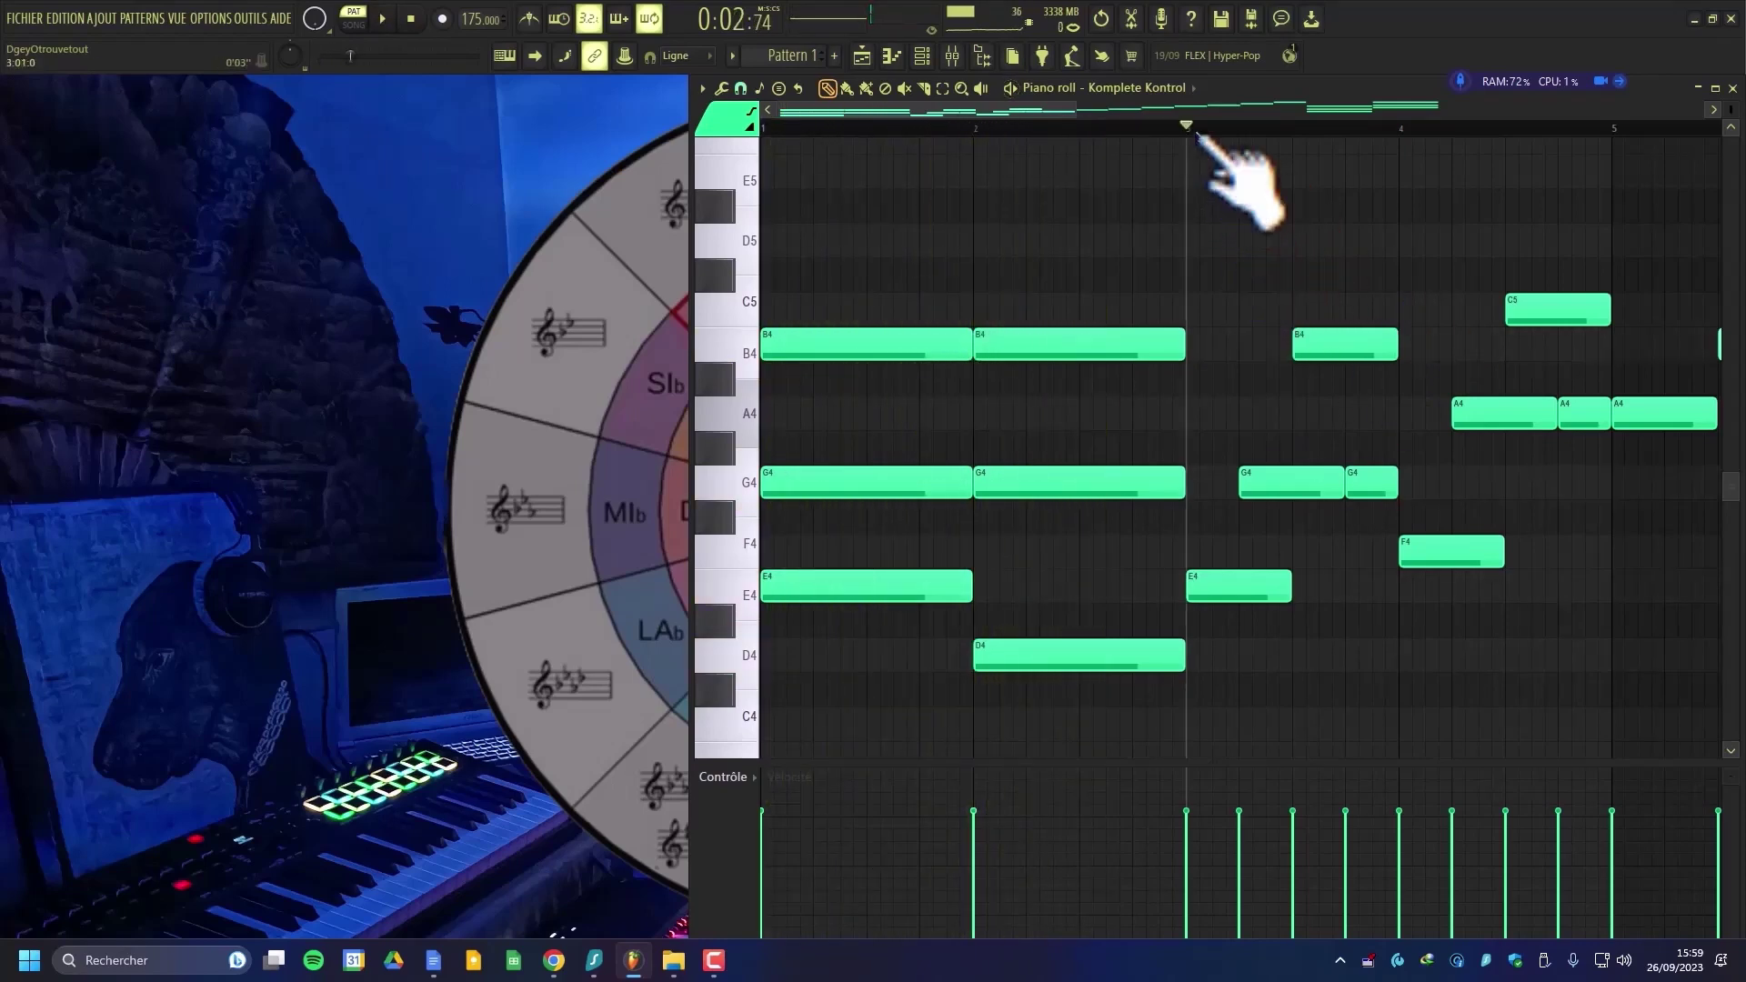
key("space")
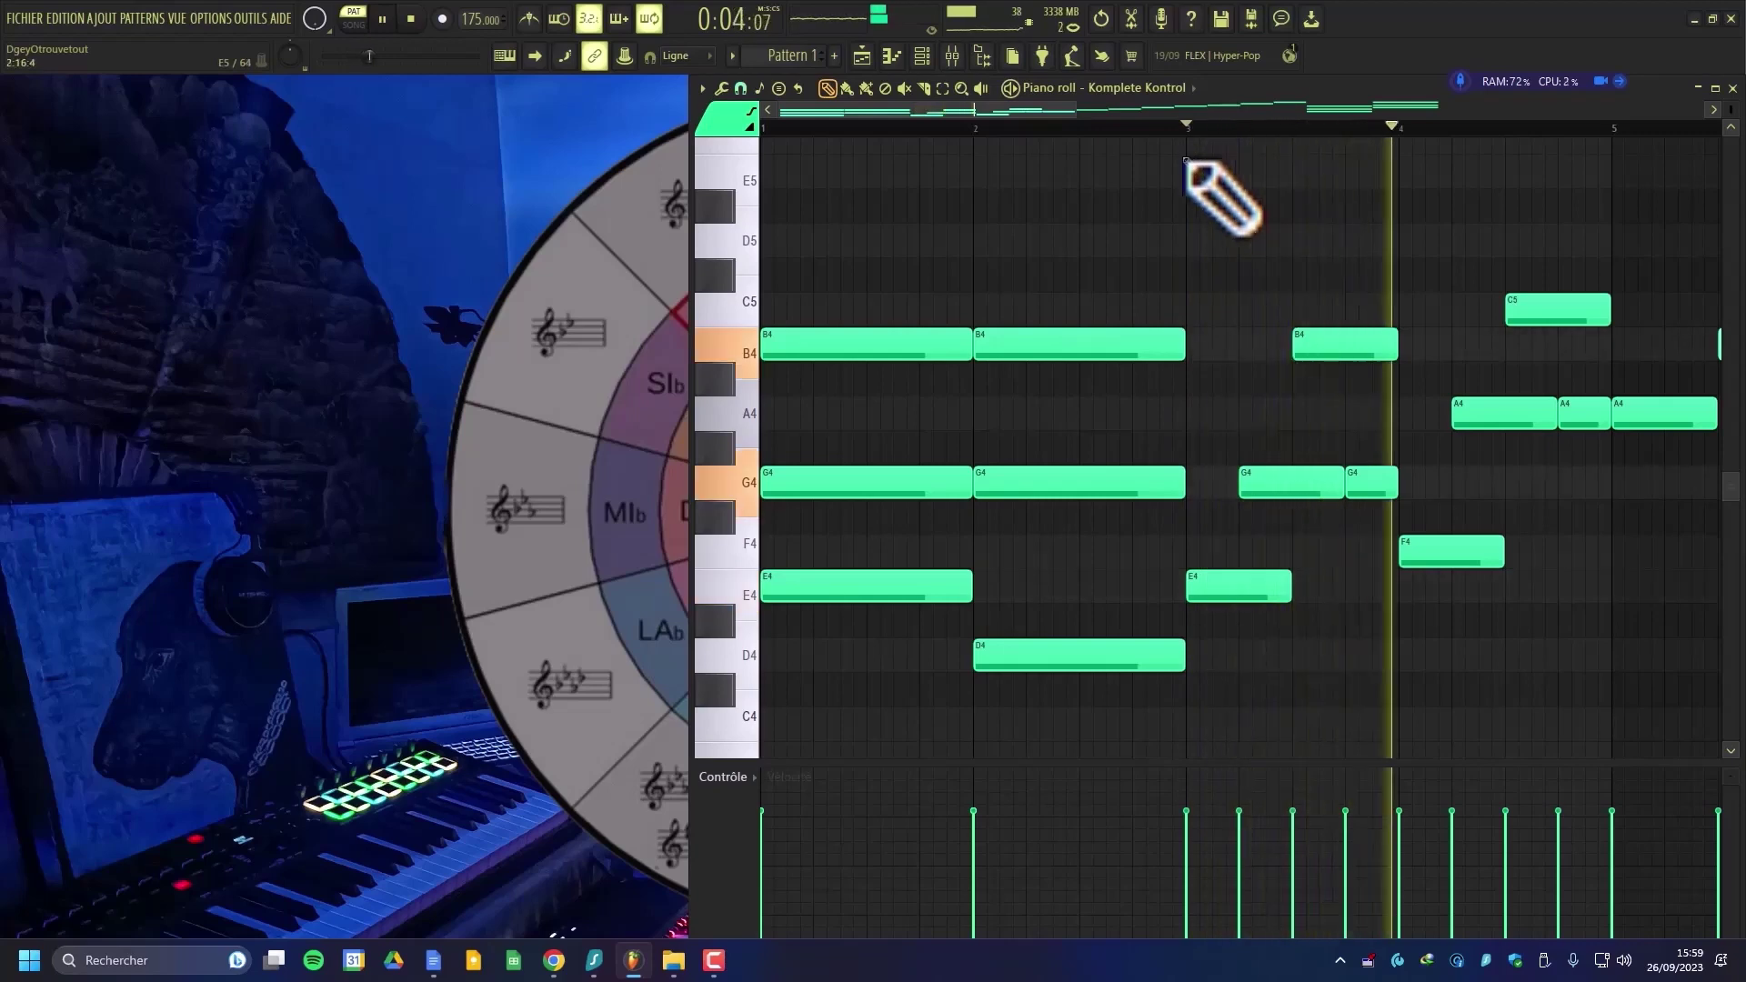
key("space")
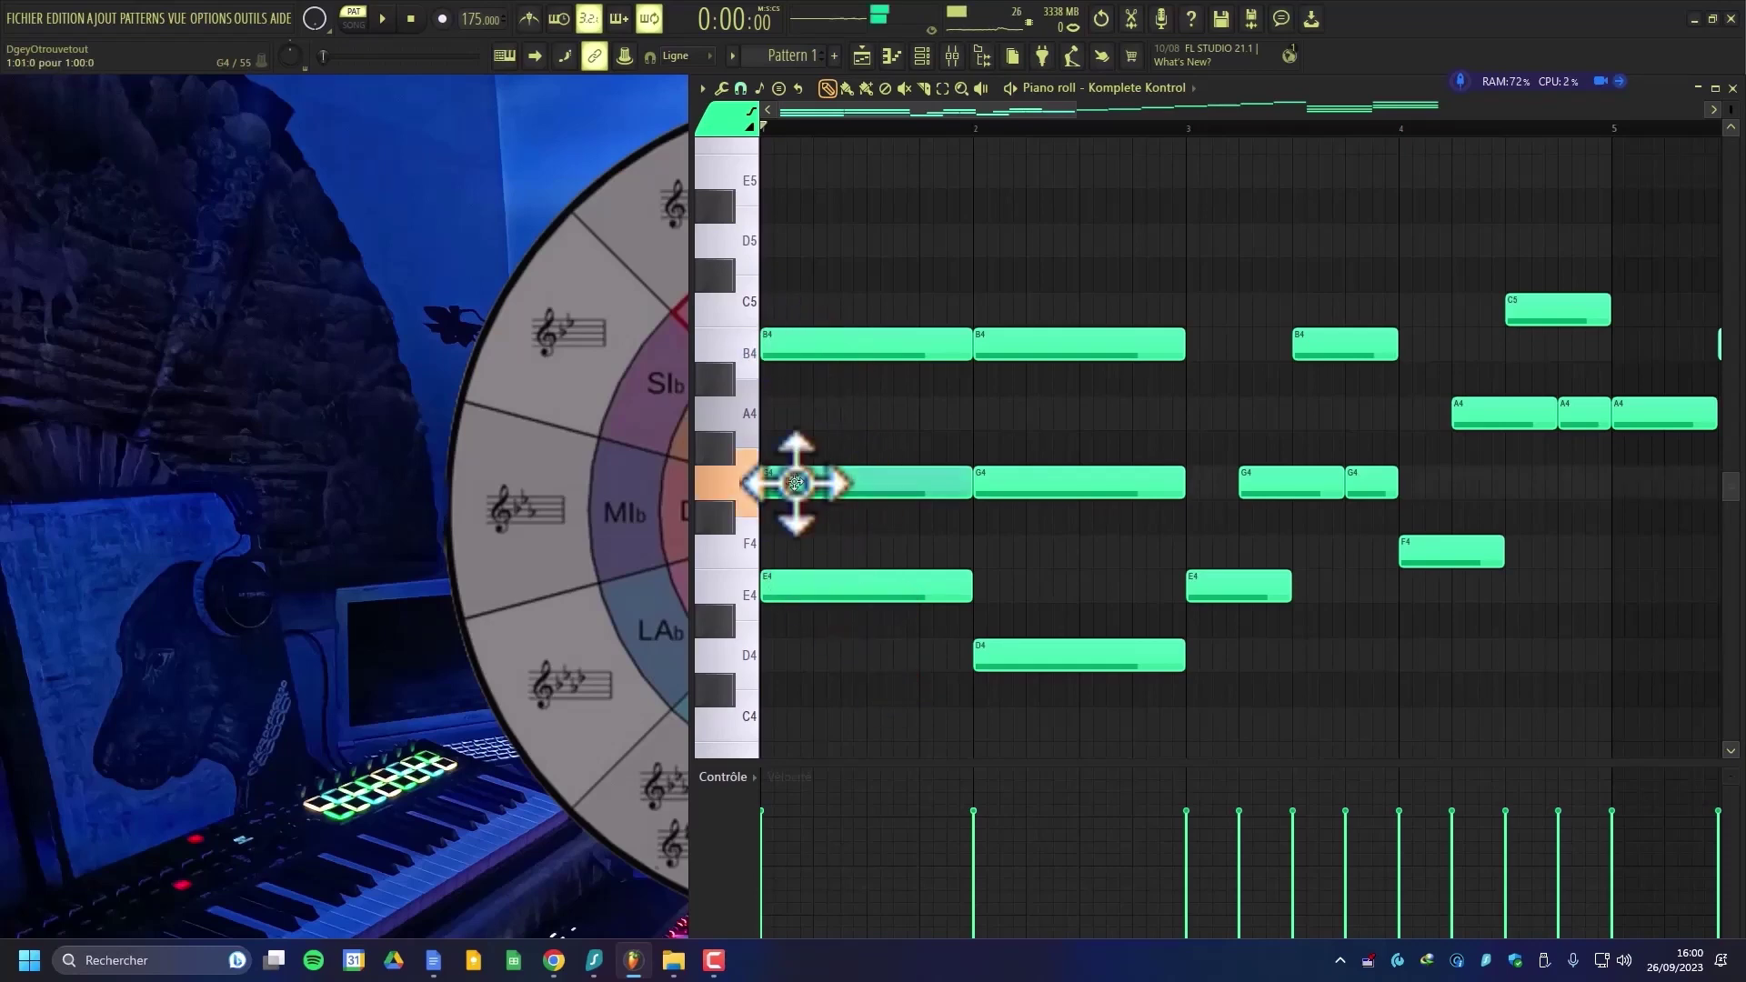
- Shift the first chord's middle note up to G#4 and back to G4 to compare its major and minor versions
left_click_drag(795, 479, 788, 437)
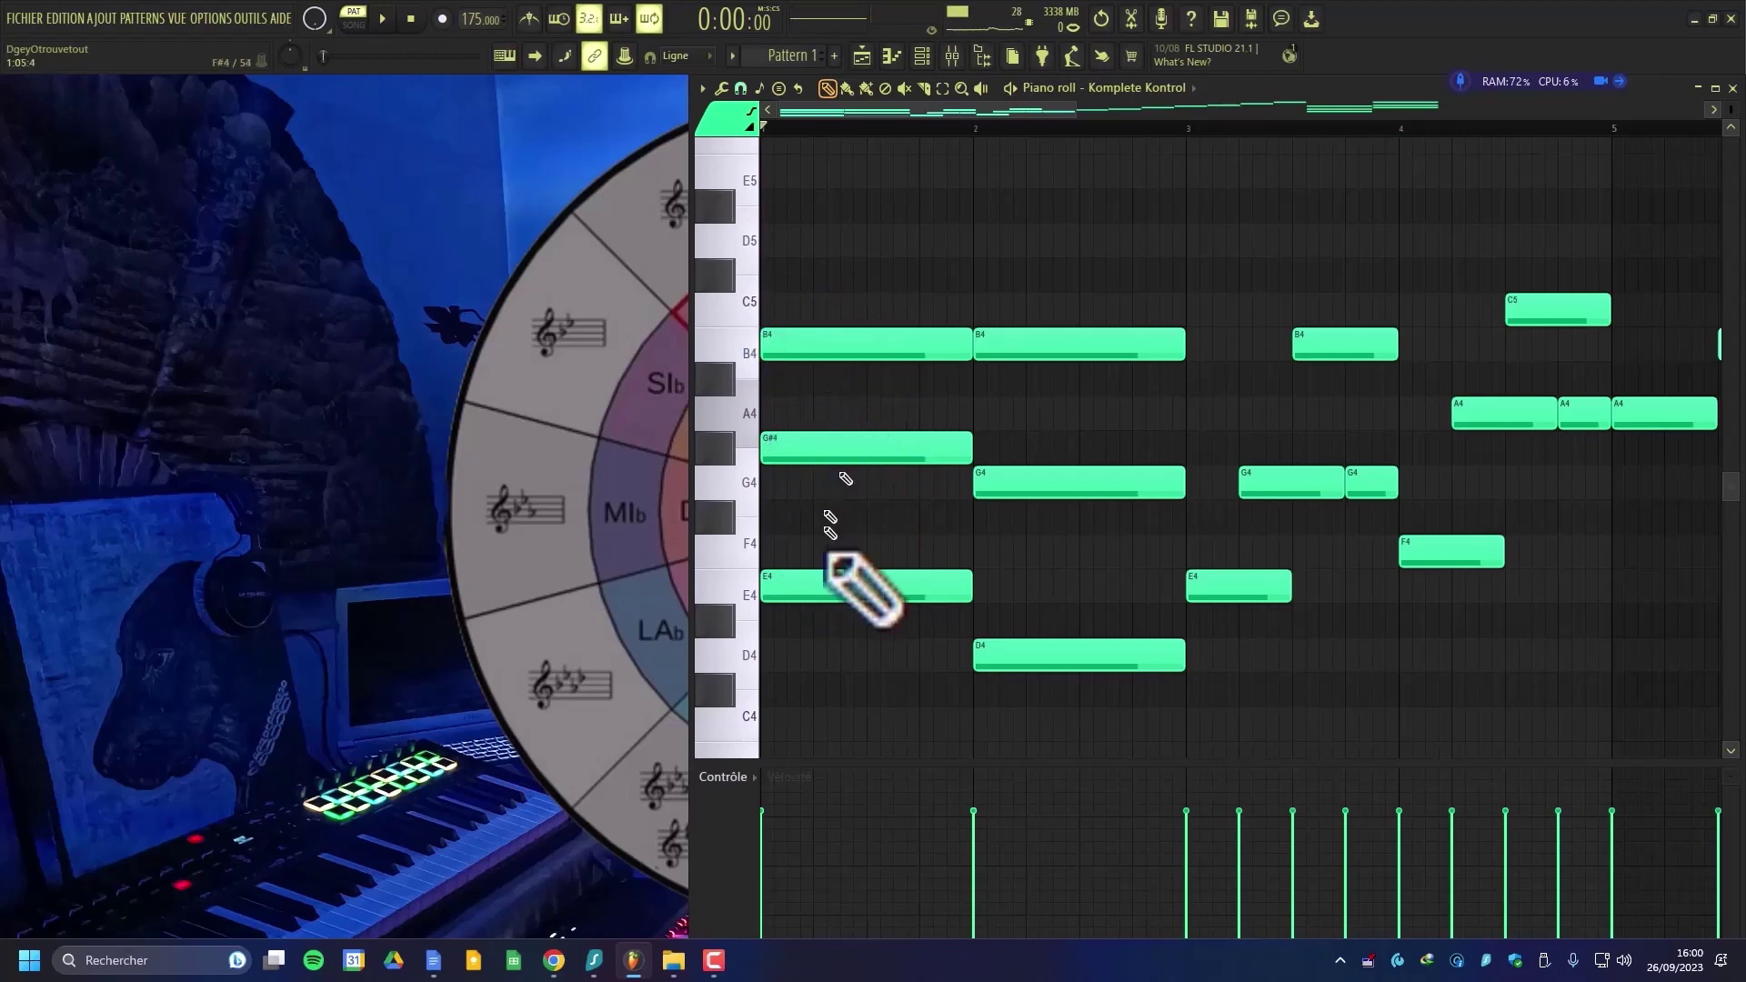
left_click_drag(807, 441, 782, 482)
key("space")
key("space")
key("space")
key("space")
key("space")
key("space")
key("space")
key("space")
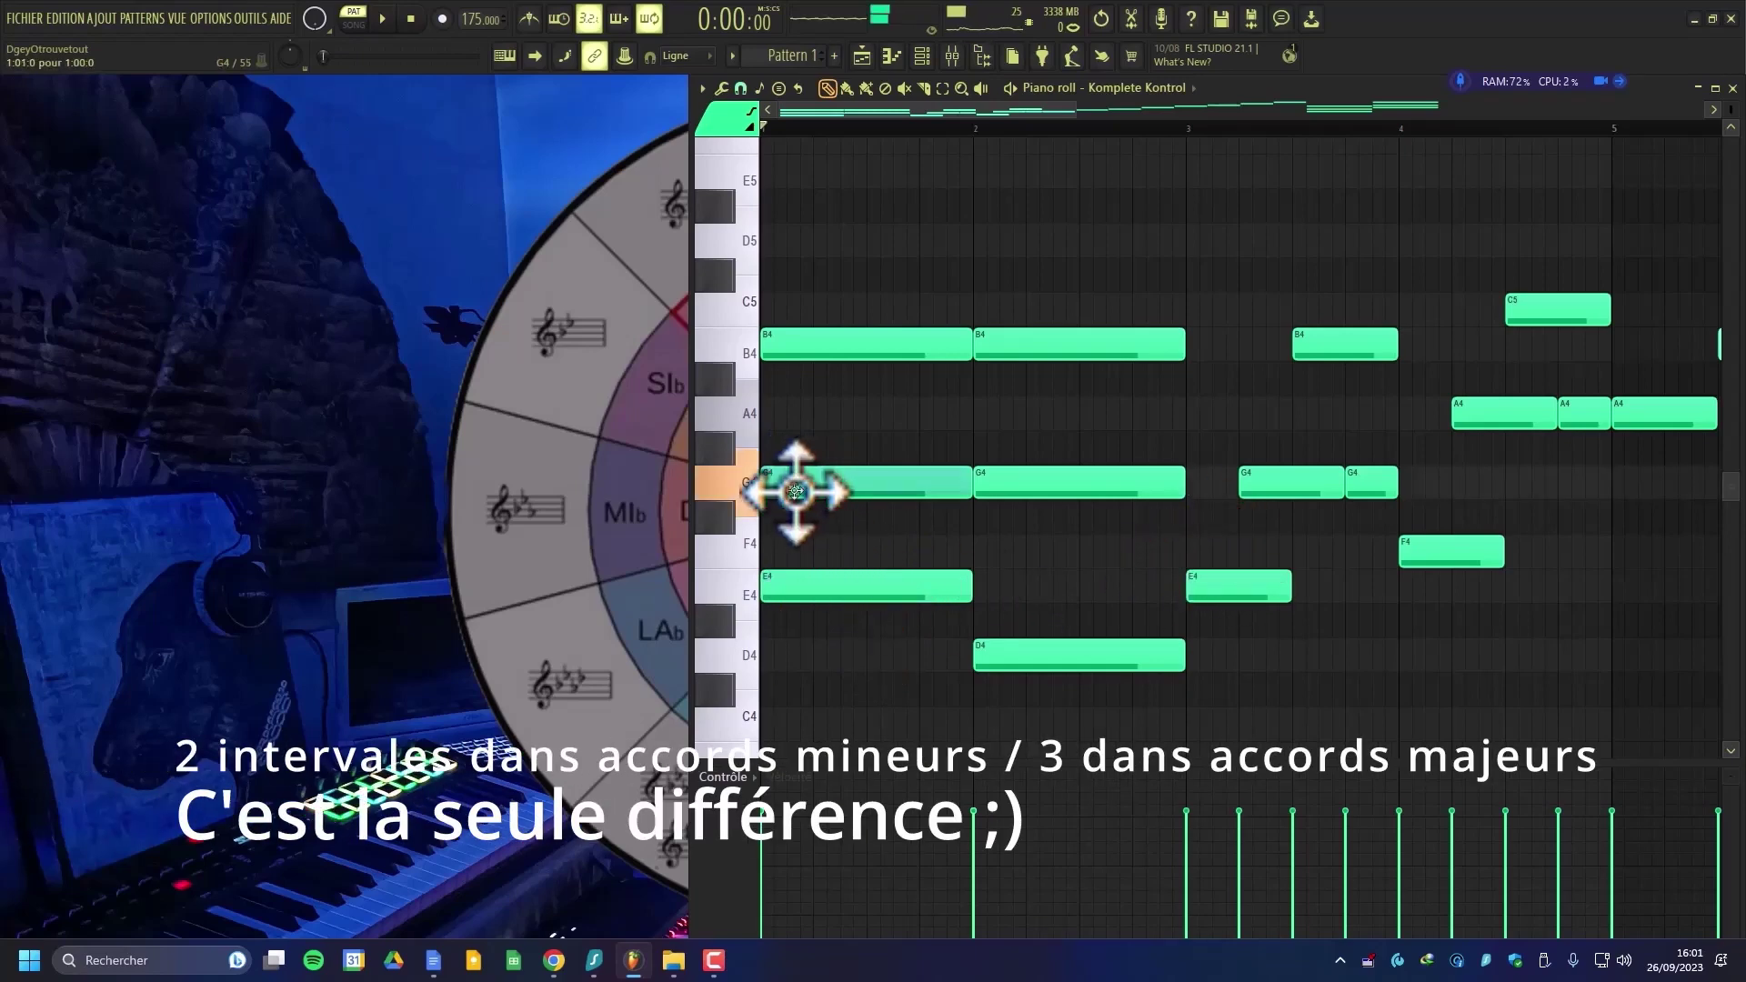
left_click_drag(791, 488, 799, 446)
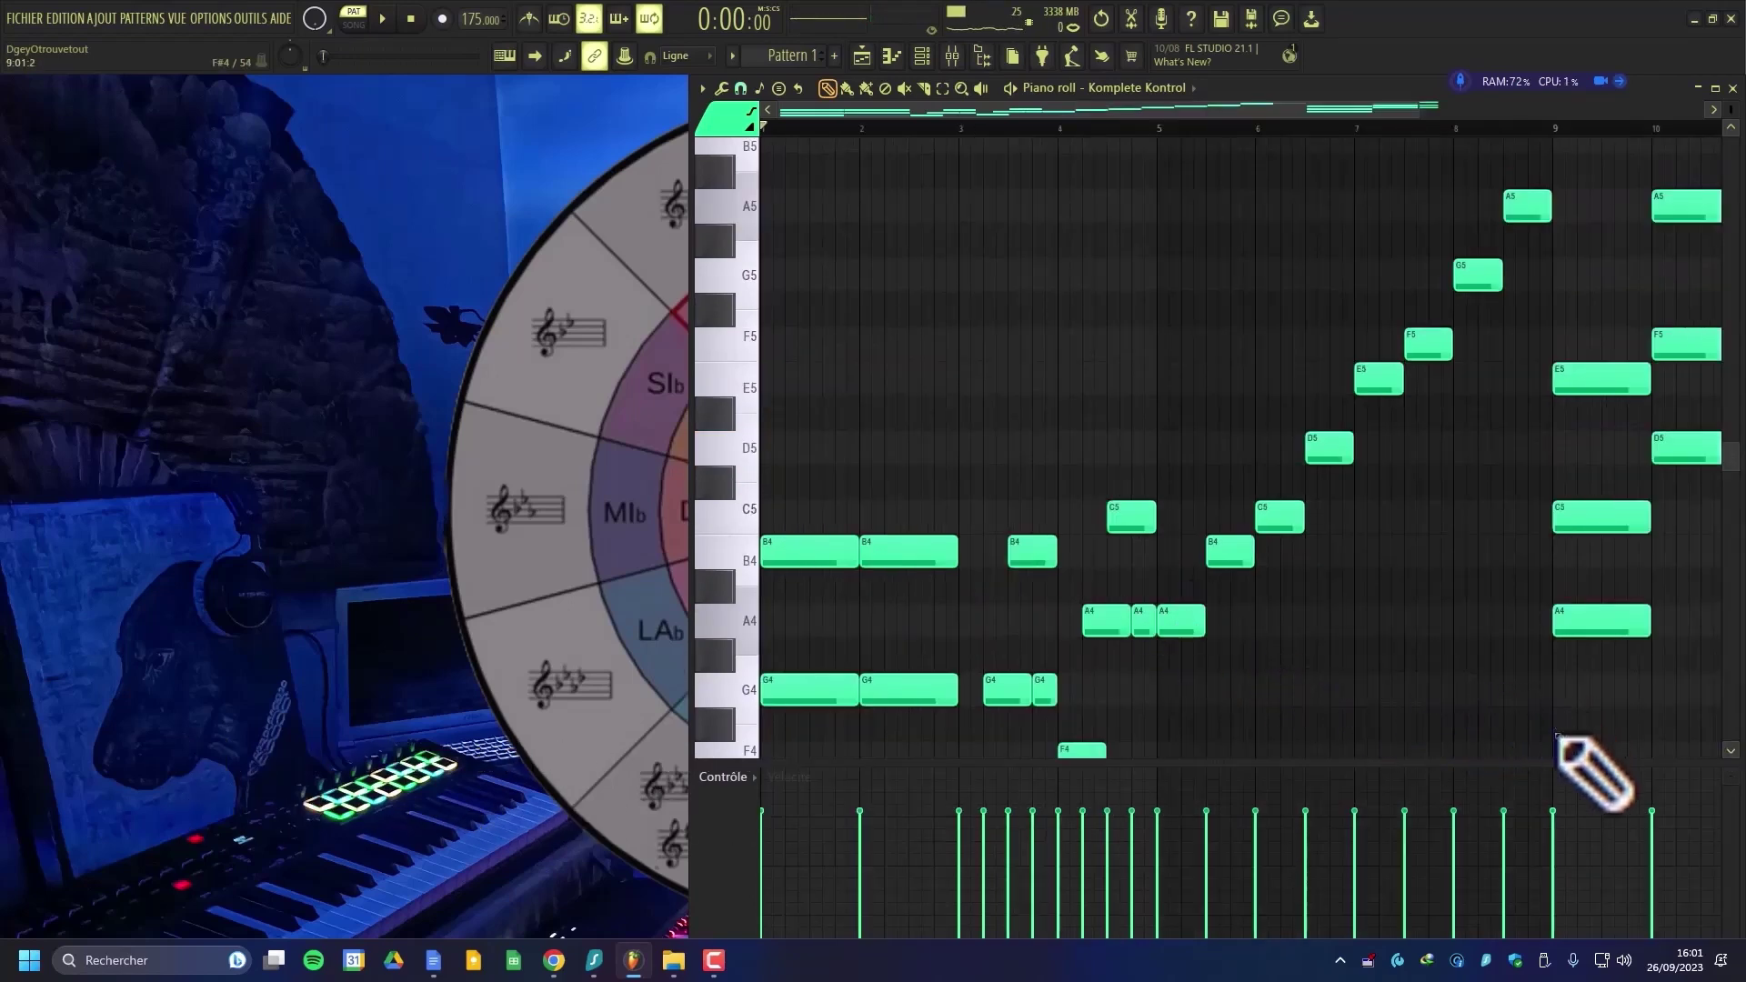
- Examine the root notes and scales offered by the snap-to-scale setting
scroll(1557, 737, "up", 3)
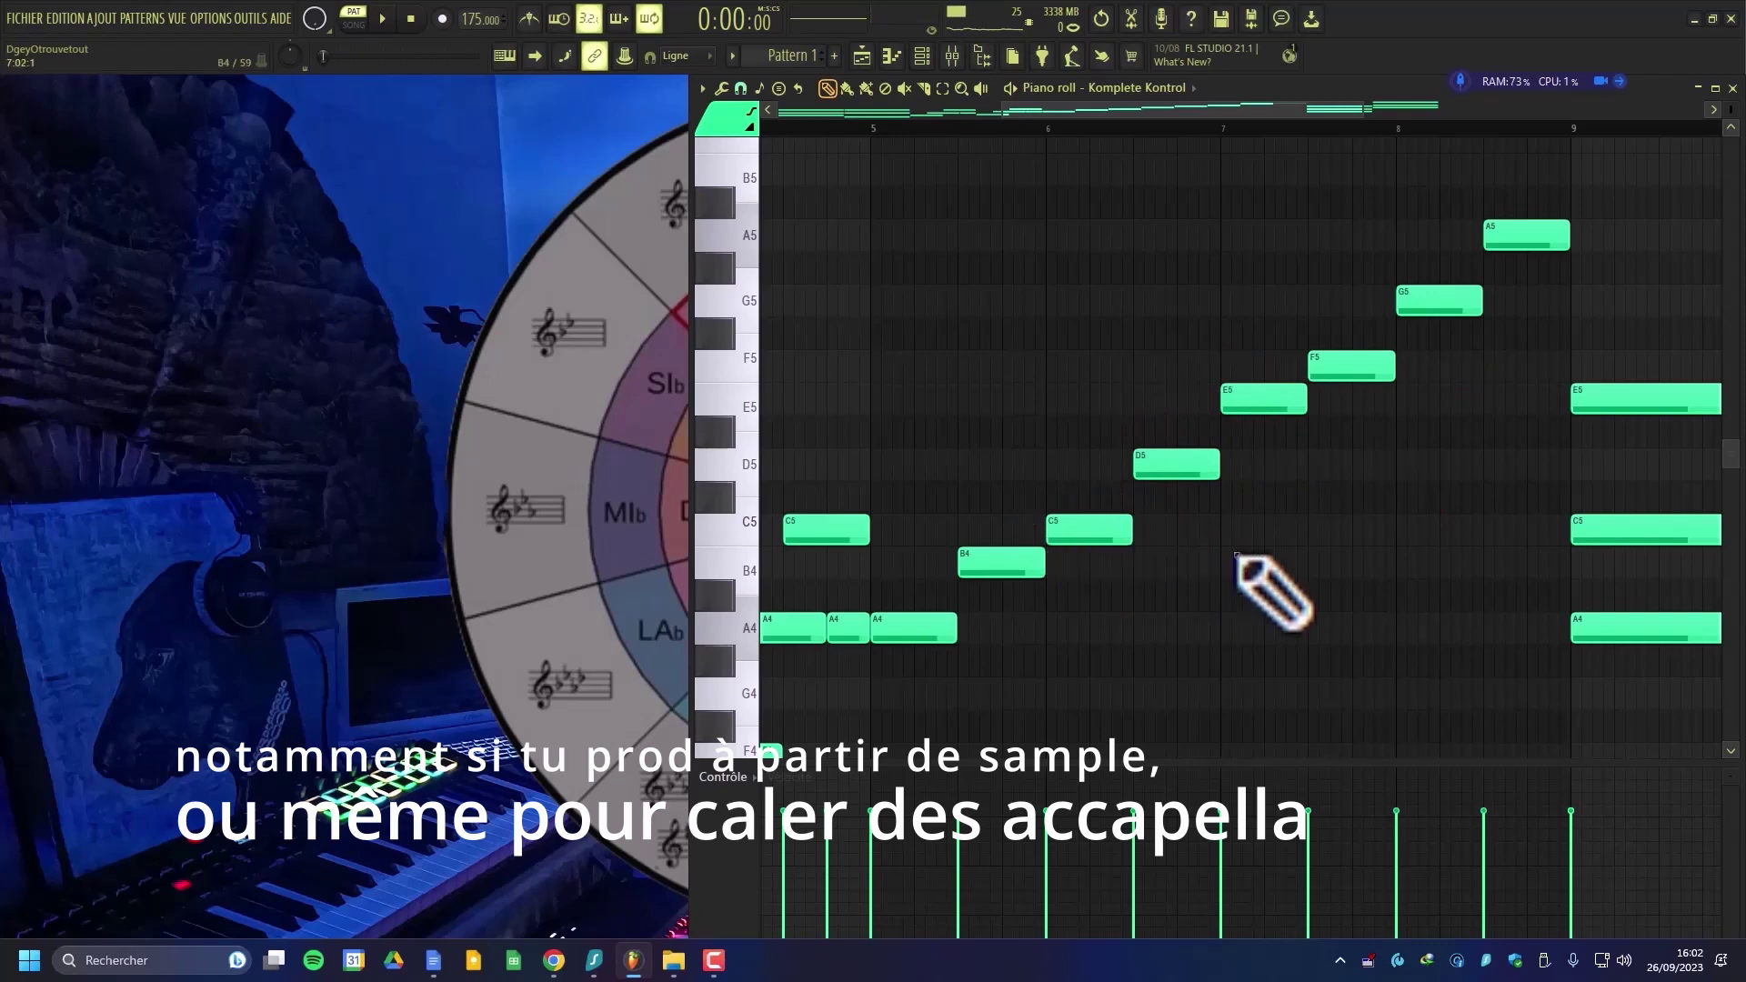
left_click(759, 87)
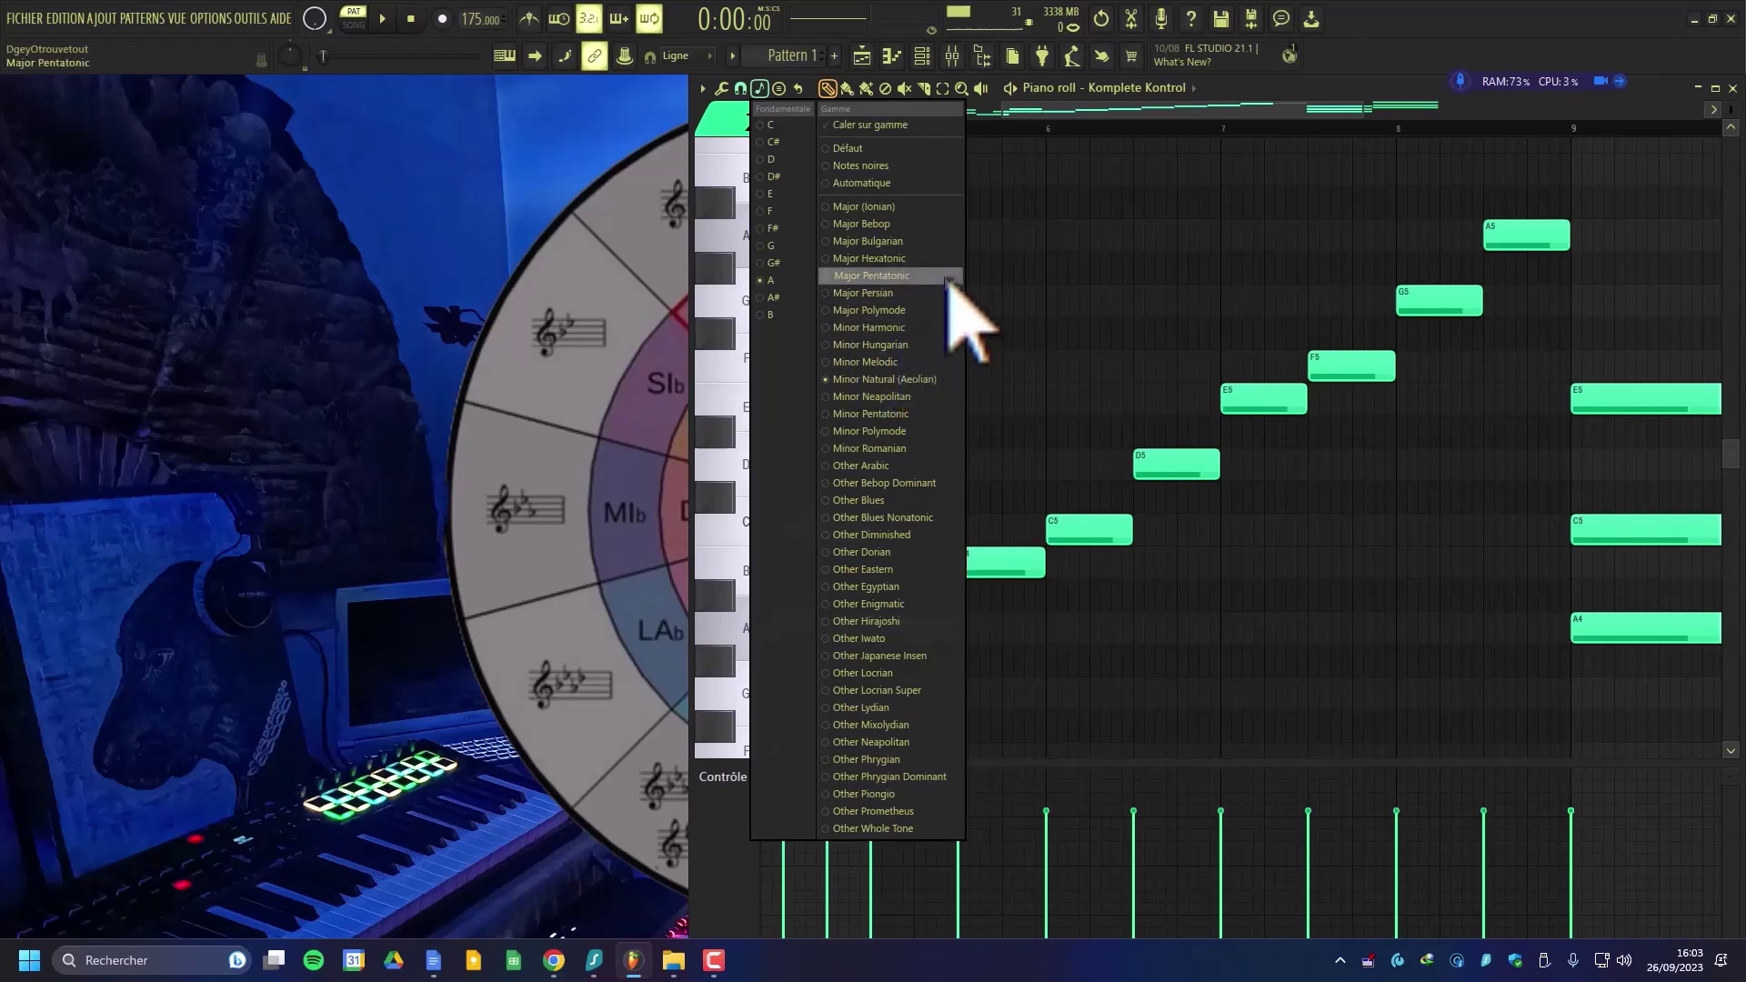
left_click(759, 88)
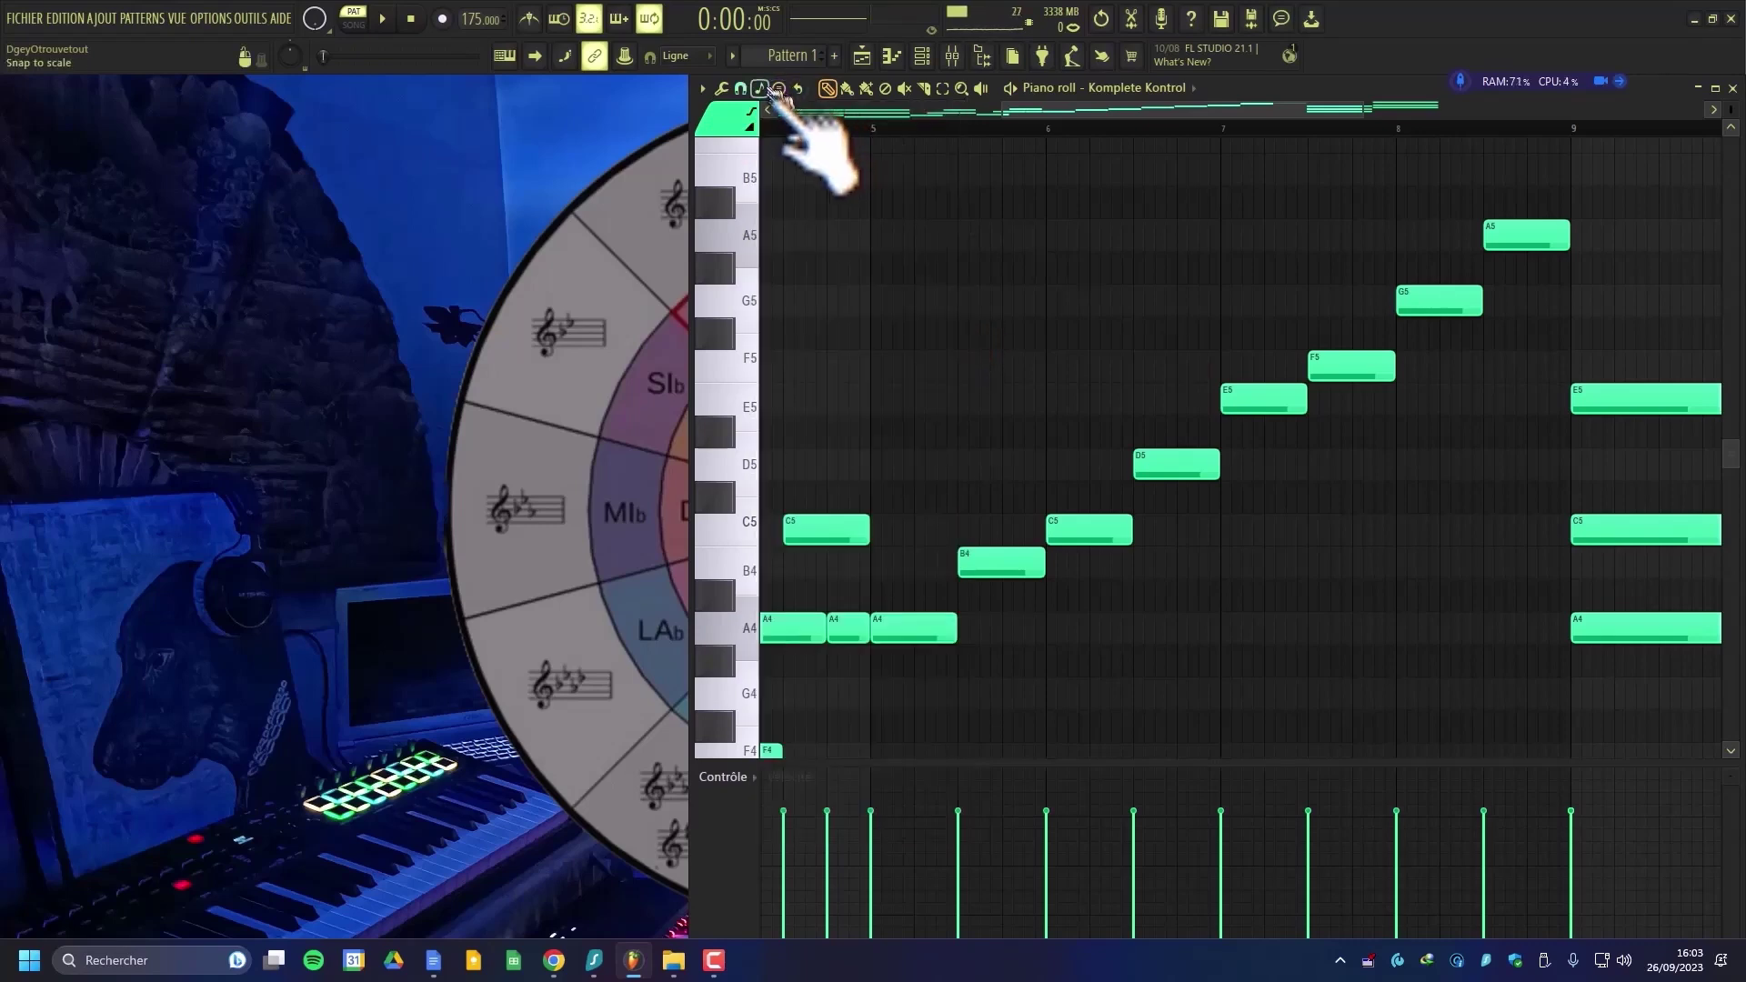
left_click(761, 89)
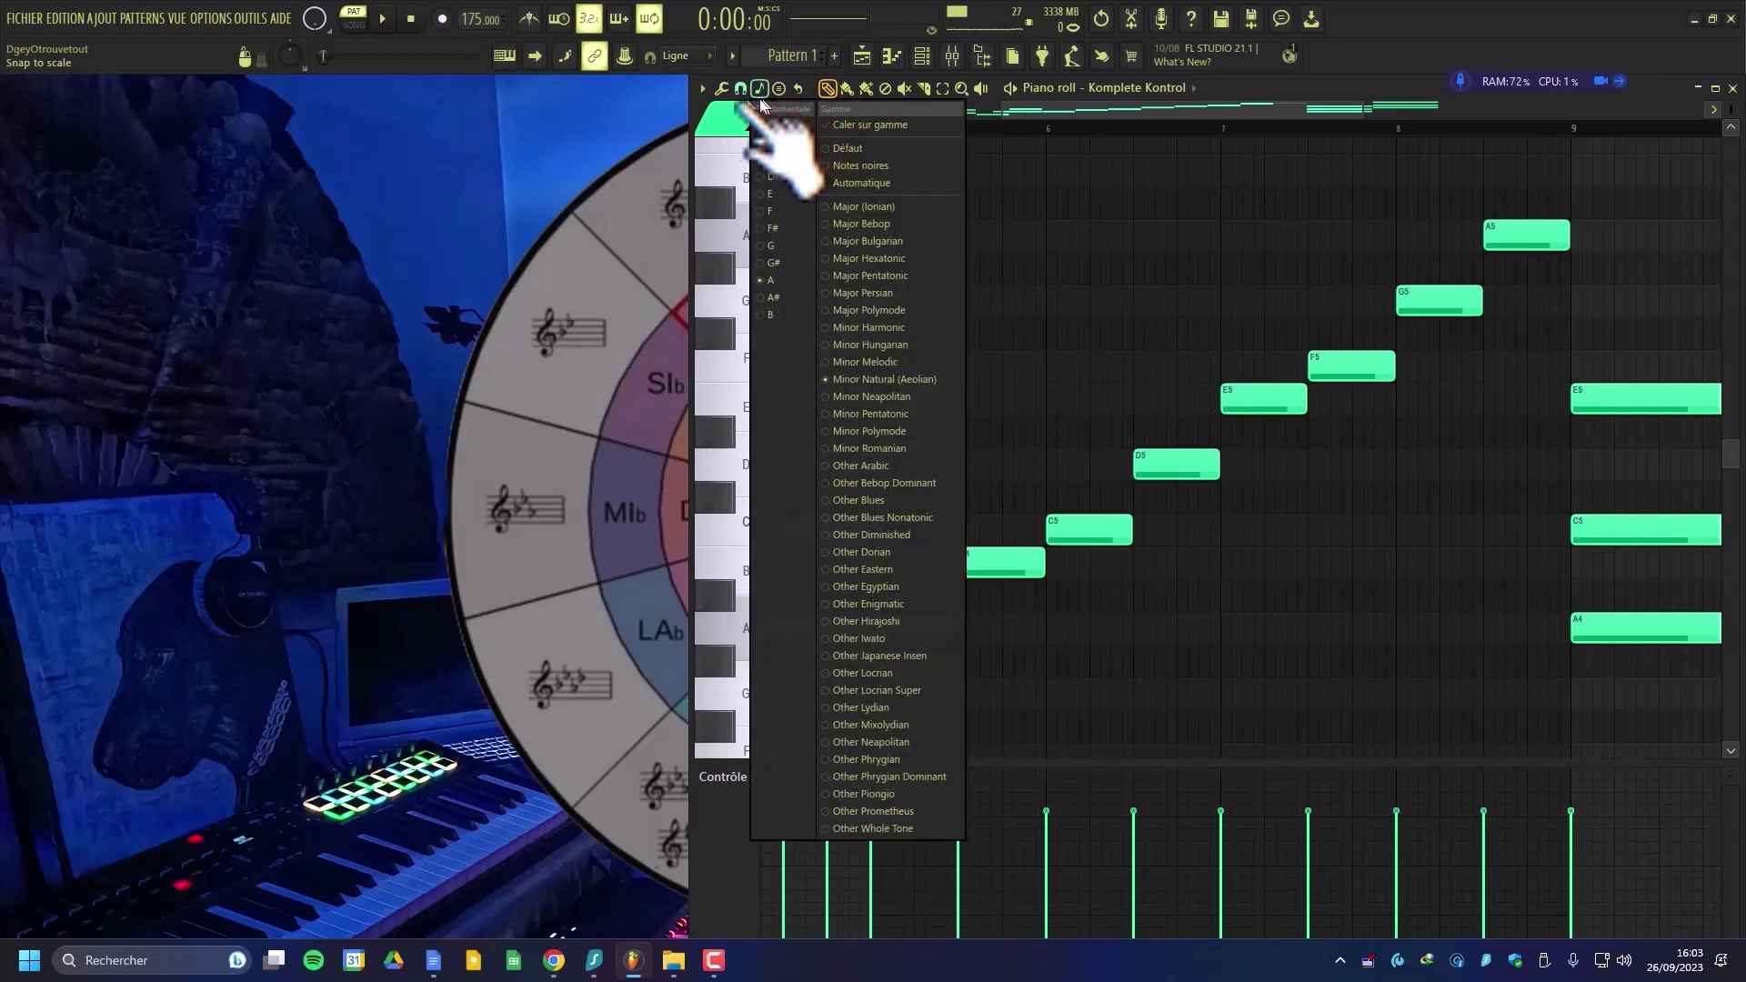
- Set the piano roll's scale highlighting to A Minor Natural (Aeolian)
left_click(703, 88)
mouse_move(719, 180)
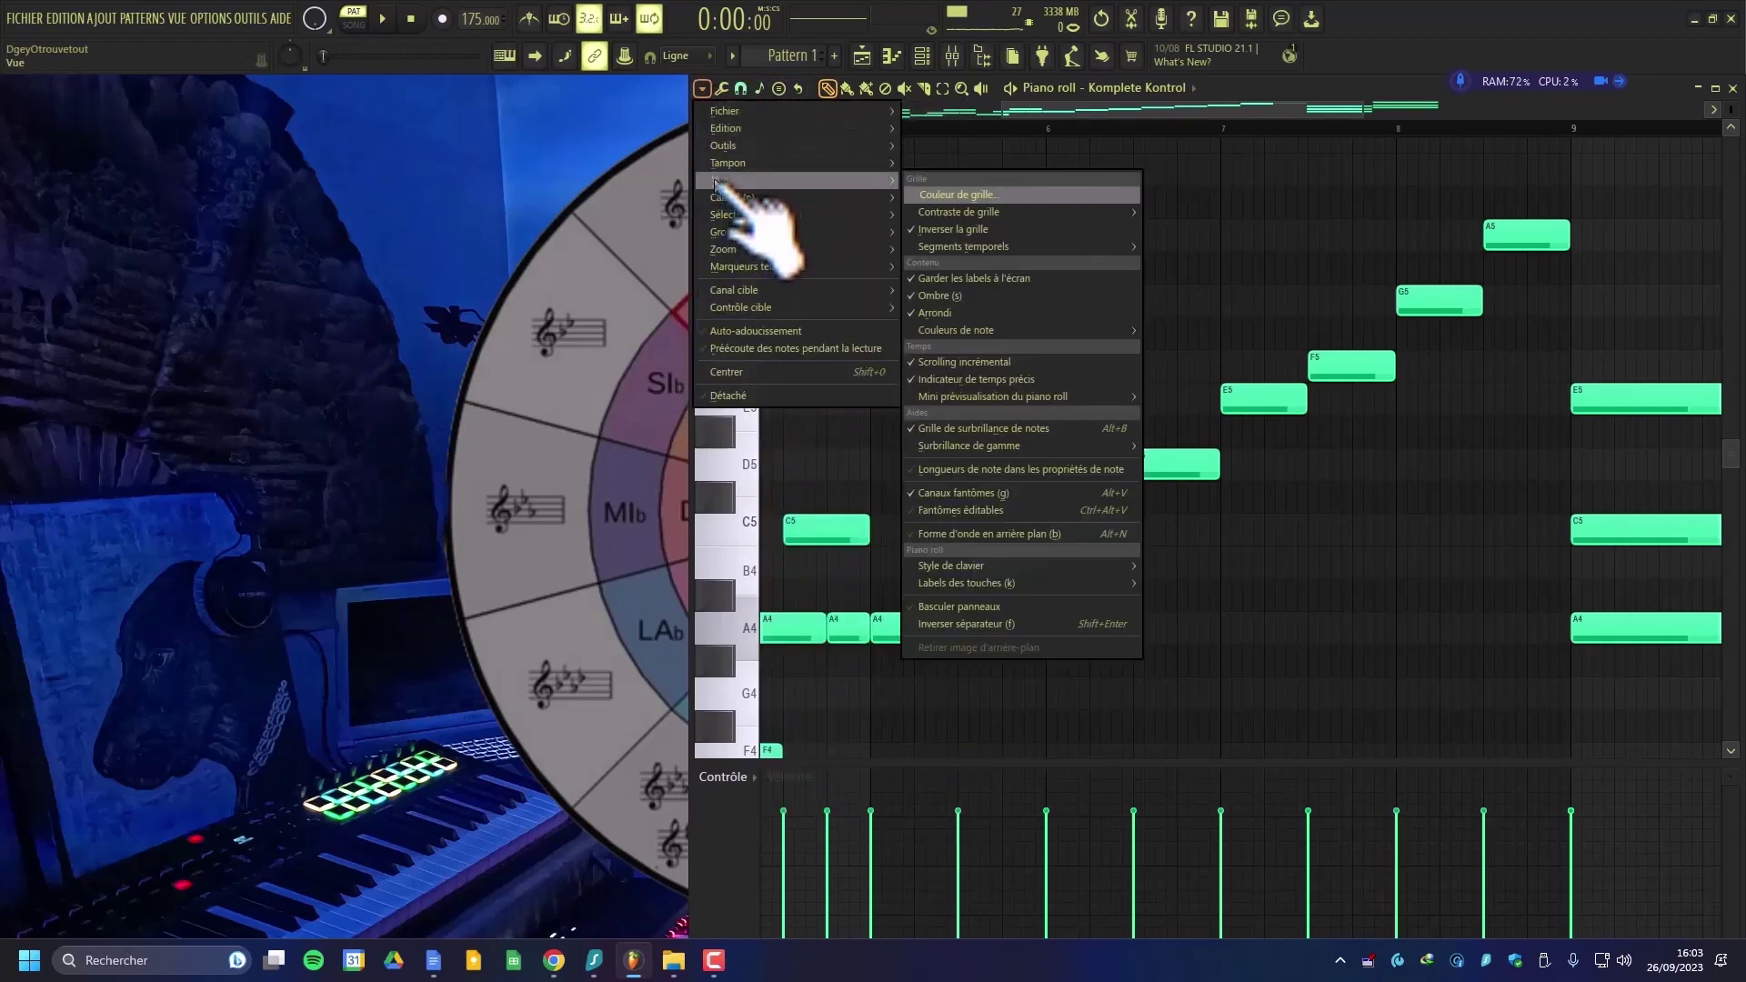
mouse_move(940, 449)
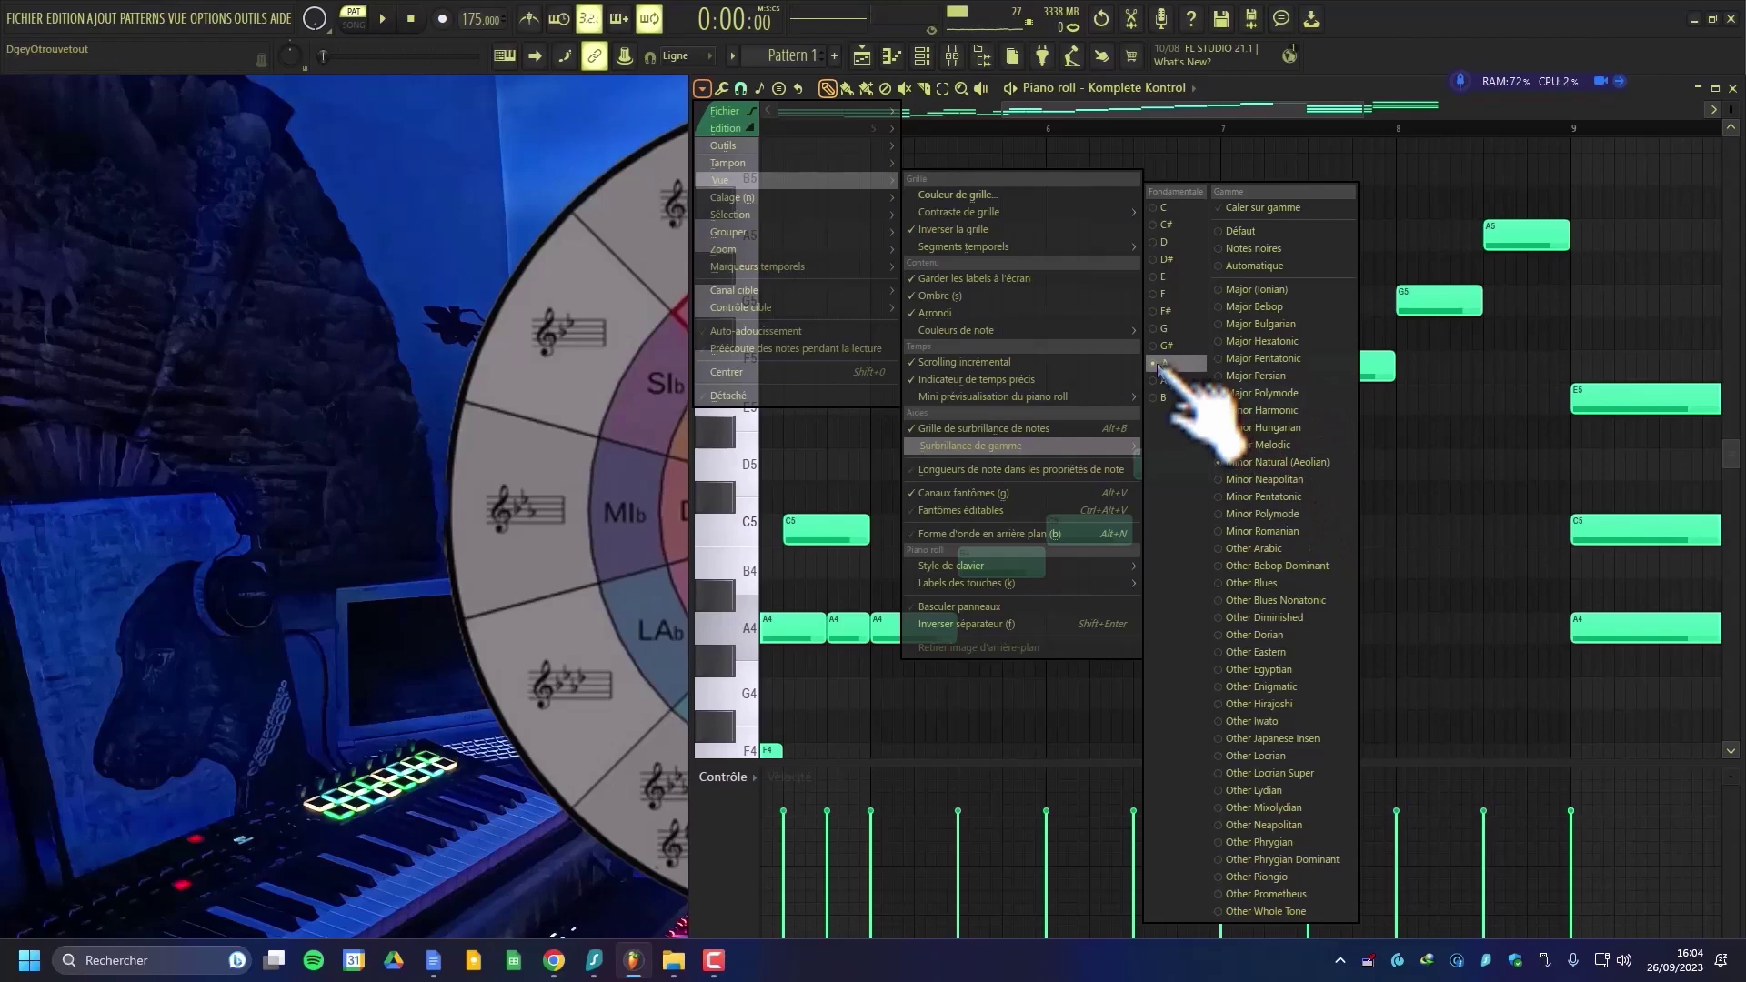
left_click(1292, 462)
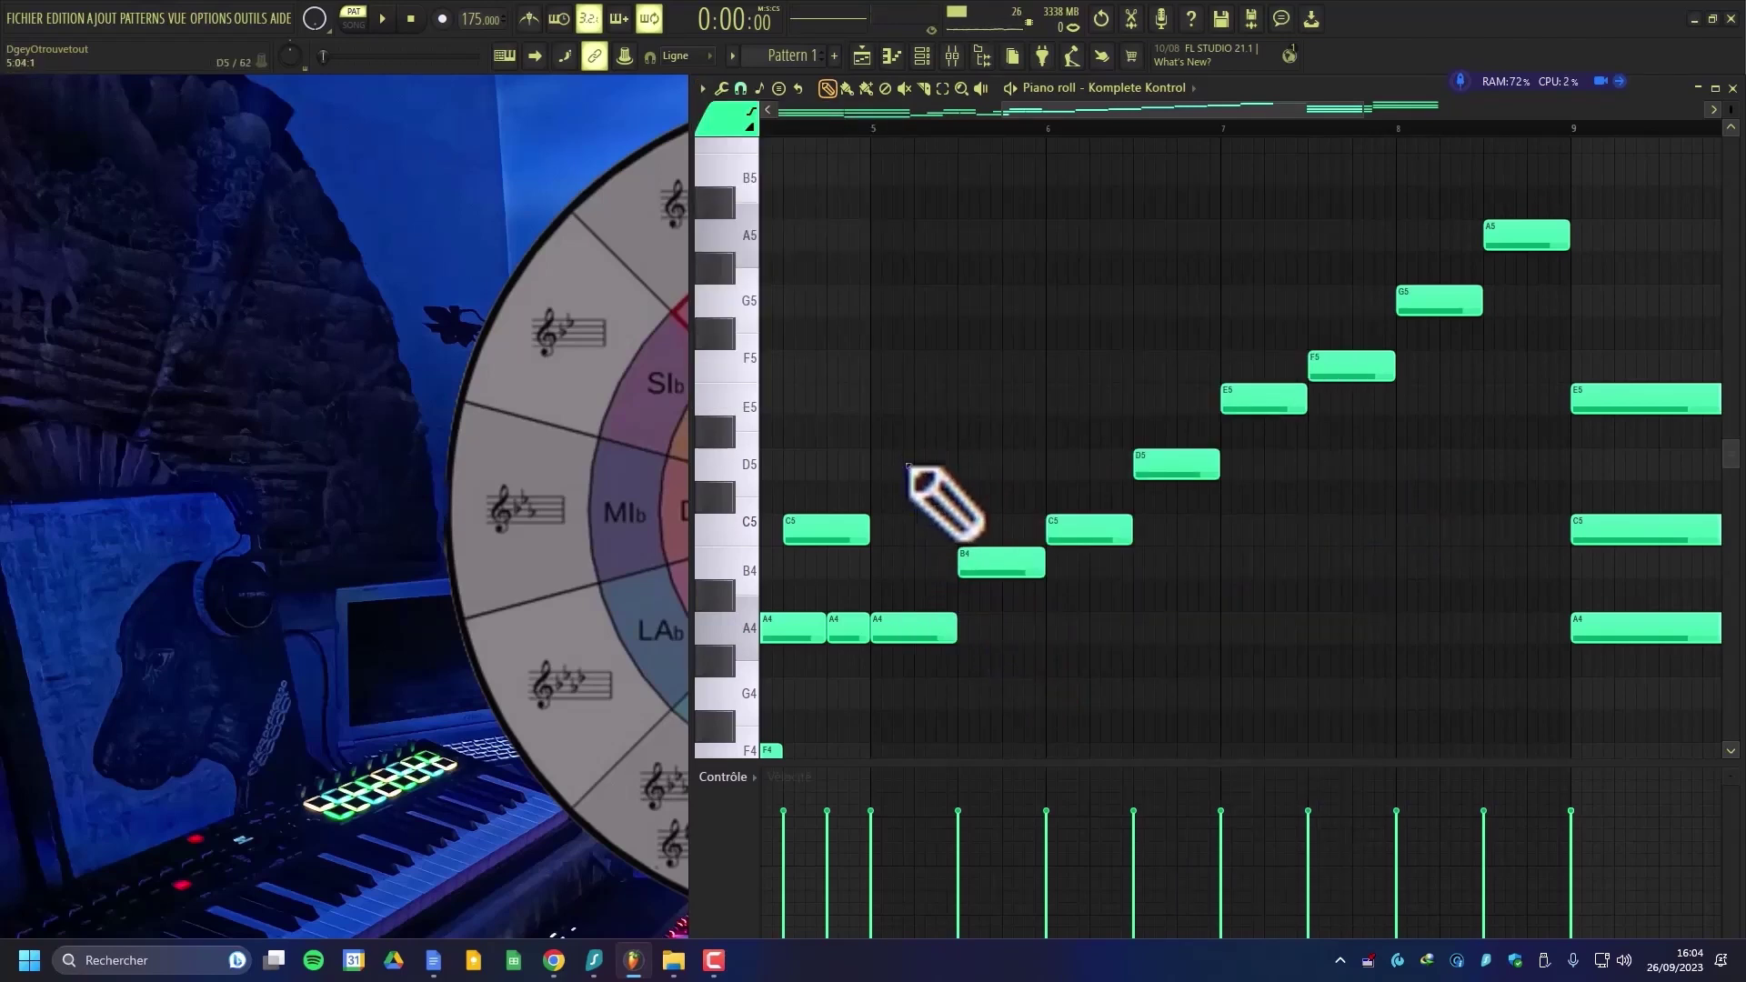
- Place test notes on the darker out-of-scale rows, including F#5 at bar 8, and delete each one
scroll(908, 465, "down", 4)
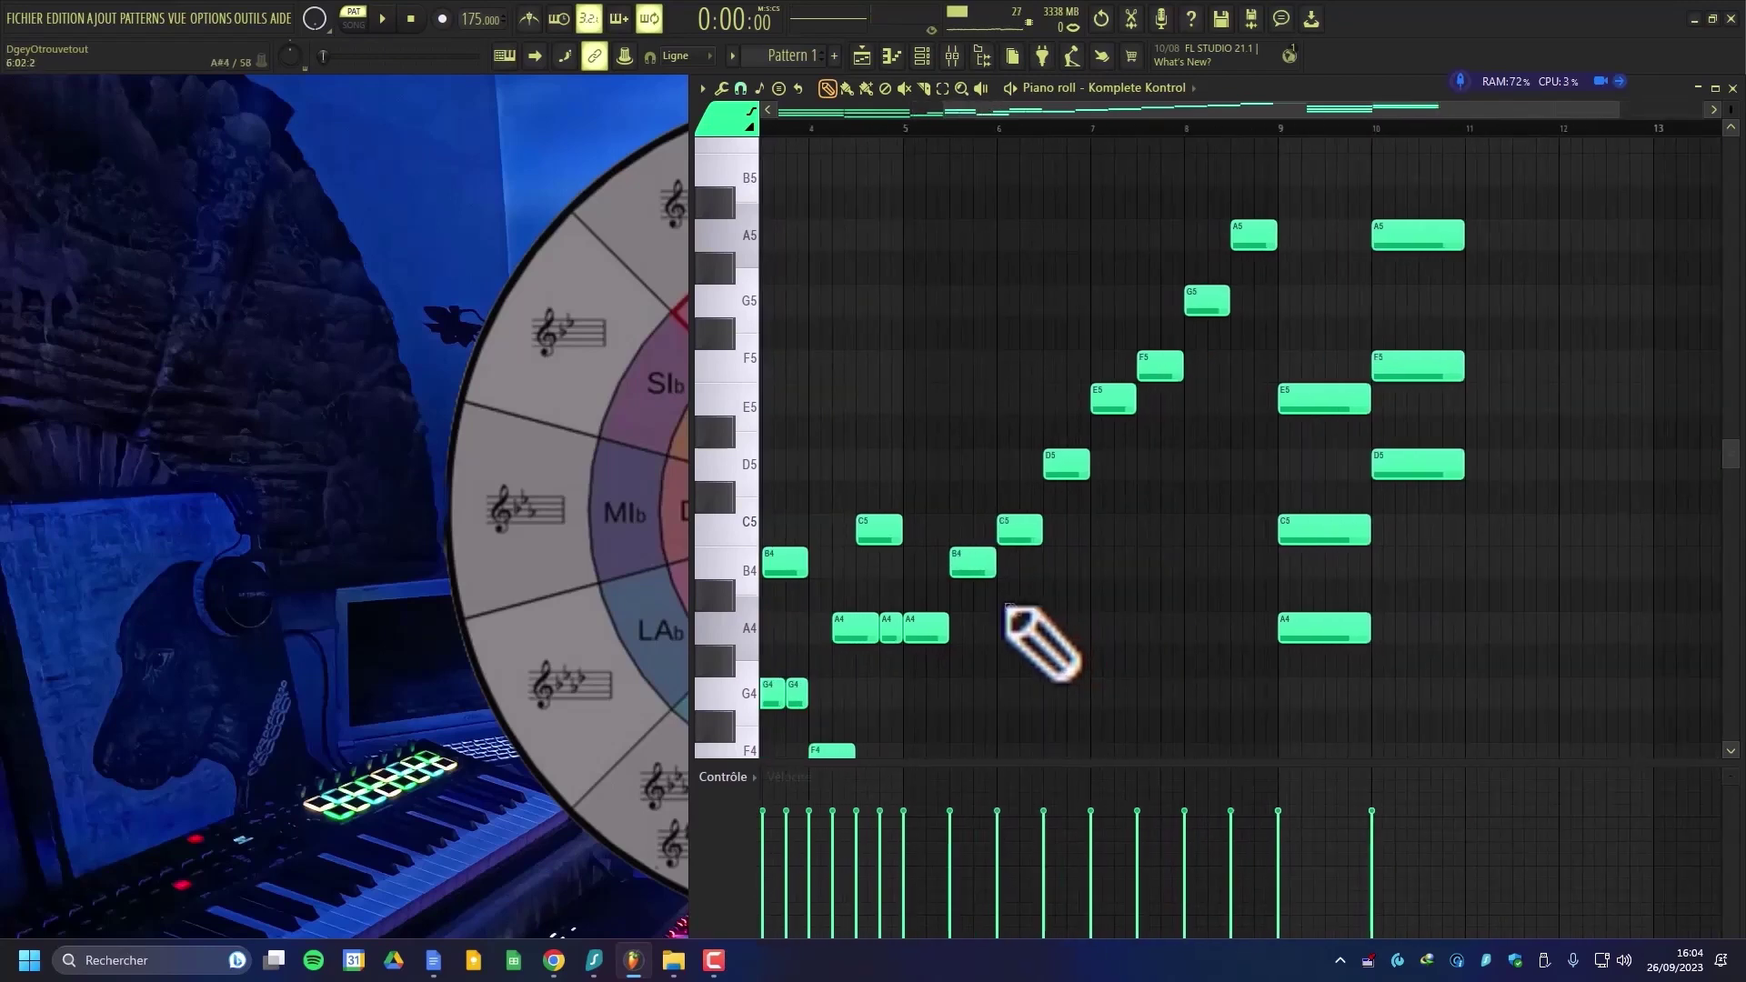
left_click_drag(1007, 607, 1111, 499)
right_click(1135, 482)
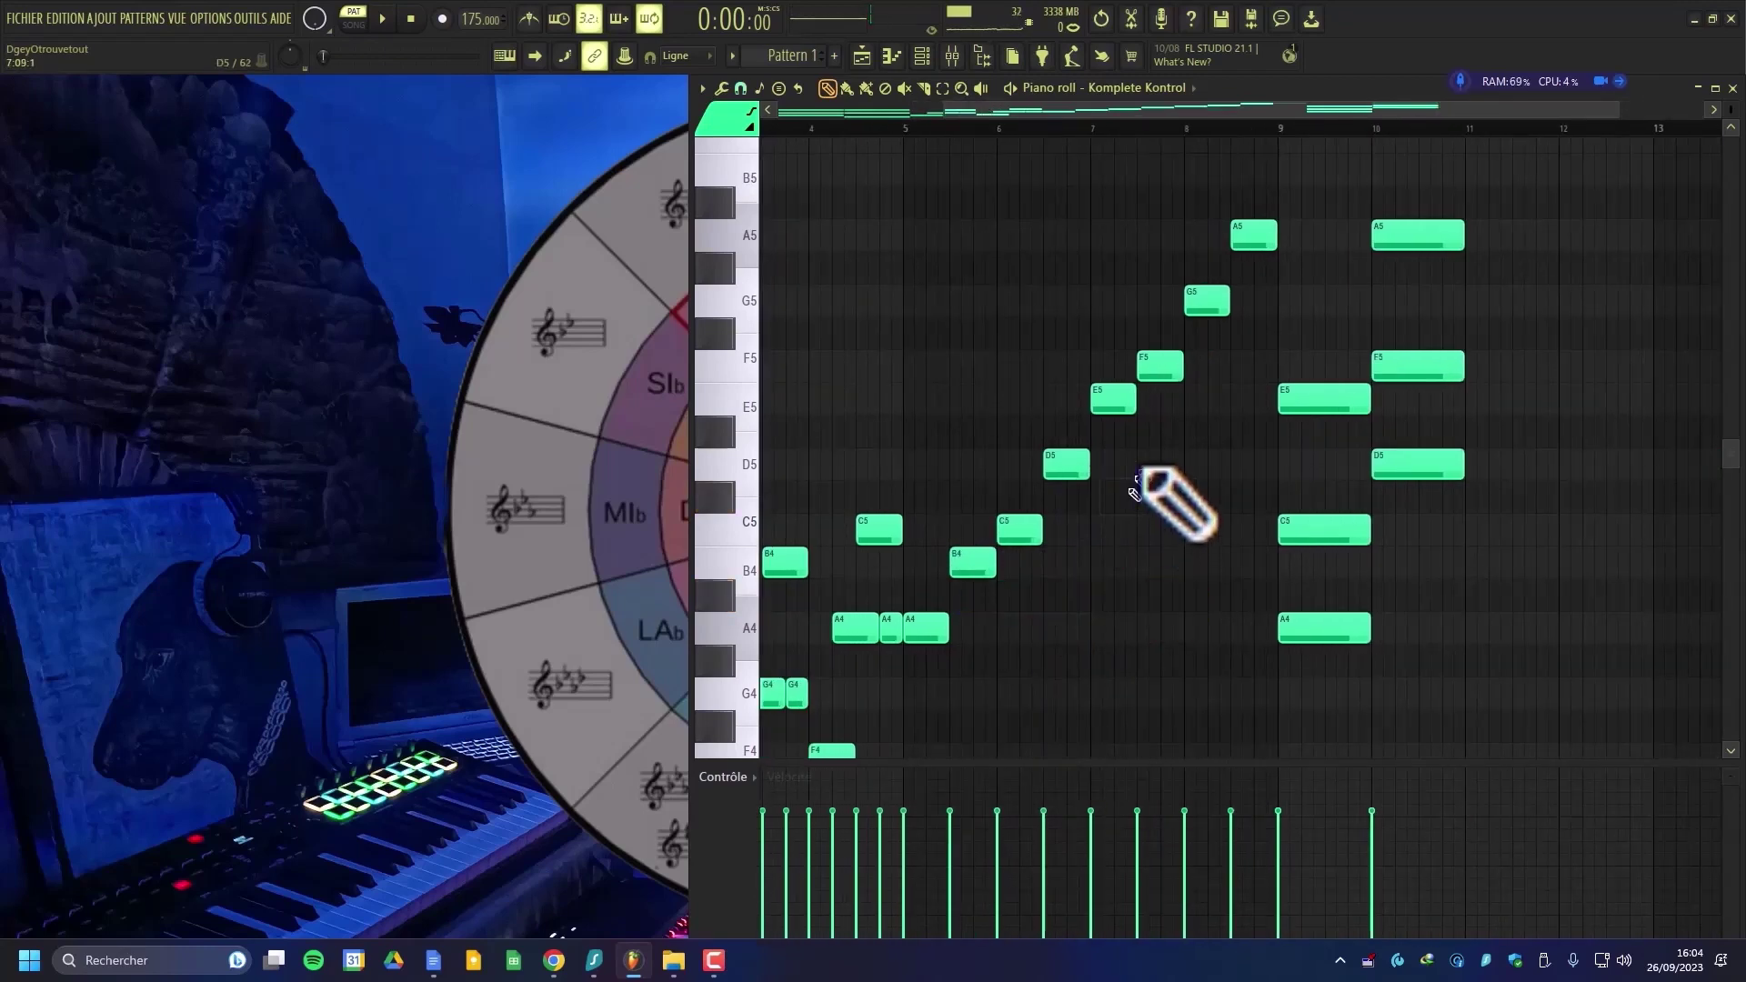
left_click(1150, 436)
right_click(1150, 435)
left_click(1201, 333)
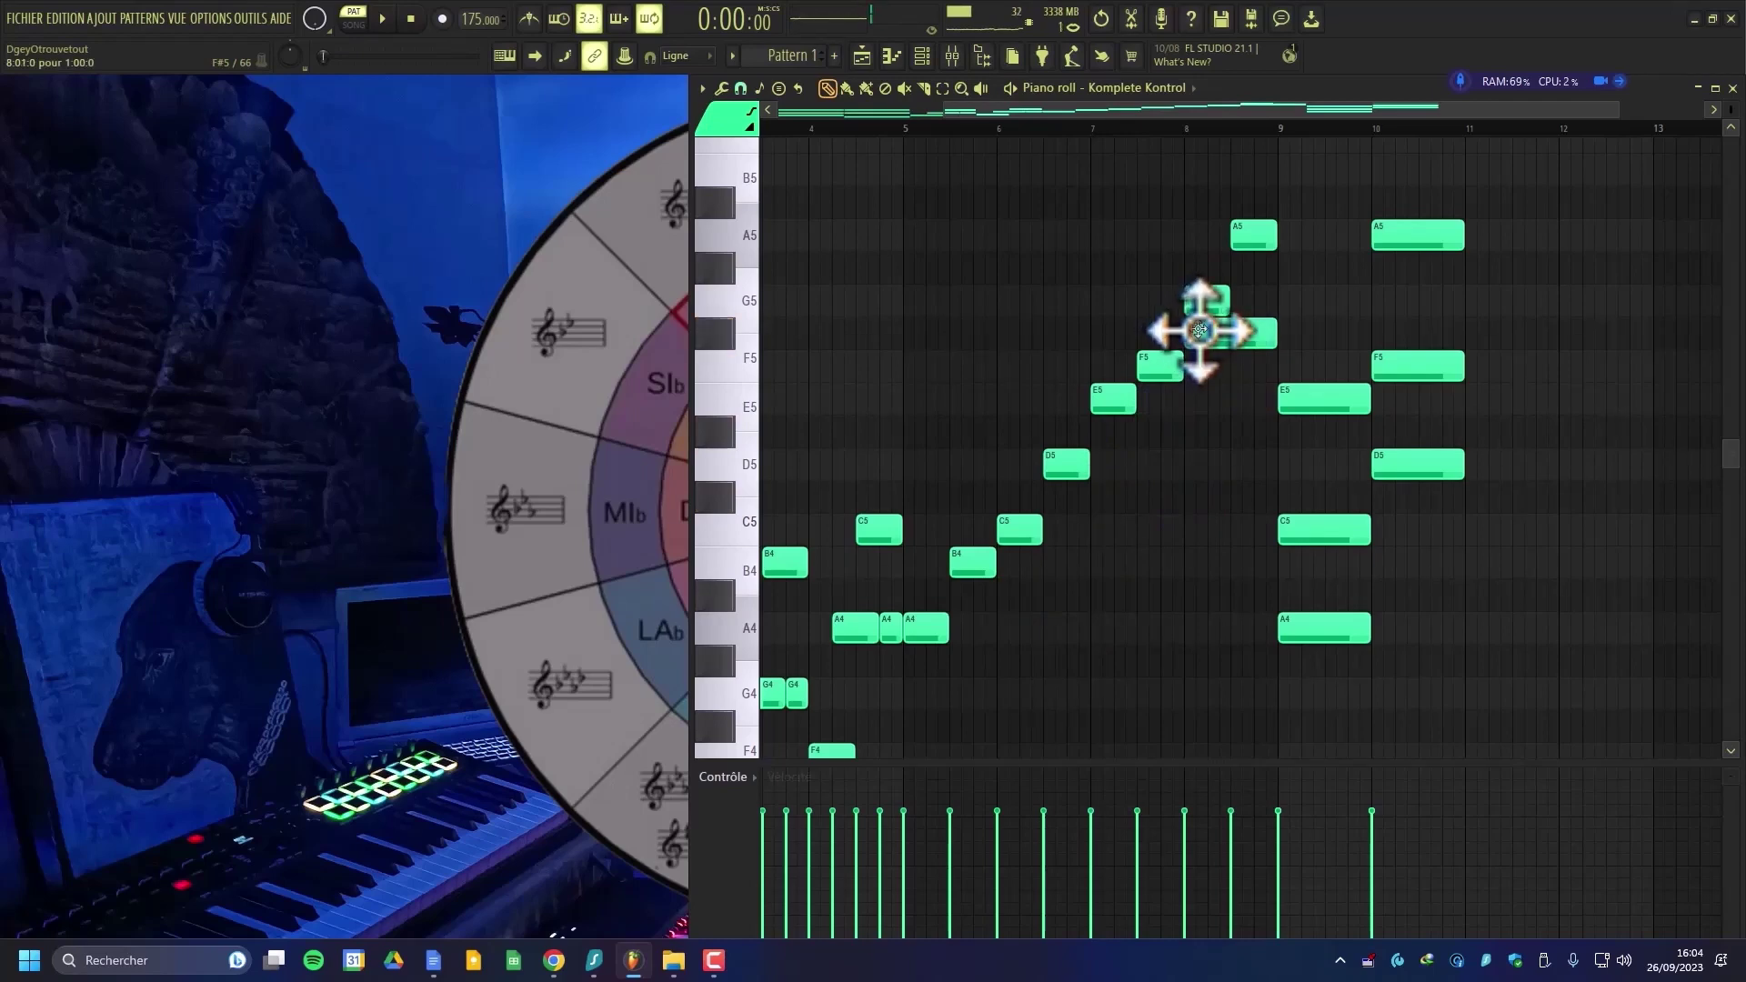
right_click(1202, 333)
- Delete the E5, C5 and A4 notes of the chord at bar 9
scroll(1344, 526, "up", 3)
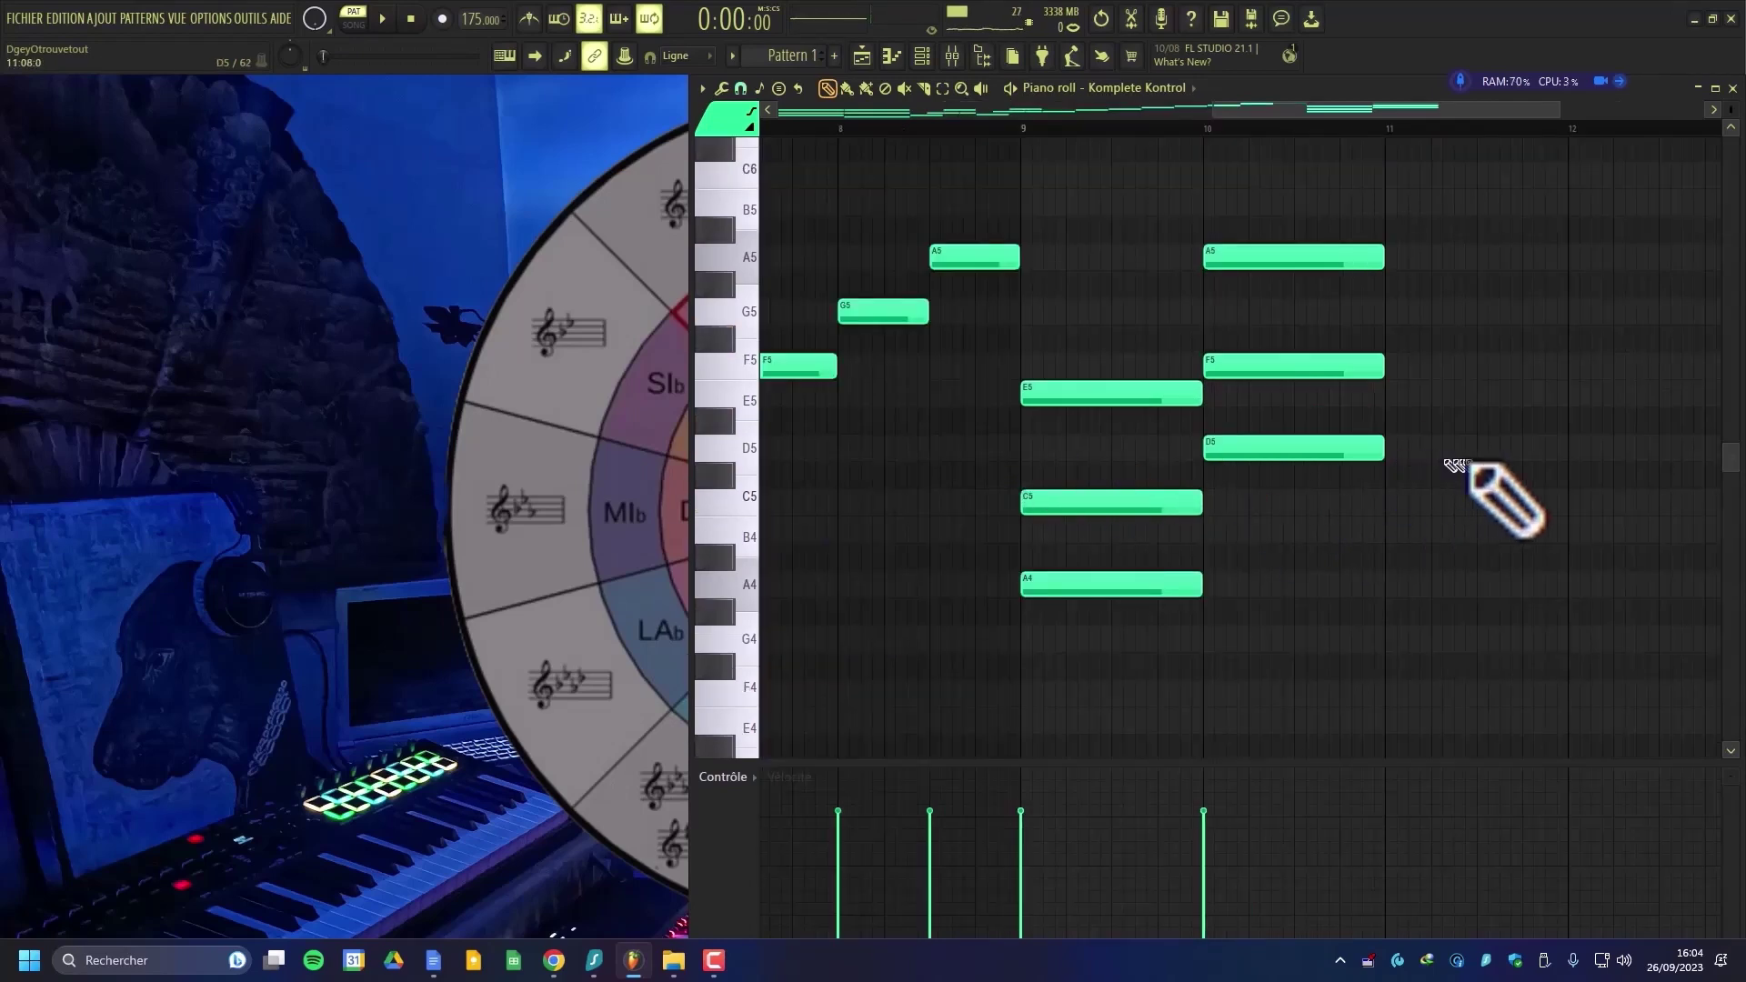
scroll(1546, 583, "down", 3)
scroll(1119, 246, "up", 3)
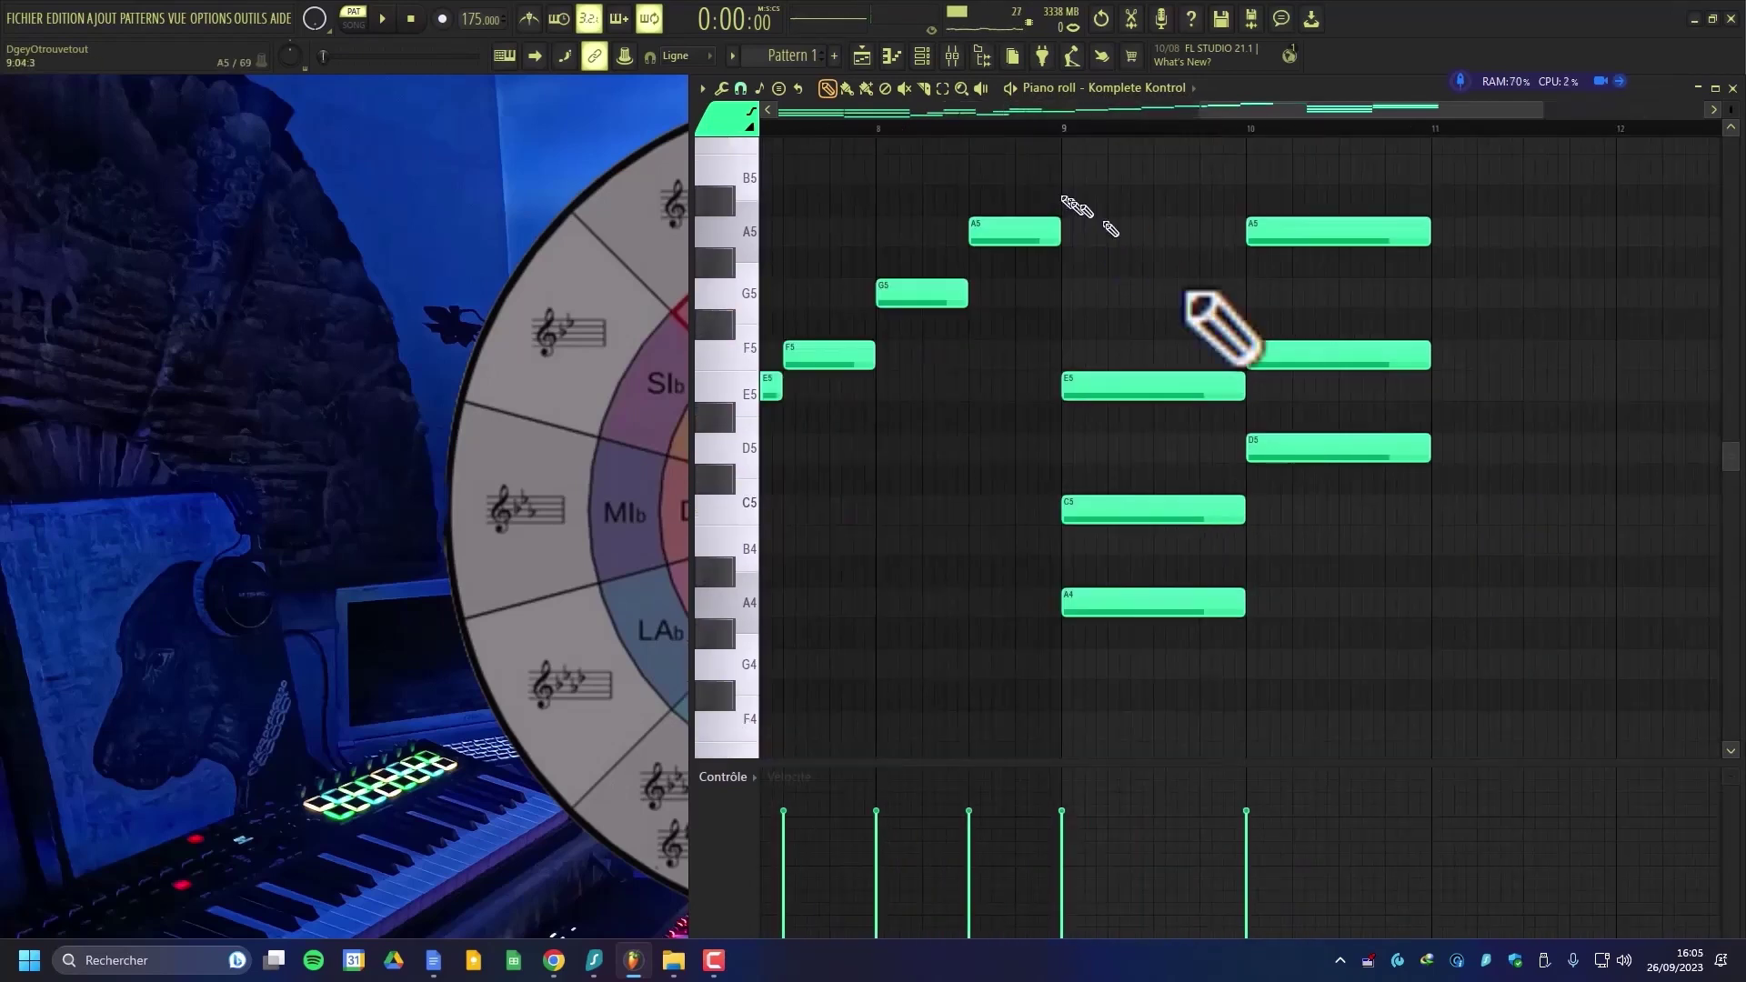
right_click(1172, 387)
right_click(1148, 510)
right_click(1128, 602)
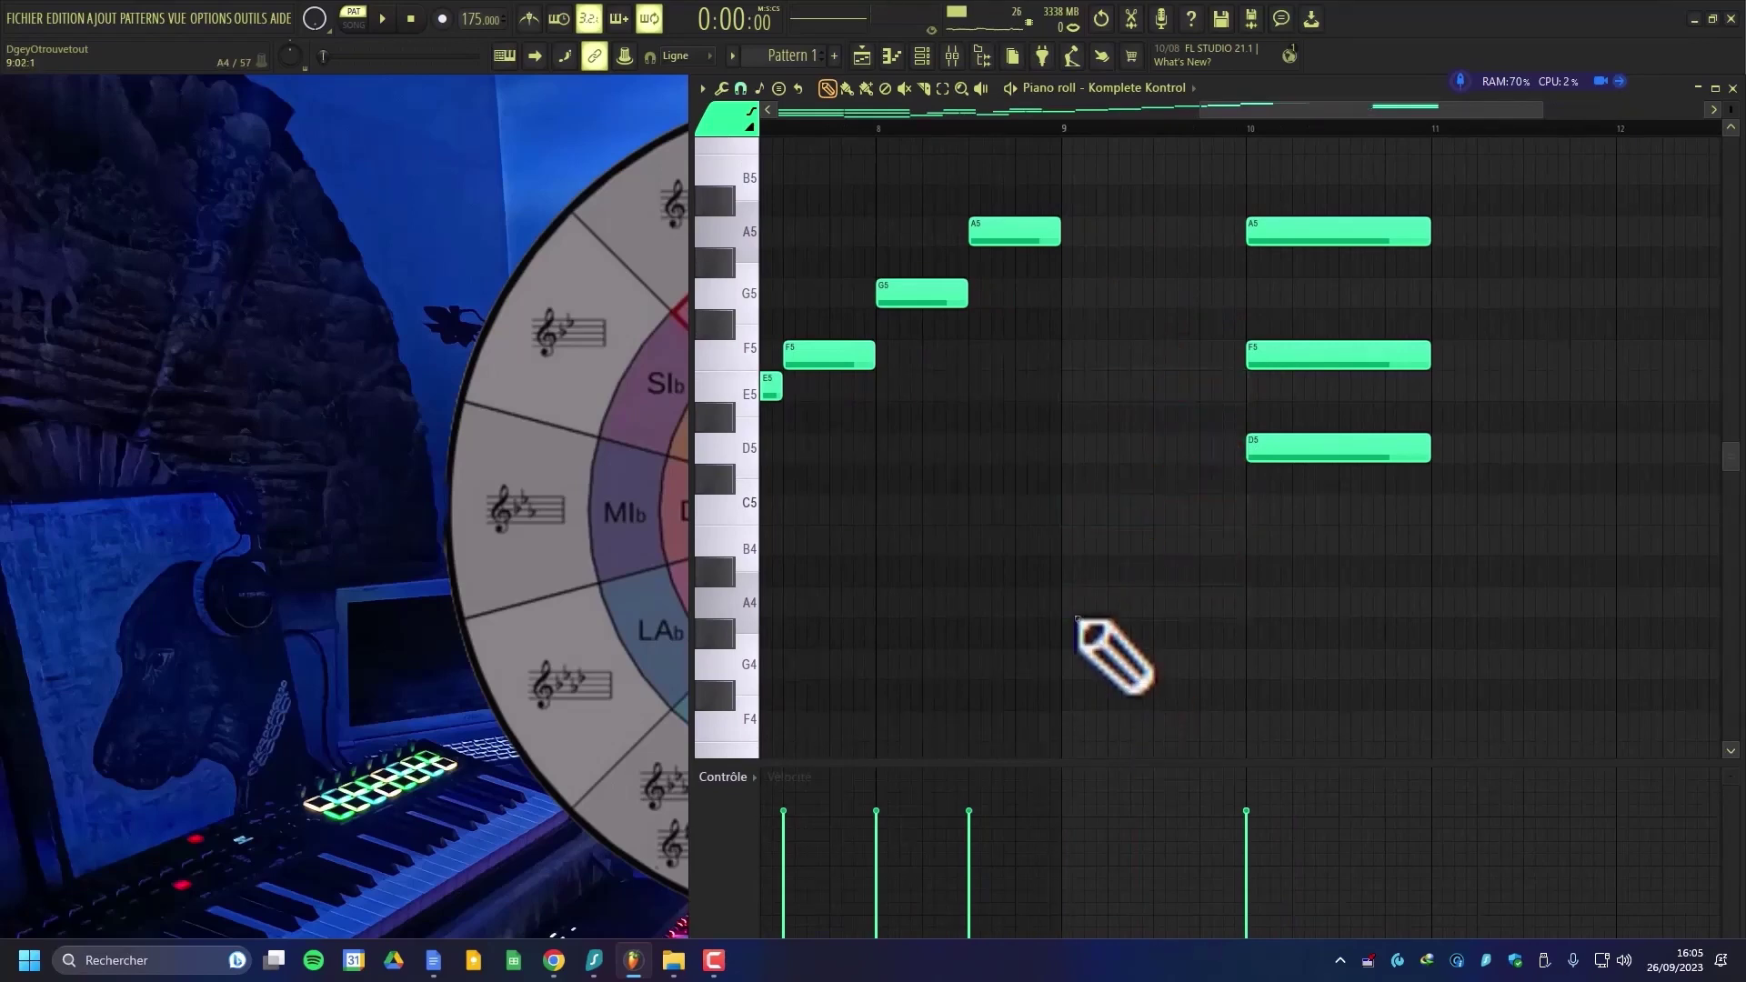
- Build a one-bar A minor chord at bar 9 from the notes A4, C5 and E5
left_click(1071, 614)
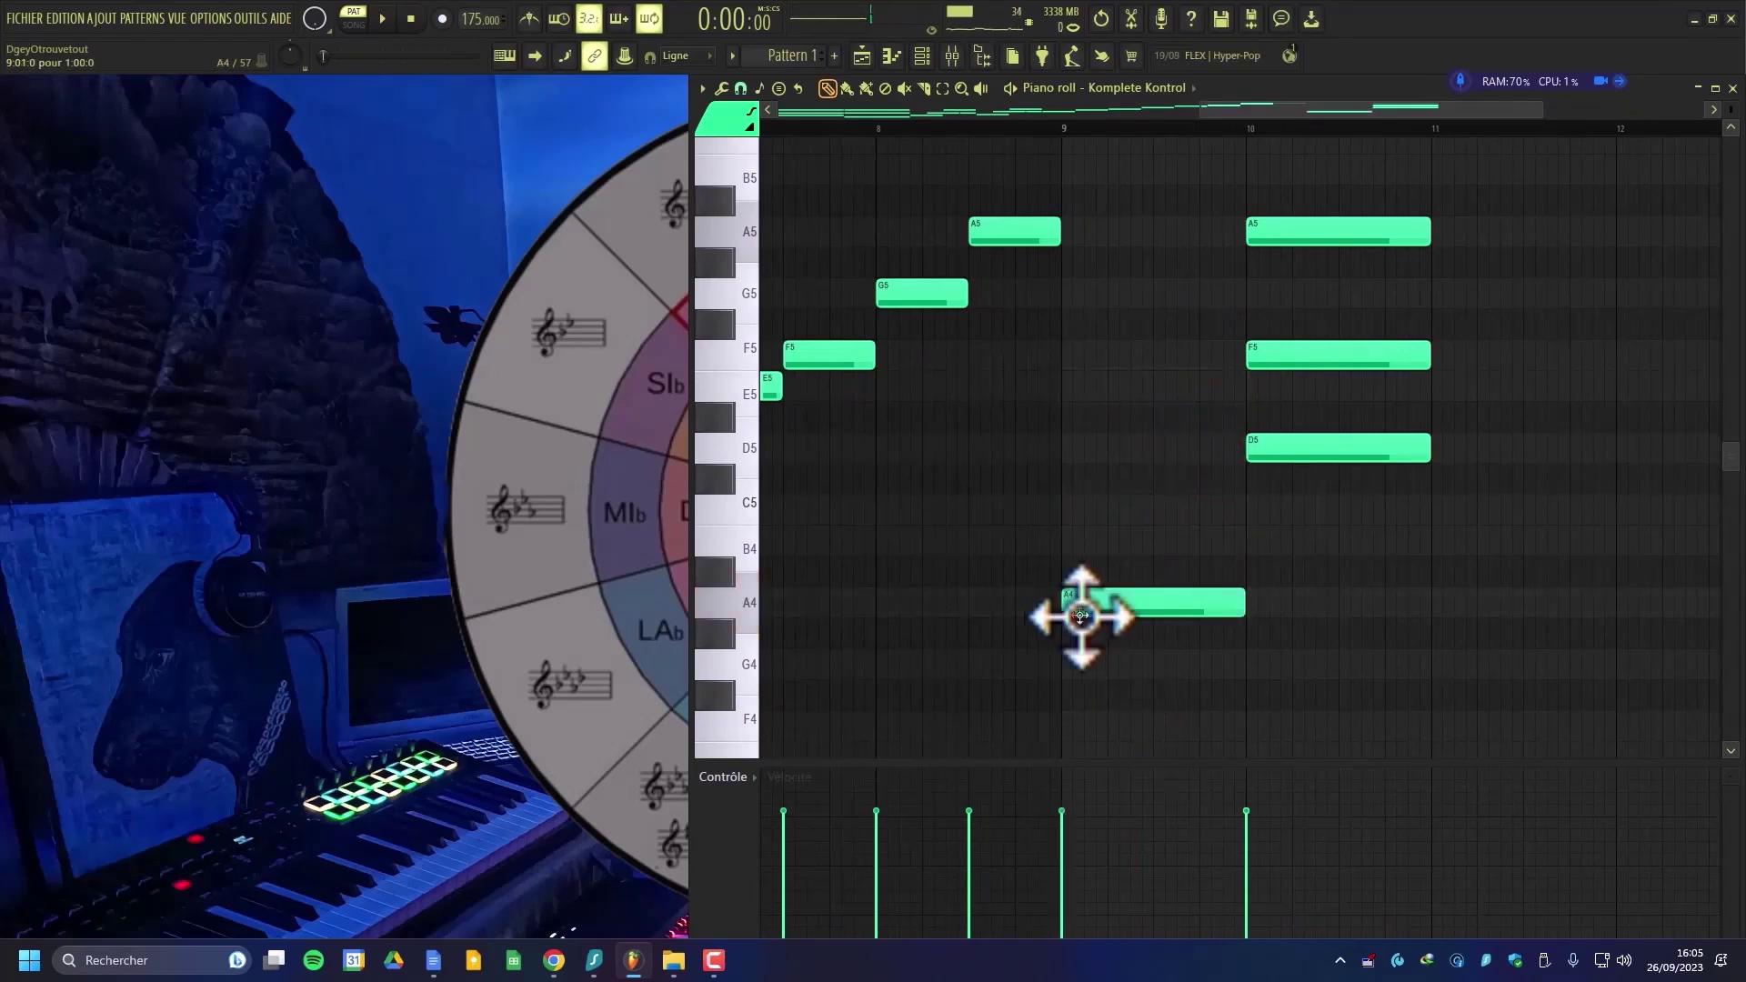
left_click(1073, 511)
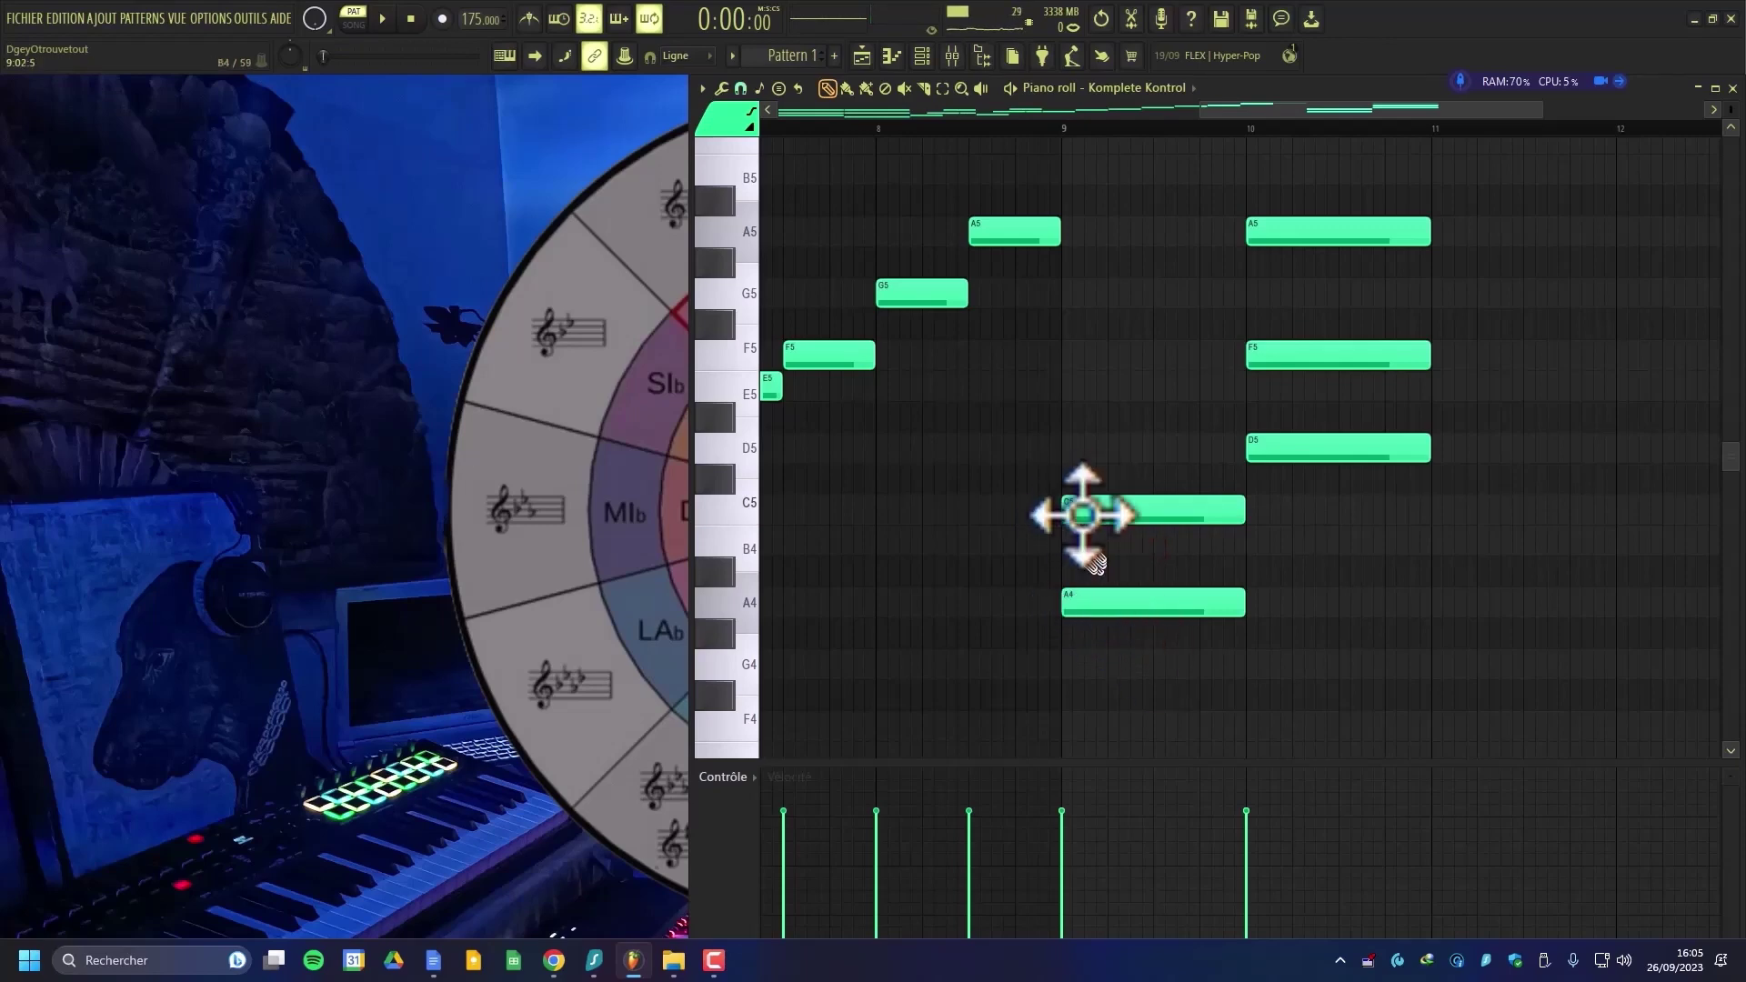
left_click(1076, 396)
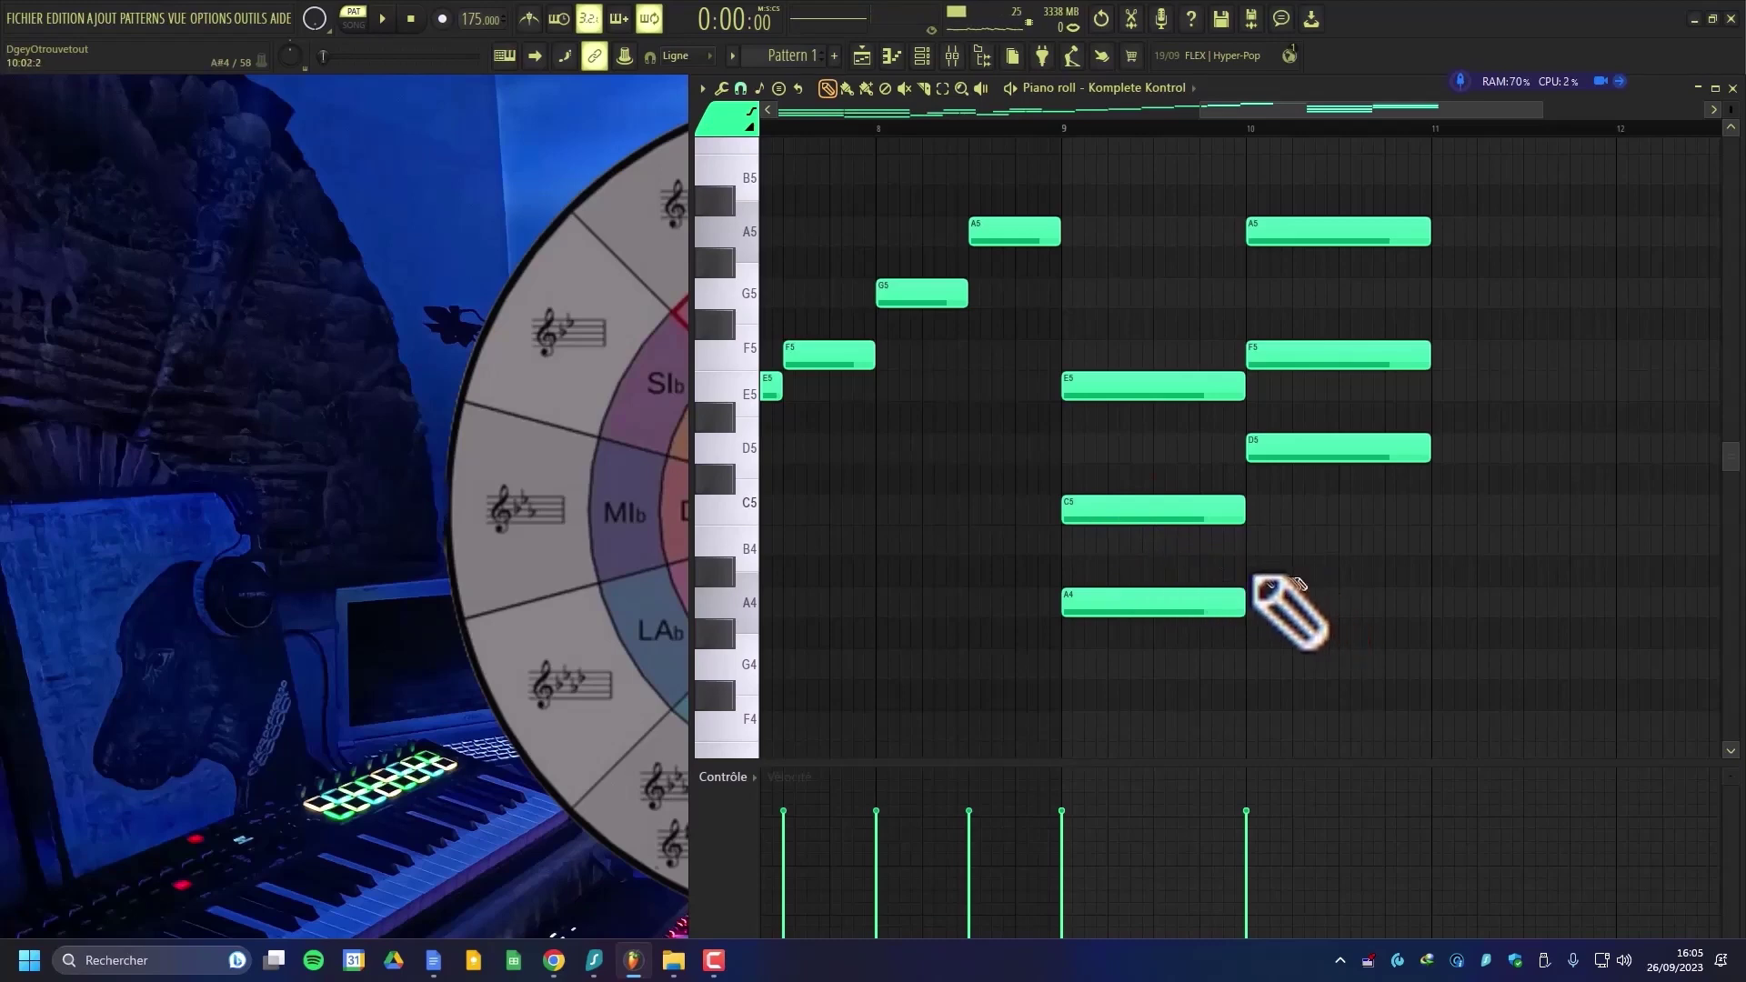
- Select all notes of the two chords at bars 9 and 10, and clear the selection
mouse_move(1131, 343)
left_mouse_down()
mouse_move(1131, 702)
mouse_move(1131, 546)
left_mouse_up()
mouse_move(1343, 186)
left_mouse_down()
mouse_move(1347, 401)
mouse_move(1383, 585)
left_mouse_up()
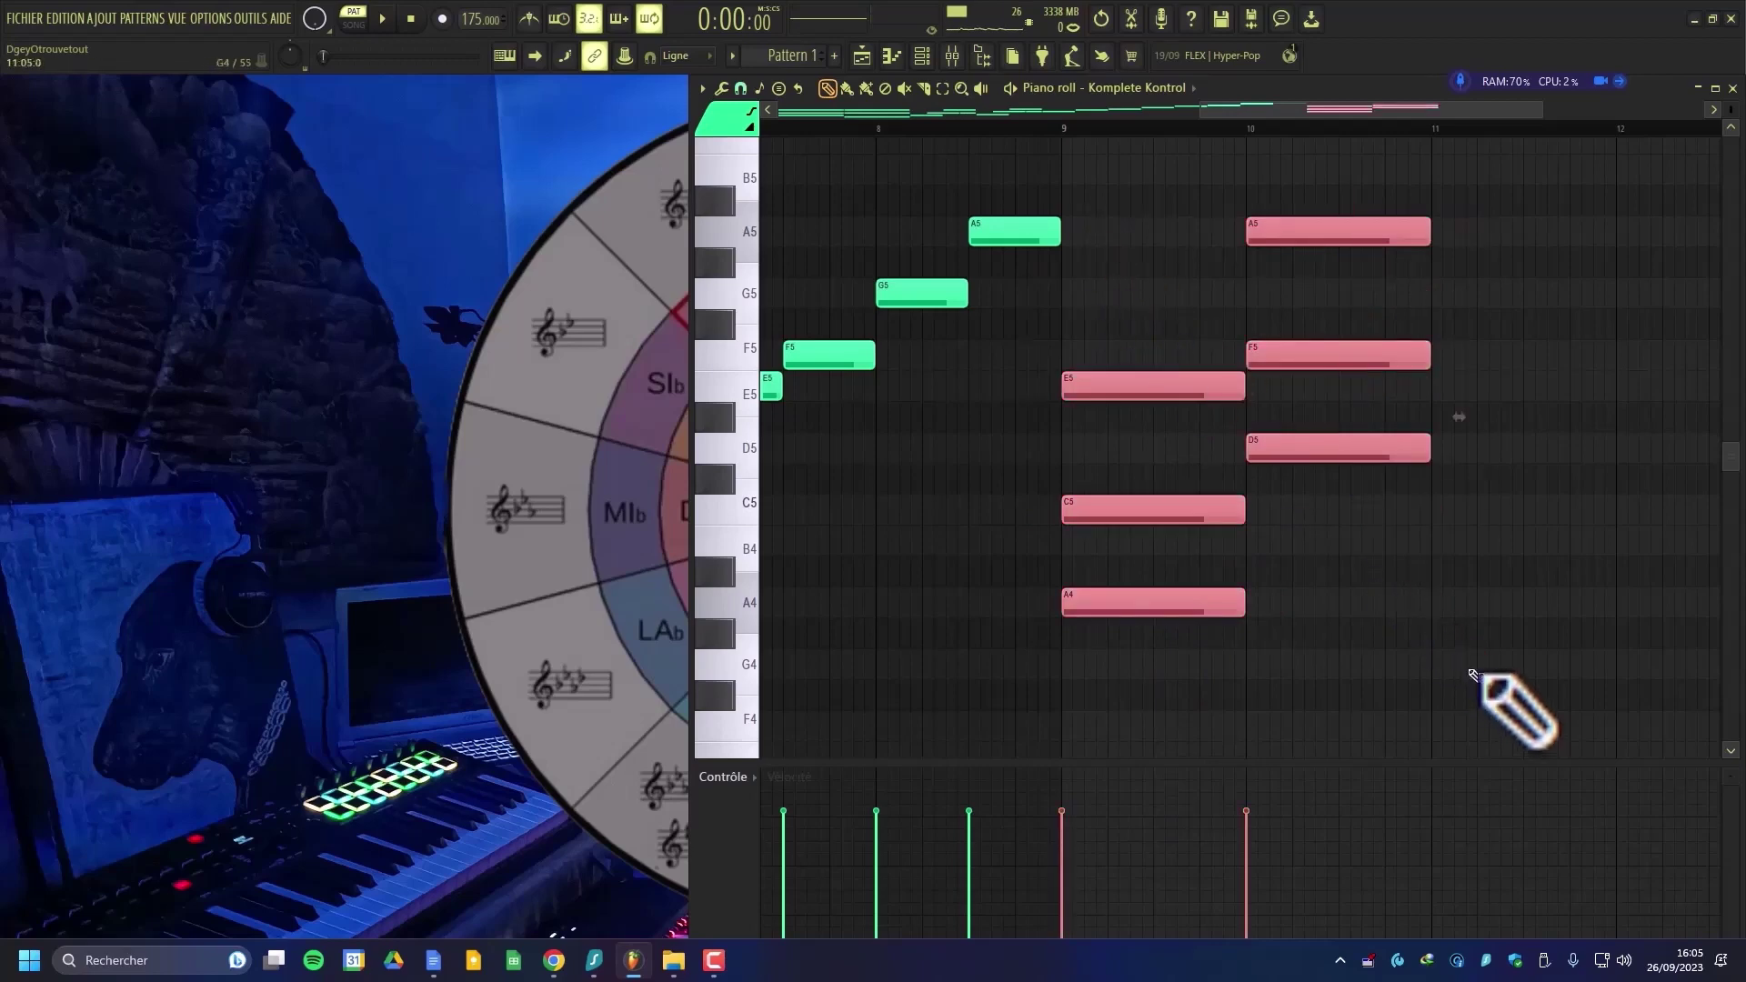
left_click_drag(1475, 678, 1082, 214)
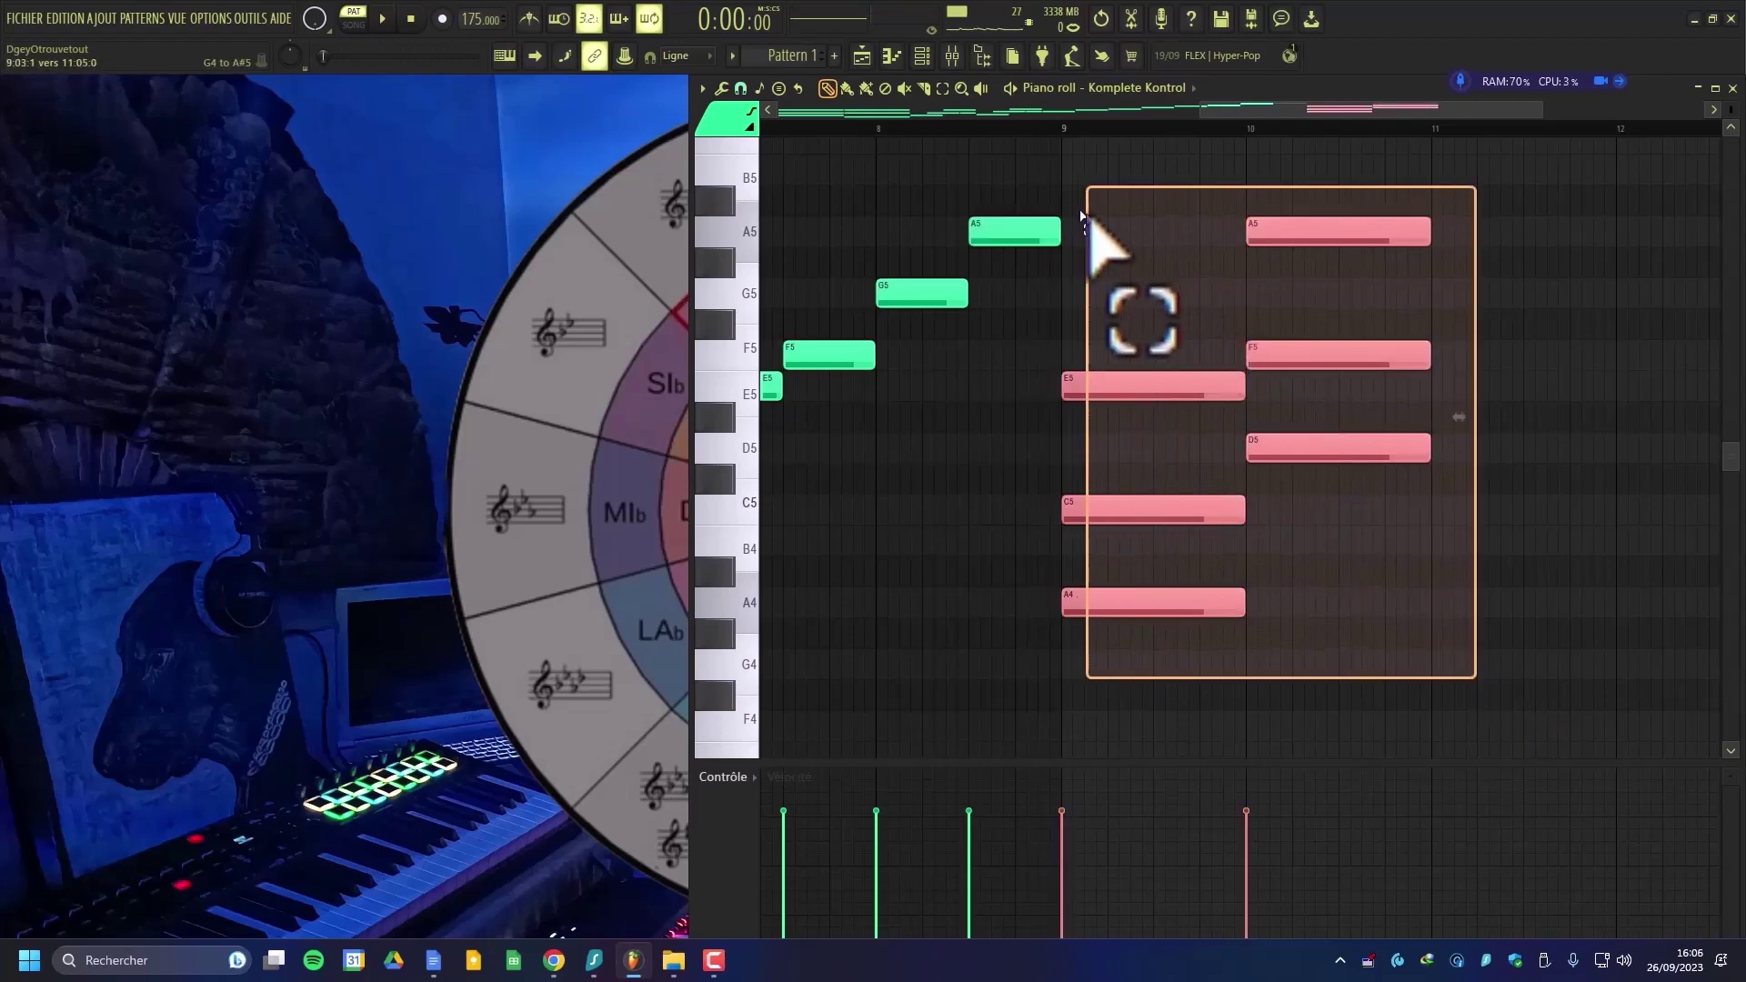
left_click(1183, 257)
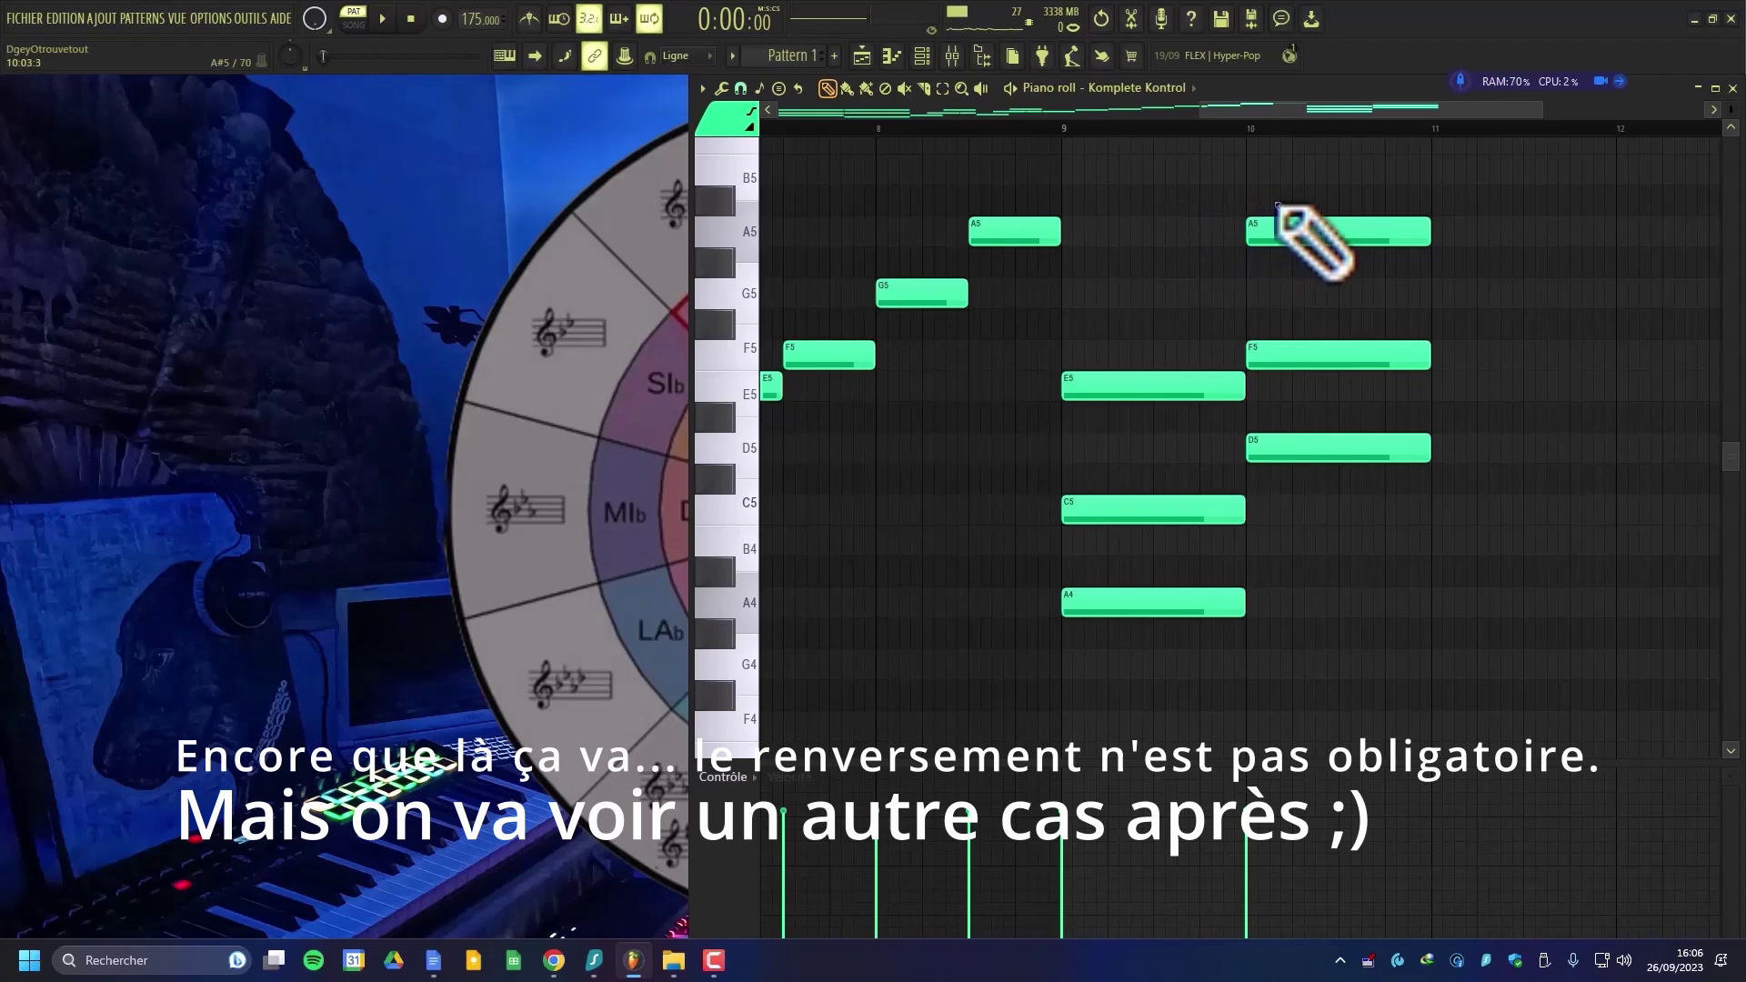
- Lower the A5 note of the bar 10 chord by one octave to A4, and raise it back to A5
left_click(1321, 235)
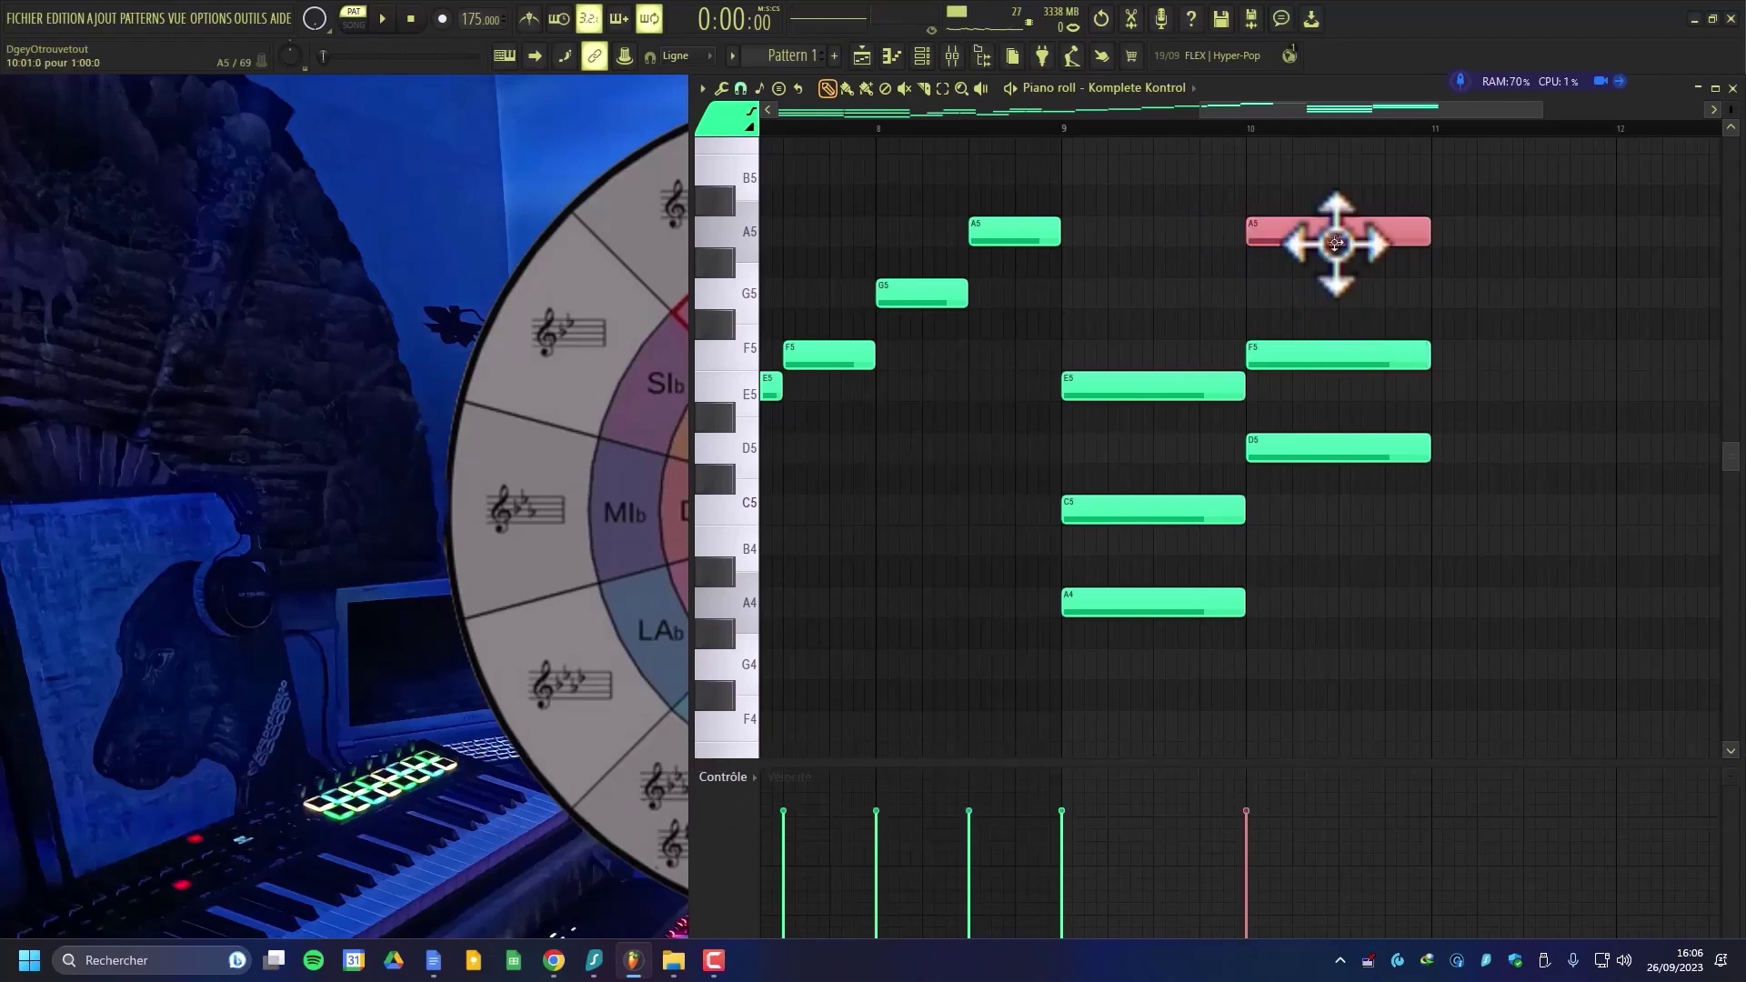
key("ctrl+Down")
scroll(1336, 242, "down", 2)
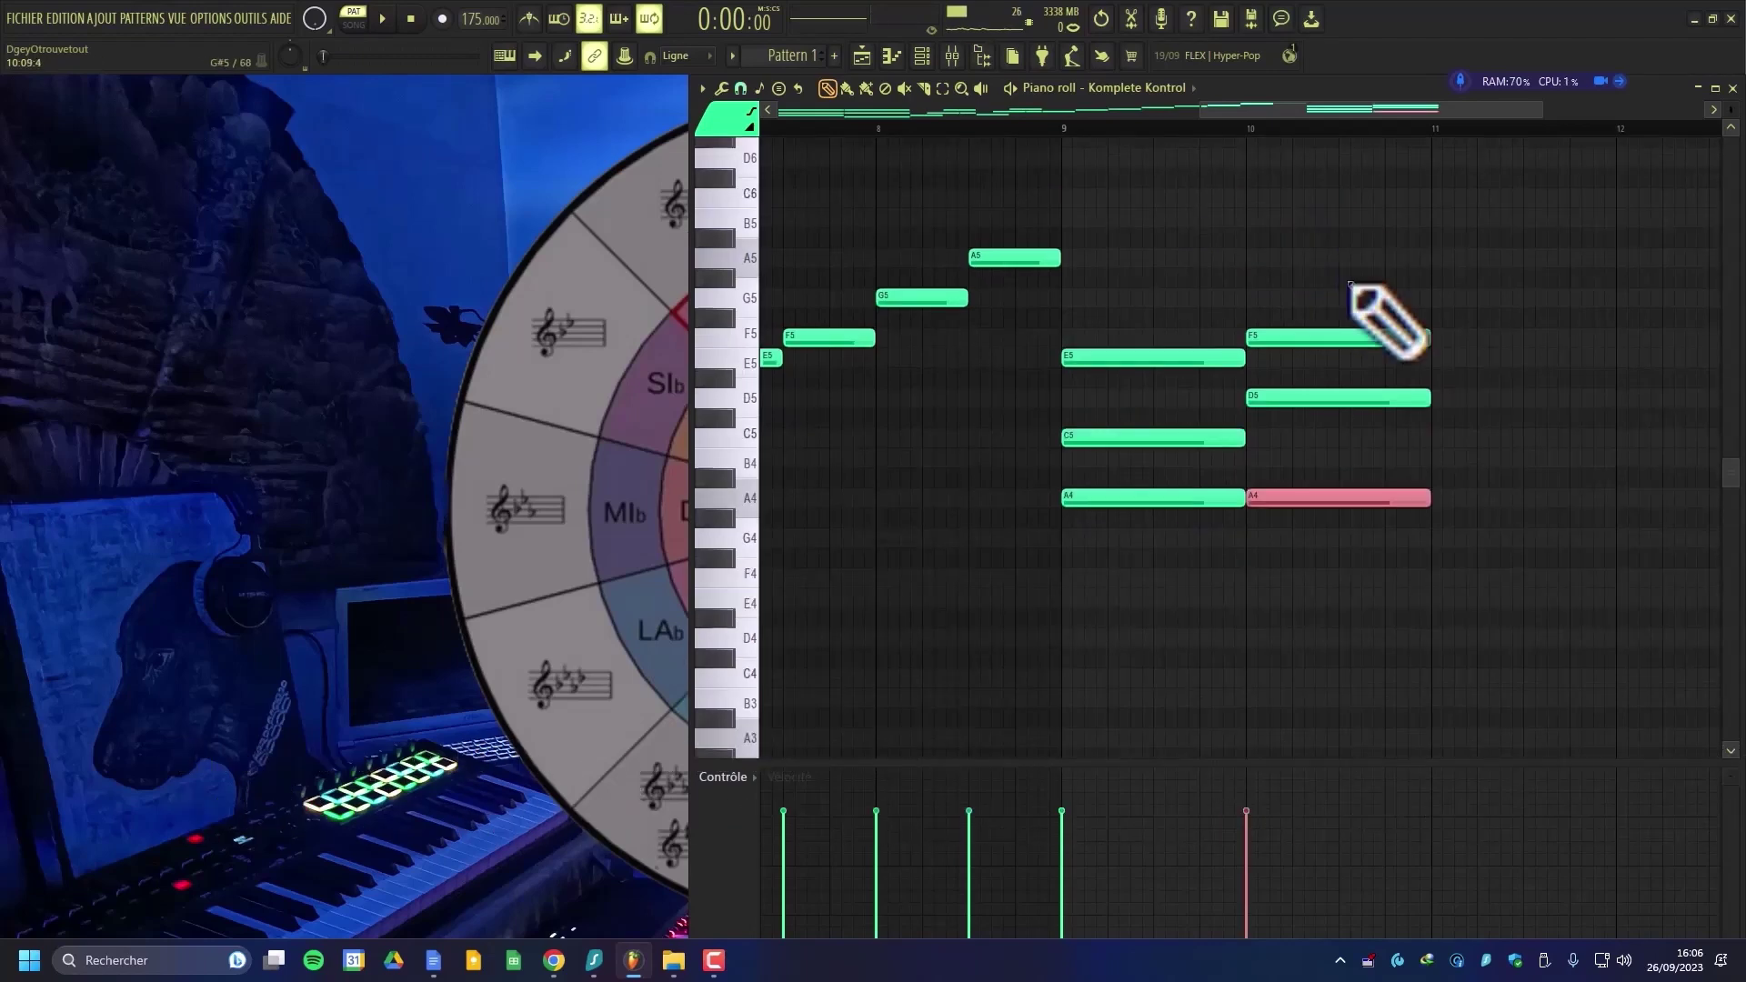
key("ctrl+Up")
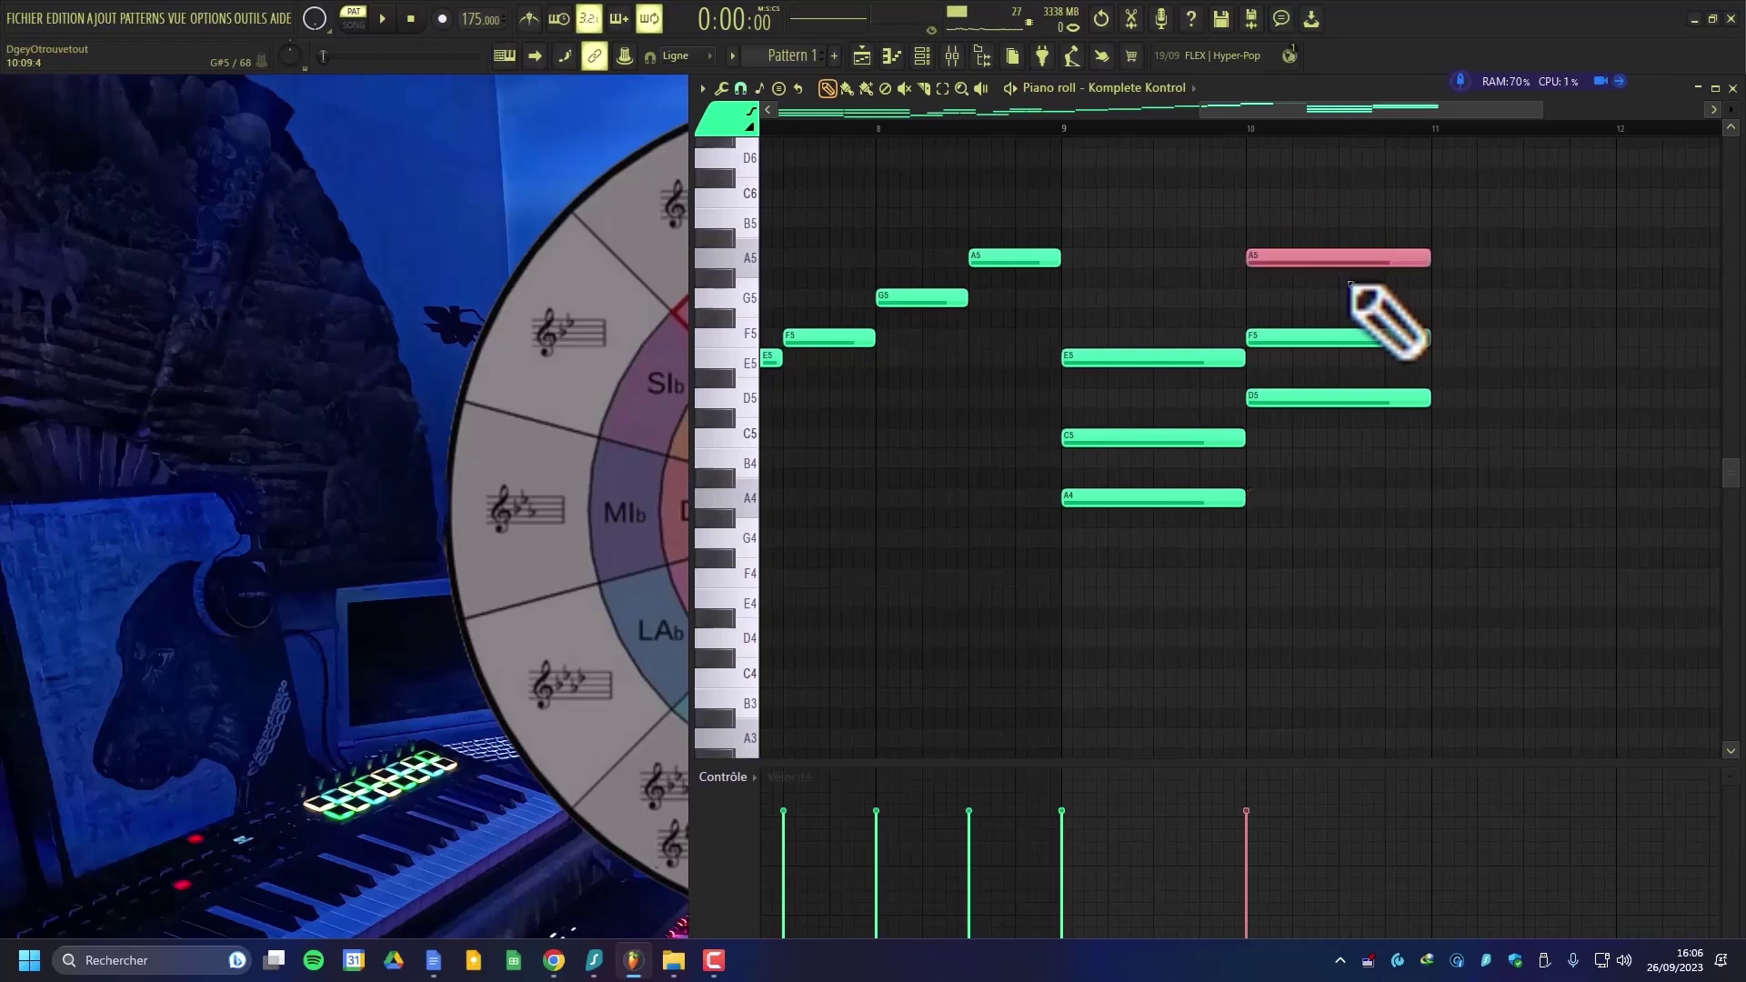
- Play the two chords from bar 9 twice with the second chord in its original position
key("space")
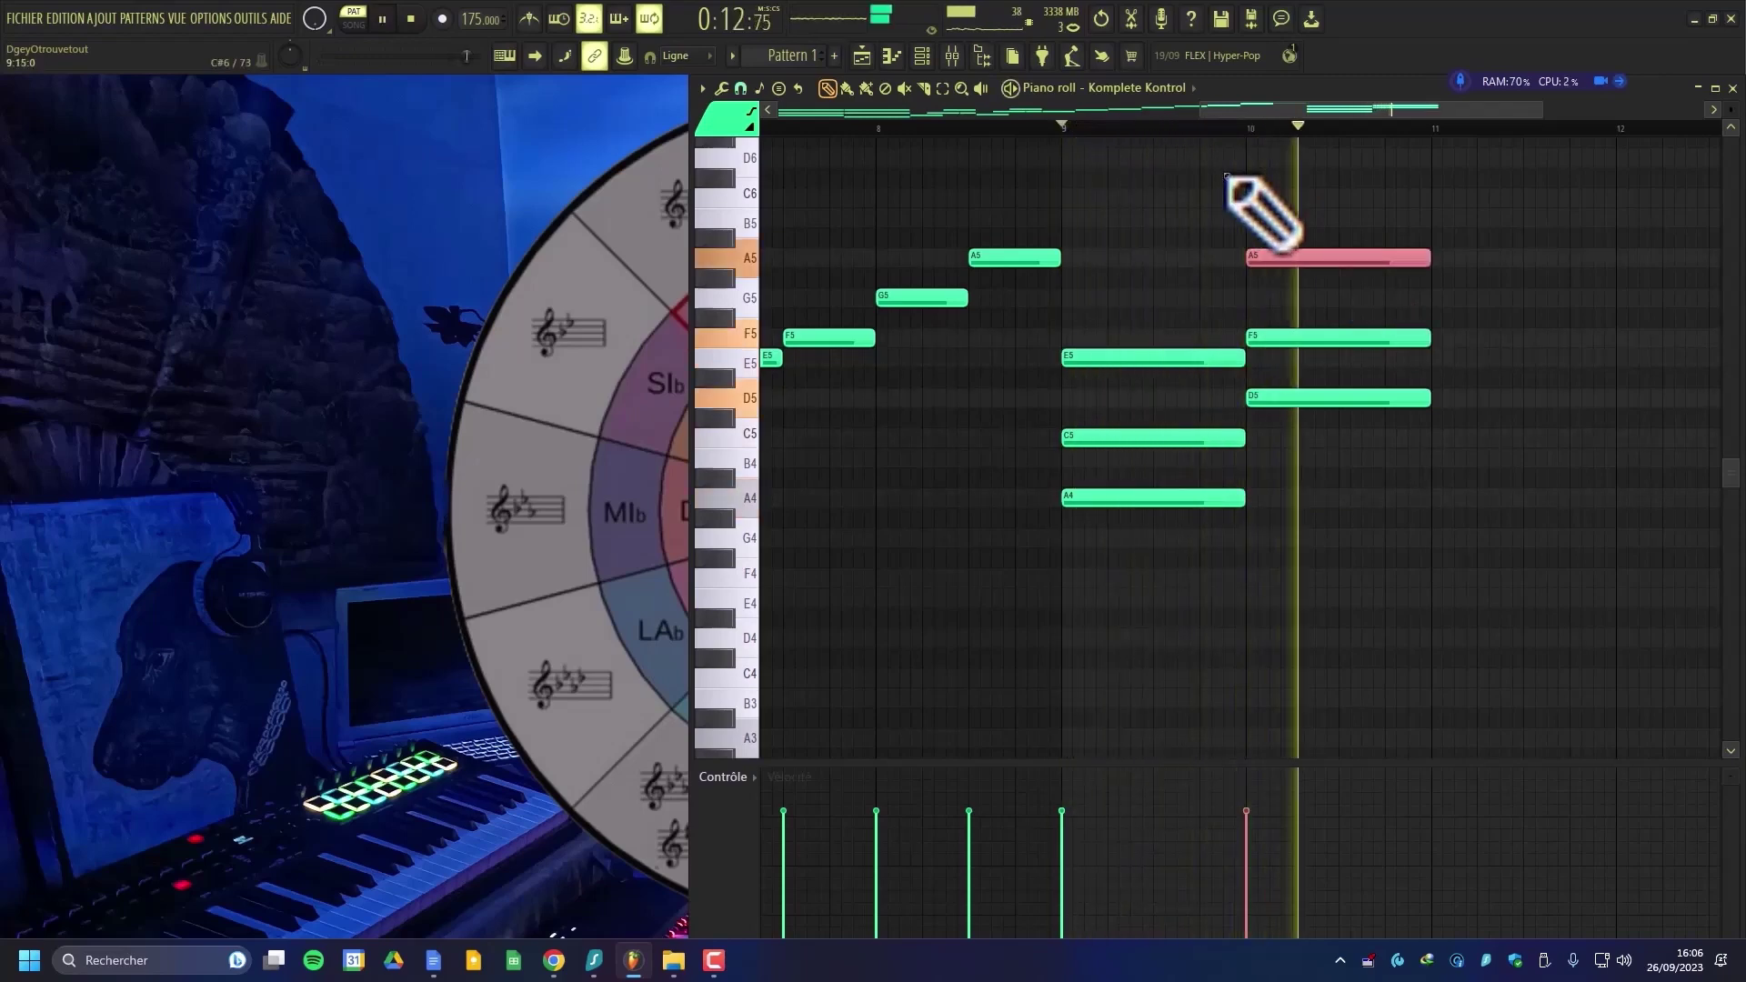
key("space")
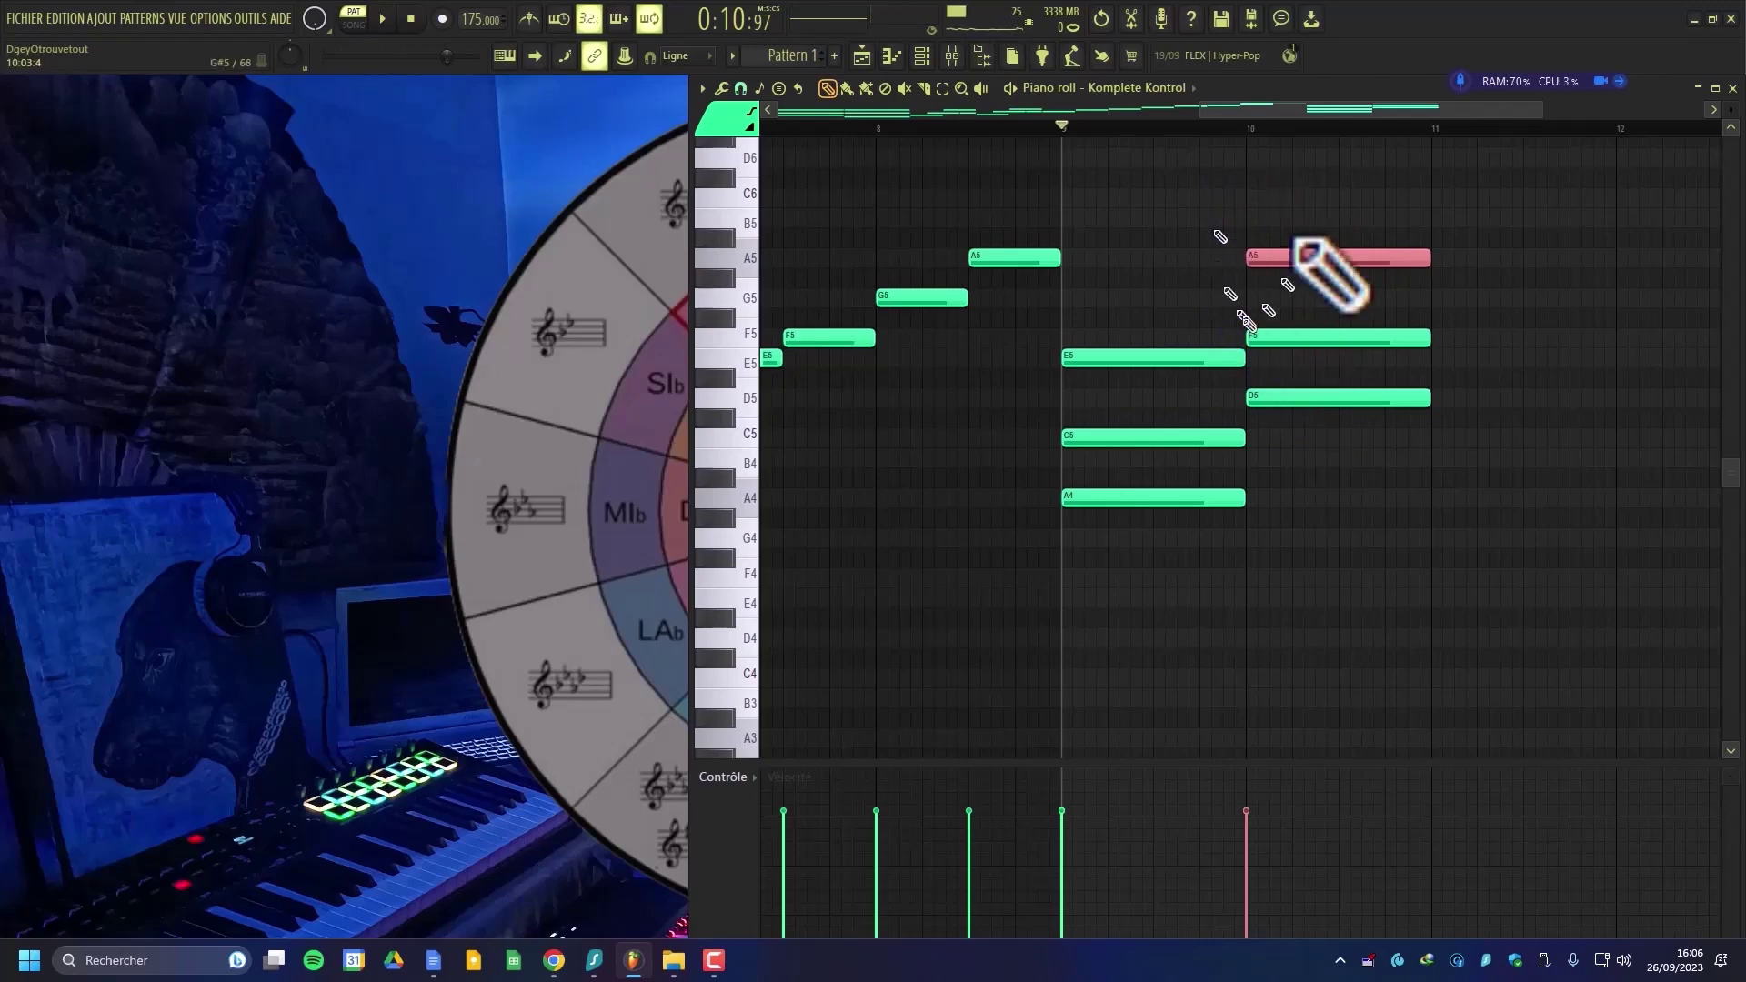
key("space")
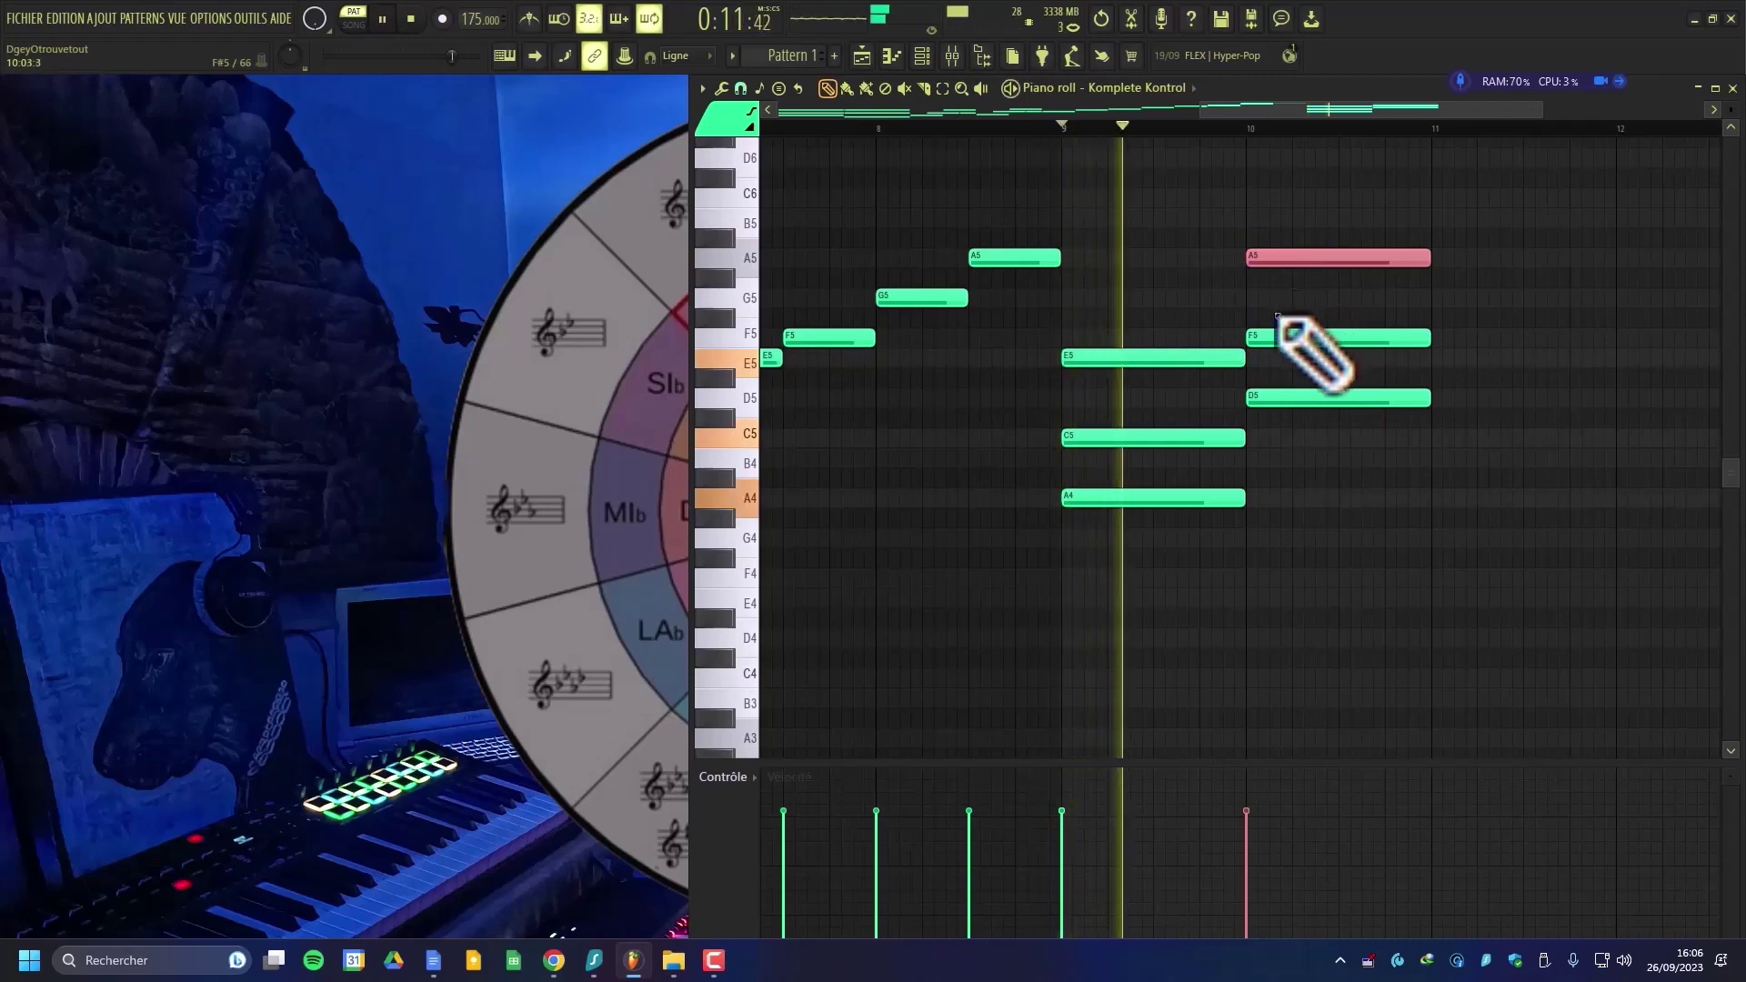
key("space")
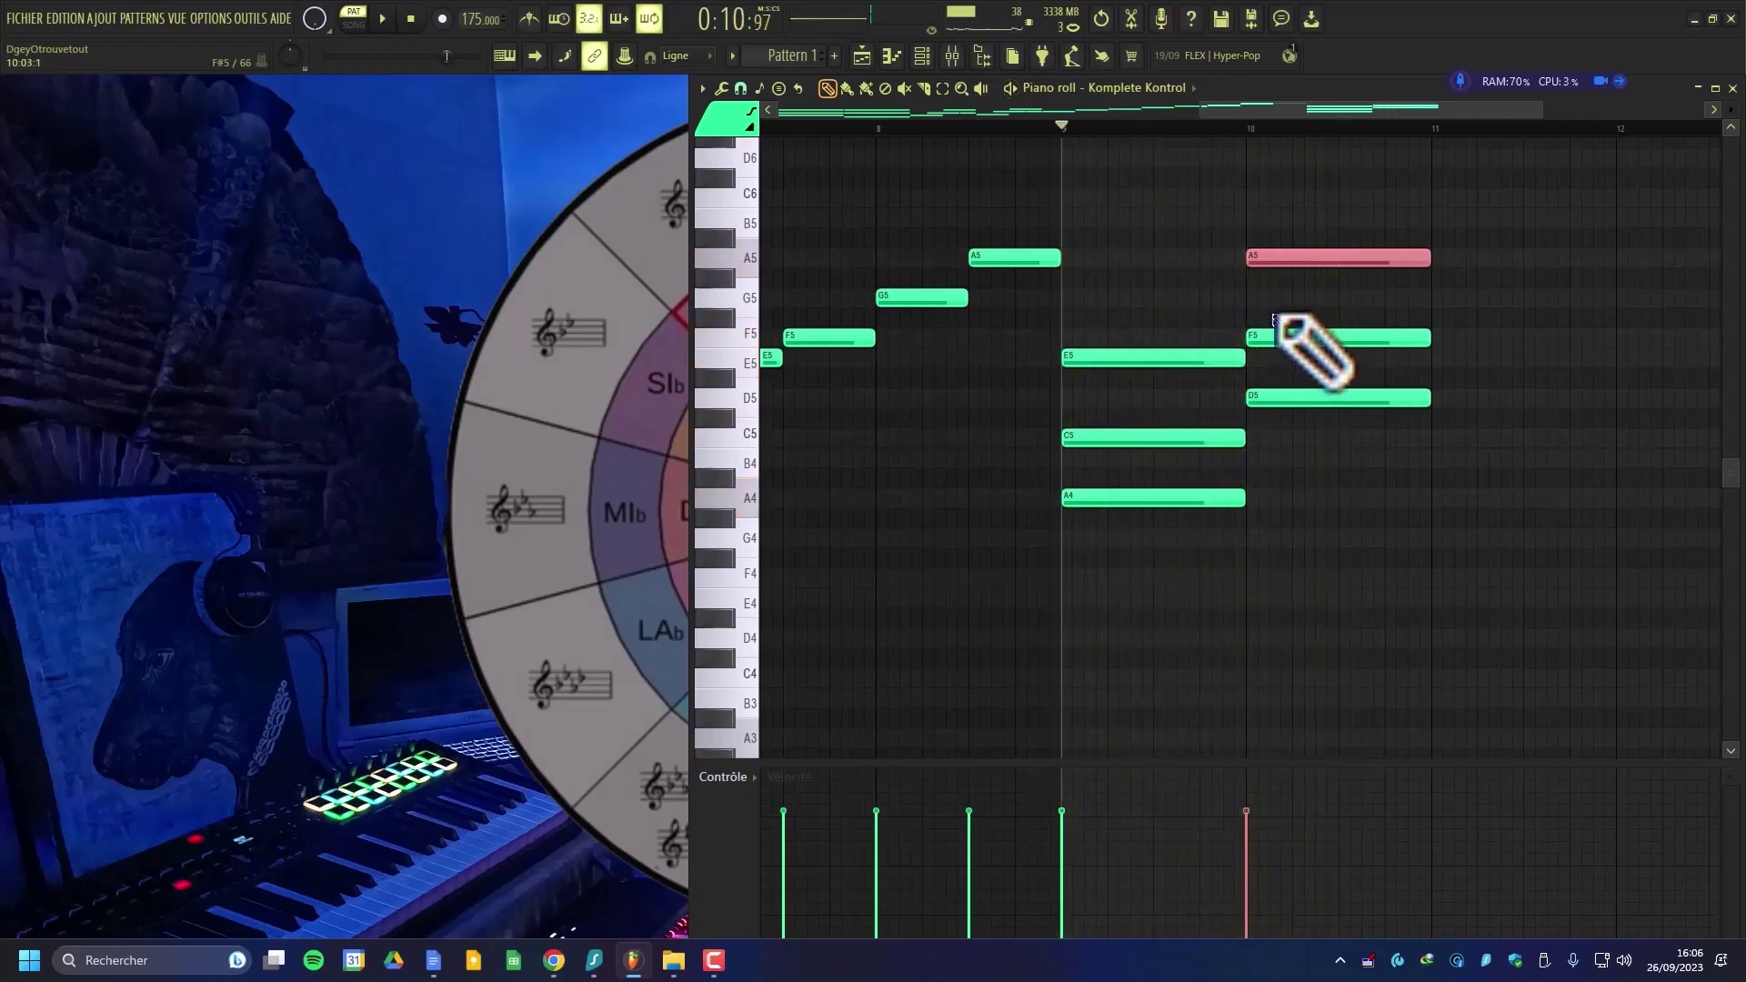
- Invert the bar 10 chord by lowering its A5 note one octave to A4, and play both chords from bar 9
key("ctrl+Down")
key("space")
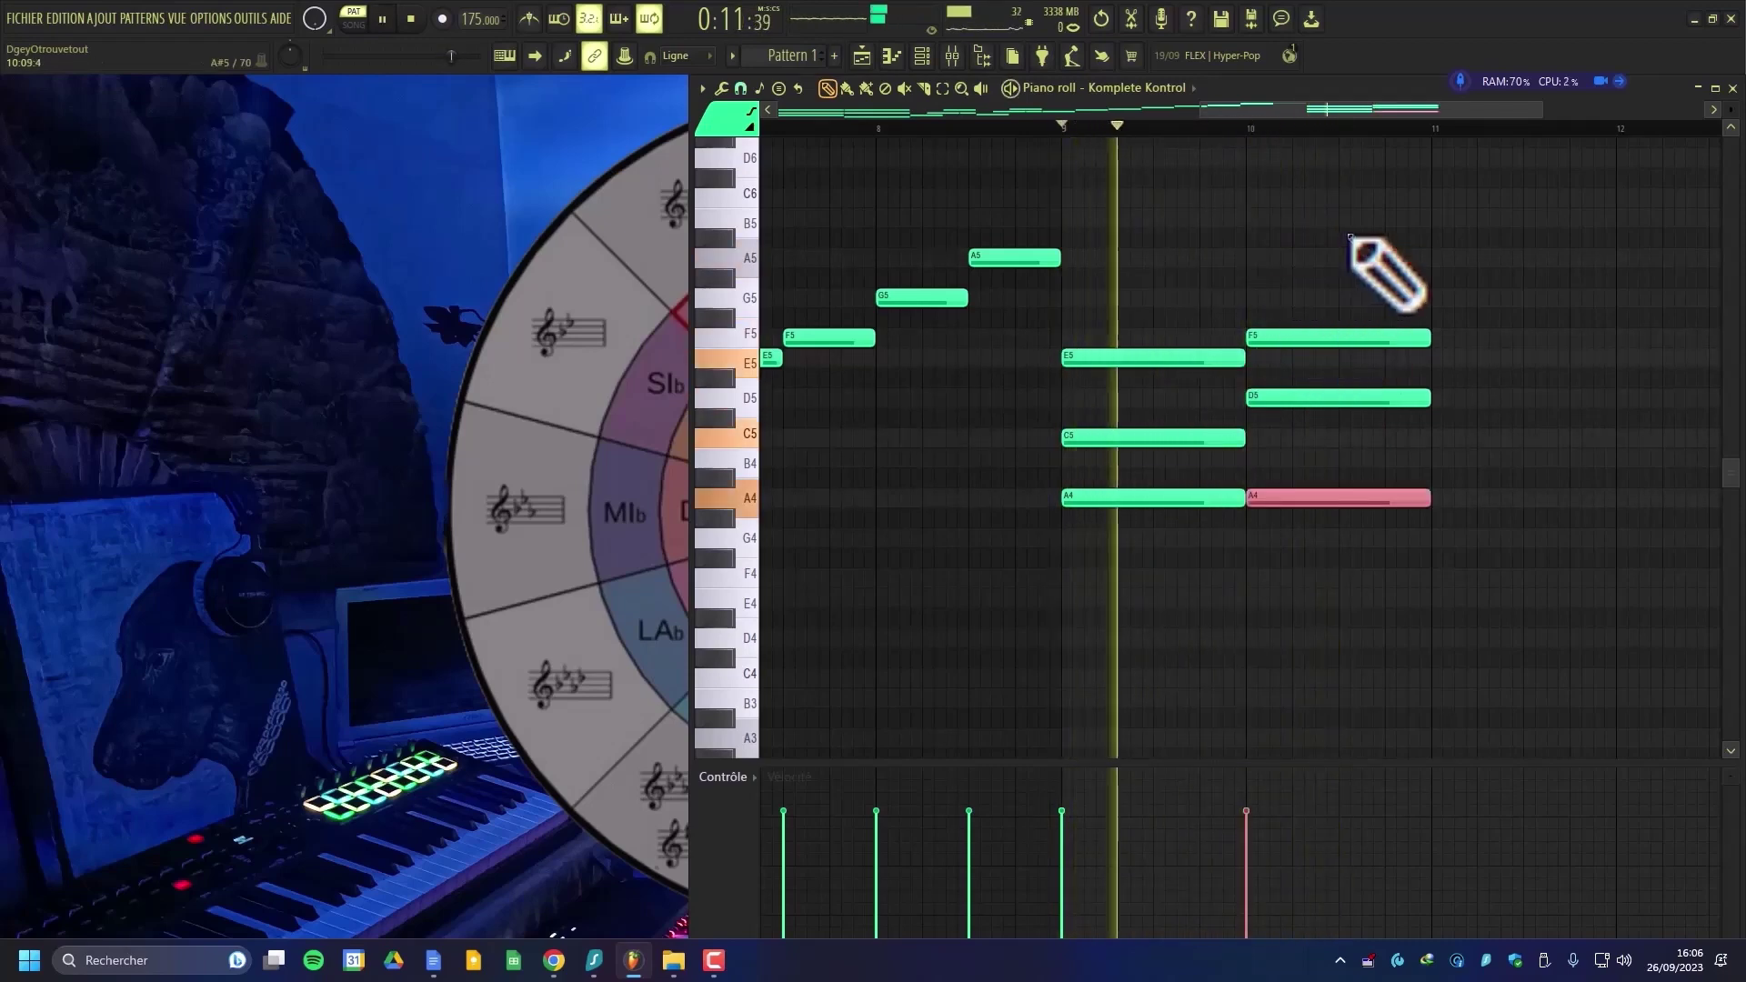
- Try to invert the bar 9 chord by raising its A4 note one octave to A5, play it, and undo the change
key("space")
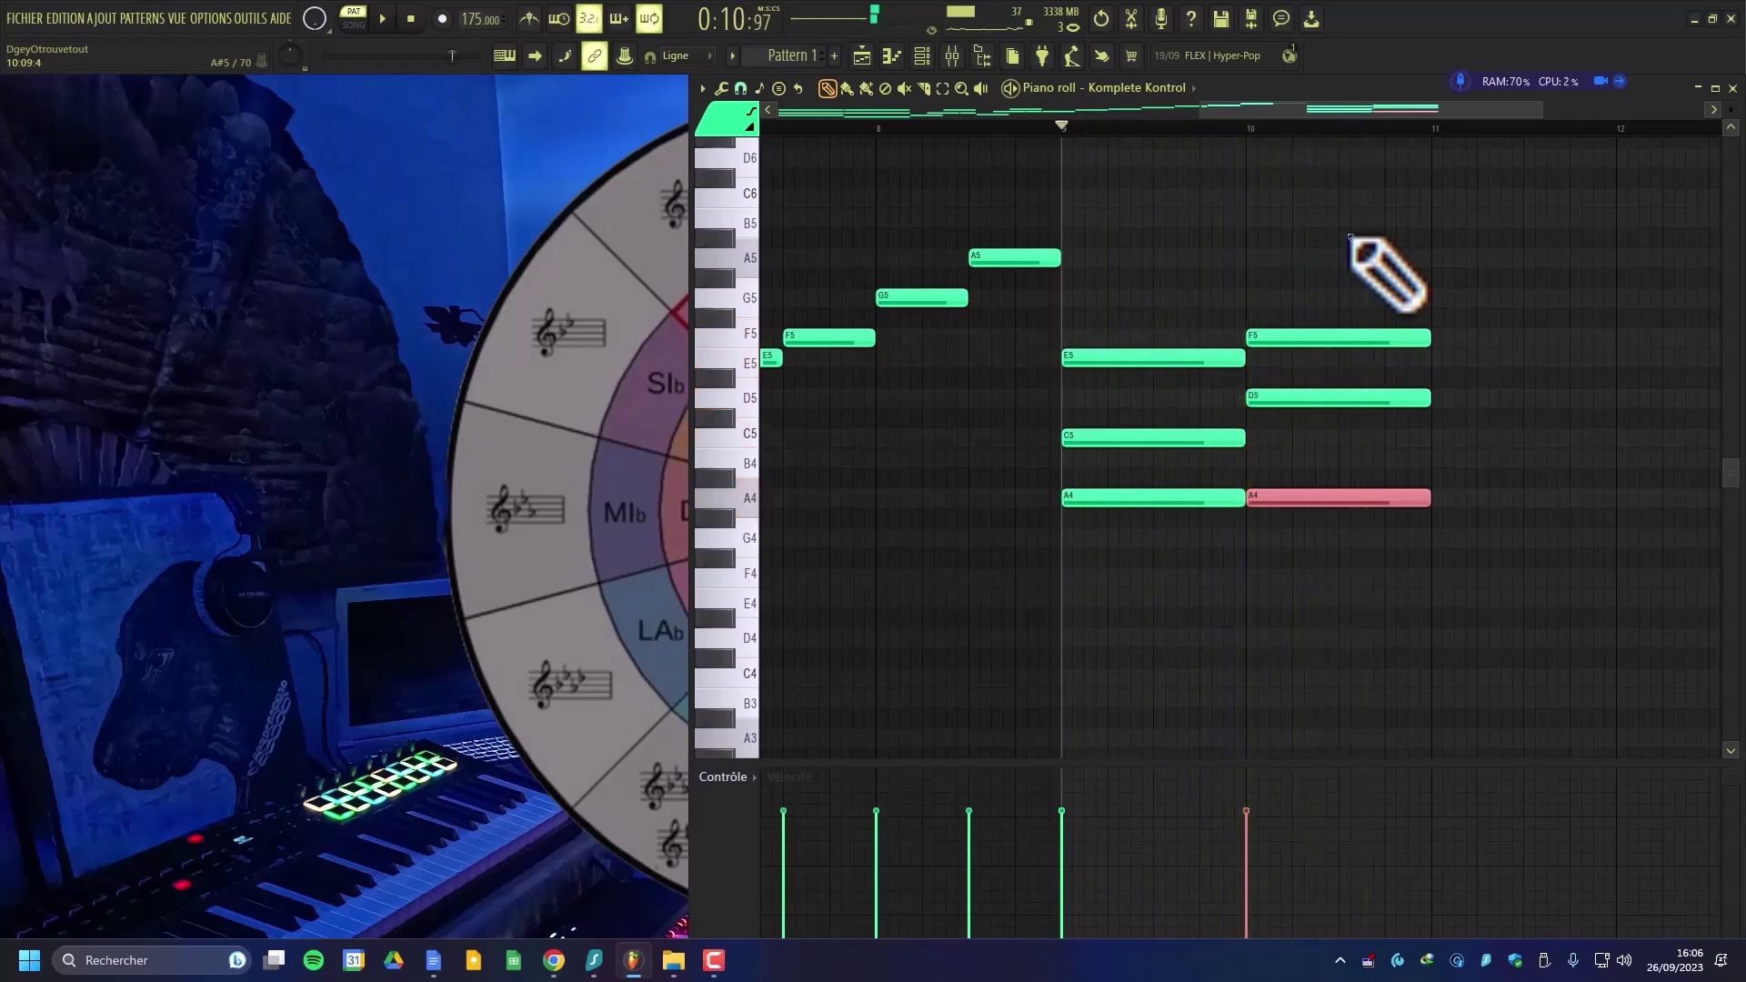
scroll(1360, 250, "down", 3)
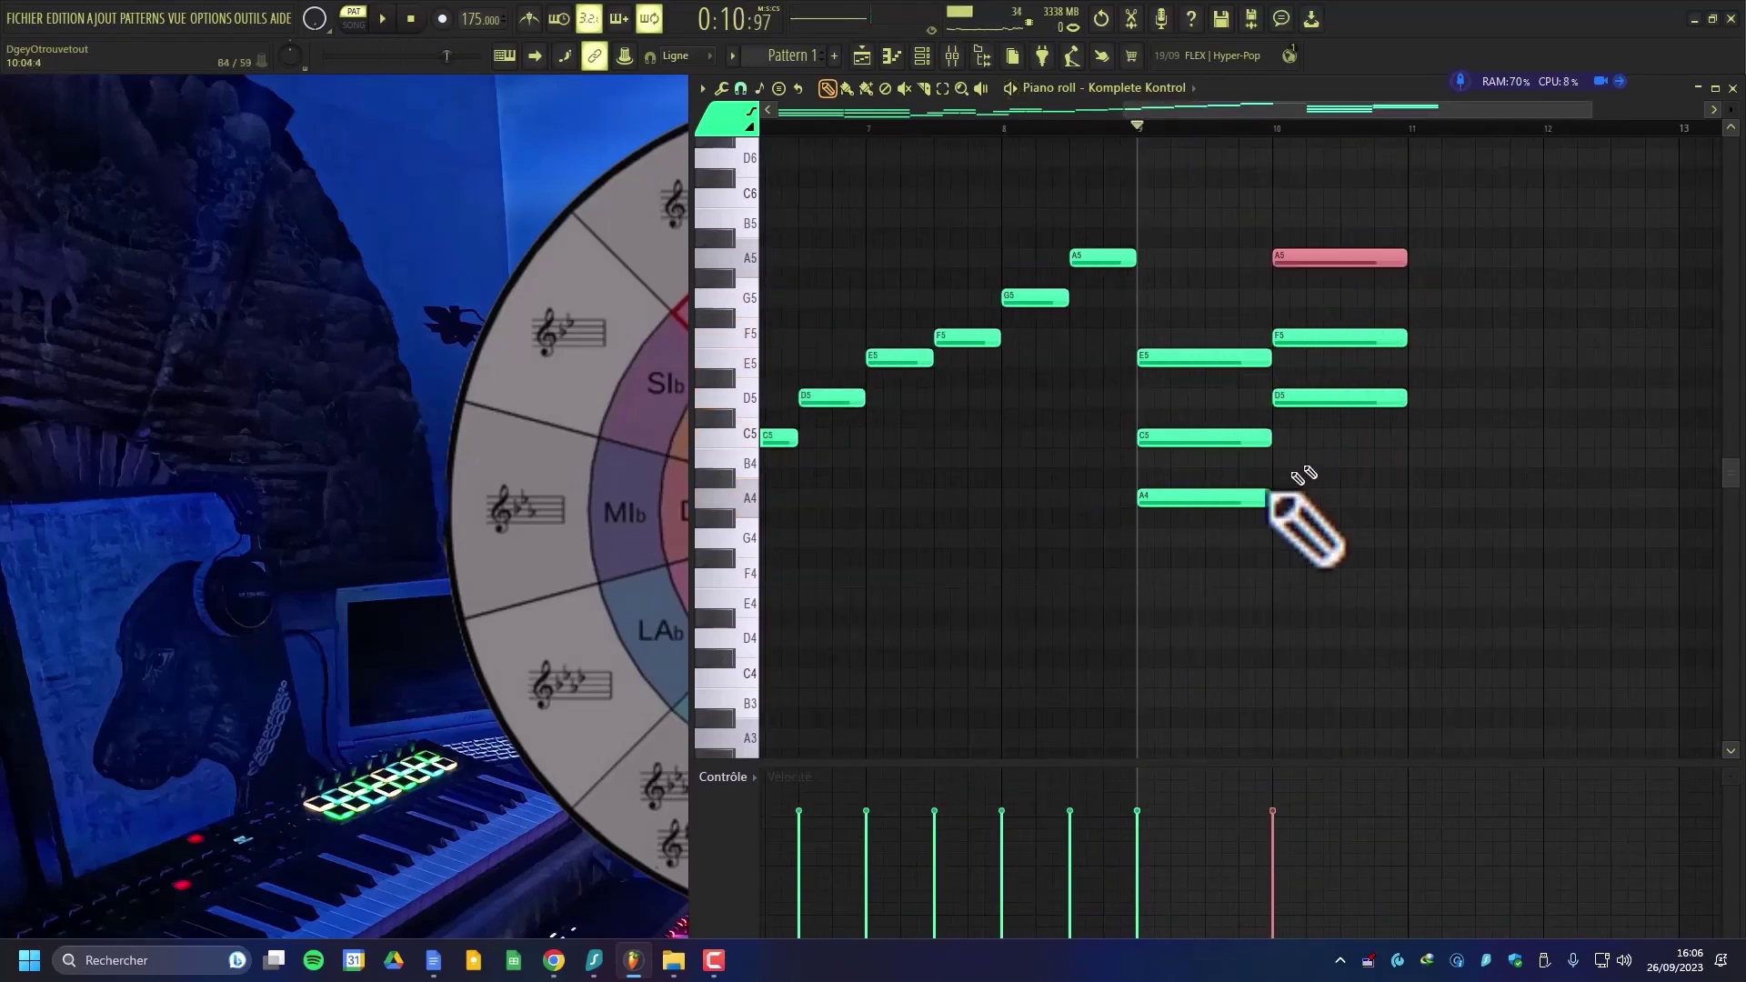
left_click(1204, 498)
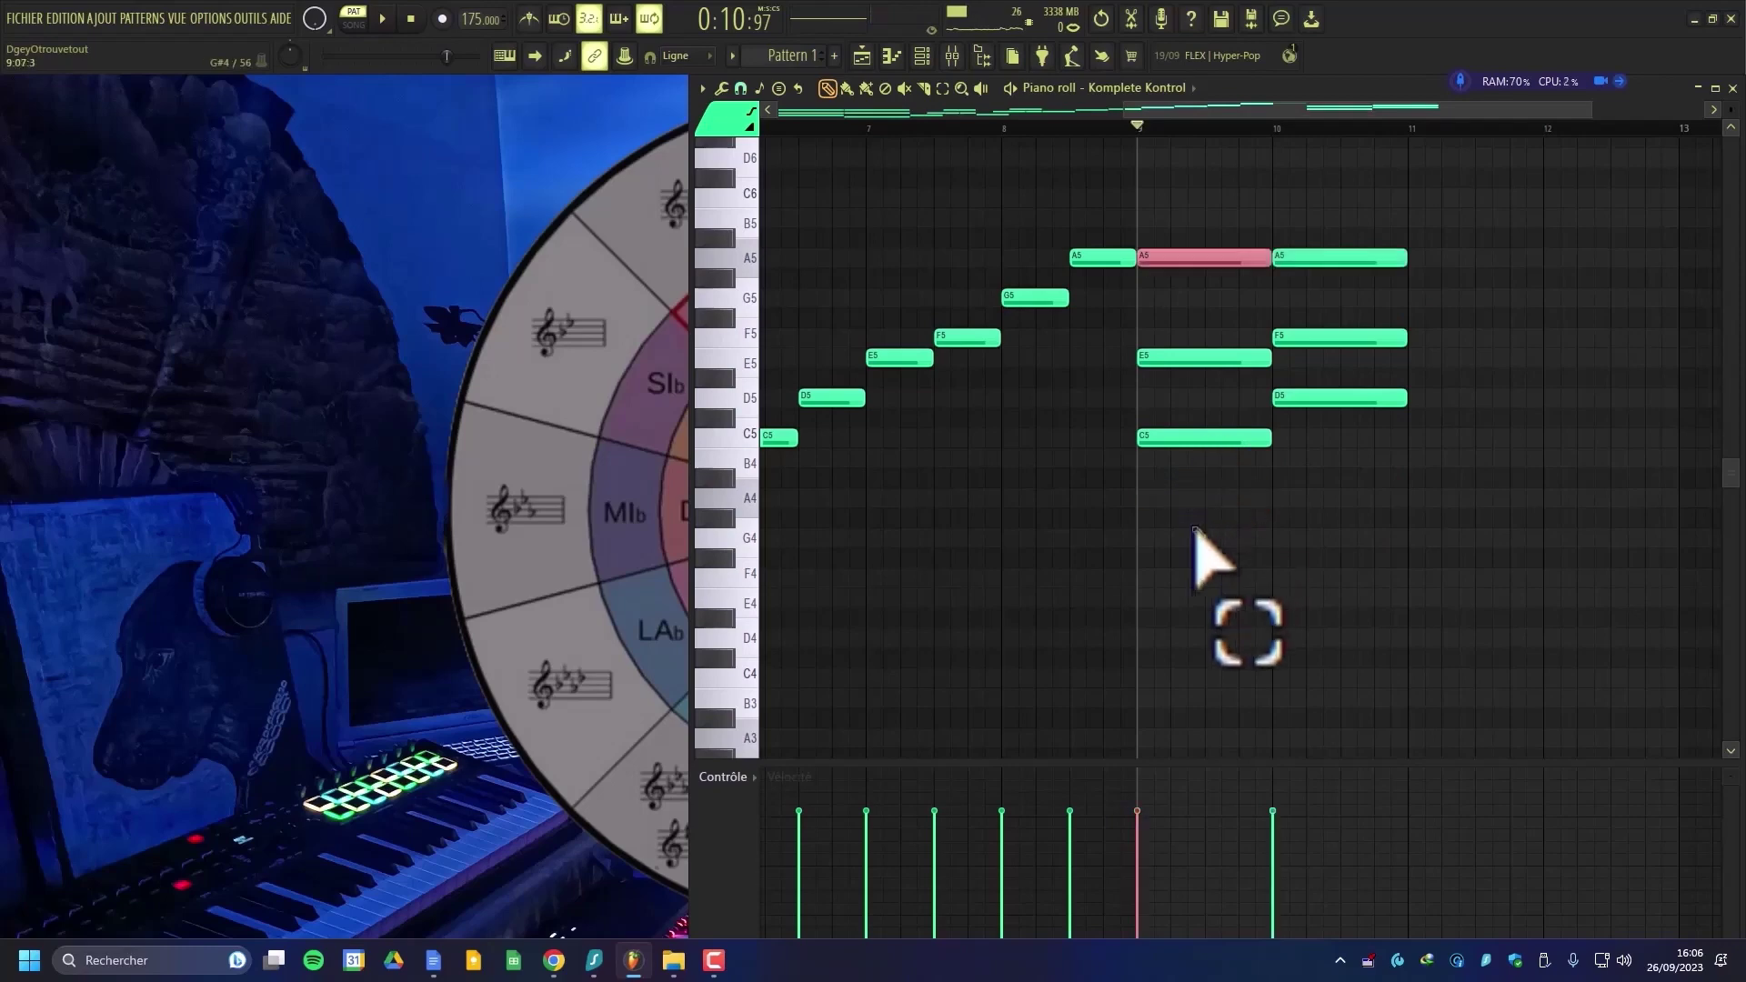
key("space")
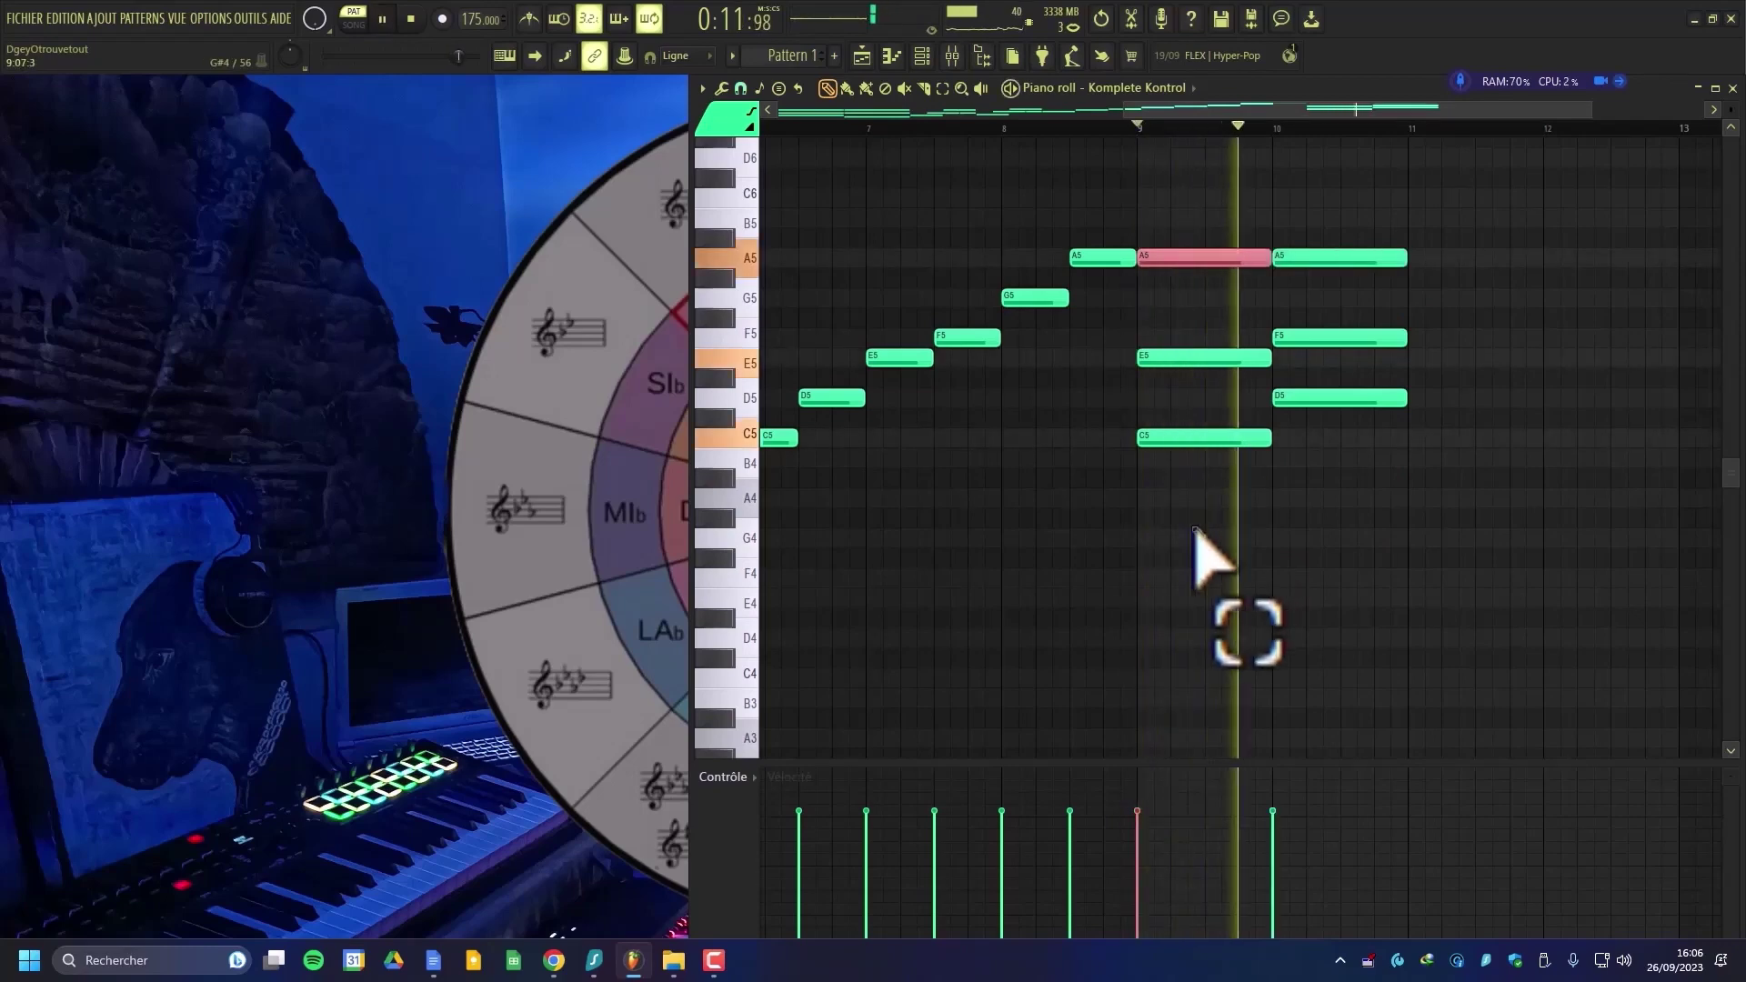
key("space")
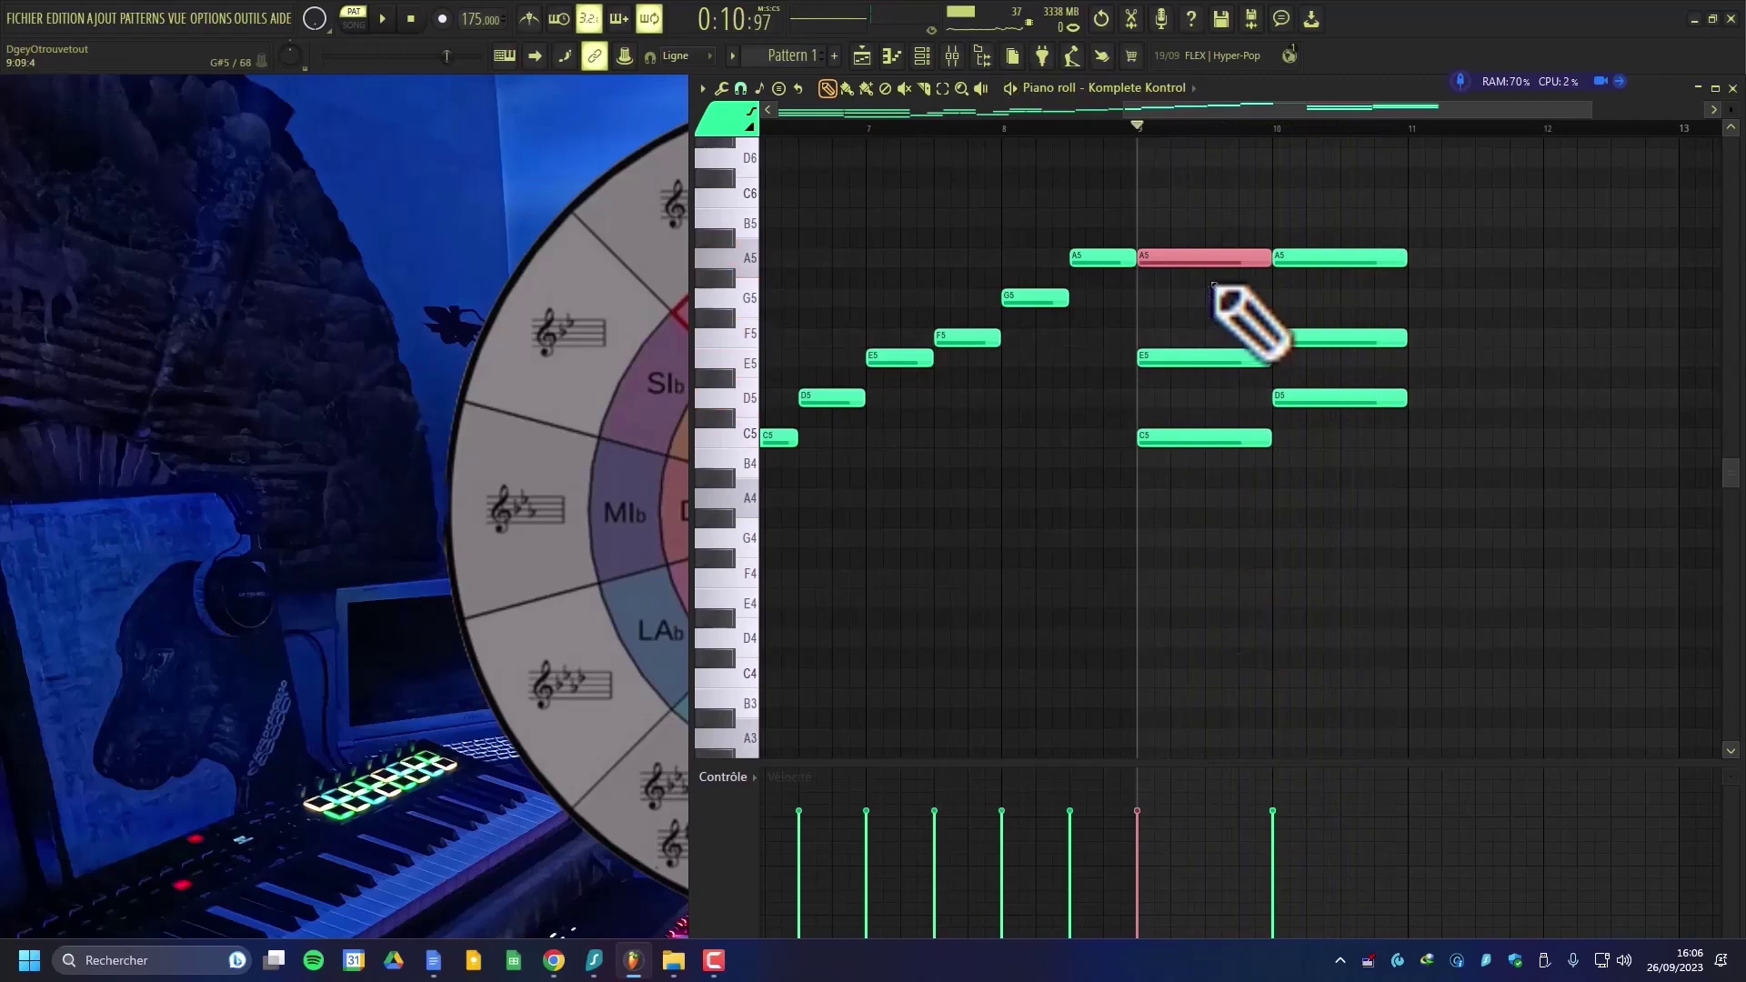
key("ctrl+z")
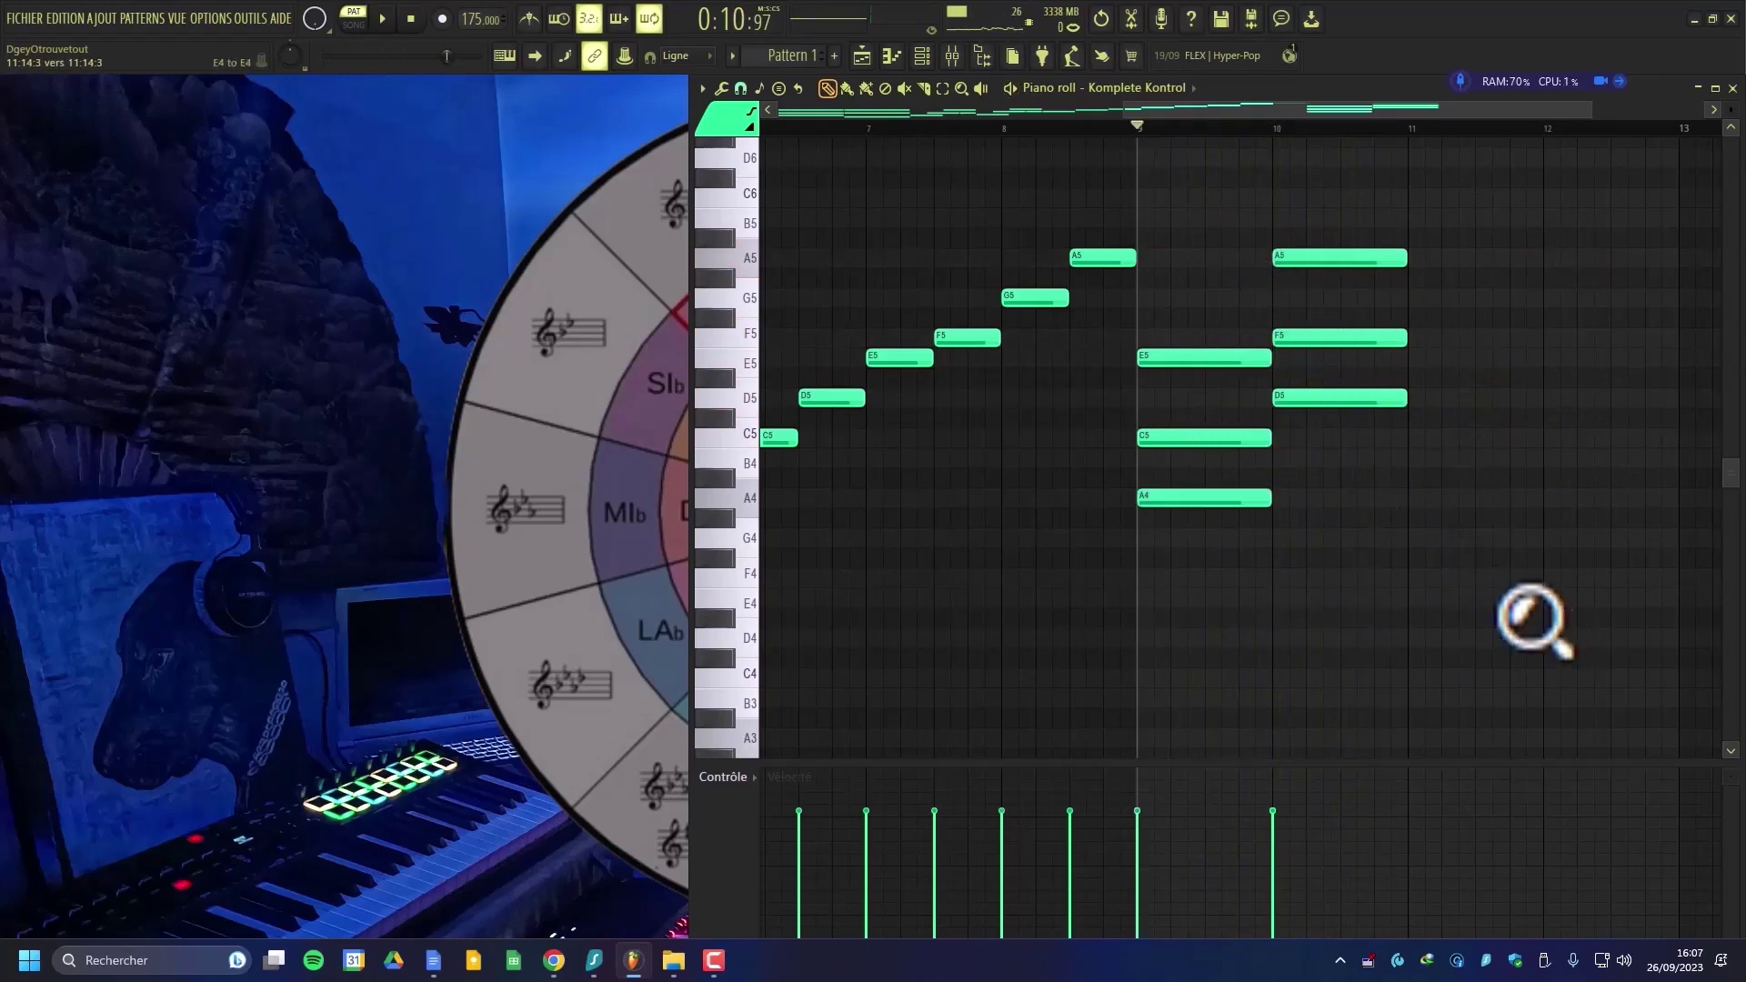
- Copy the root notes A4 in bar 9 and D5 in bar 10 one octave lower as bass notes A3 and D4, and play both chords
left_click_drag(1522, 608, 974, 189)
scroll(1113, 310, "down", 1, "ctrl")
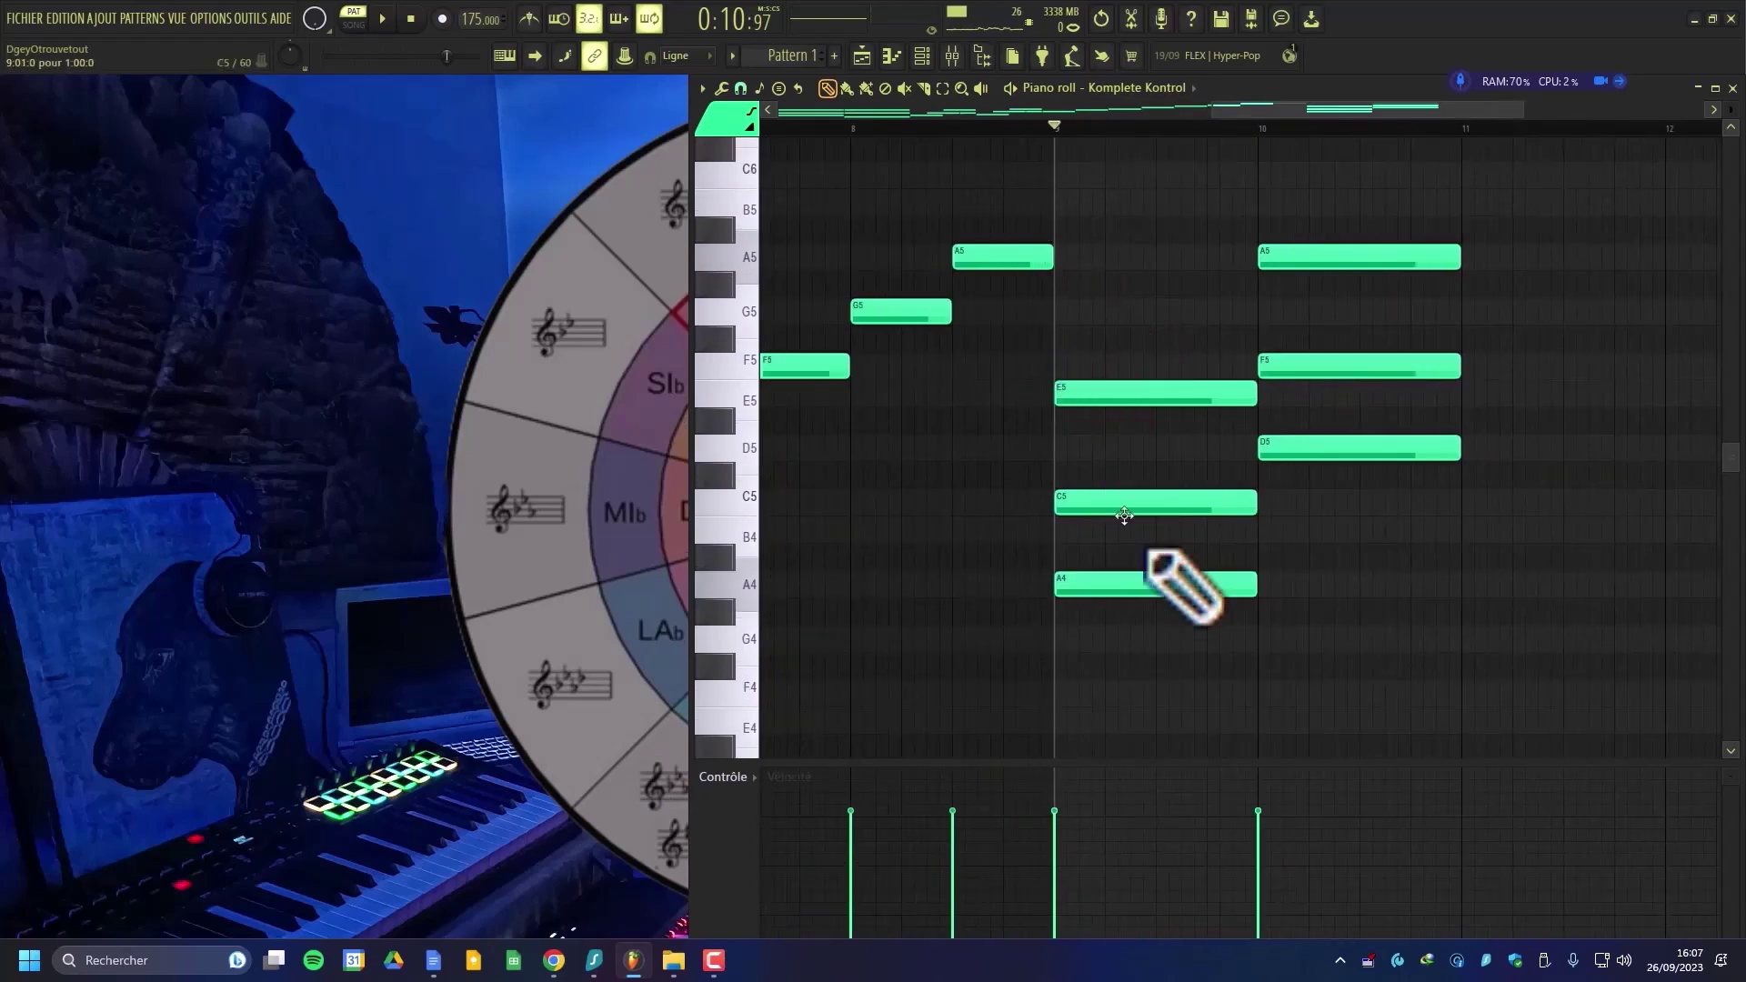
left_click(1125, 573, "ctrl")
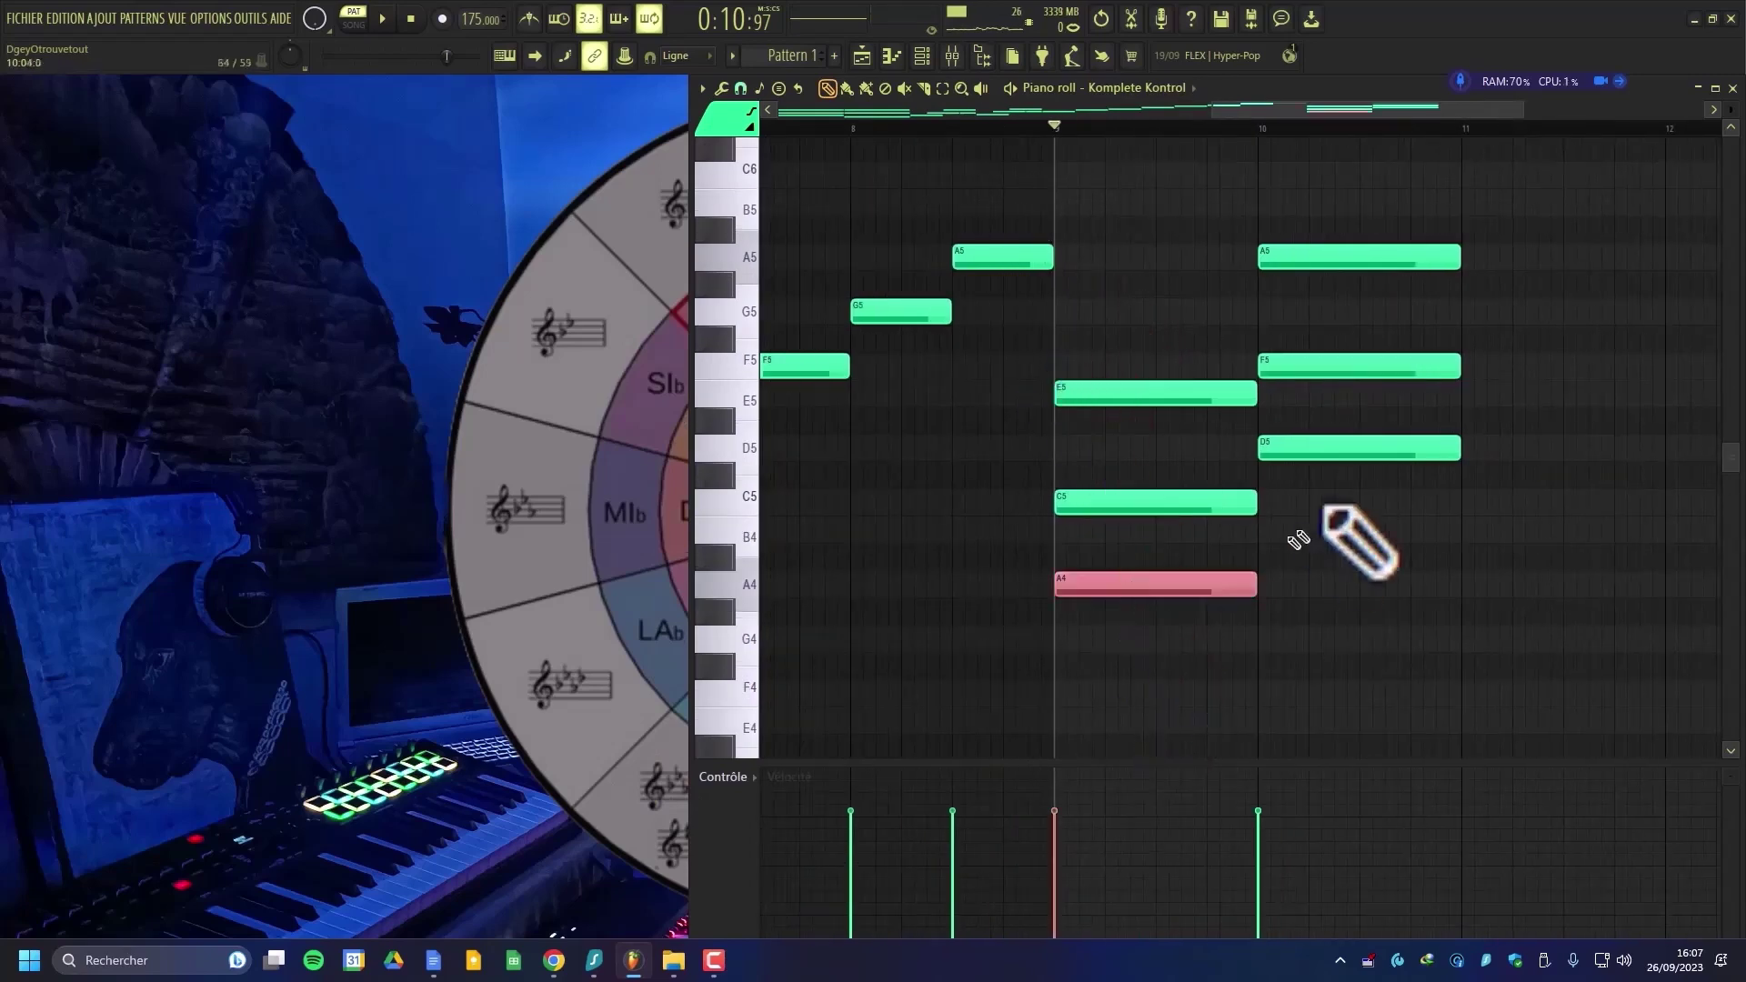
left_click(1335, 443, "ctrl")
left_click(1340, 445, "ctrl")
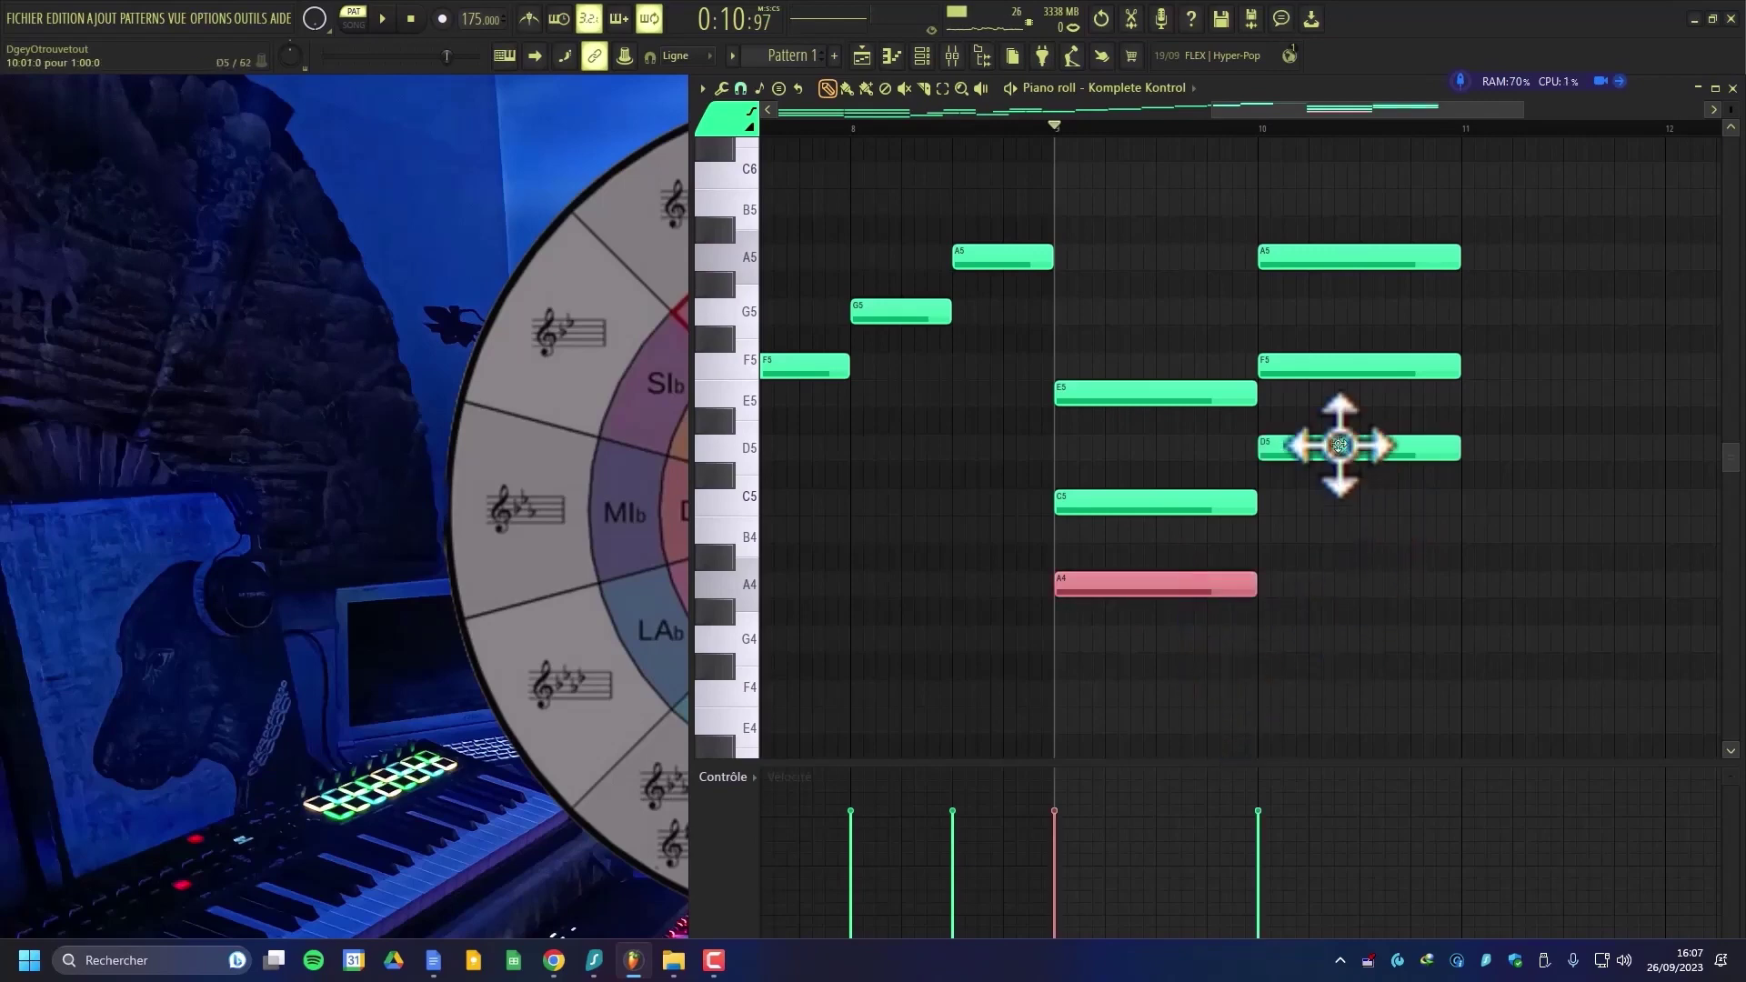
left_click(1340, 445, "ctrl")
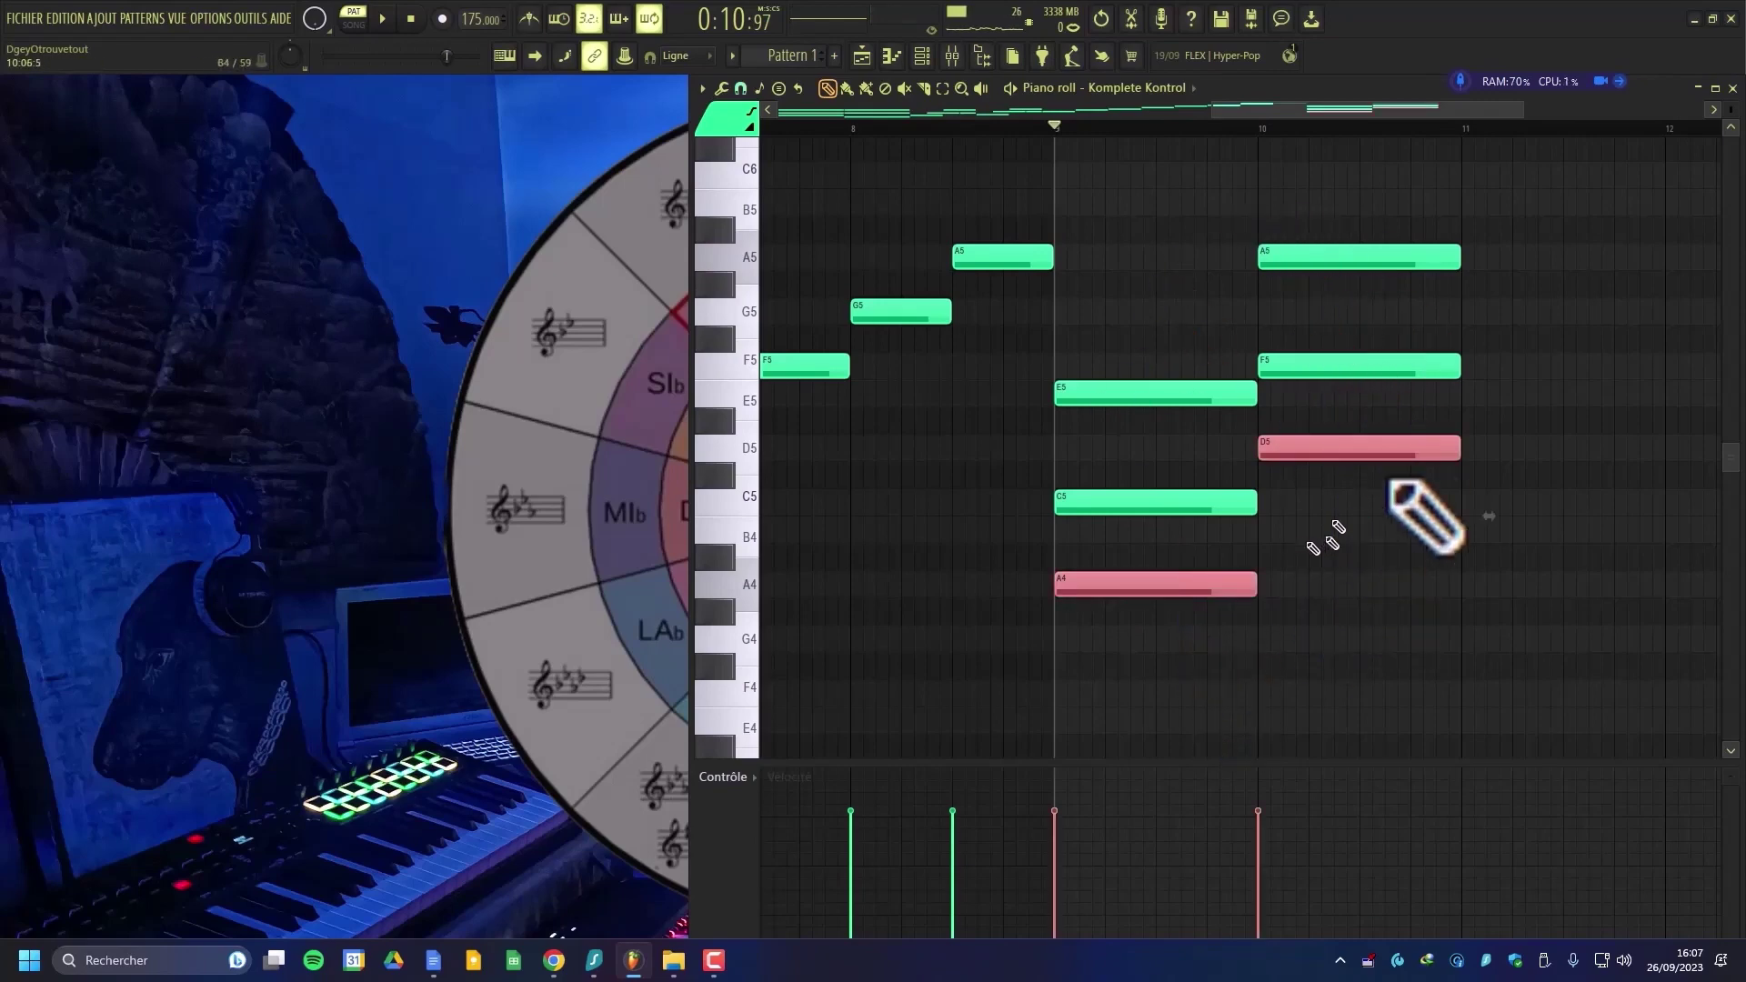
key("ctrl+Down")
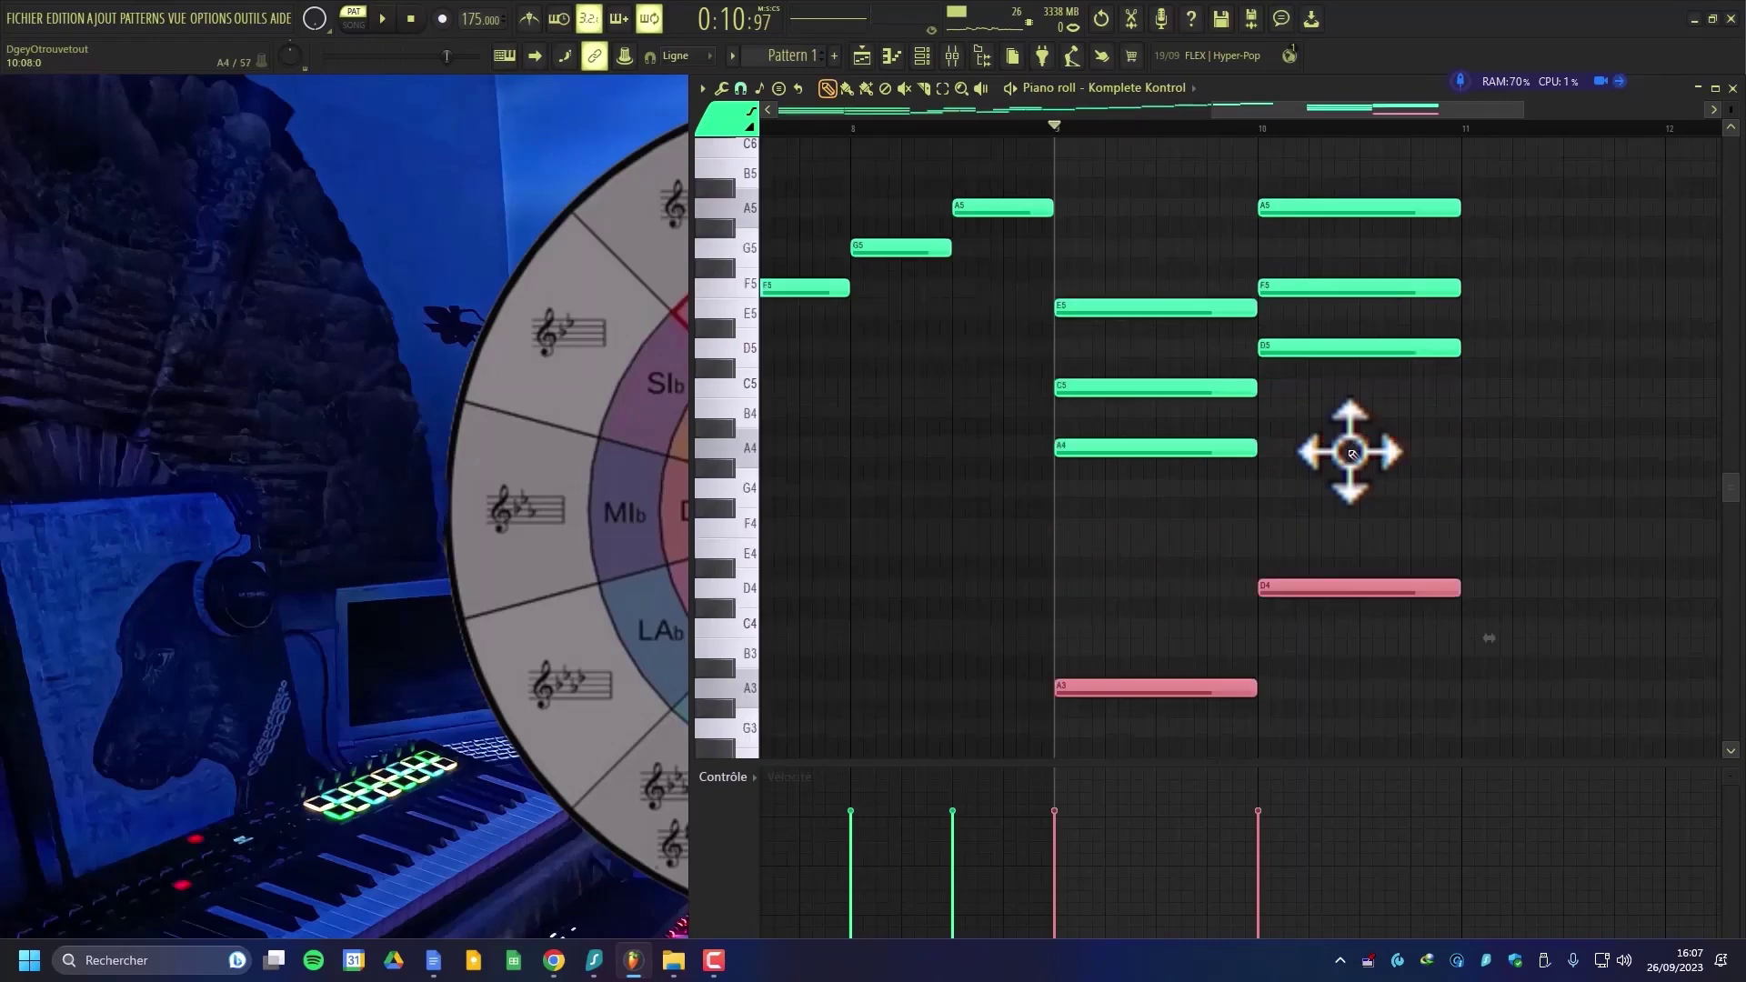
key("space")
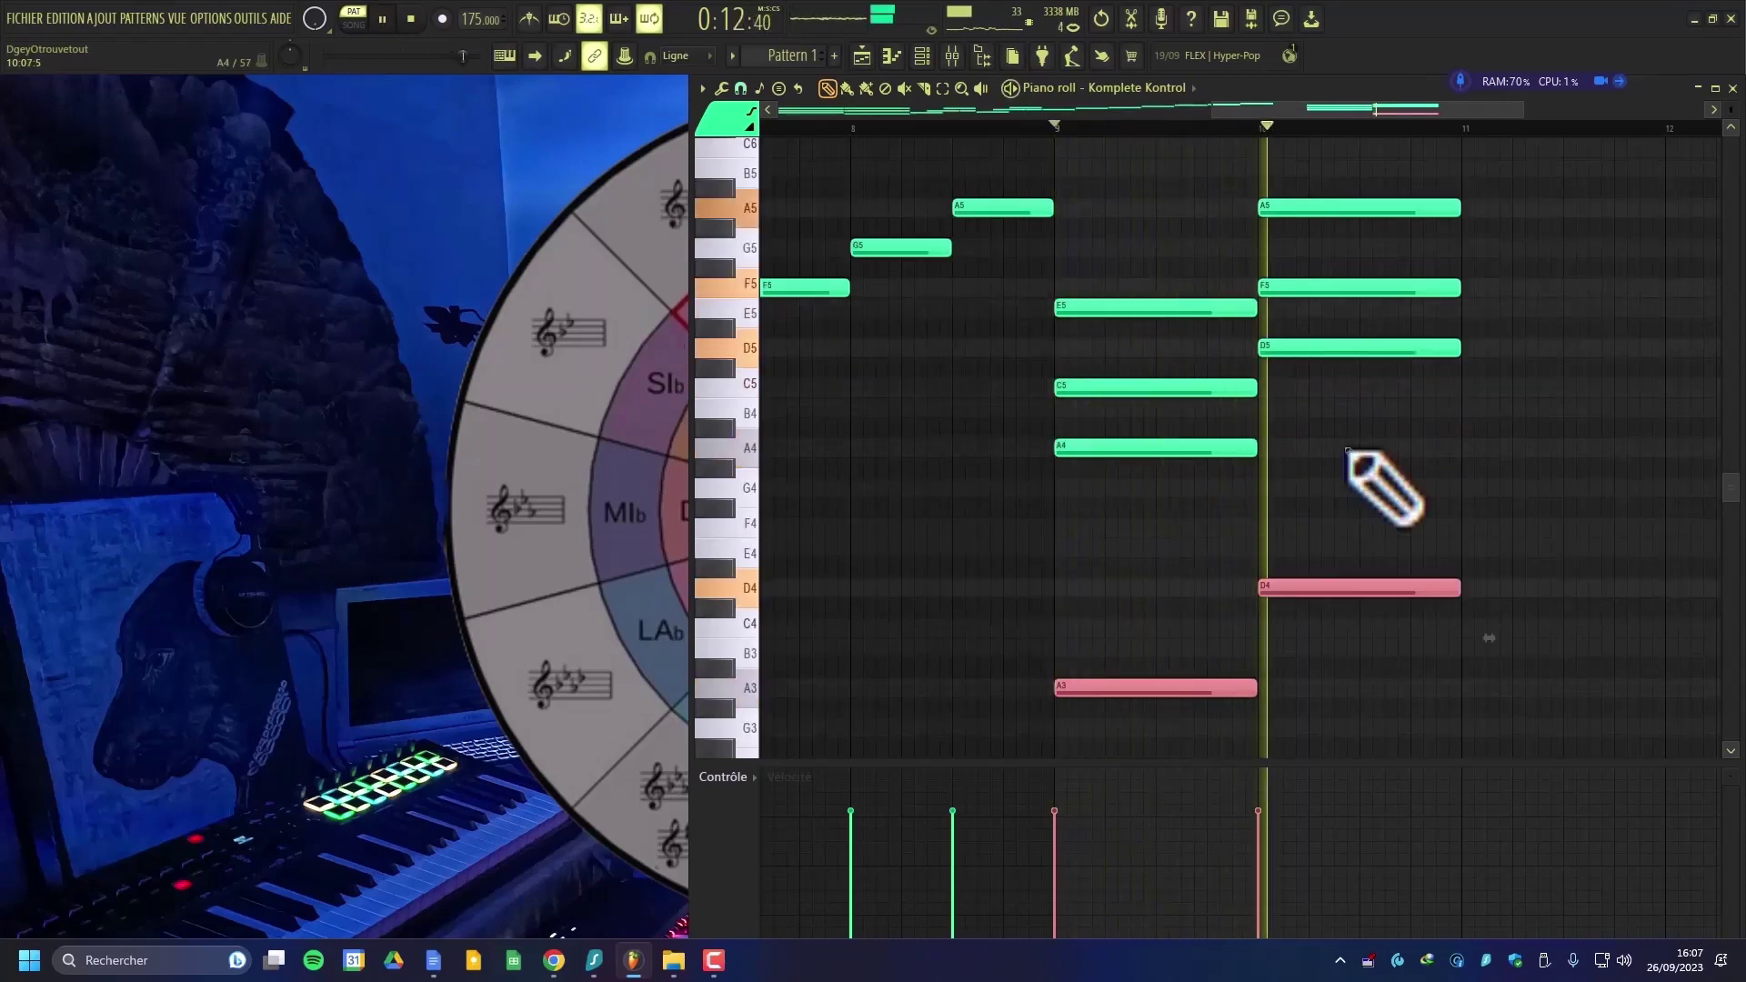
- Invert the bar 10 chord by lowering its A5 note one octave to A4, and play the chords with their bass notes
left_click(1301, 209)
key("ctrl+Down")
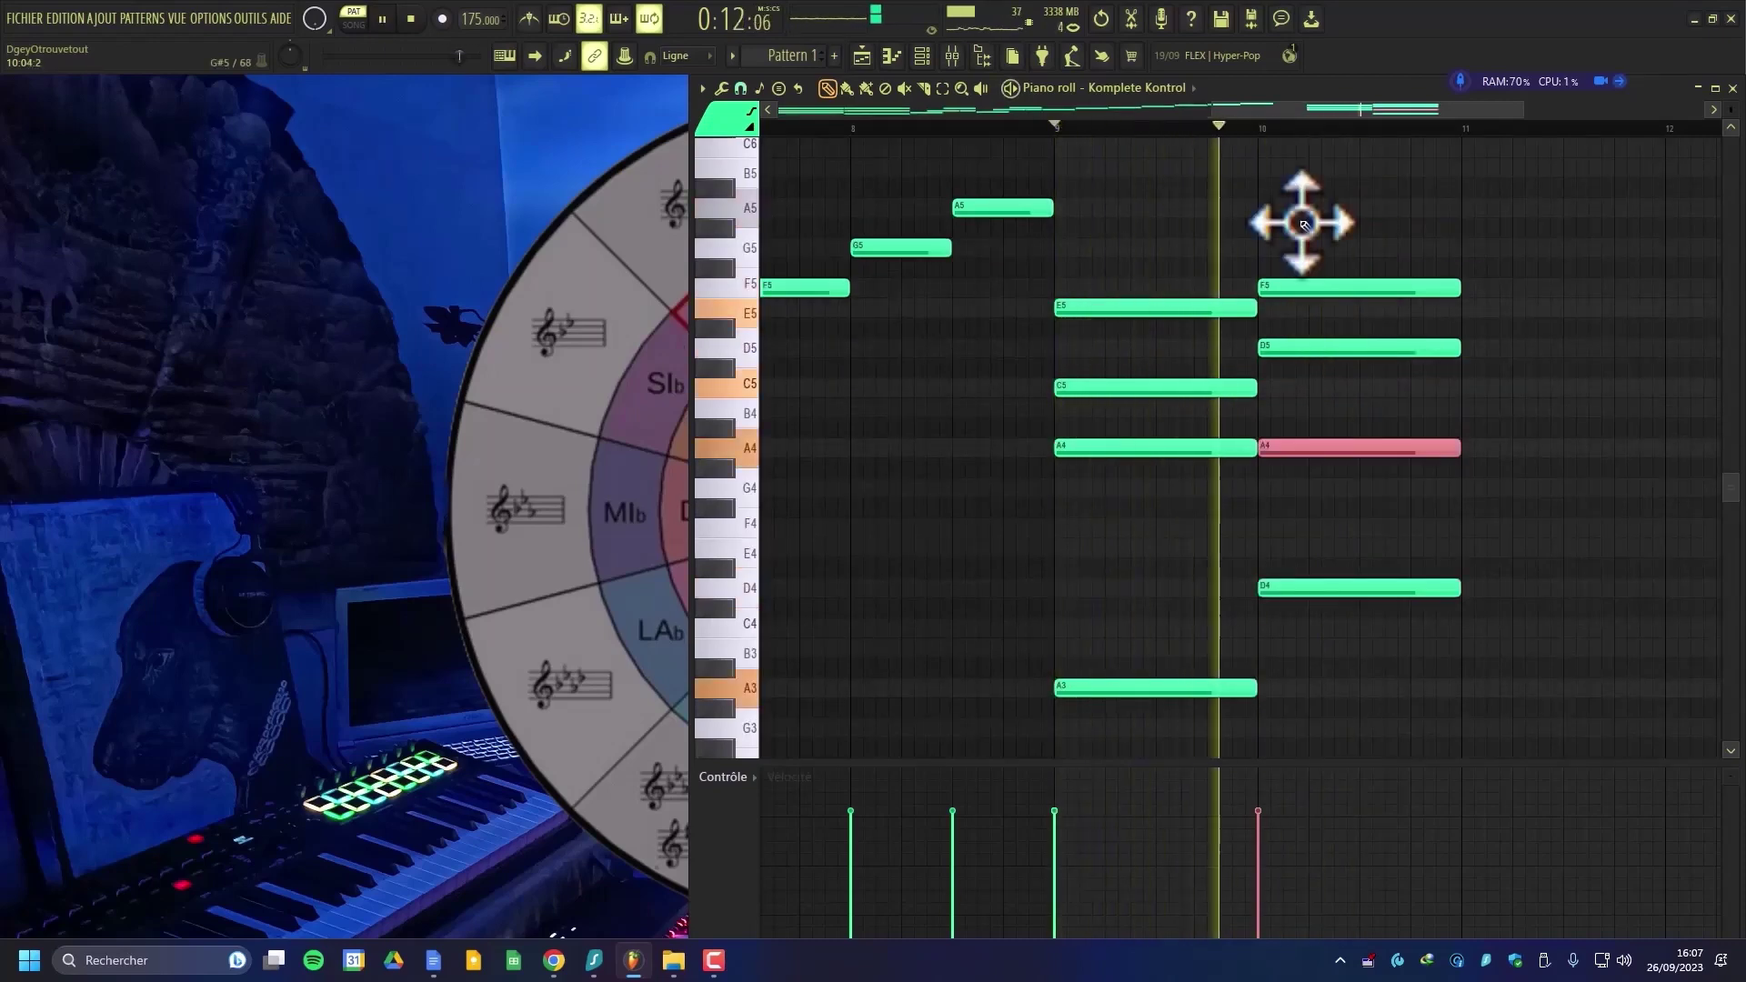
key("space")
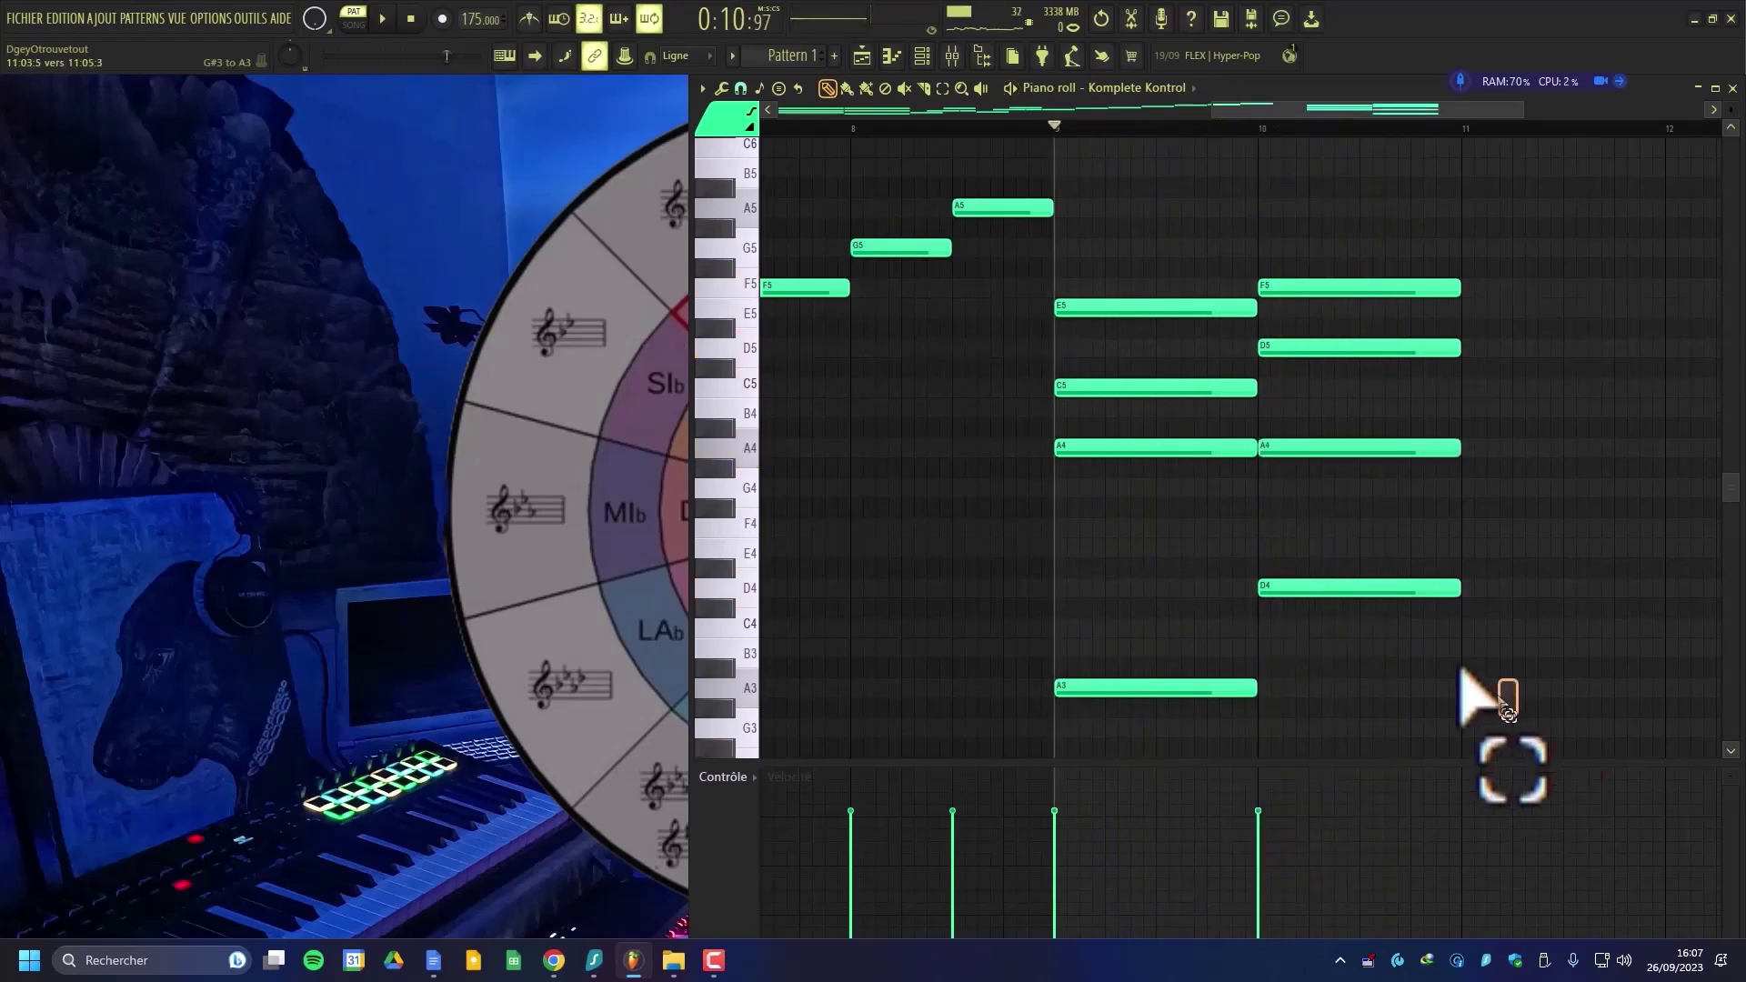
- Duplicate the two chords with their bass notes into bars 11 and 12, and delete all notes before bar 9
left_click_drag(1515, 715, 1119, 288)
key("ctrl+b")
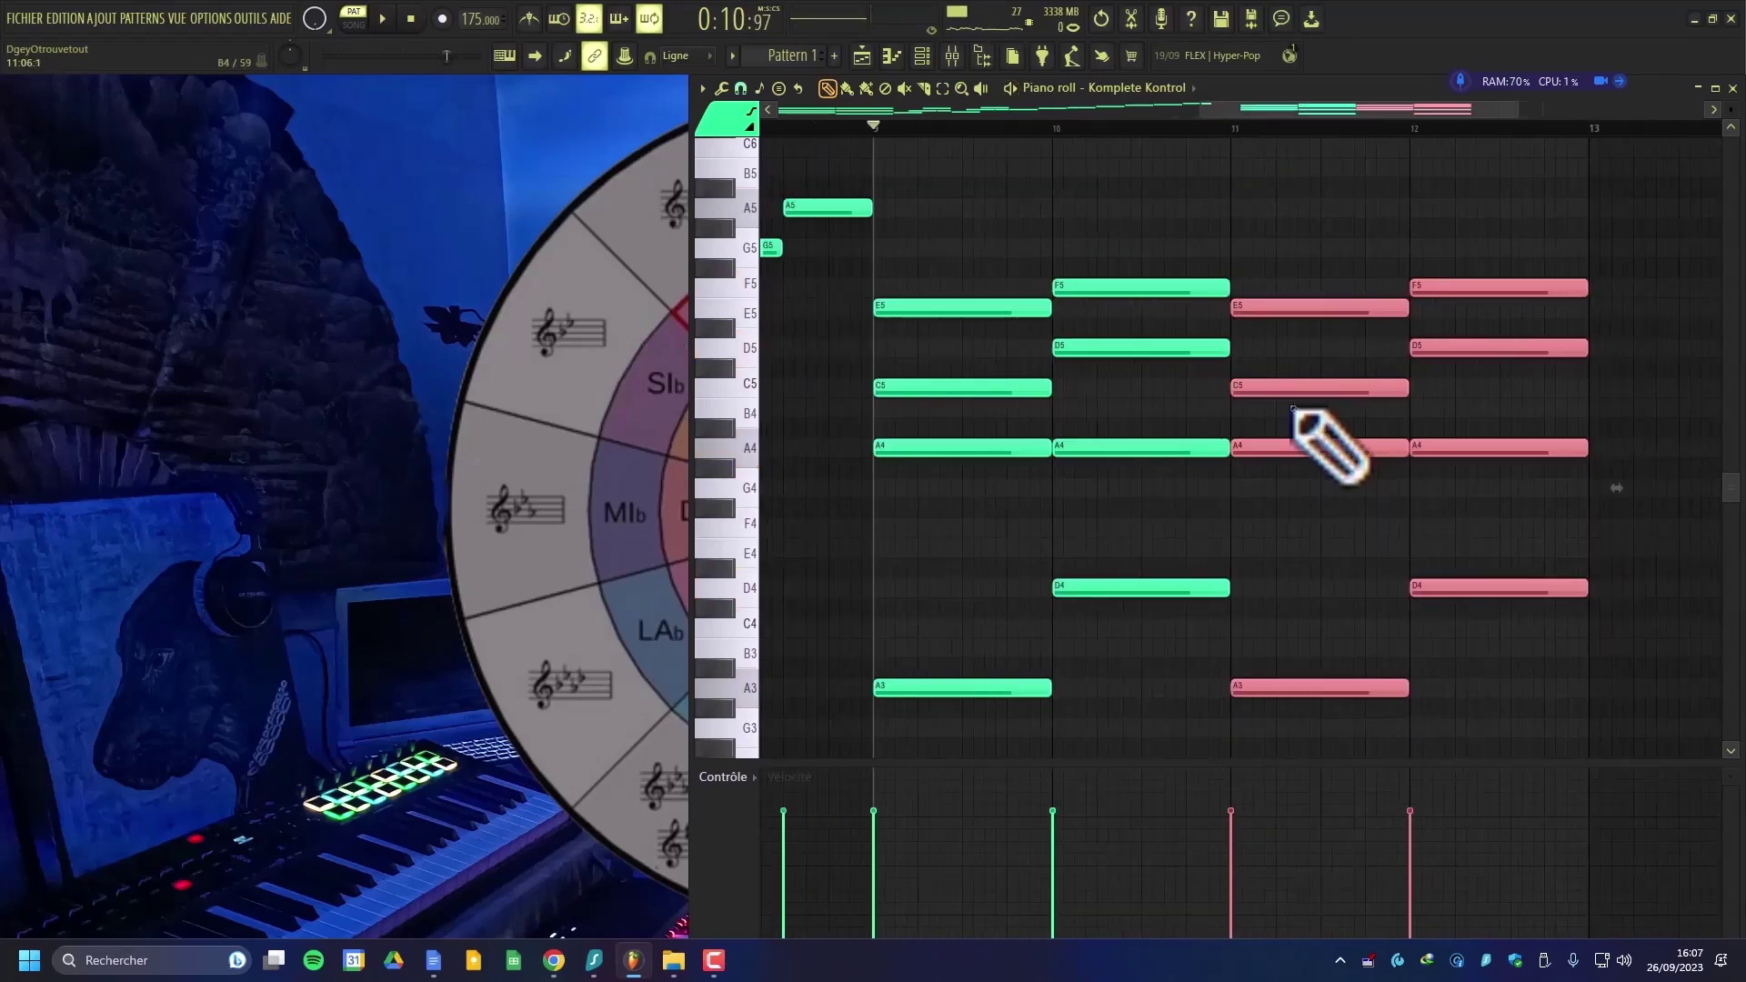
scroll(1294, 410, "down", 2, "ctrl")
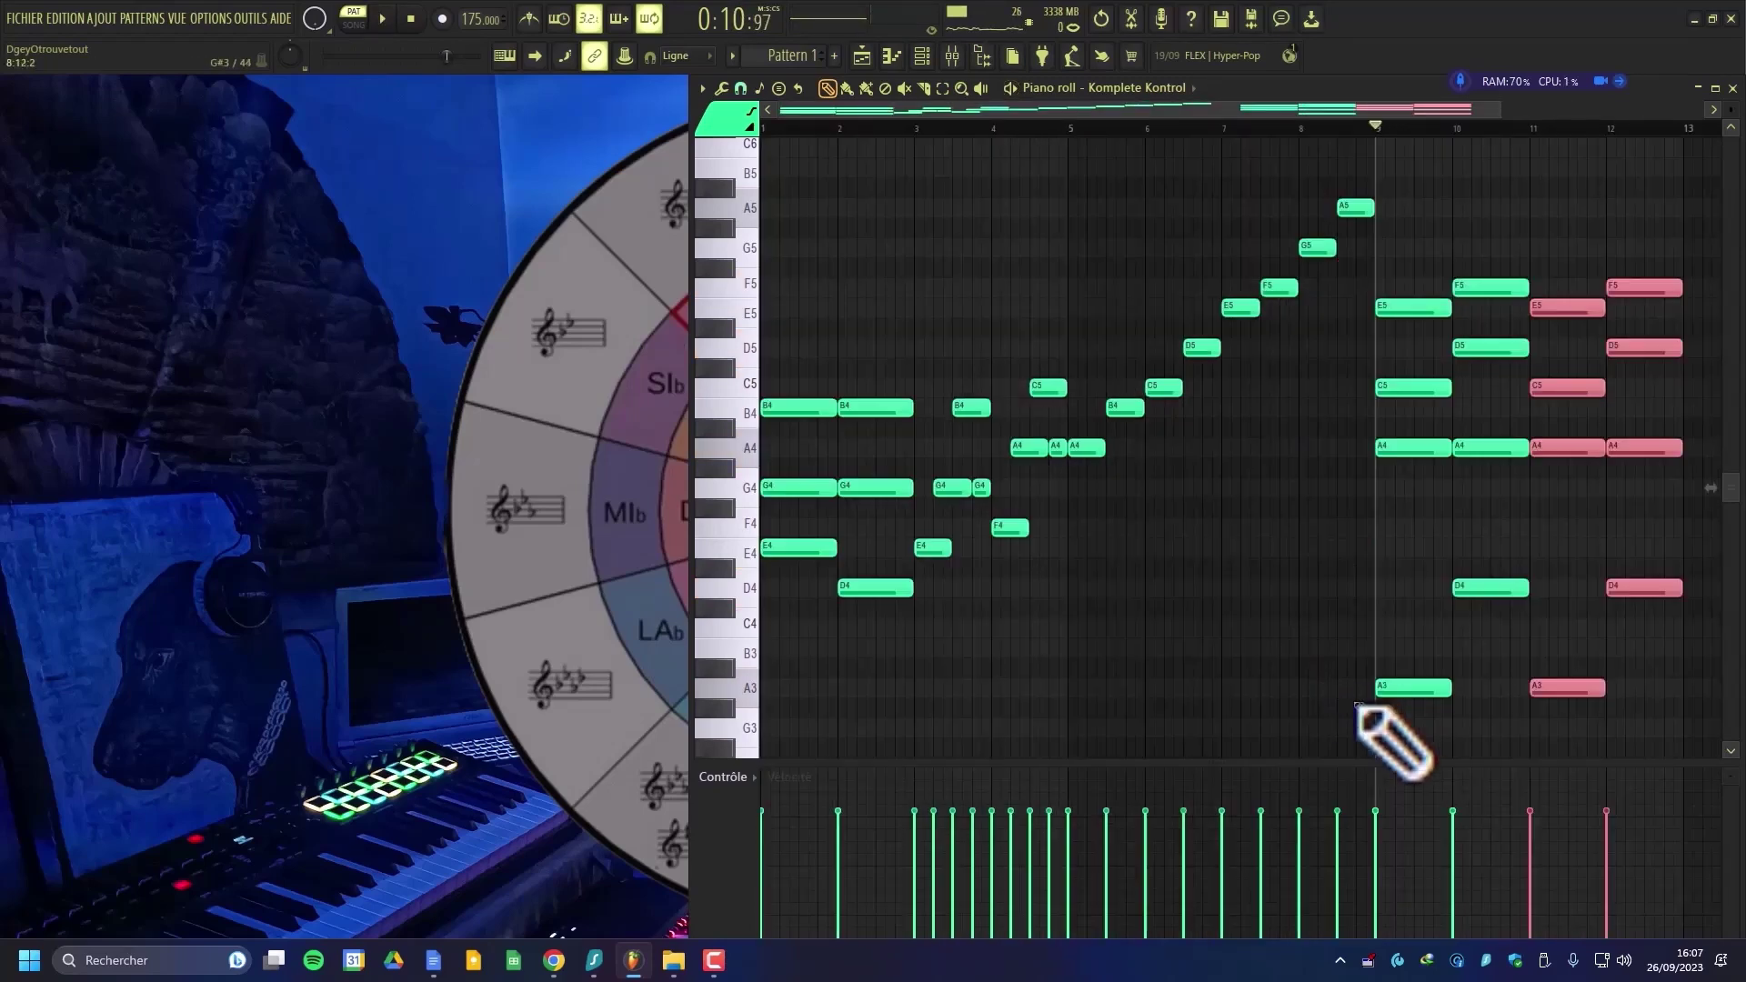
left_click_drag(1356, 709, 753, 145)
key("Delete")
- Move the four remaining chords together to the beginning of the pattern at bar 1, keeping their pitches
left_click_drag(1358, 163, 1695, 753)
left_click_drag(1392, 448, 783, 445)
scroll(928, 242, "up", 2)
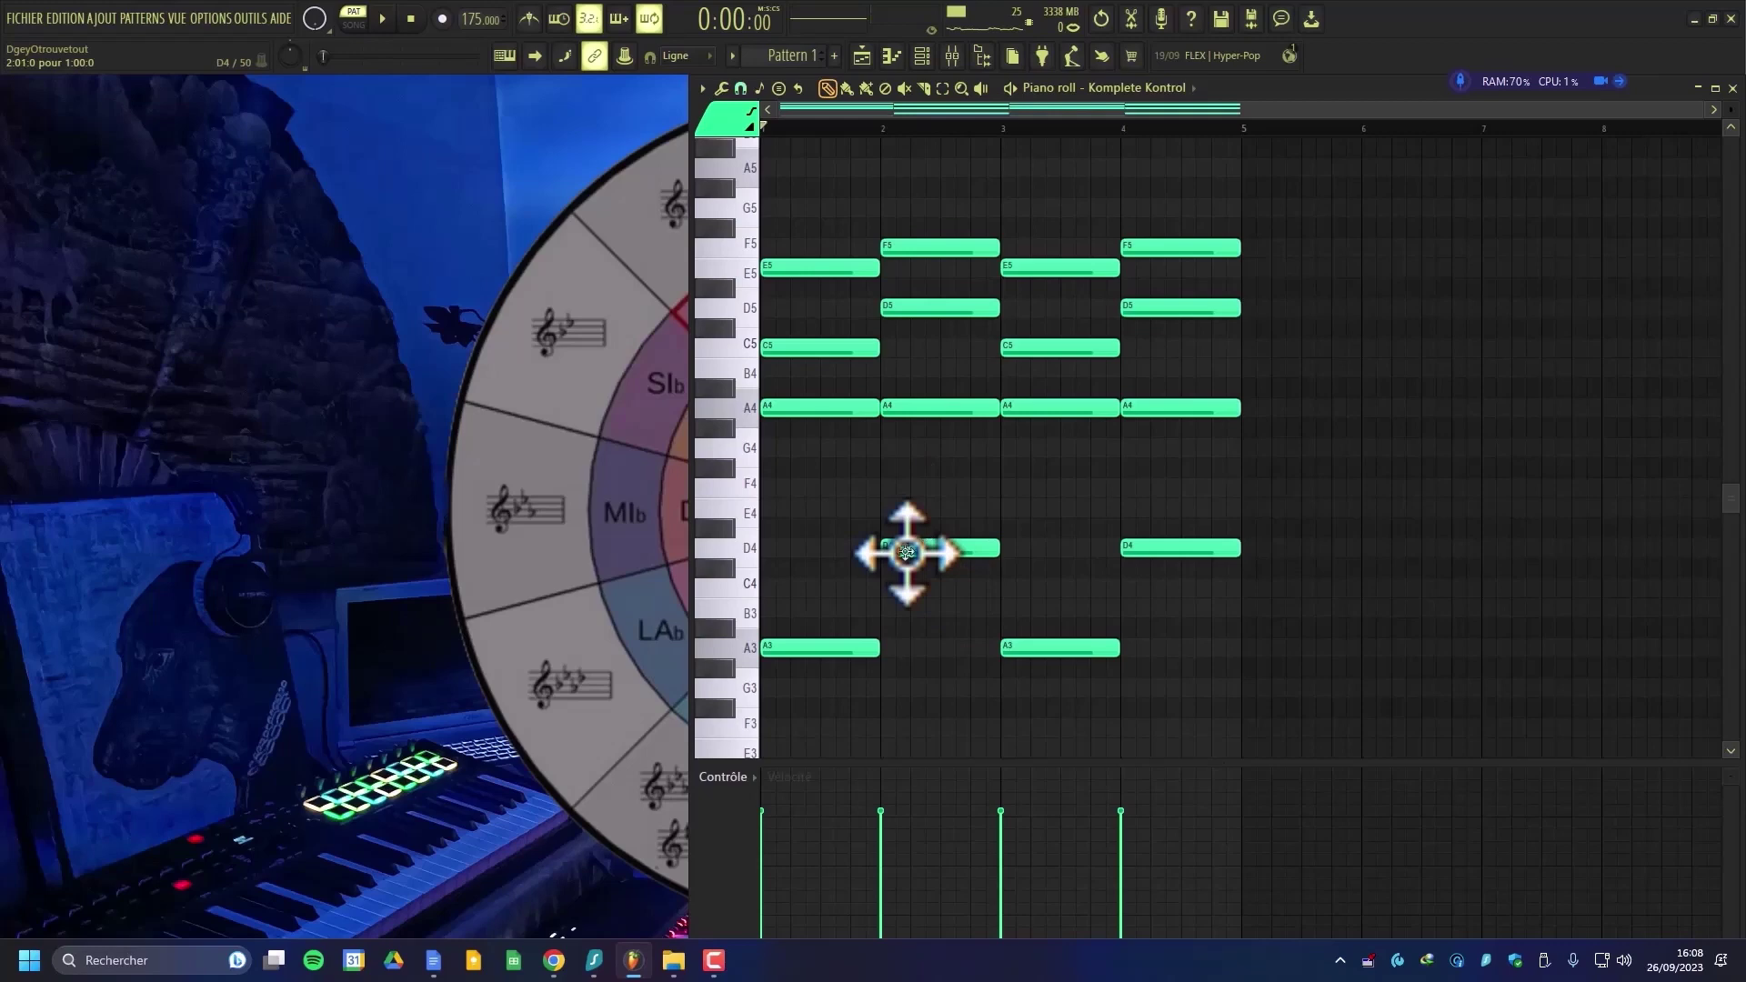
- Lower the D4 bass note of the bar 4 chord to A3, and play the chord progression from the start
left_click_drag(924, 343, 905, 309)
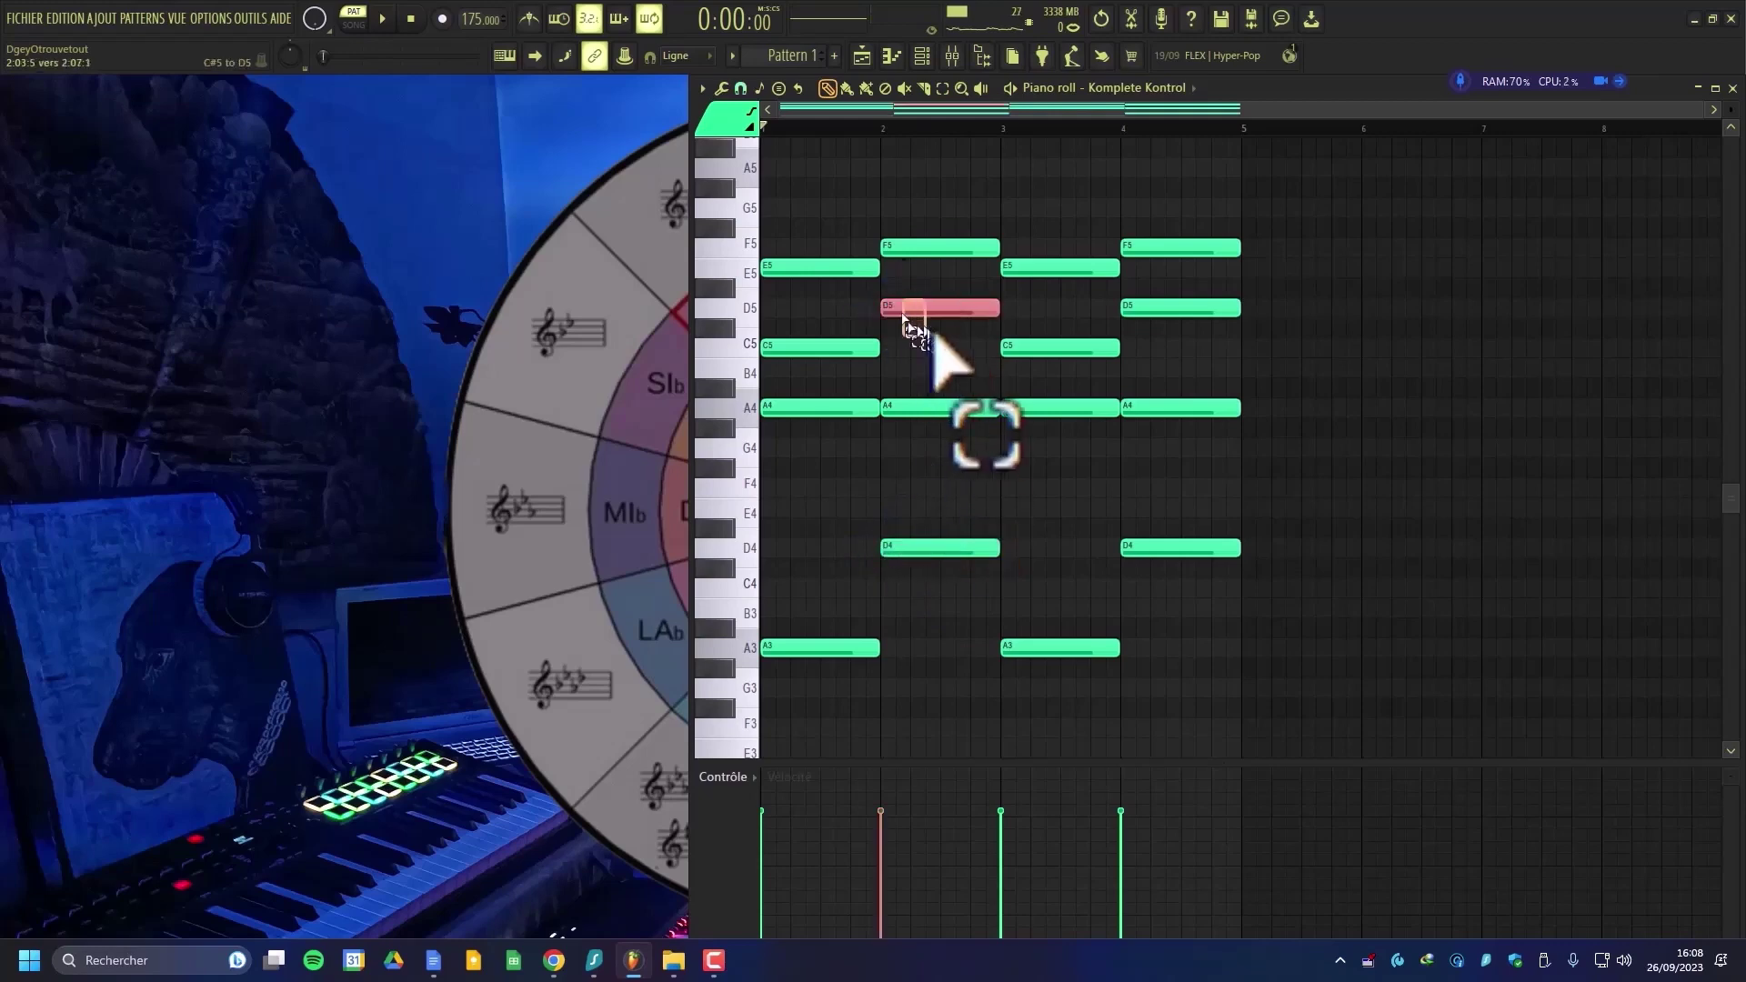
left_click(913, 546)
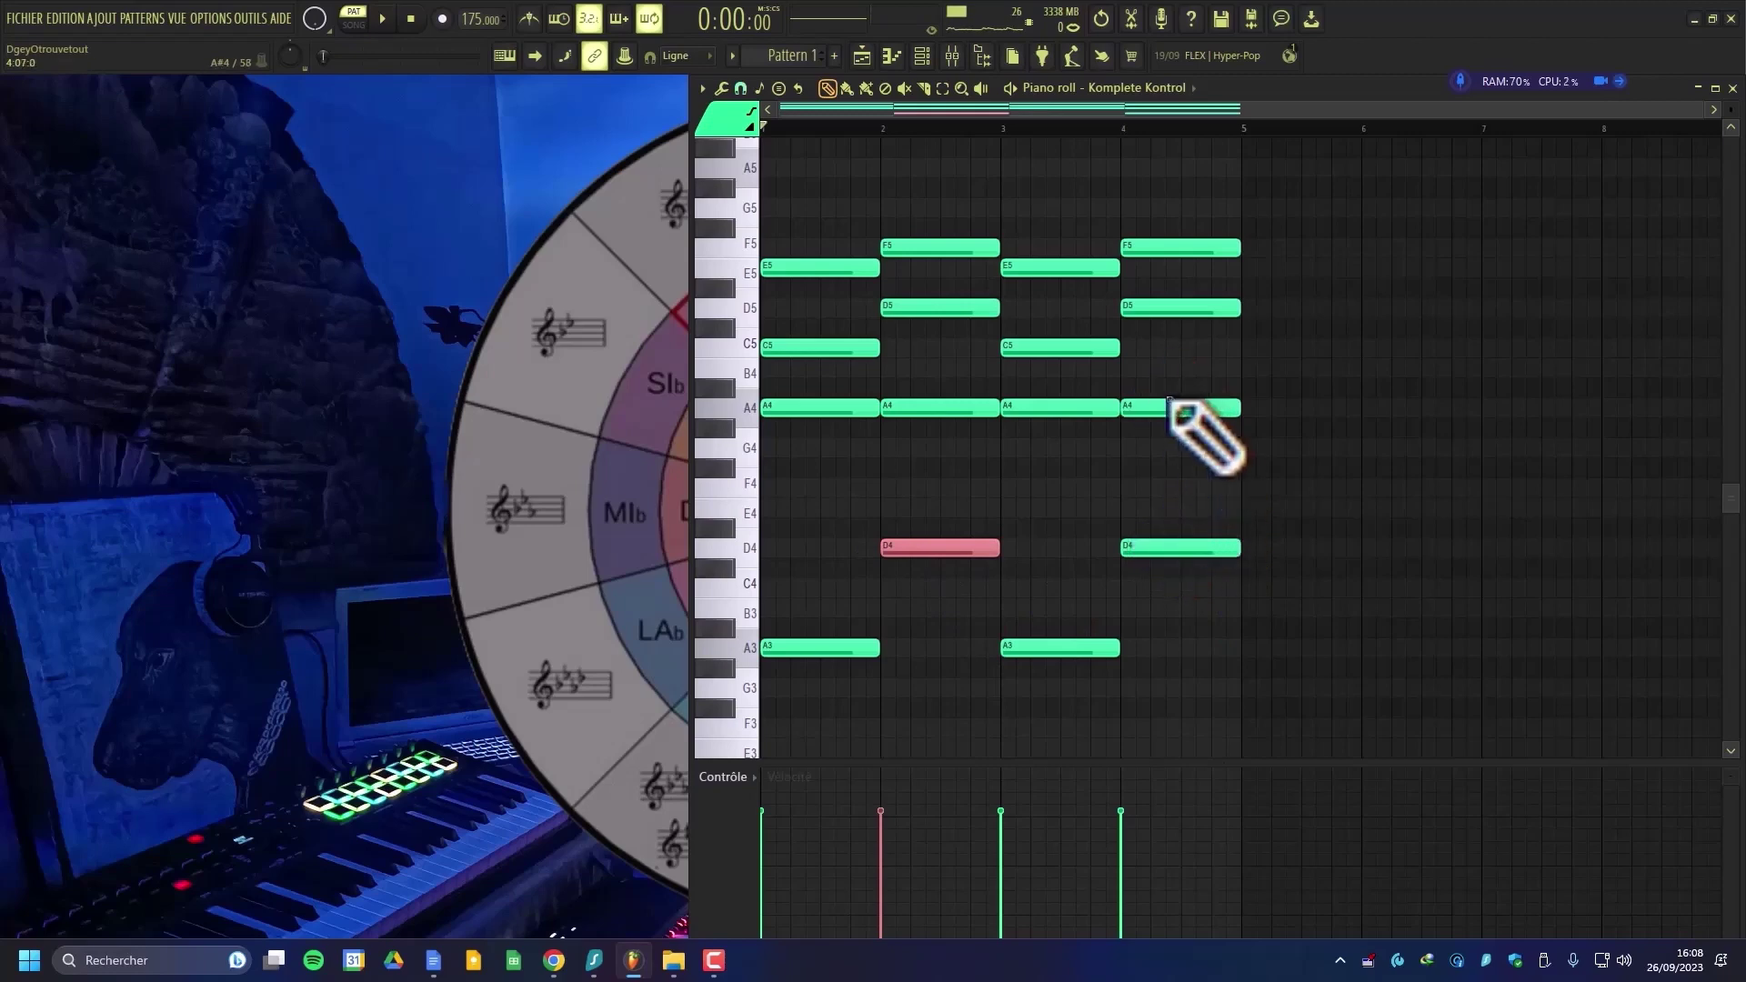
left_click(1155, 413)
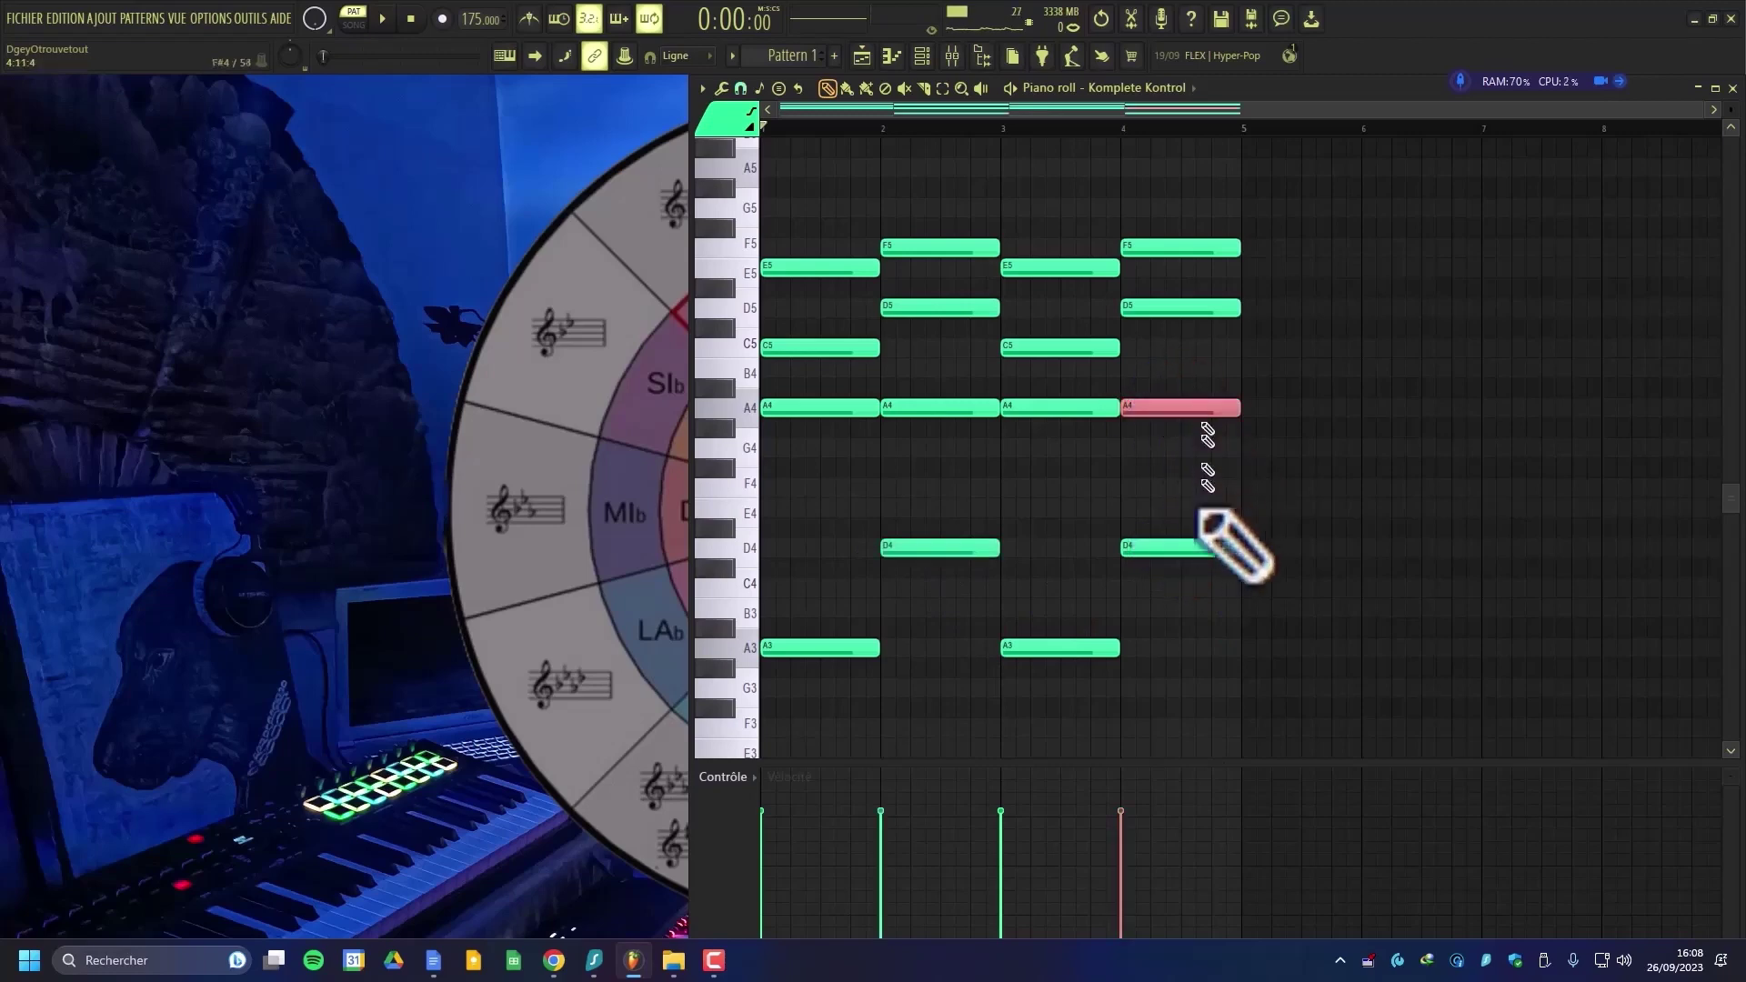
left_click(1175, 551)
mouse_move(1174, 559)
left_mouse_down()
mouse_move(1177, 678)
mouse_move(1170, 631)
left_mouse_up()
key("space")
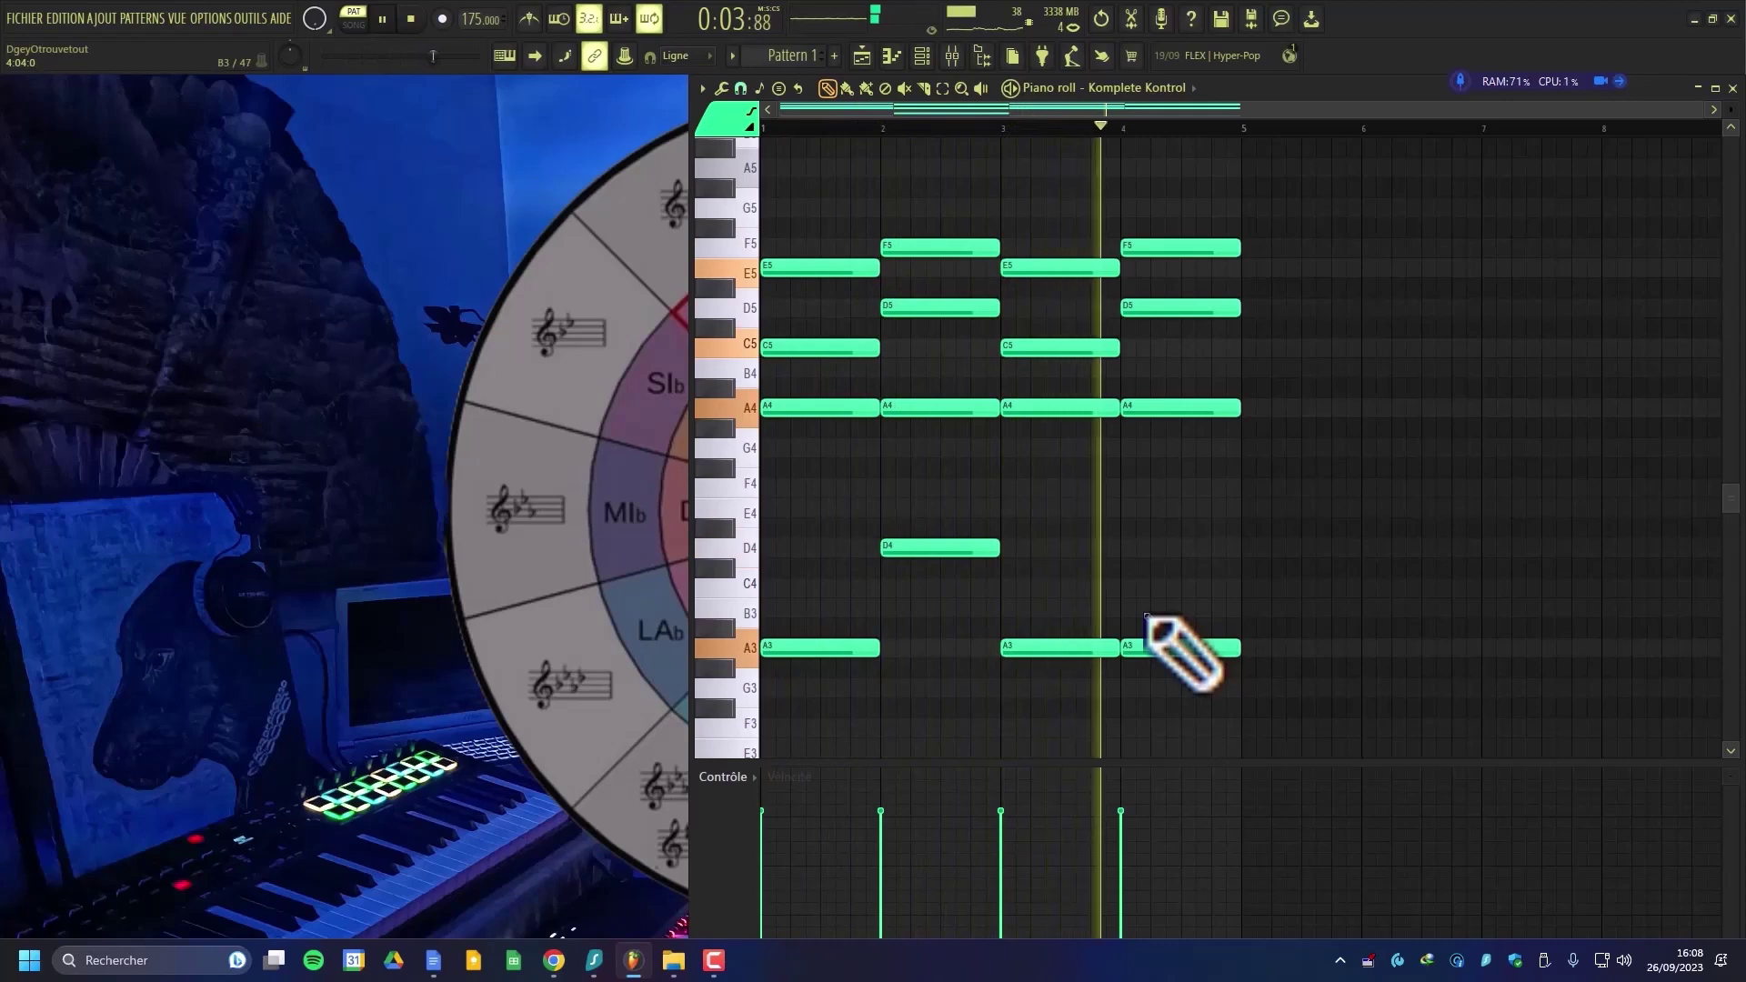
key("space")
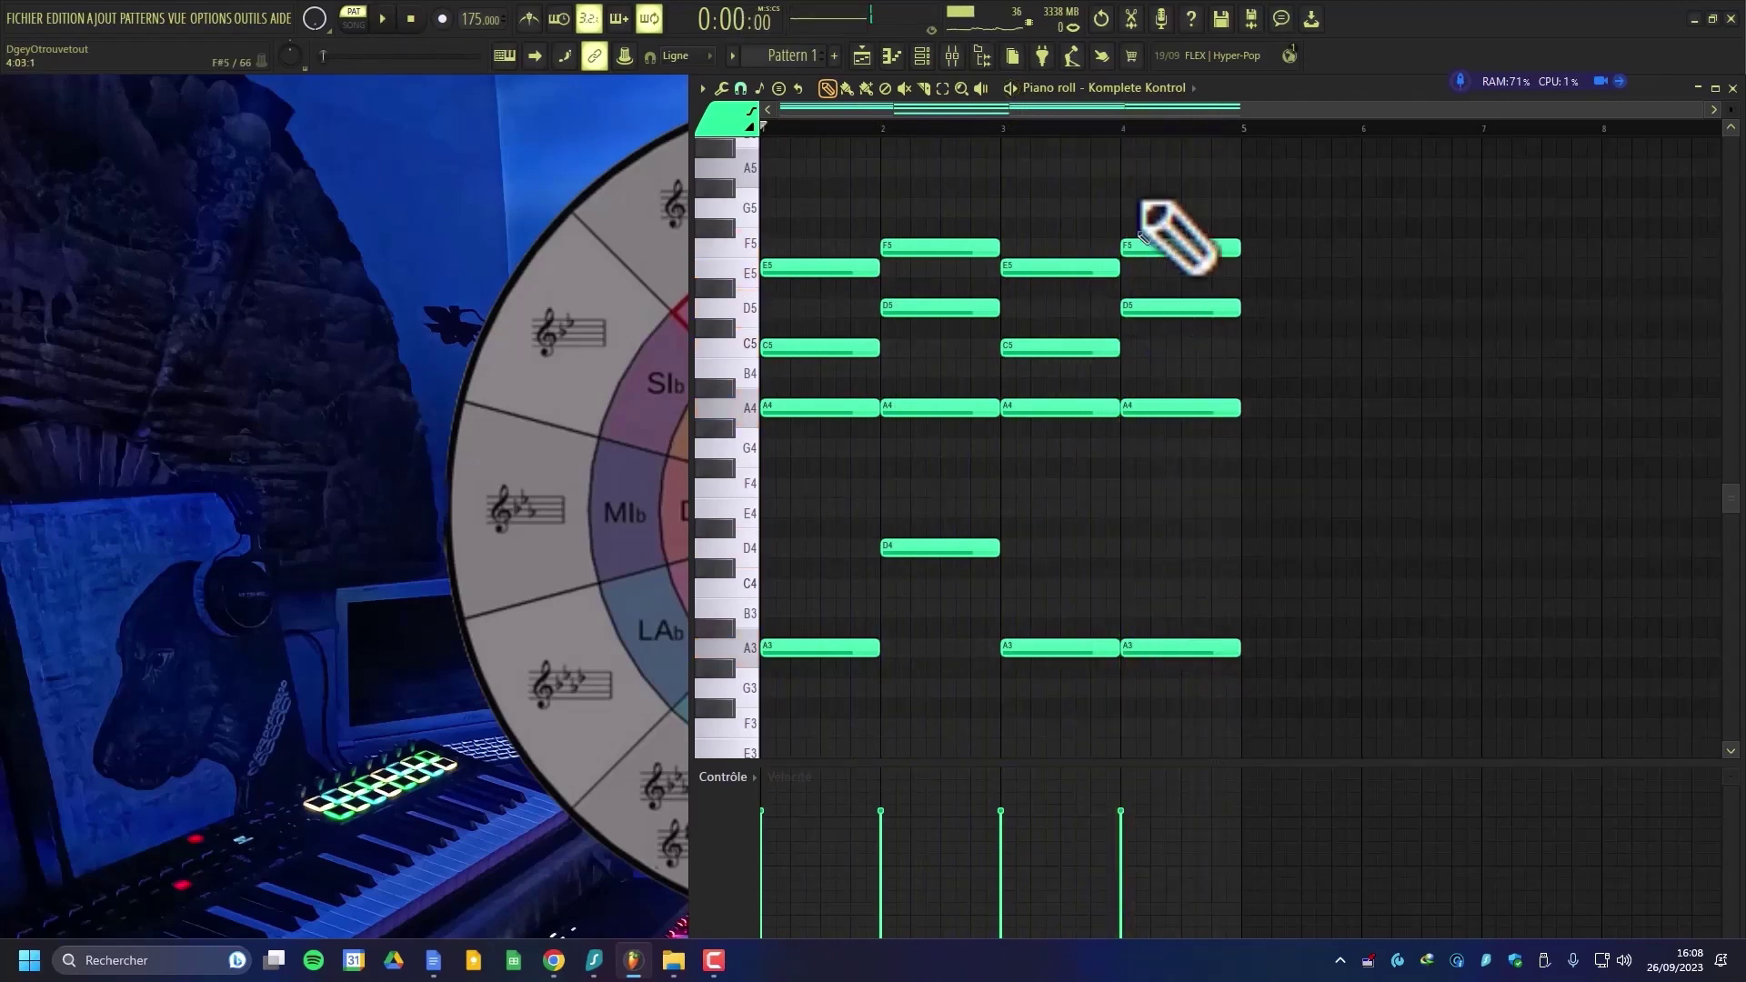
- Select the four bass notes below the chords in bars 1 to 4, and clear the selection
left_click(1128, 127)
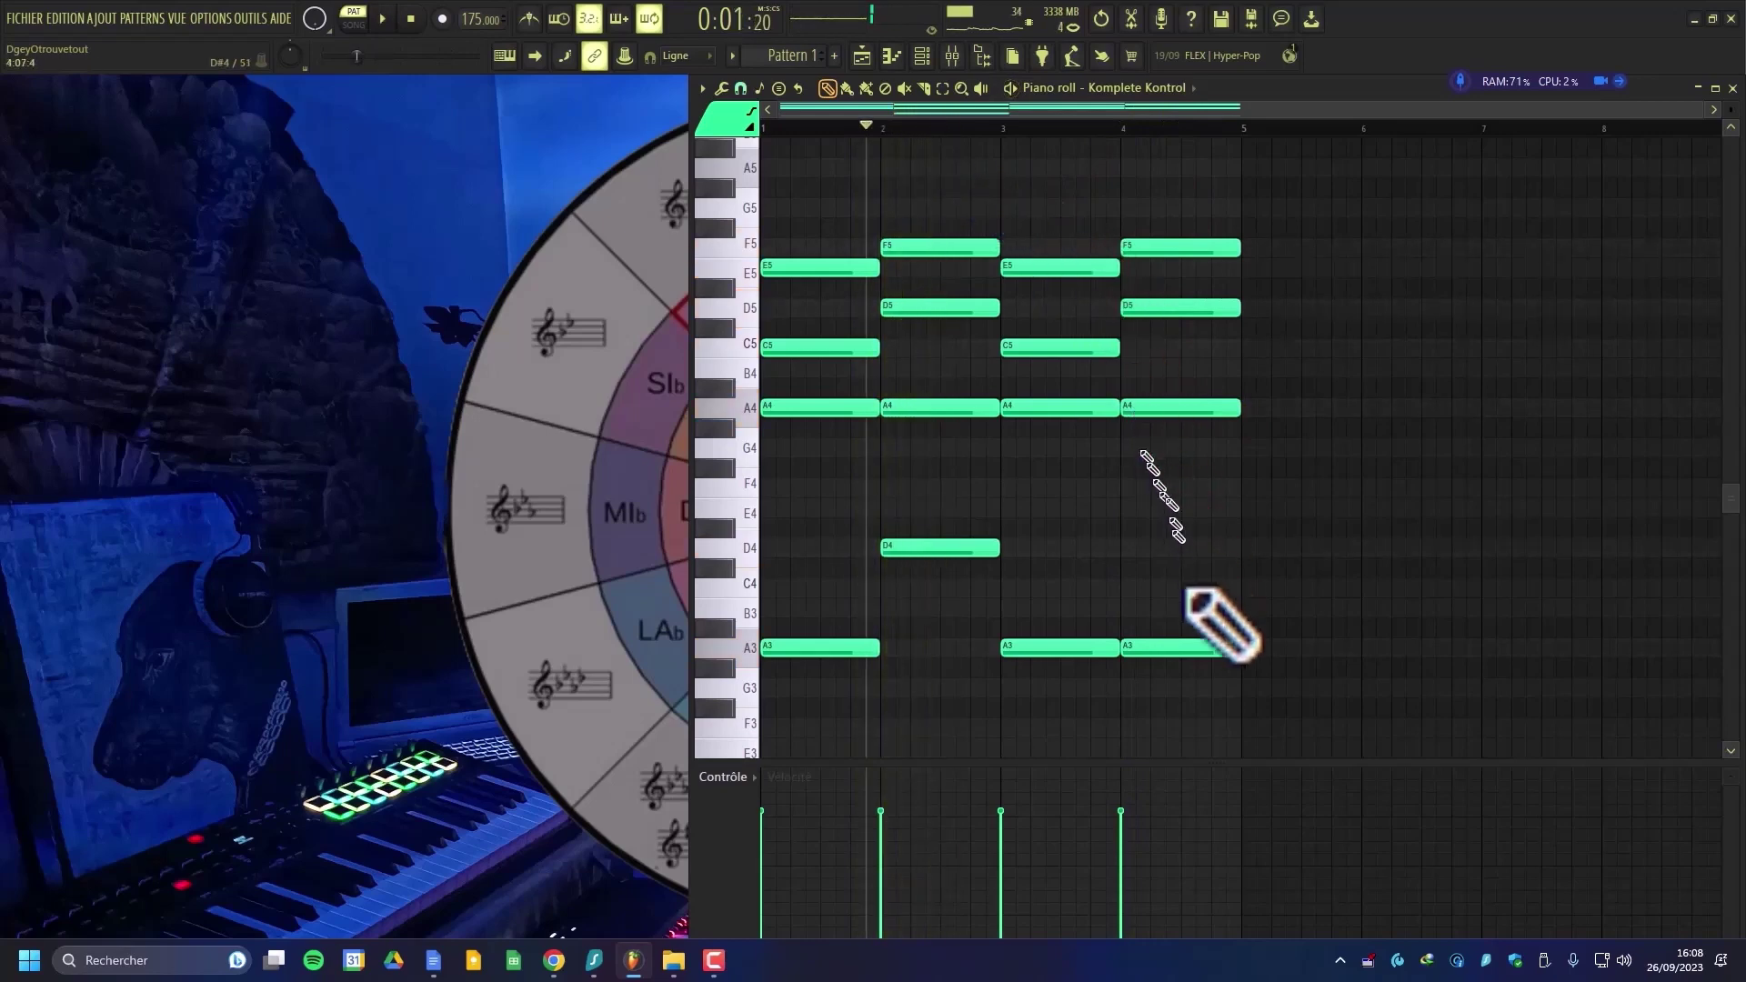
left_click_drag(1239, 727, 766, 538)
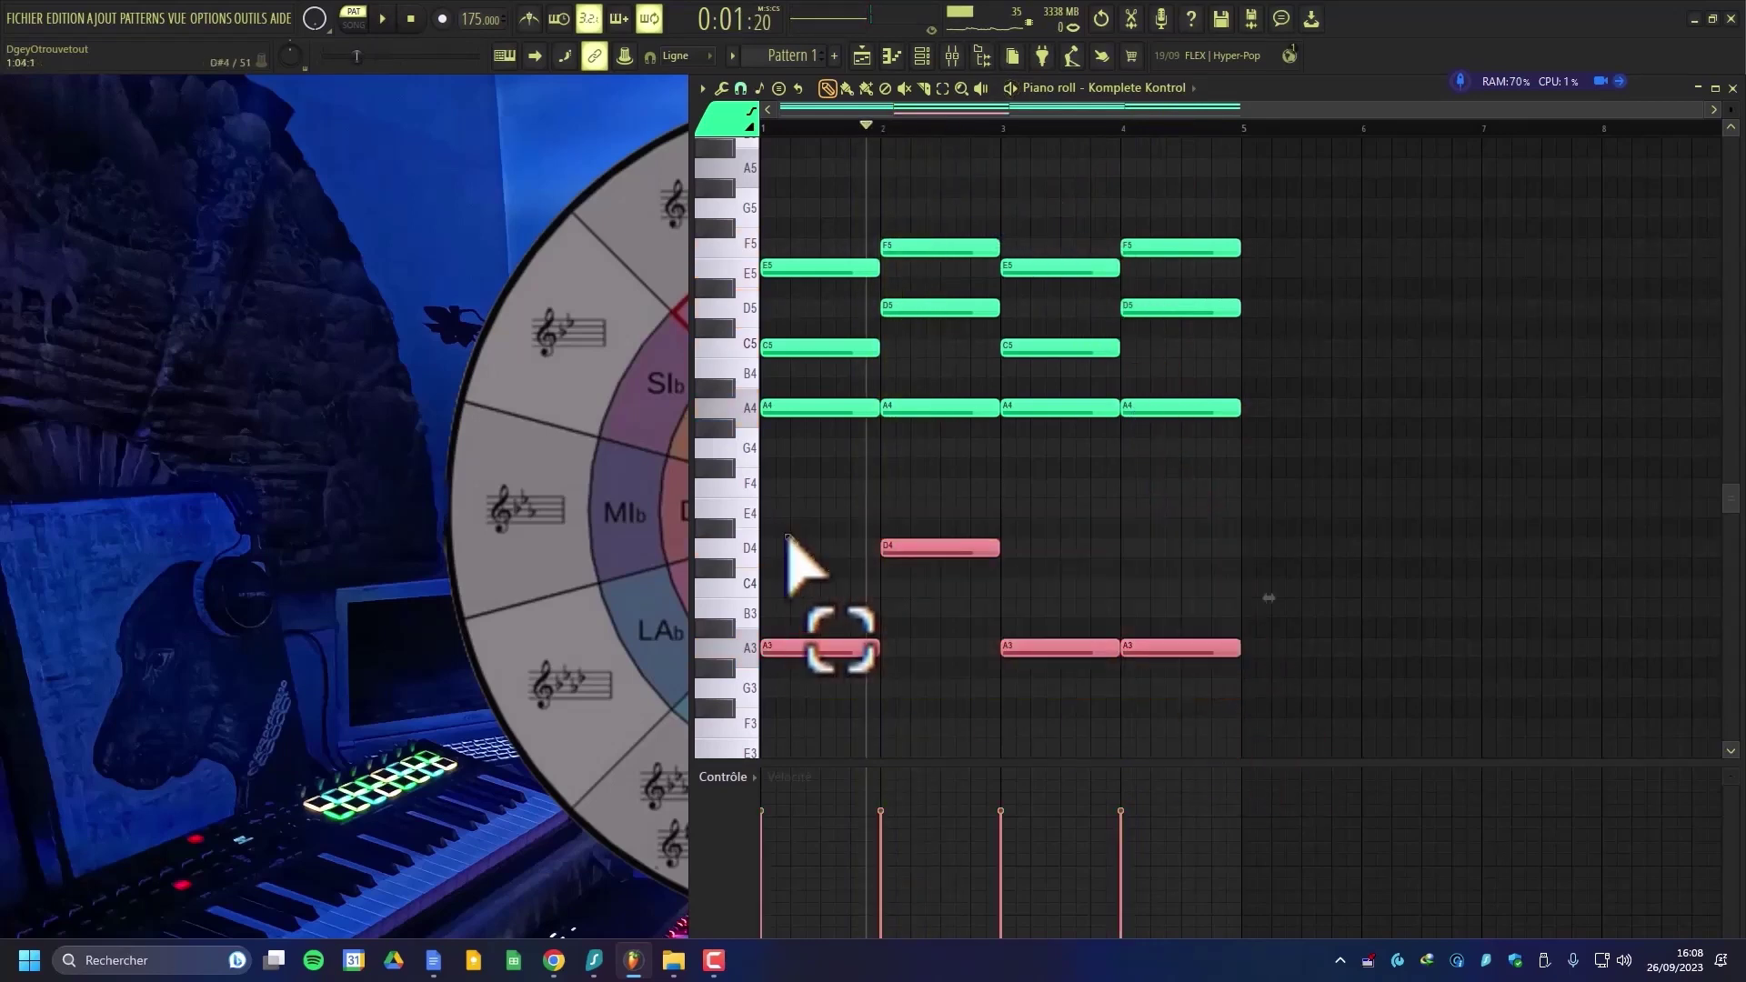
left_click(994, 449)
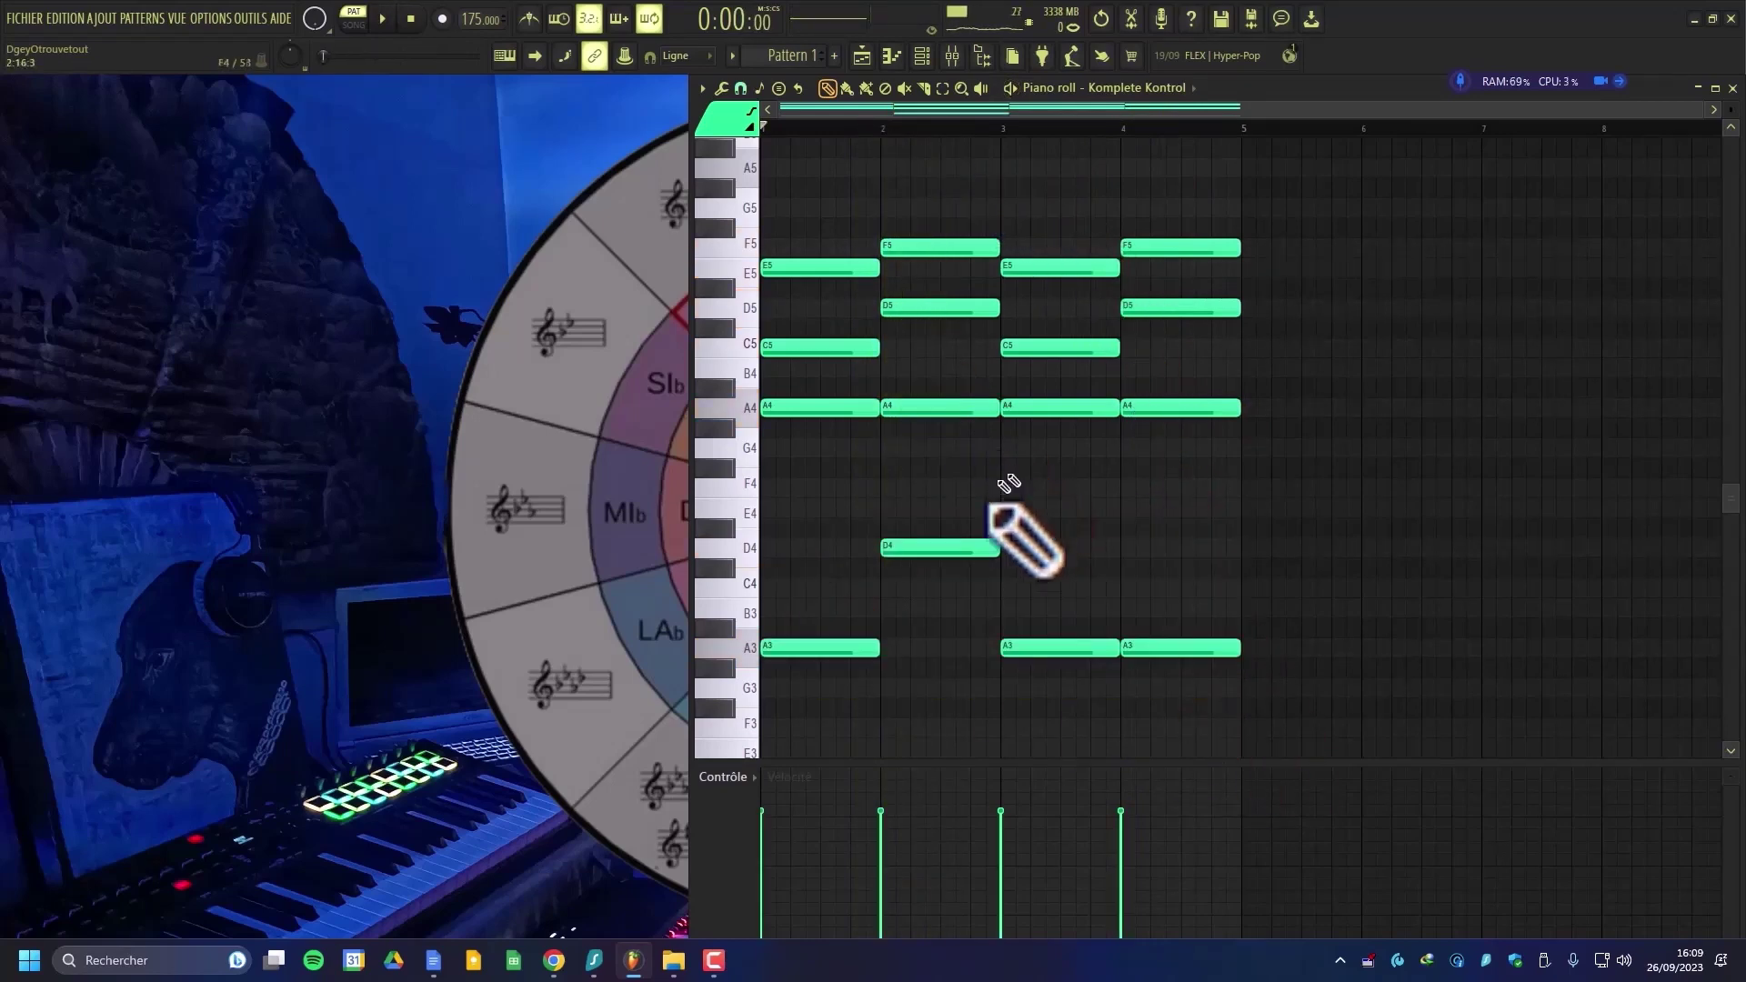
- Add a one-bar G5 note on top of the bar 1 chord and play the extended chord
left_click_drag(960, 669, 723, 145)
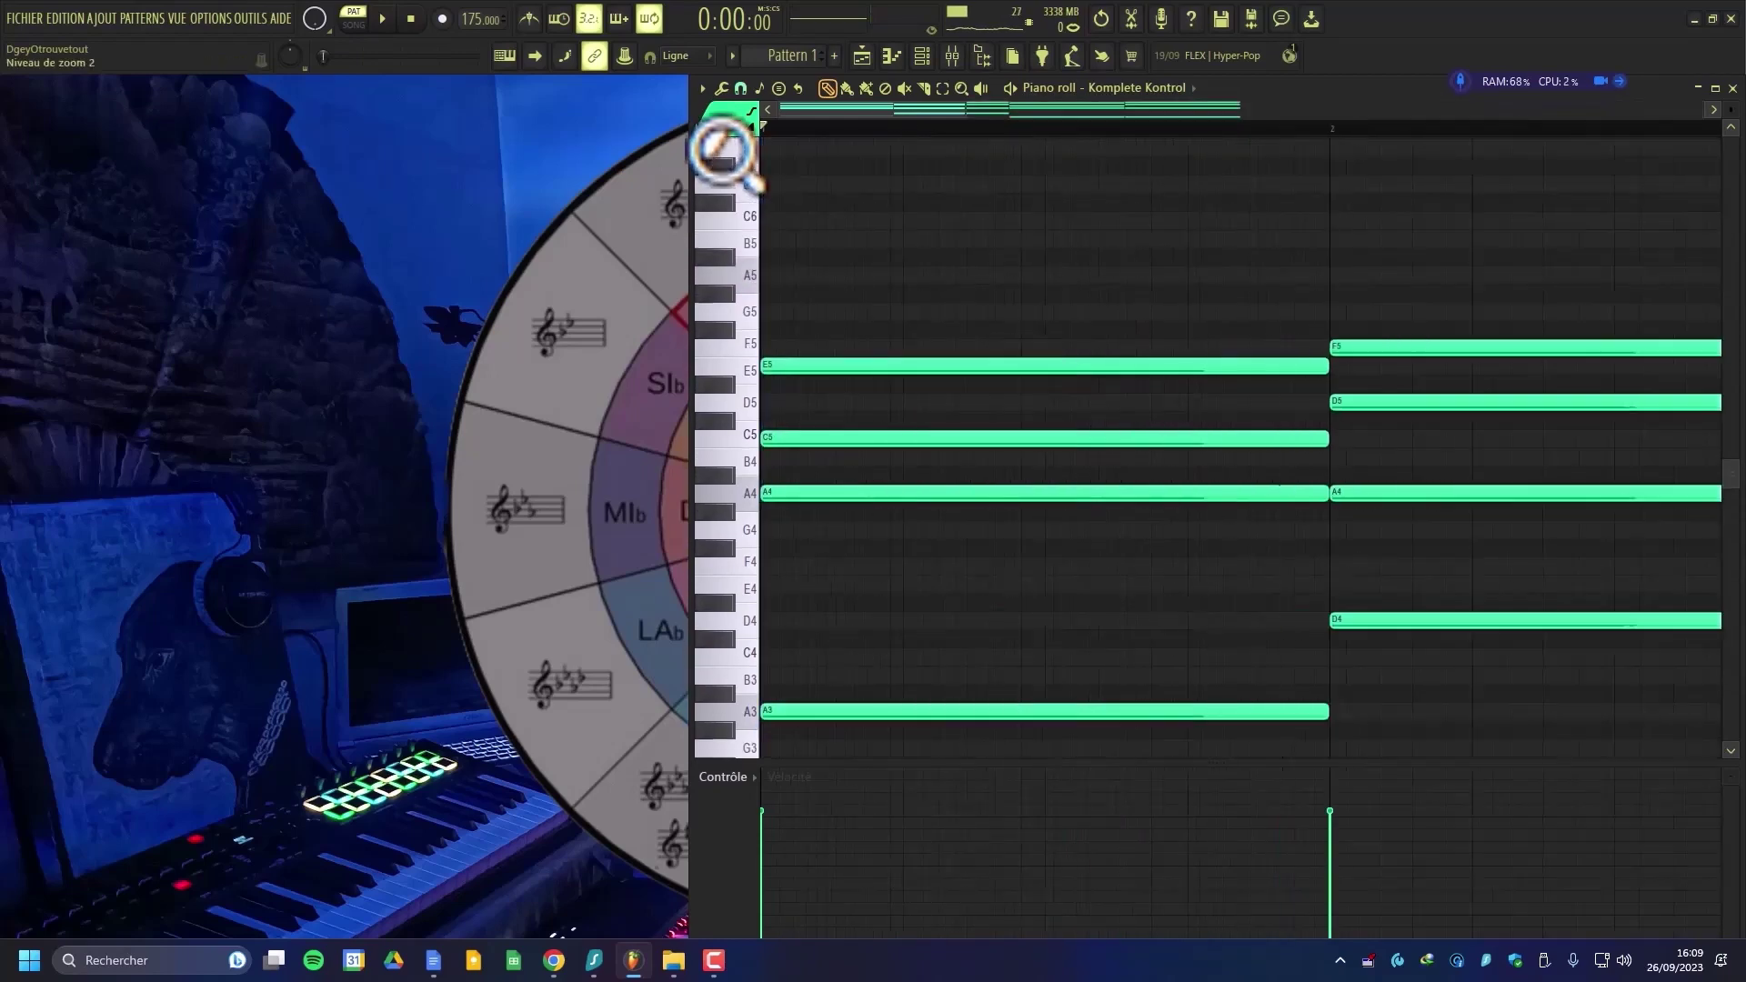
scroll(832, 363, "down", 4)
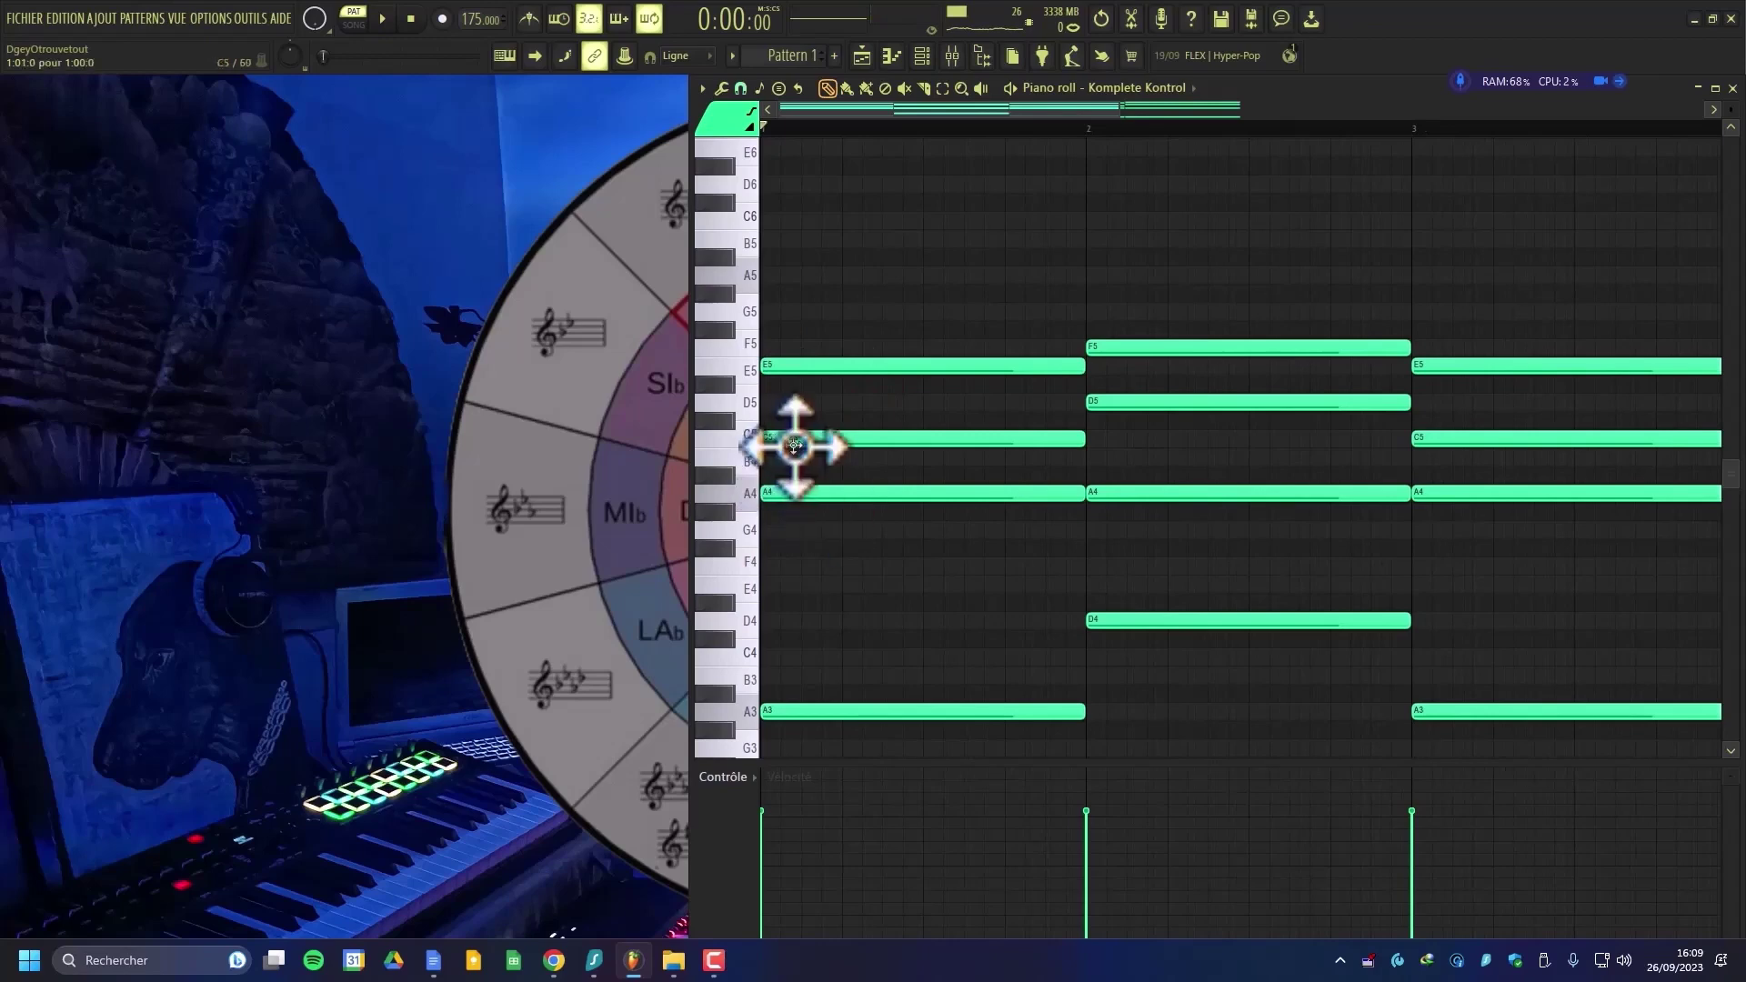
left_click(772, 310)
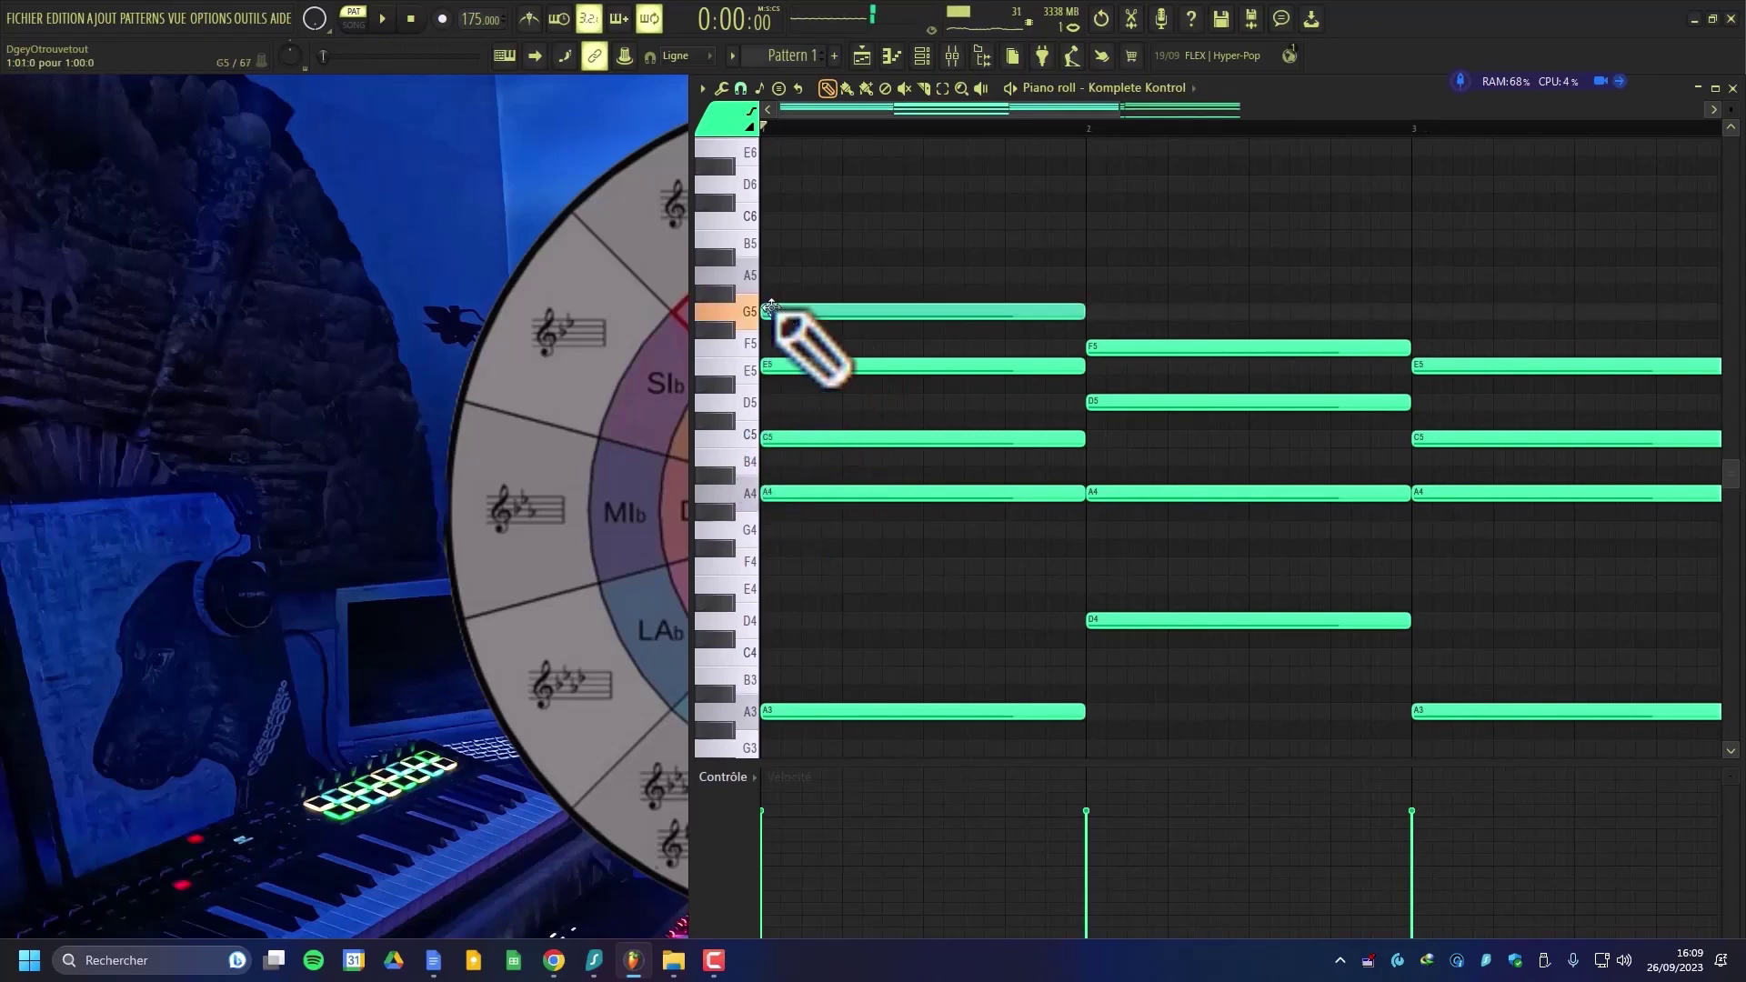
key("space")
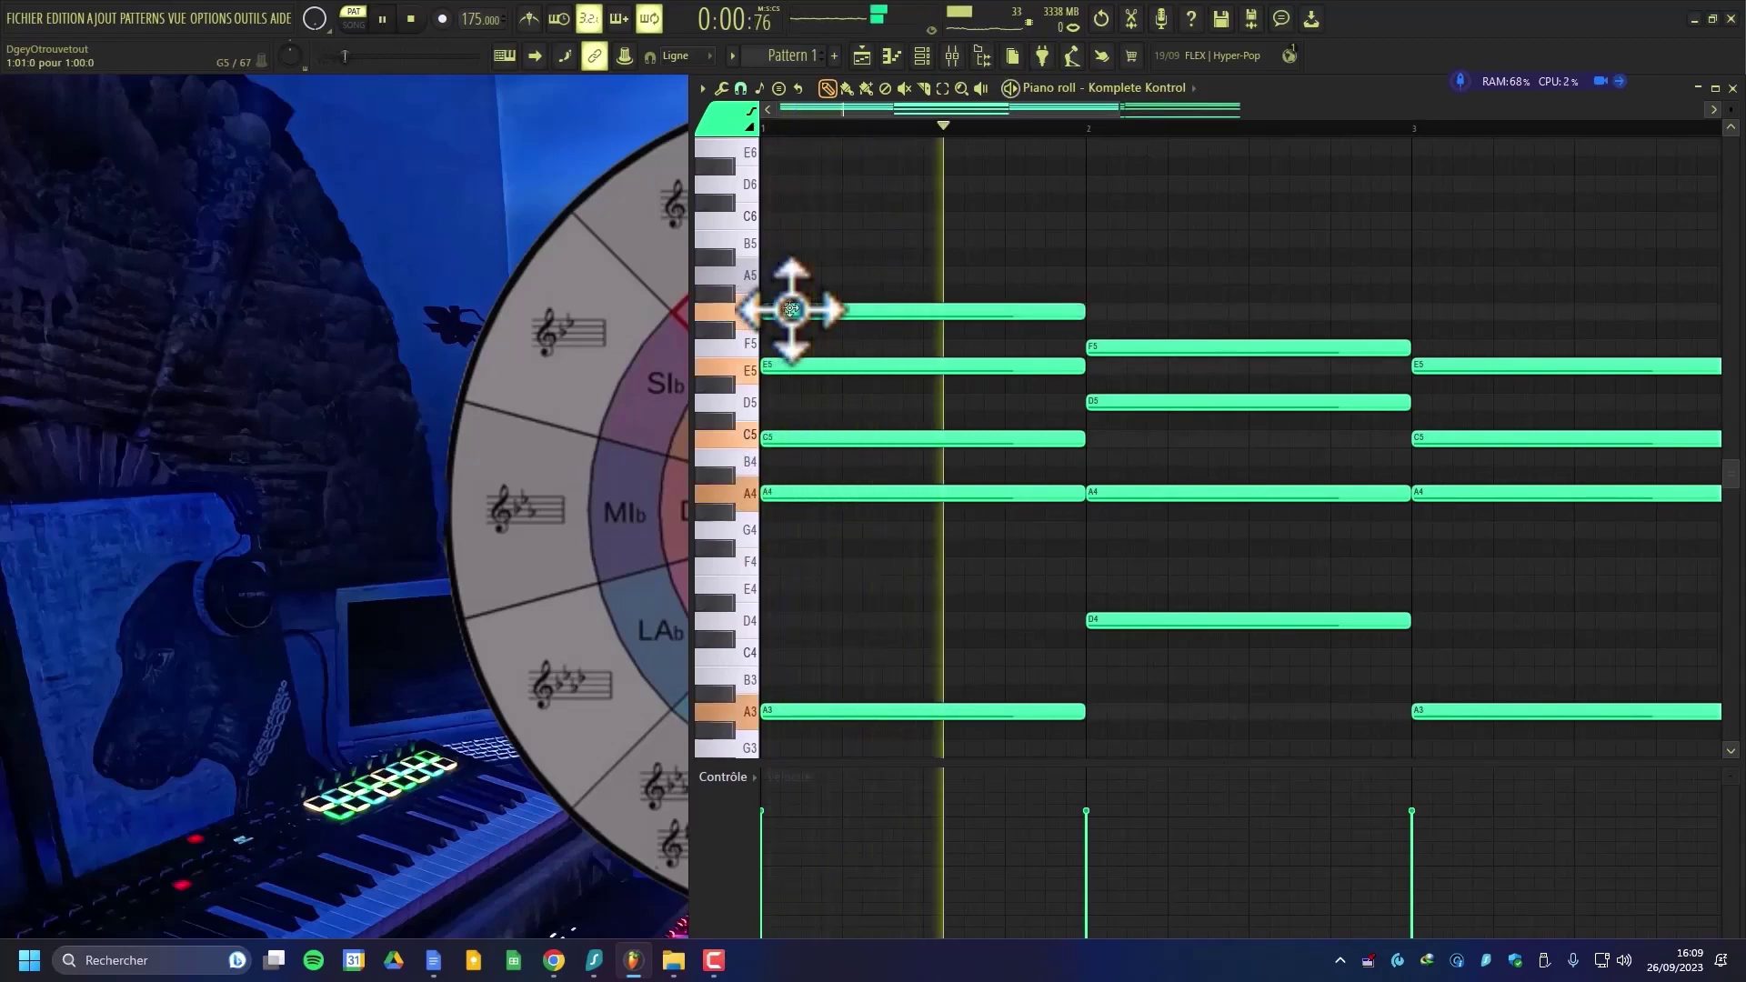
key("space")
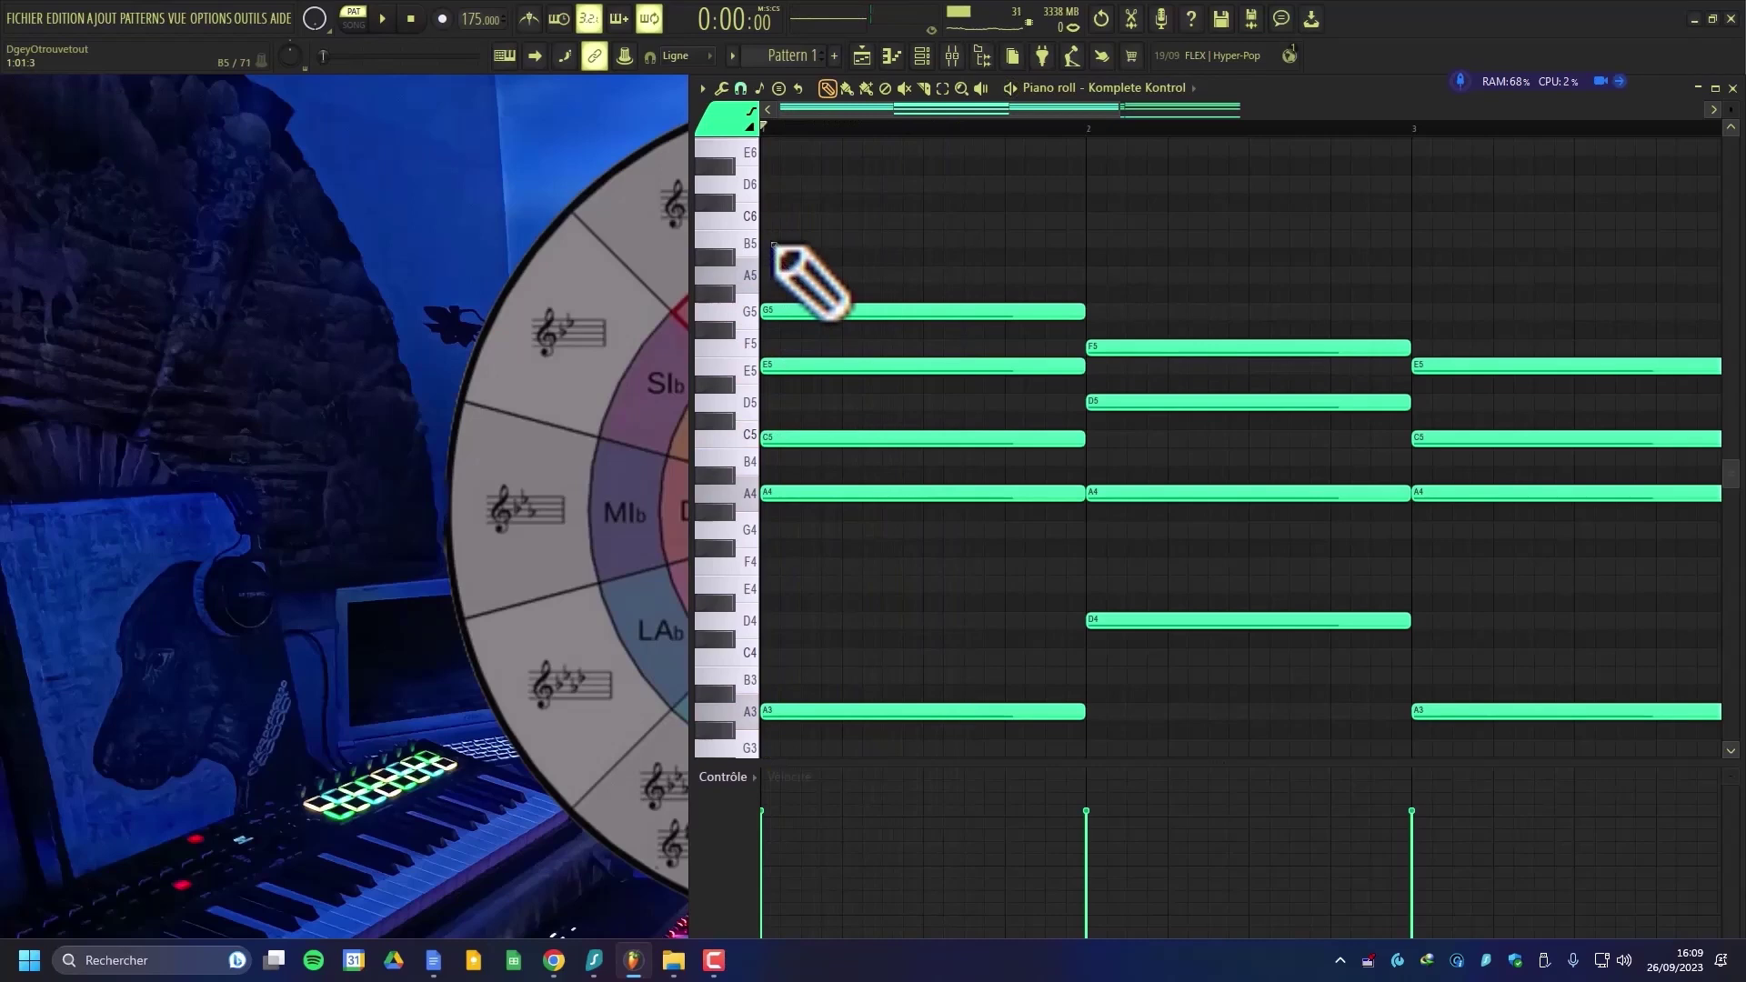
- Add a one-bar B5 note to the bar 1 chord, remove its G5 note, and play the chord
left_click(773, 241)
key("space")
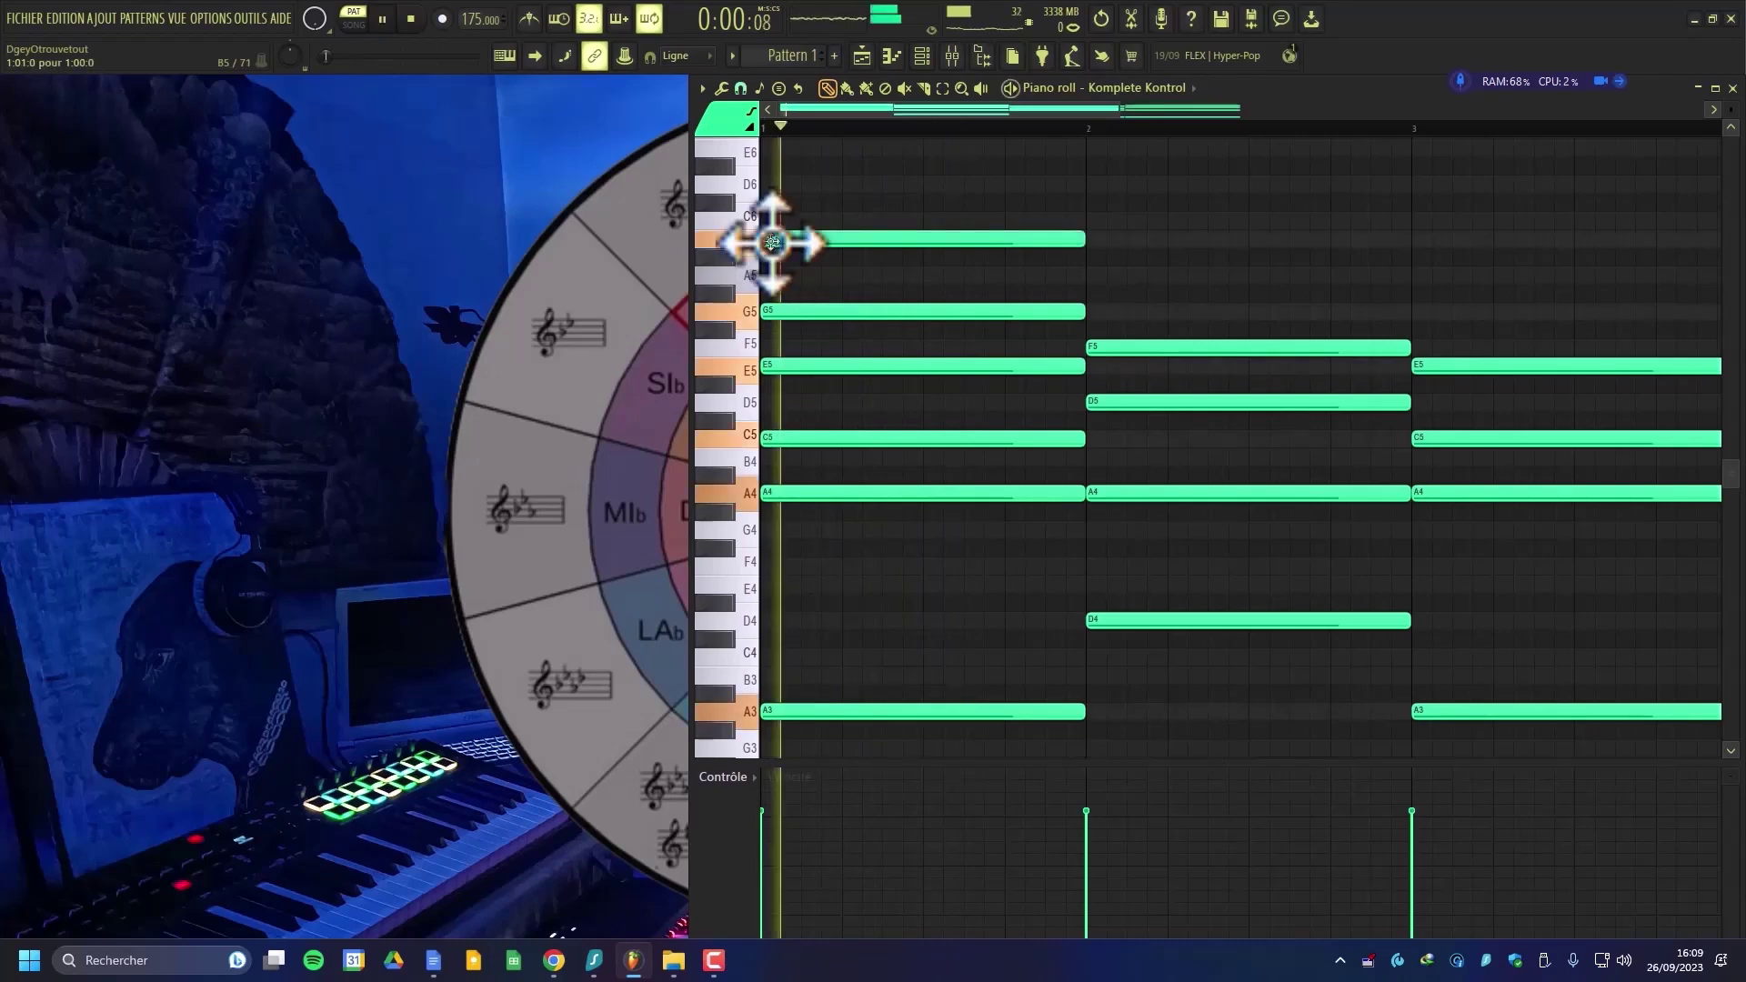
key("space")
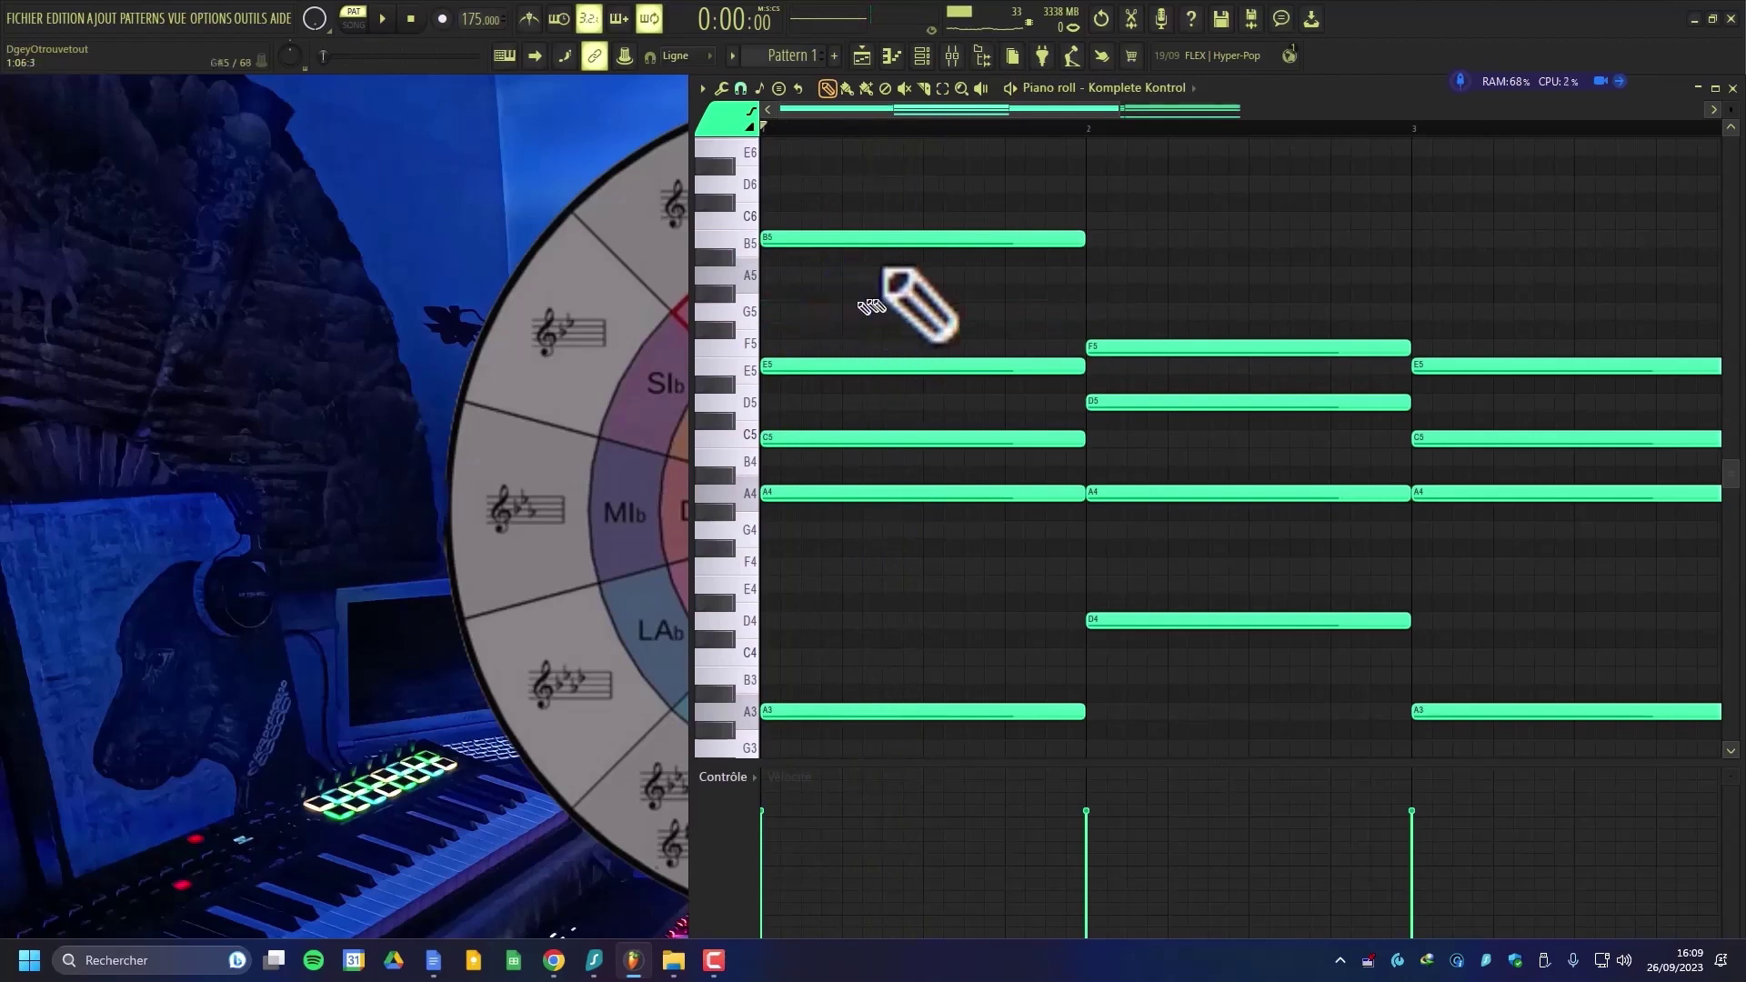
key("space")
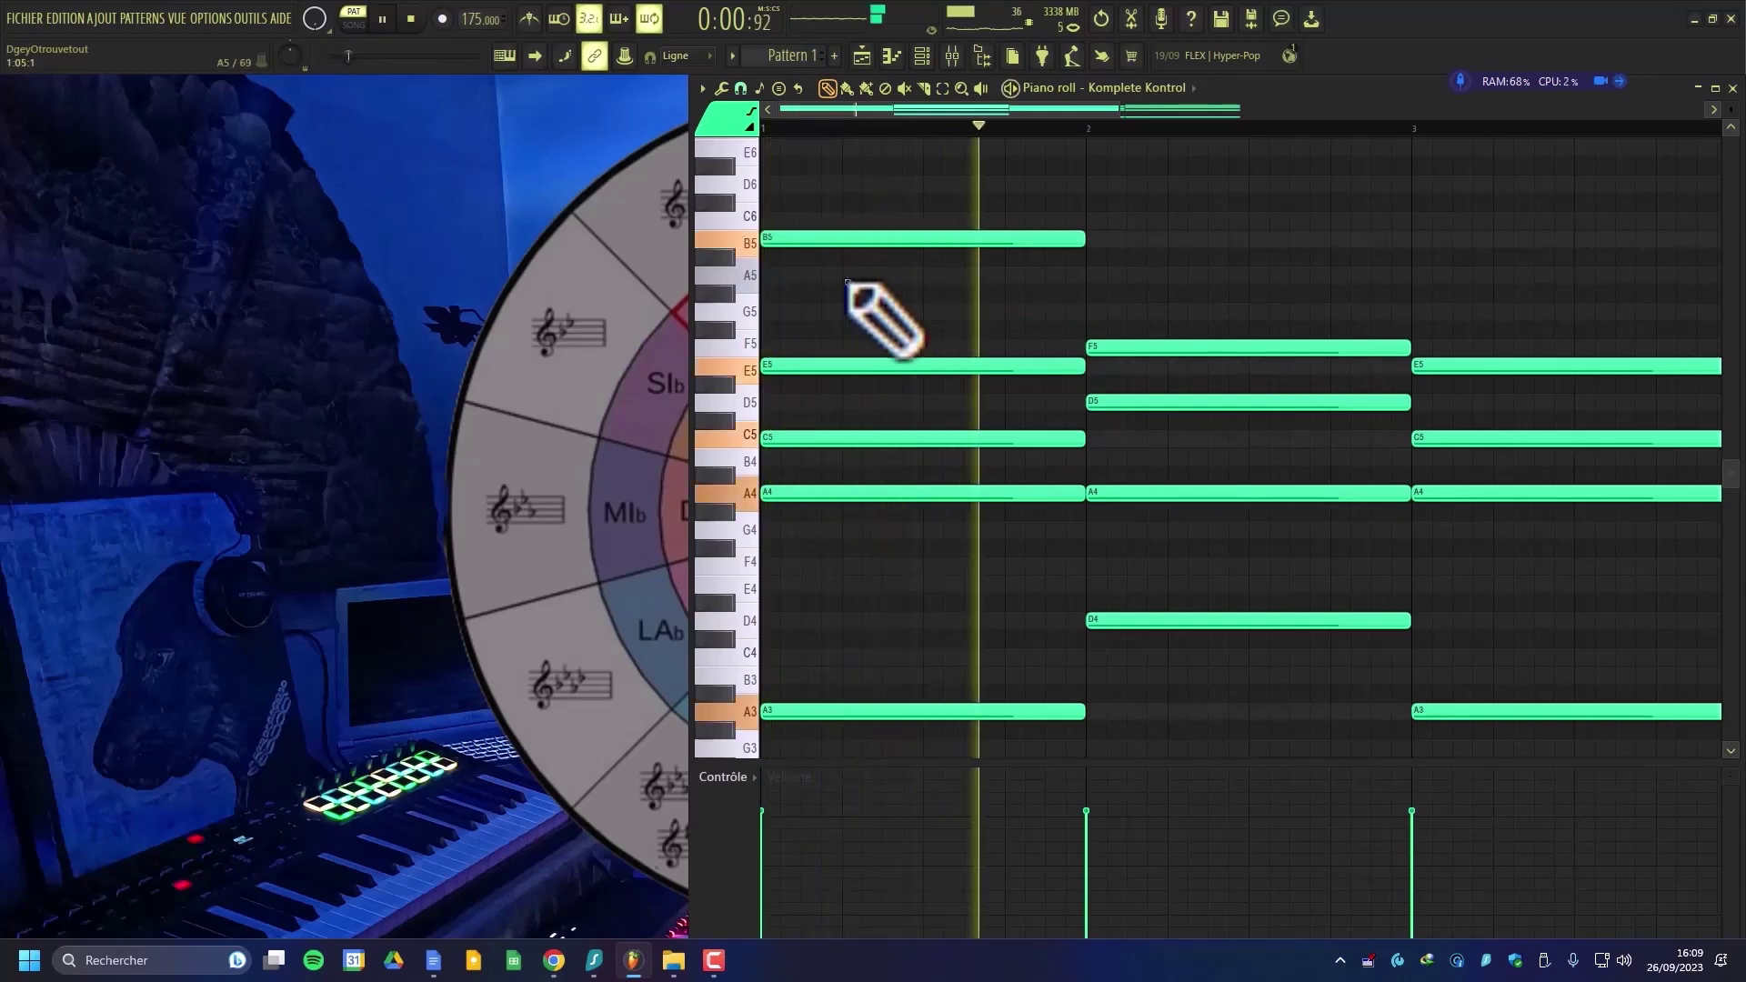
key("space")
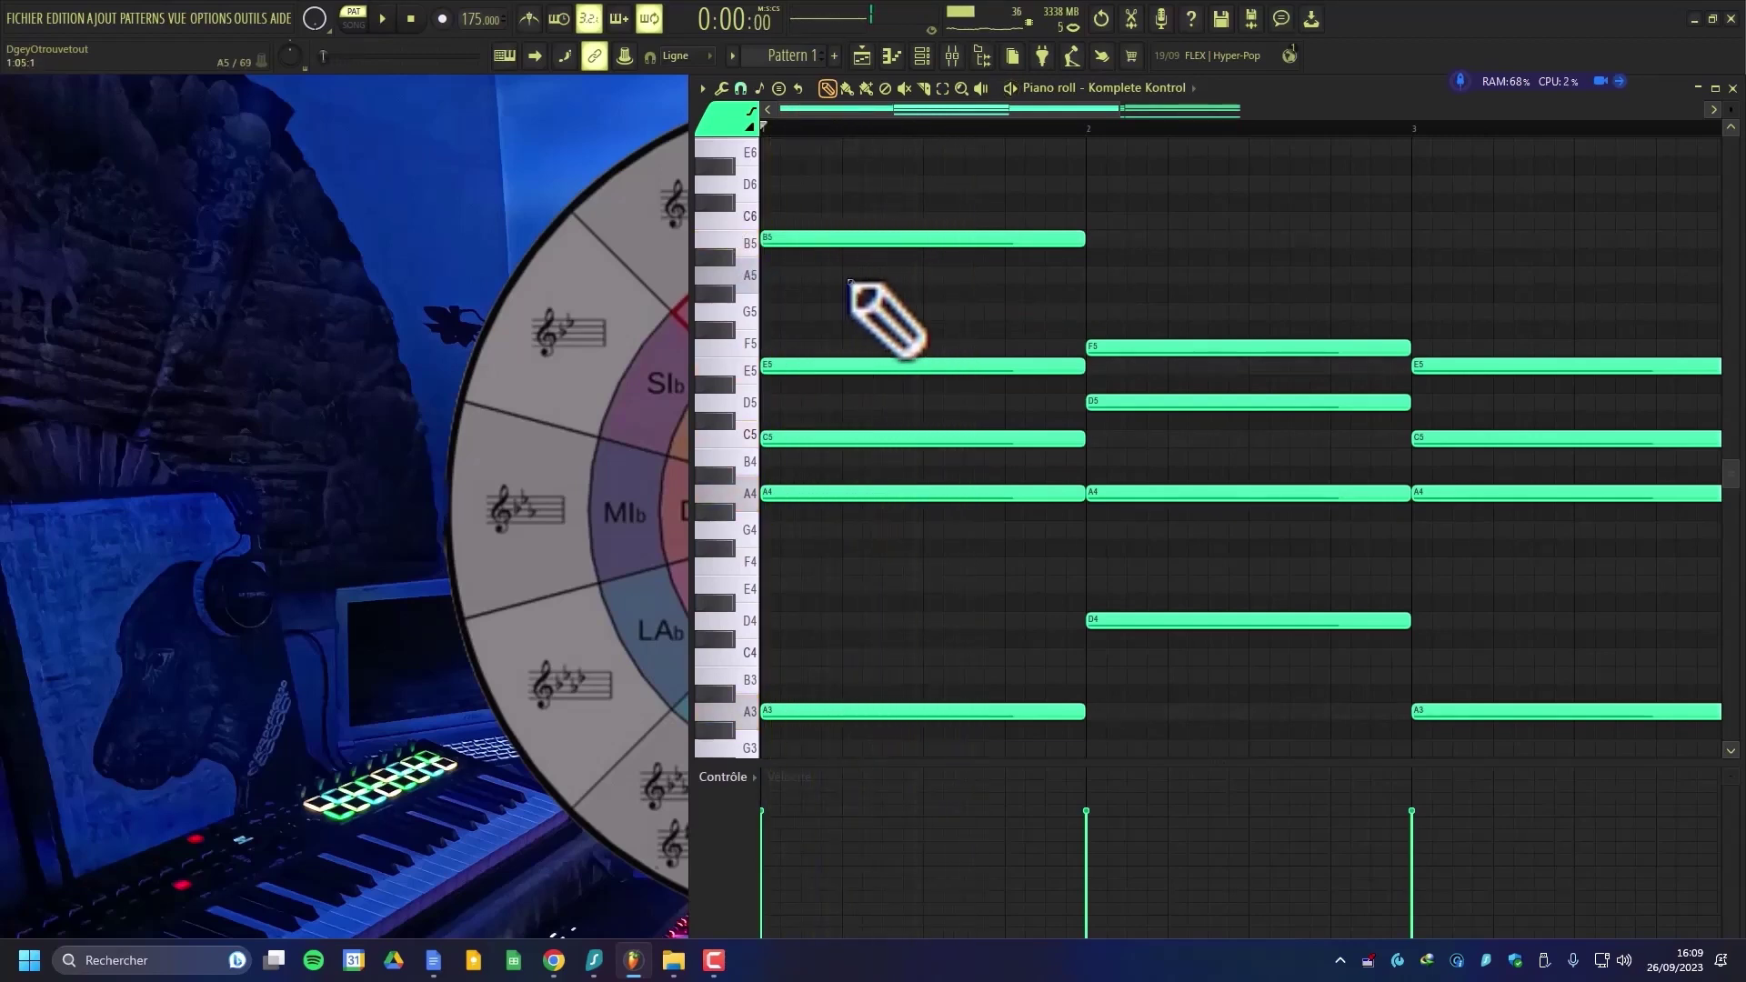
- Add a one-bar D6 note on top of the bar 1 chord and play the chord
left_click(777, 184)
key("space")
key("space")
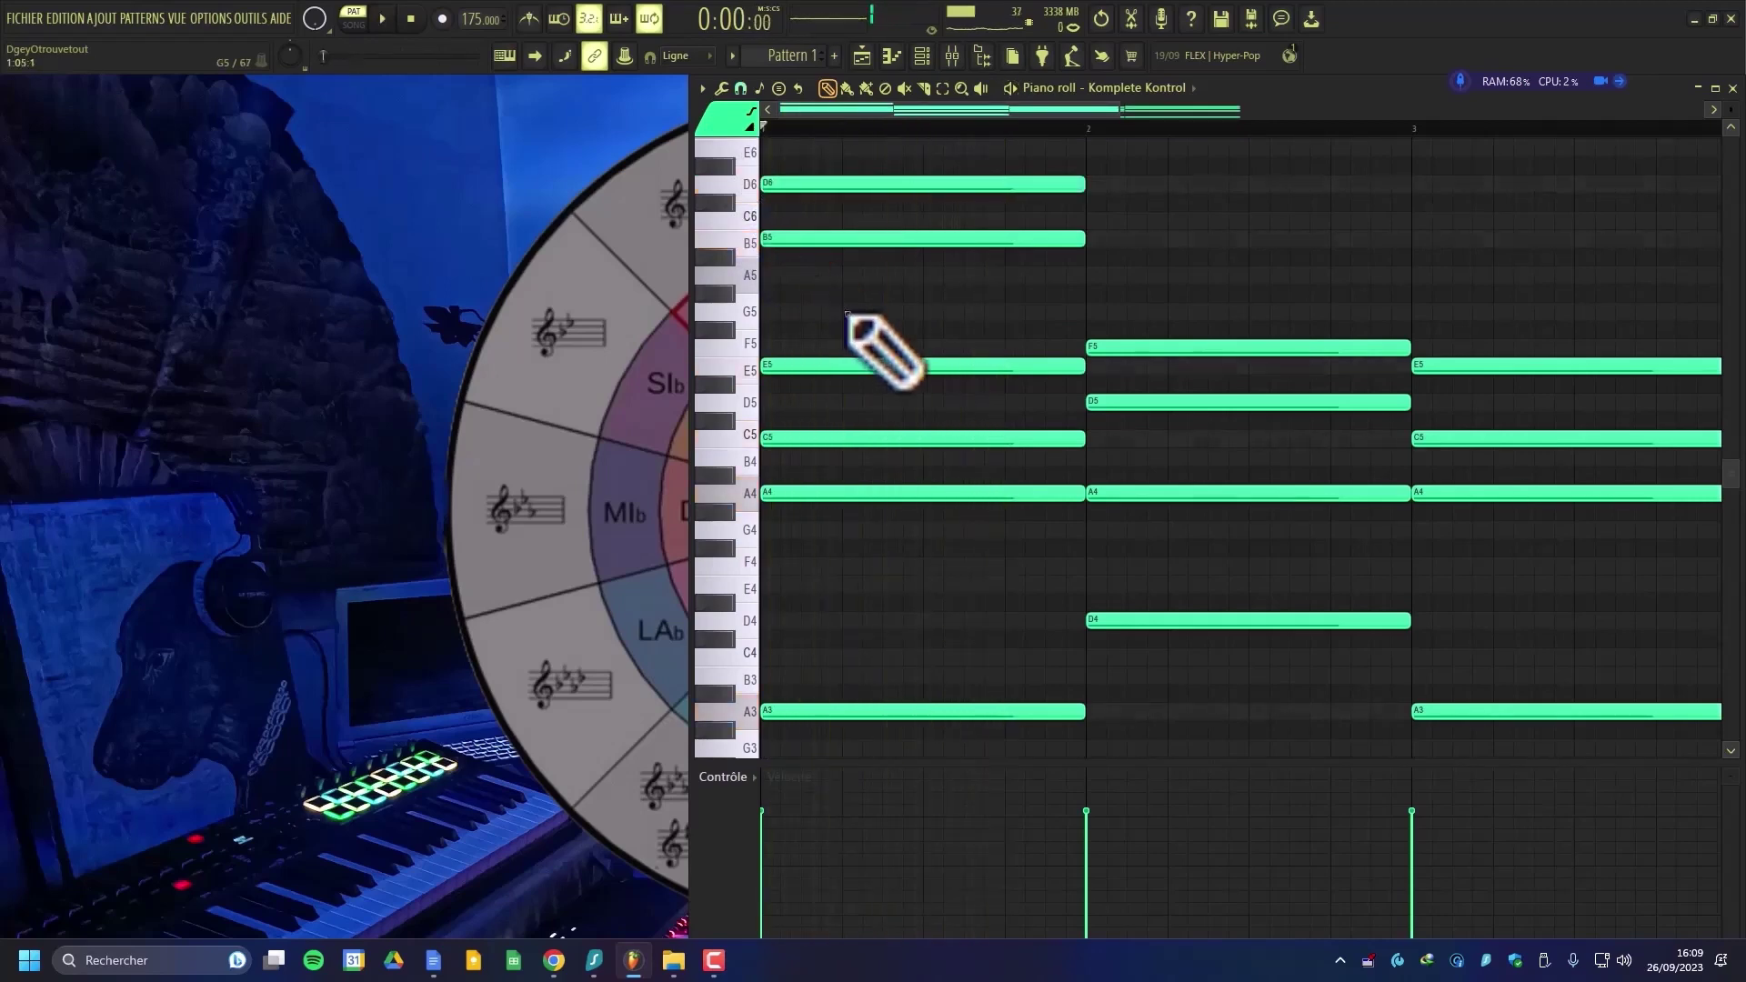
- Add a one-bar A5 note on top of the bar 2 chord and play the chord
scroll(855, 328, "down", 3)
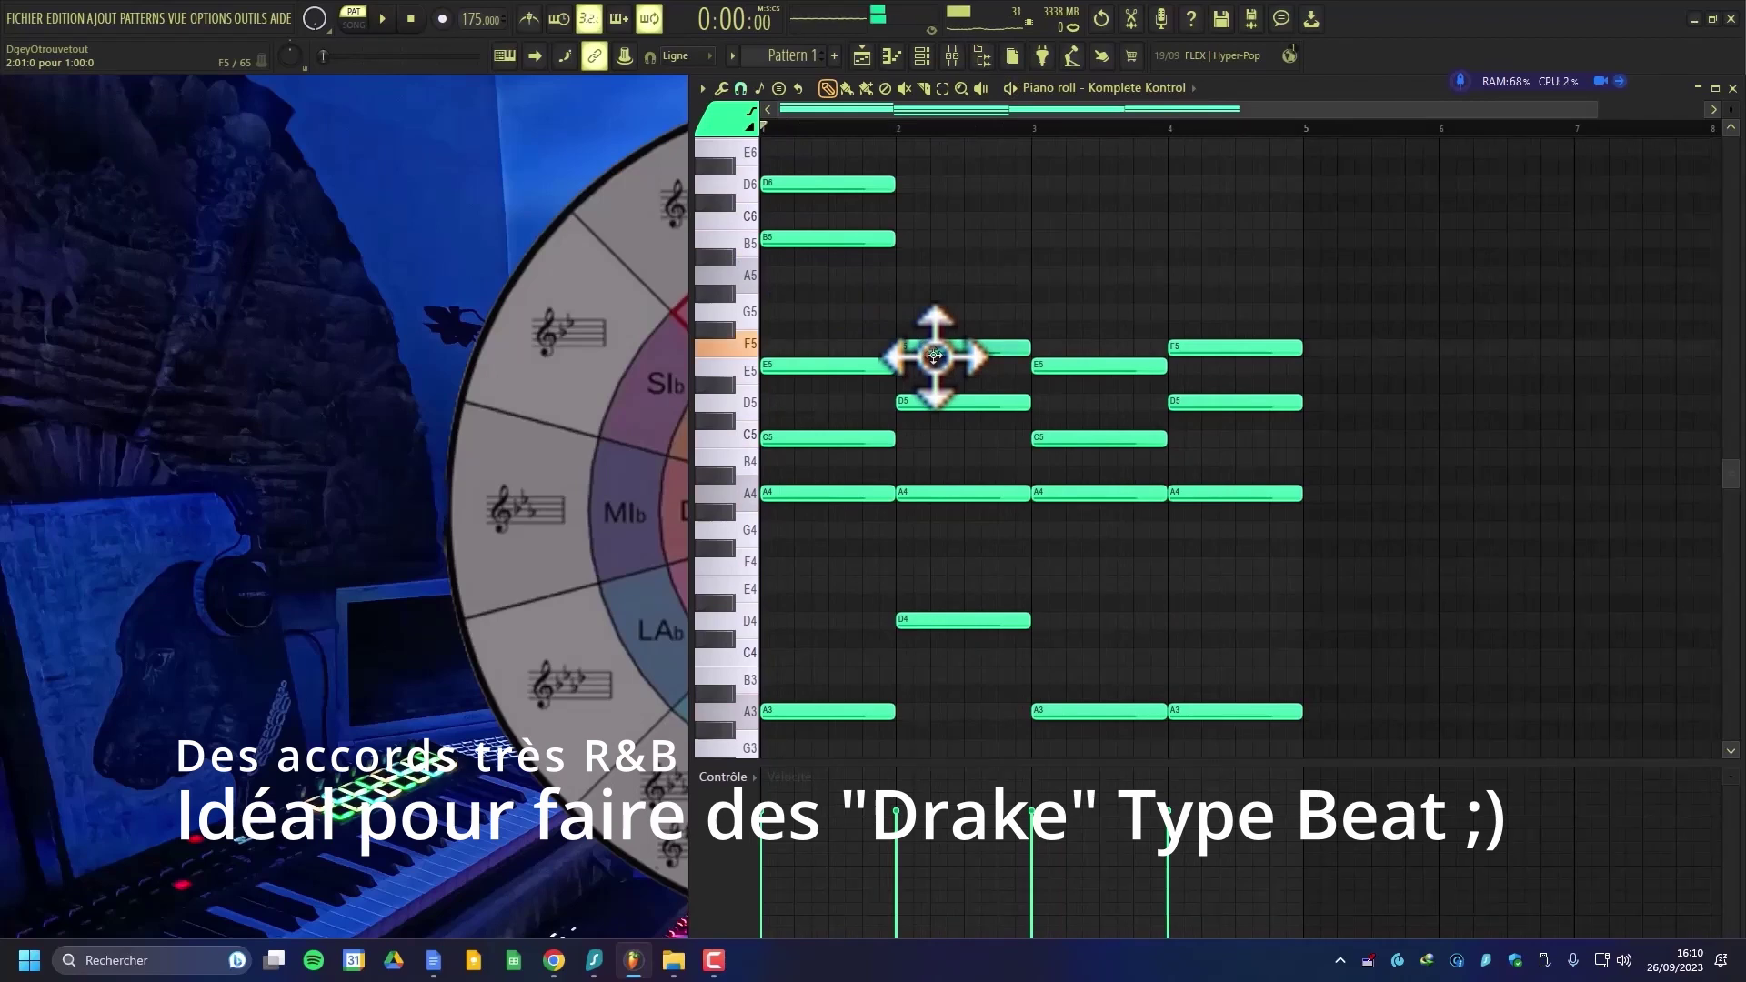
left_click_drag(936, 312, 916, 257)
key("space")
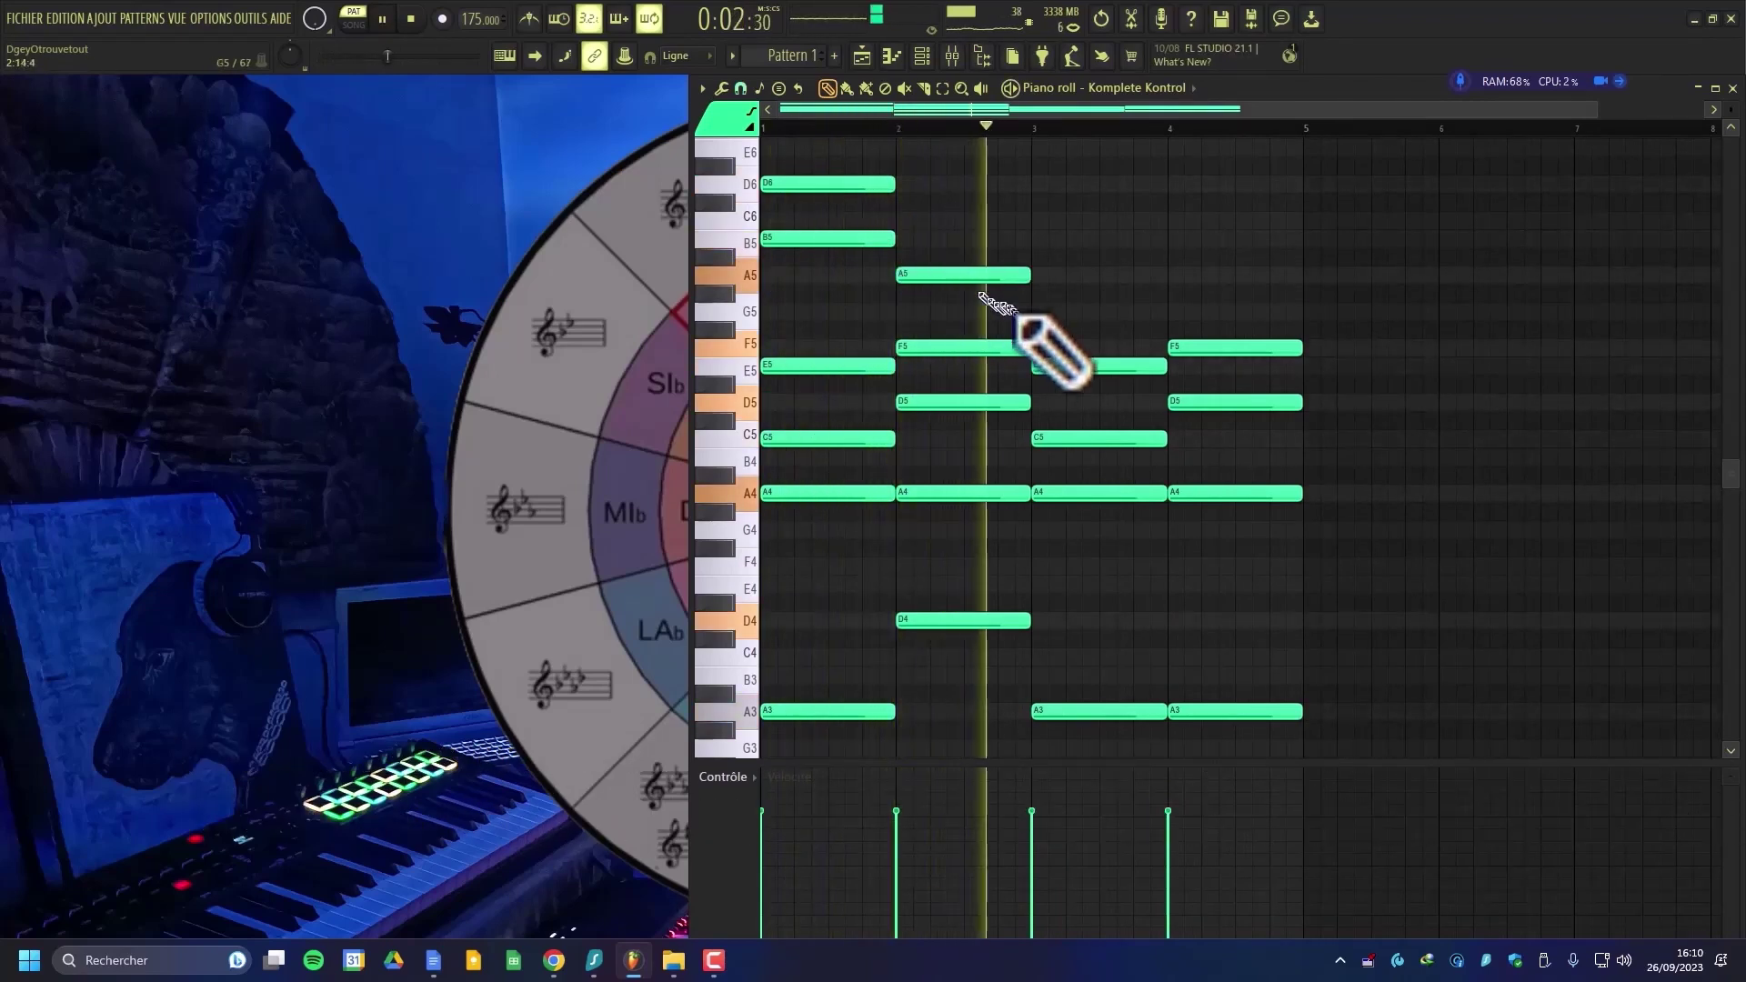
key("space")
- Add a one-bar B5 note to the bar 3 chord, remove its G5 note, and play the chord
left_click(1047, 238)
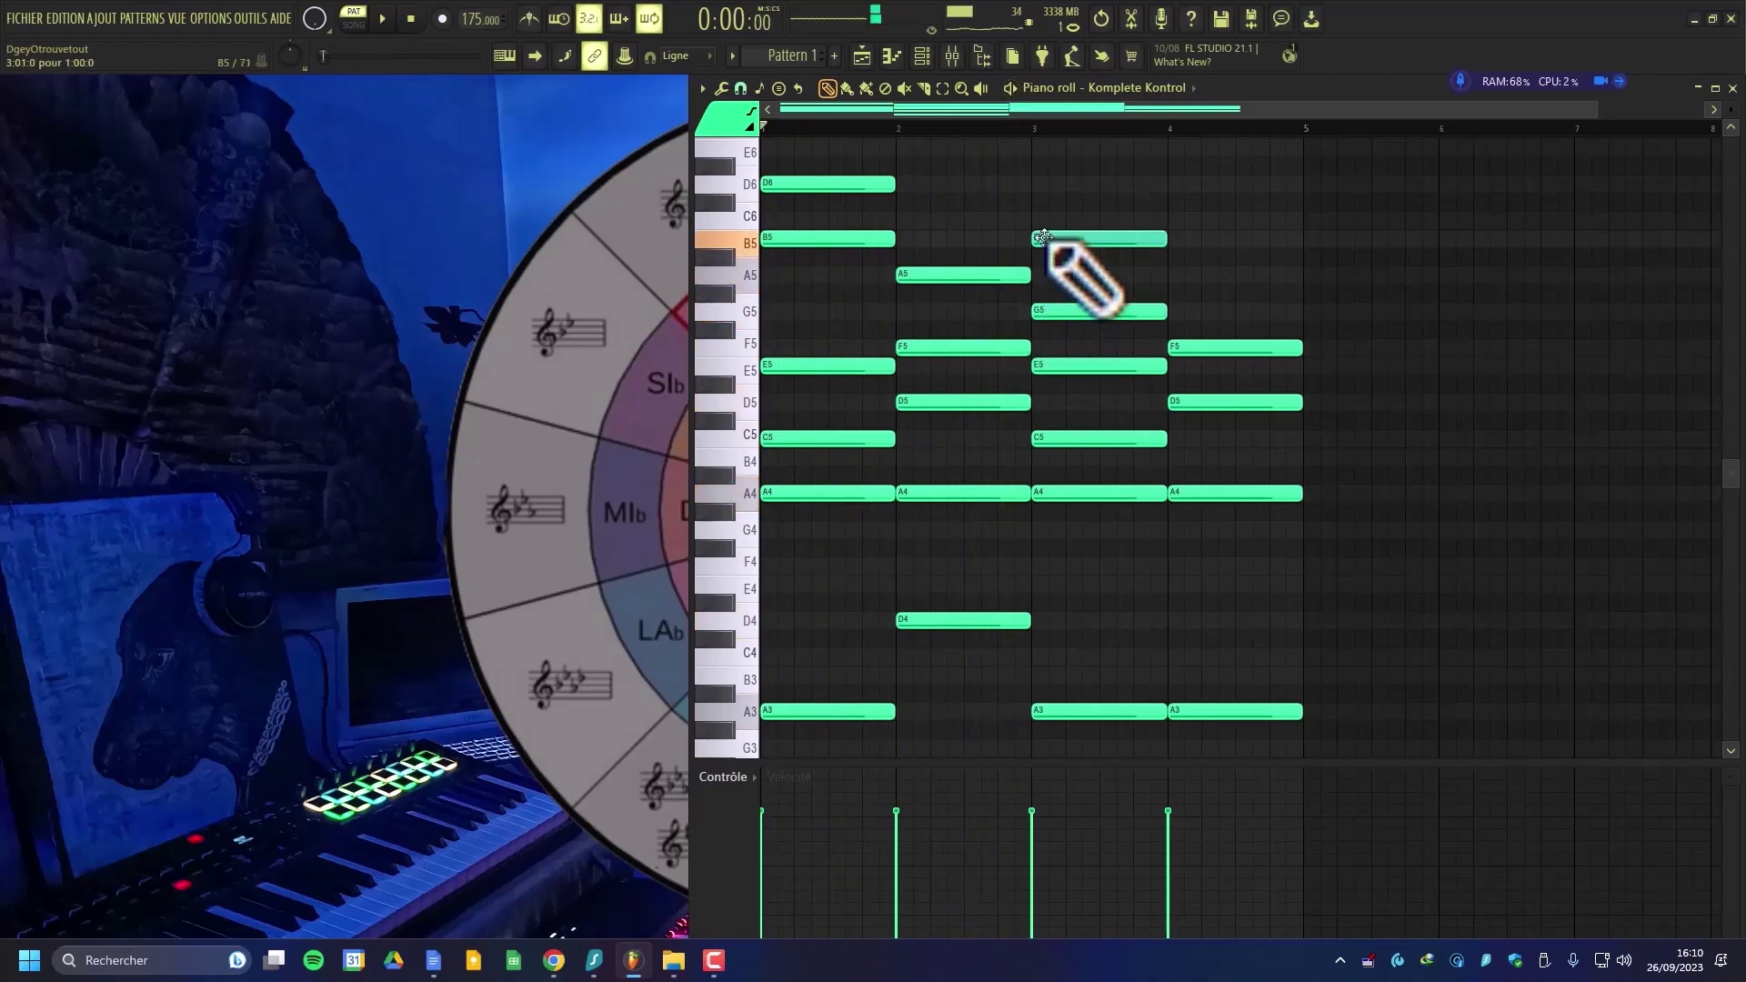
key("space")
right_click(1070, 312)
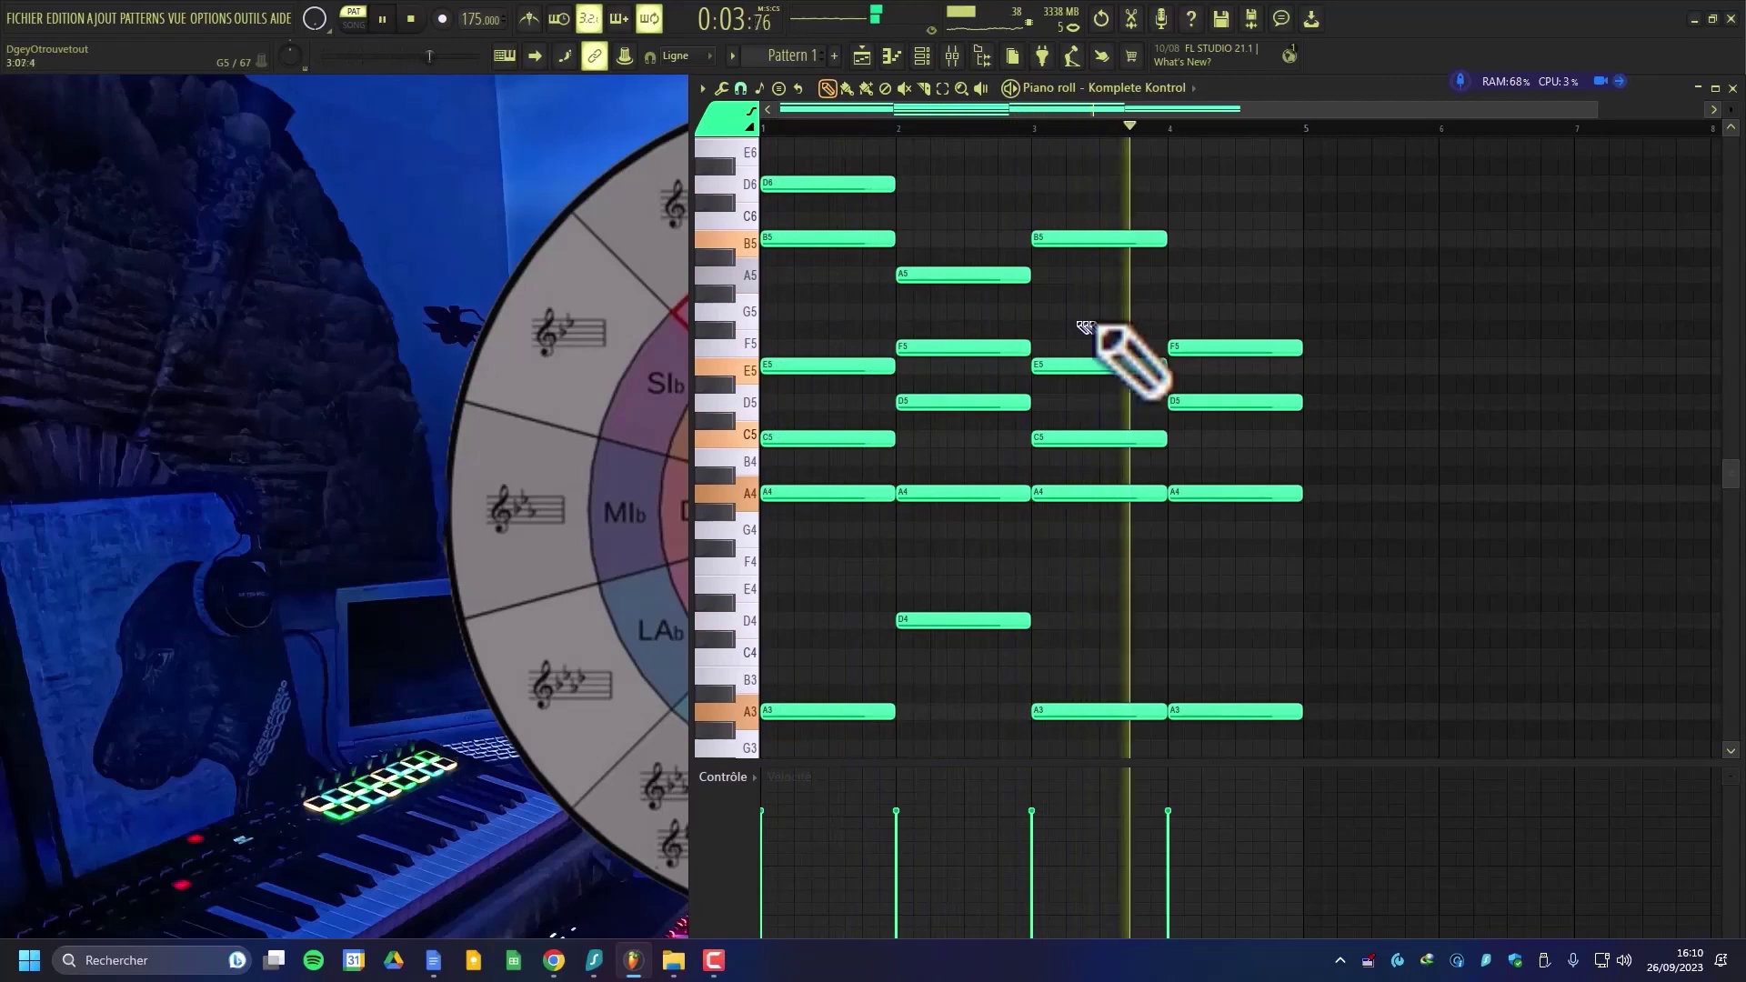
key("space")
- Select all the notes of the four-bar progression and delete them
scroll(900, 358, "down", 5)
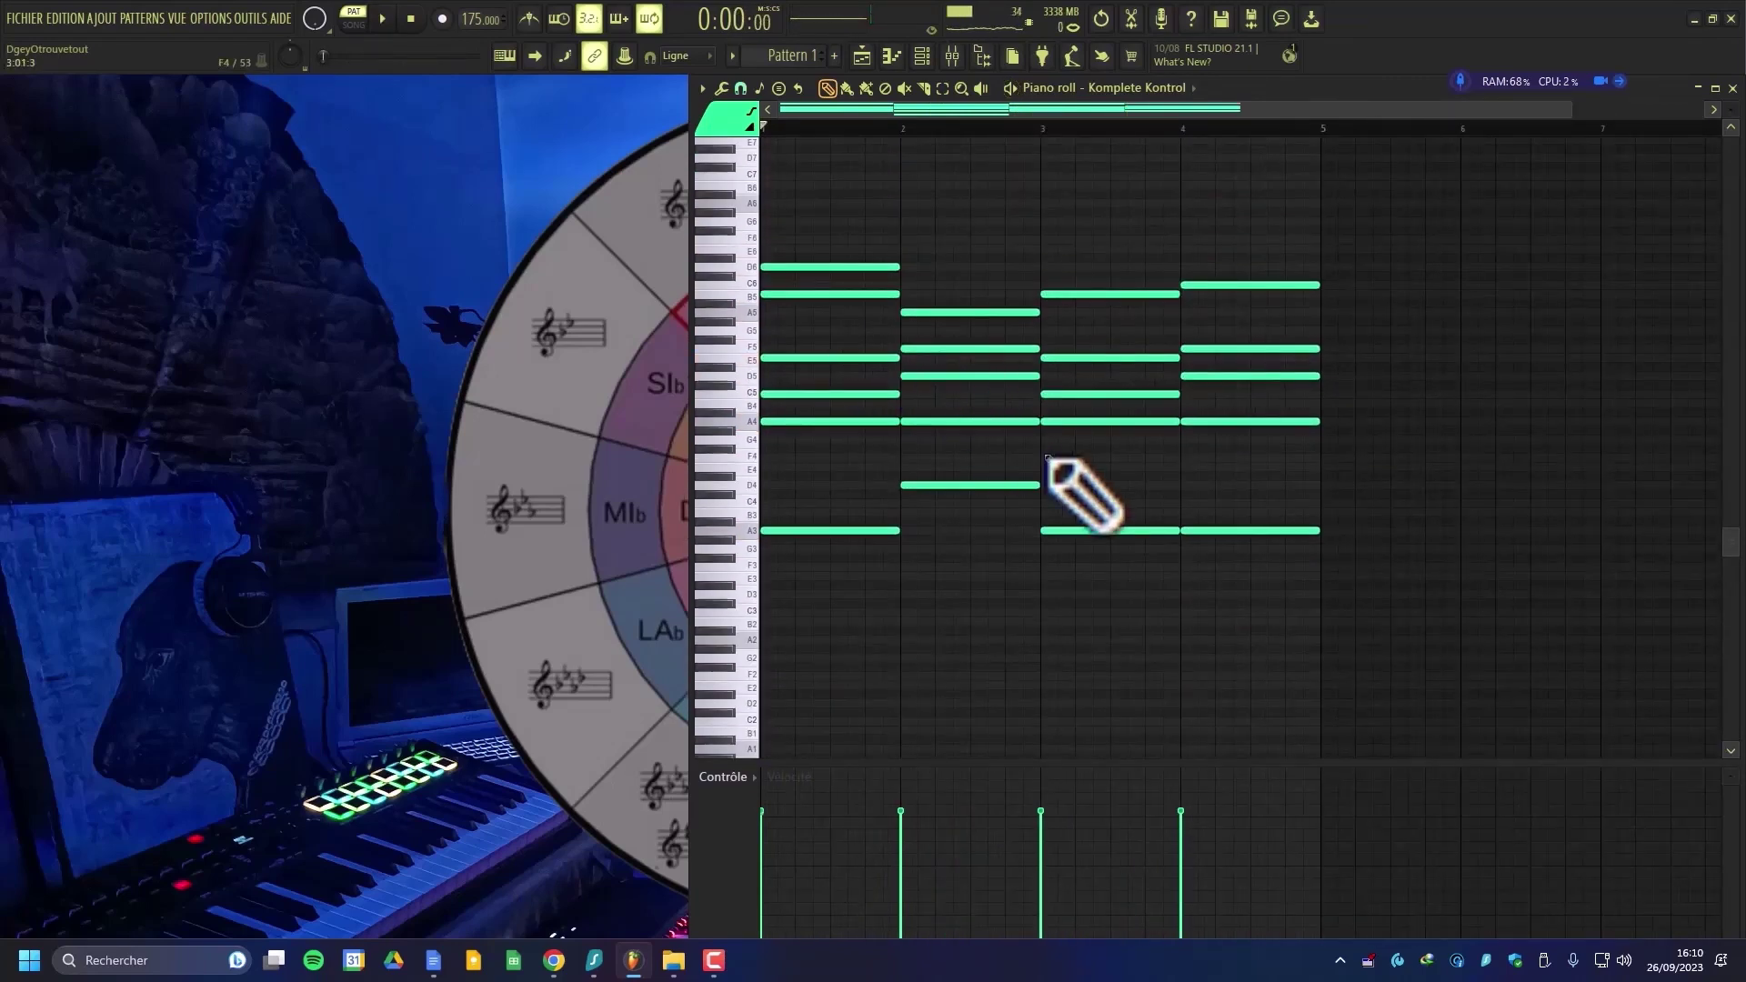
left_click_drag(1254, 534, 752, 242)
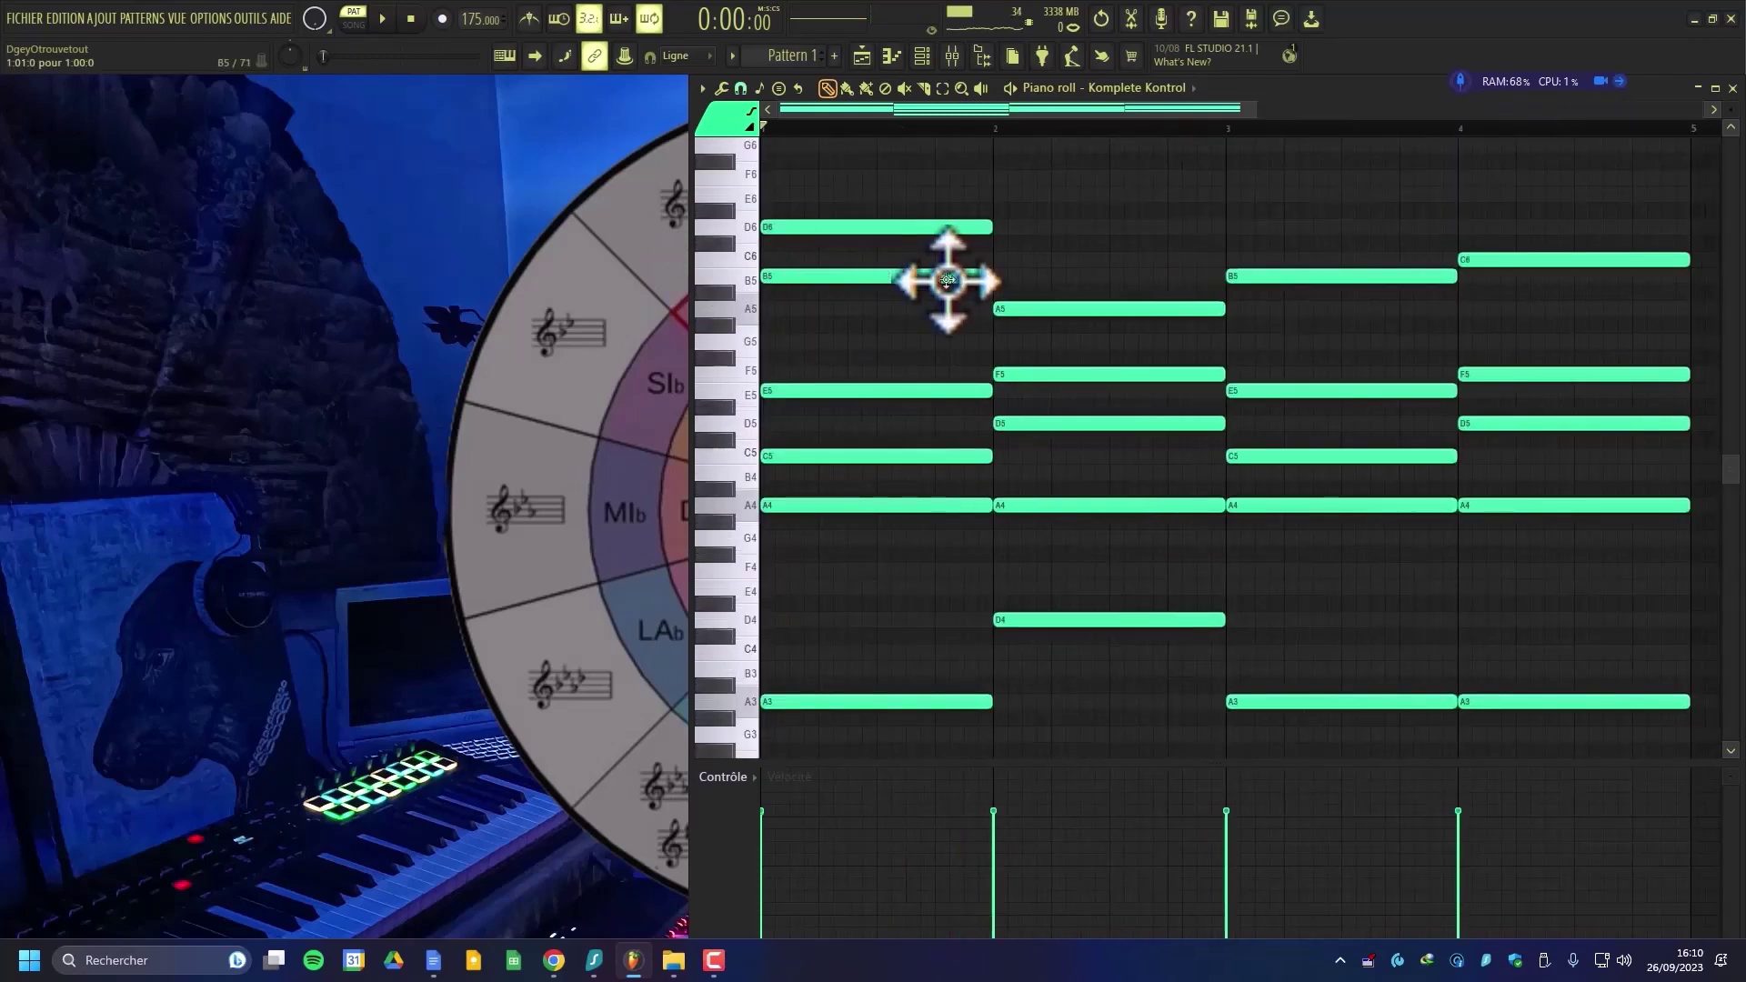
scroll(932, 318, "down", 2)
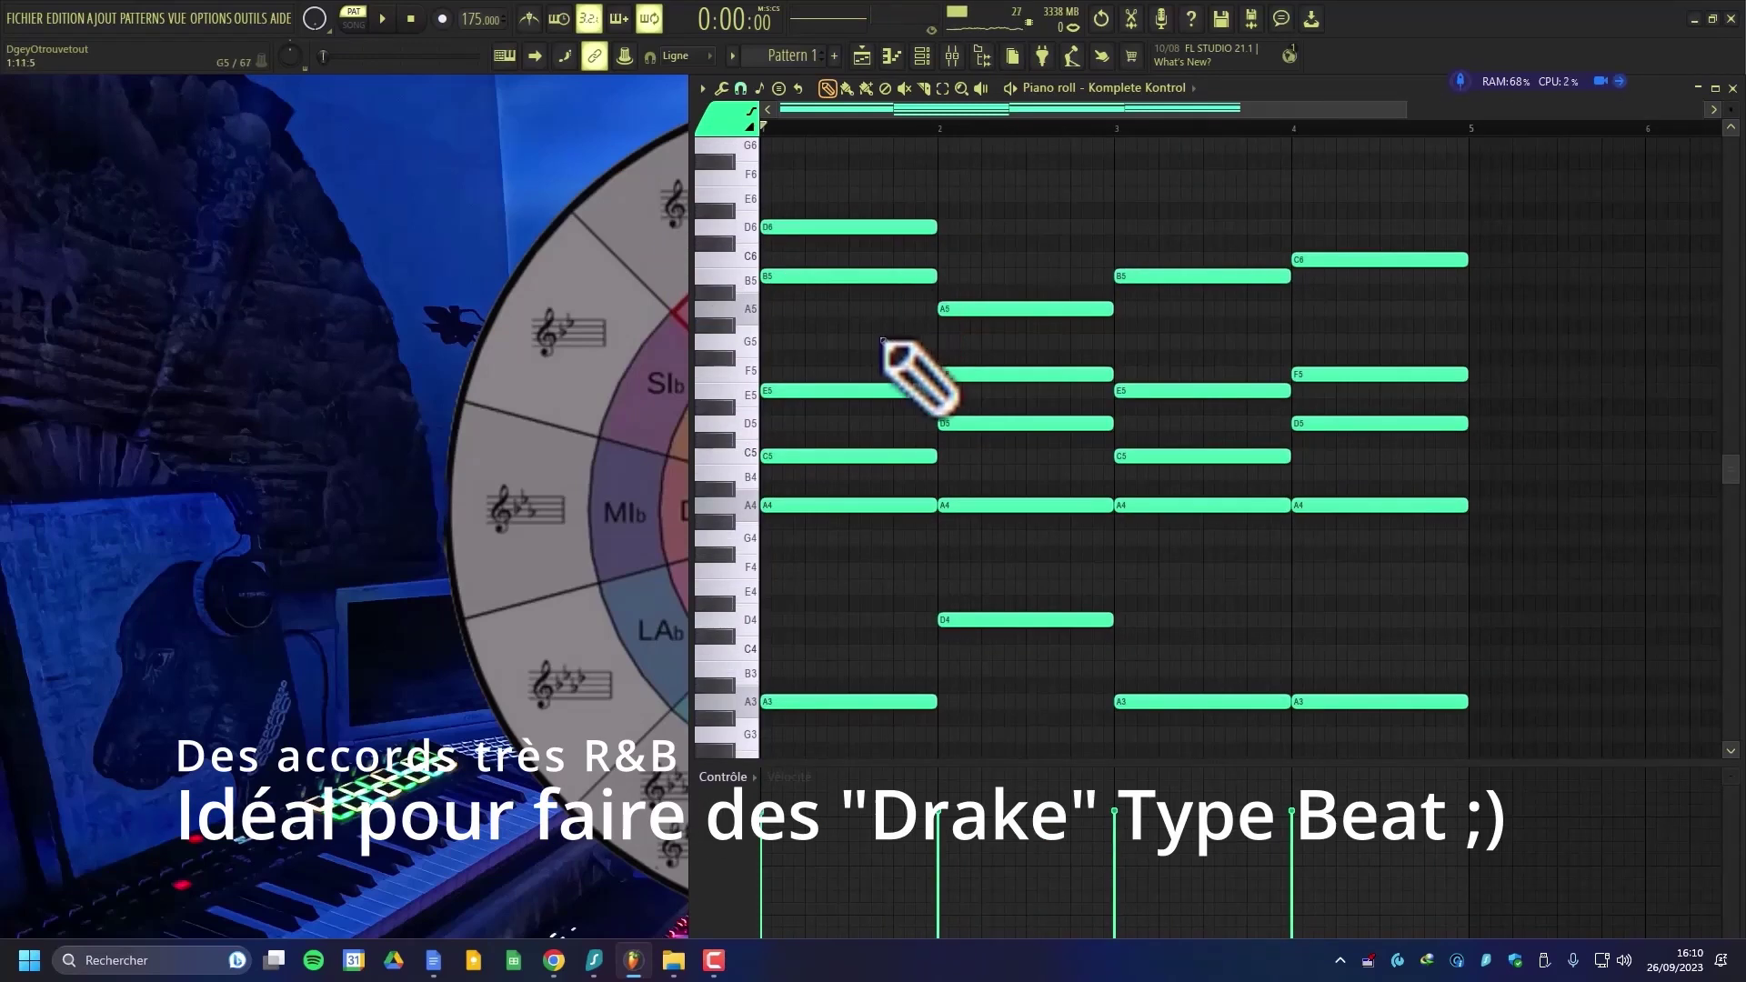
key("ctrl+a")
key("Delete")
- Place a rising A natural minor scale from A4 to A5 in consecutive half-bar notes across bars 1 to 4
left_click(769, 505)
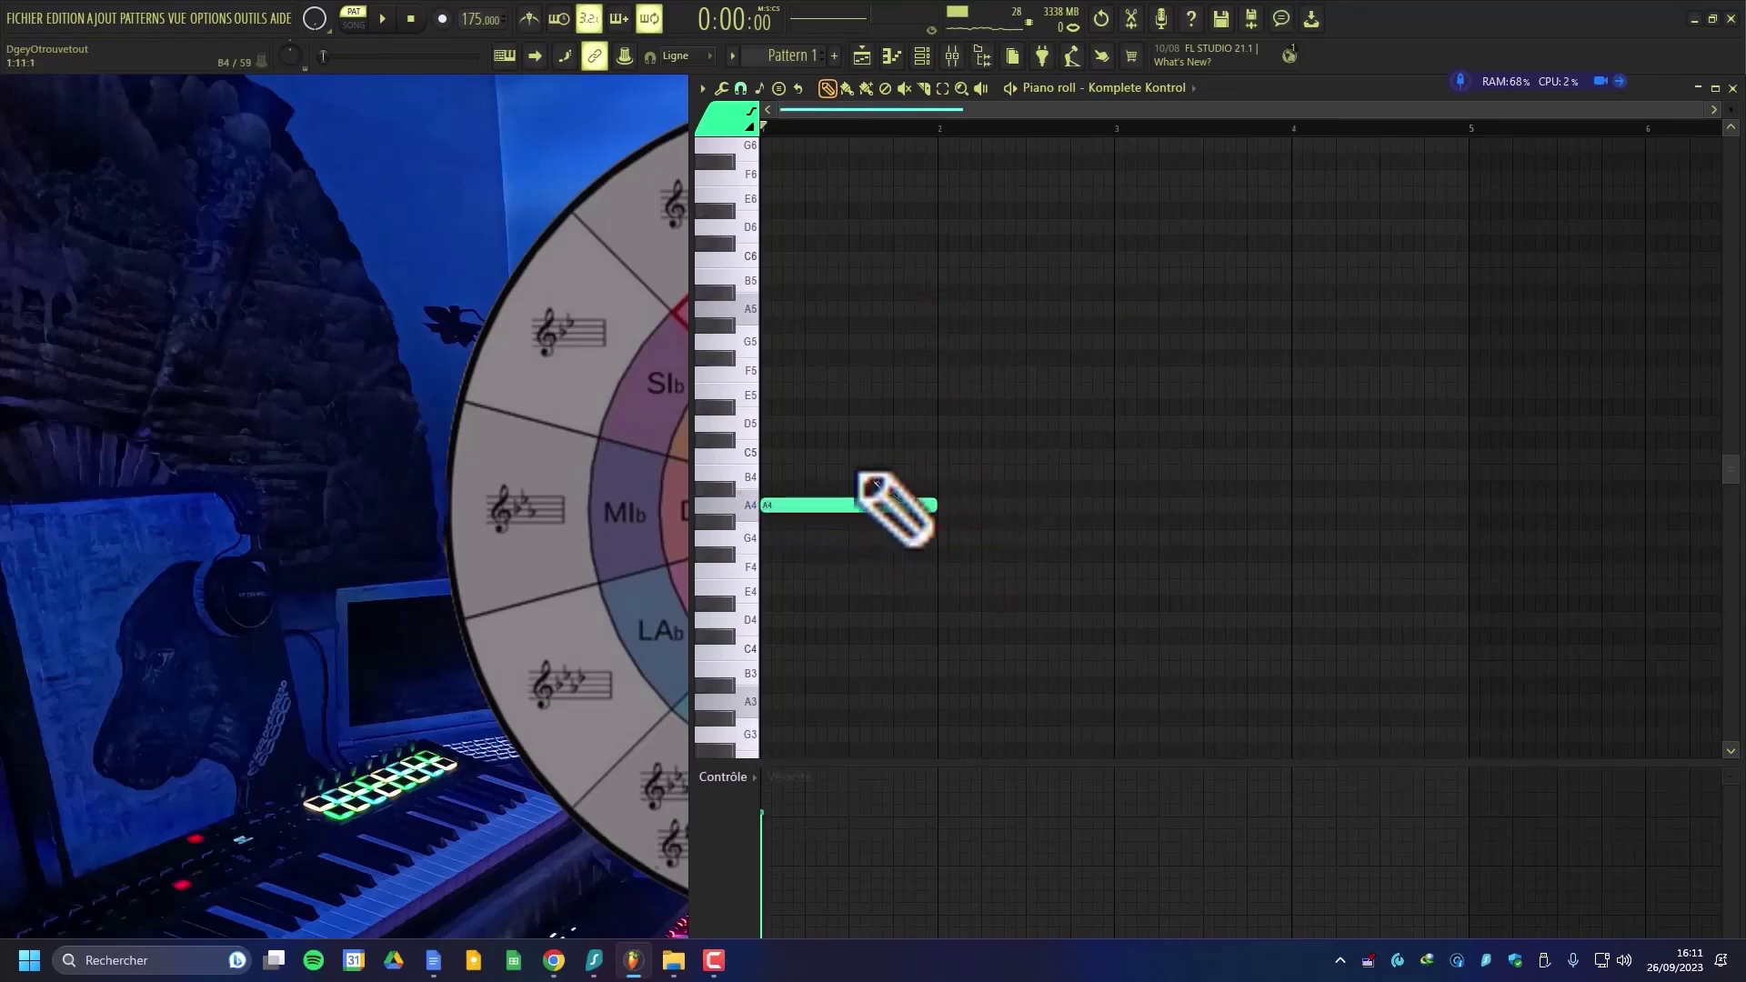
left_click_drag(937, 505, 850, 505)
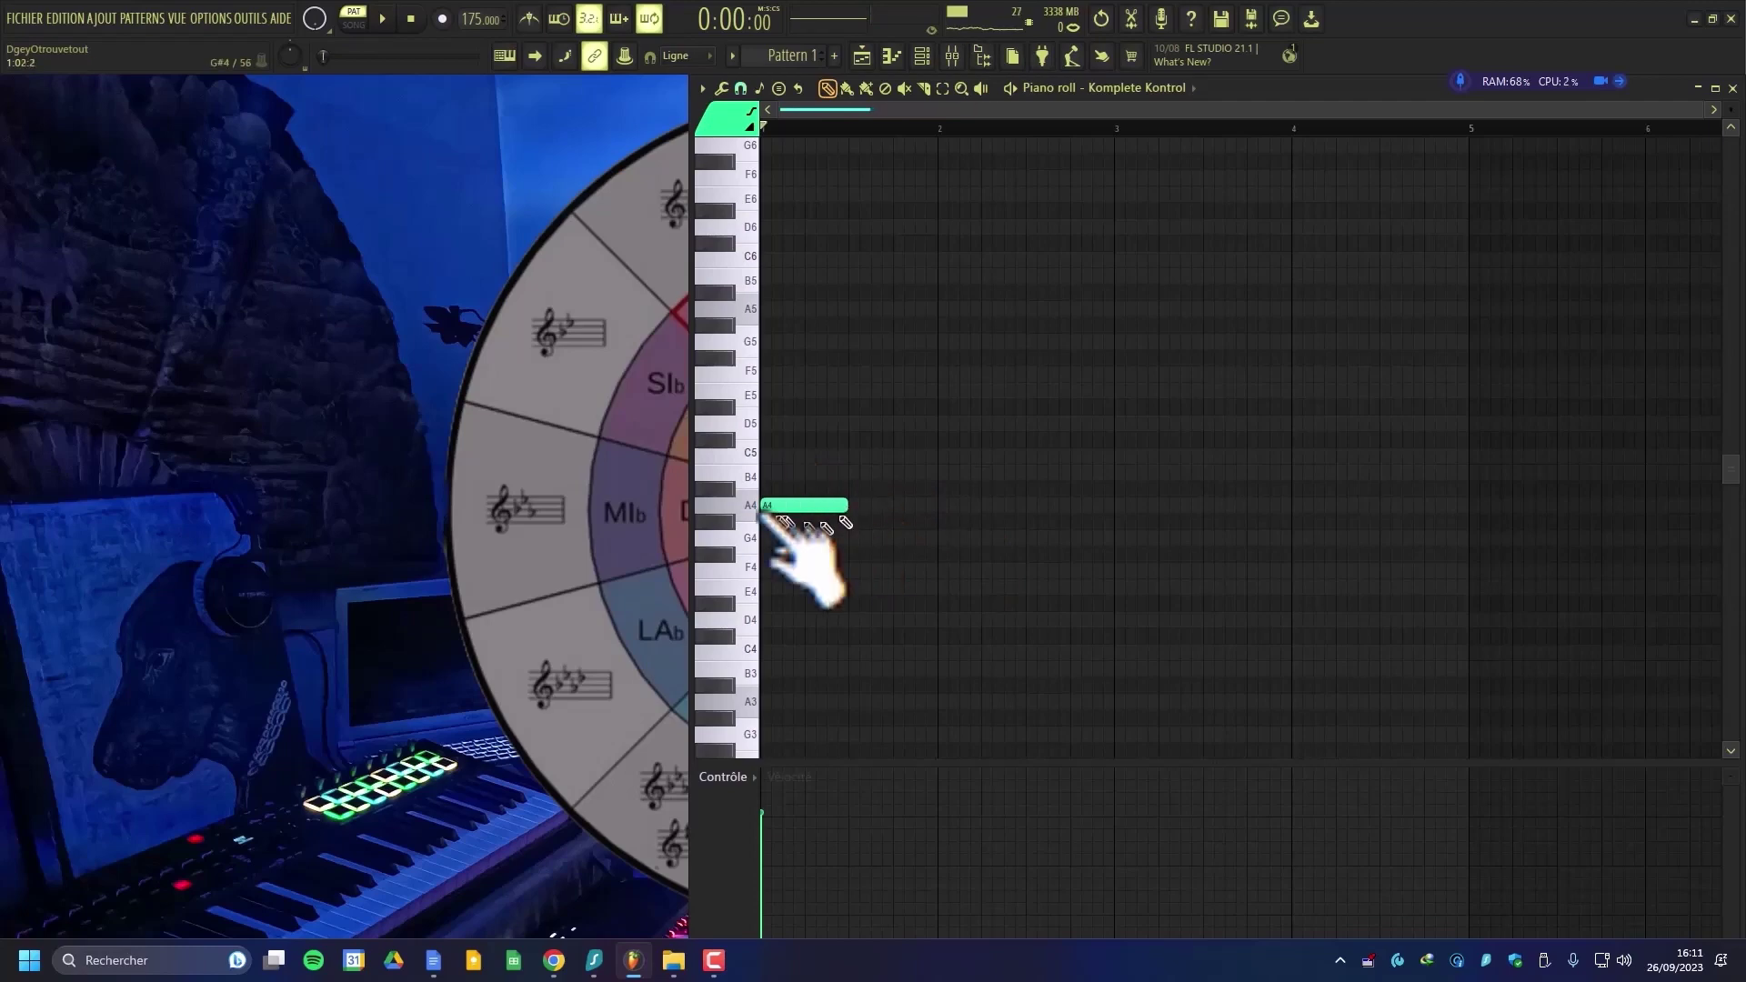
left_click(858, 472)
left_click(950, 455)
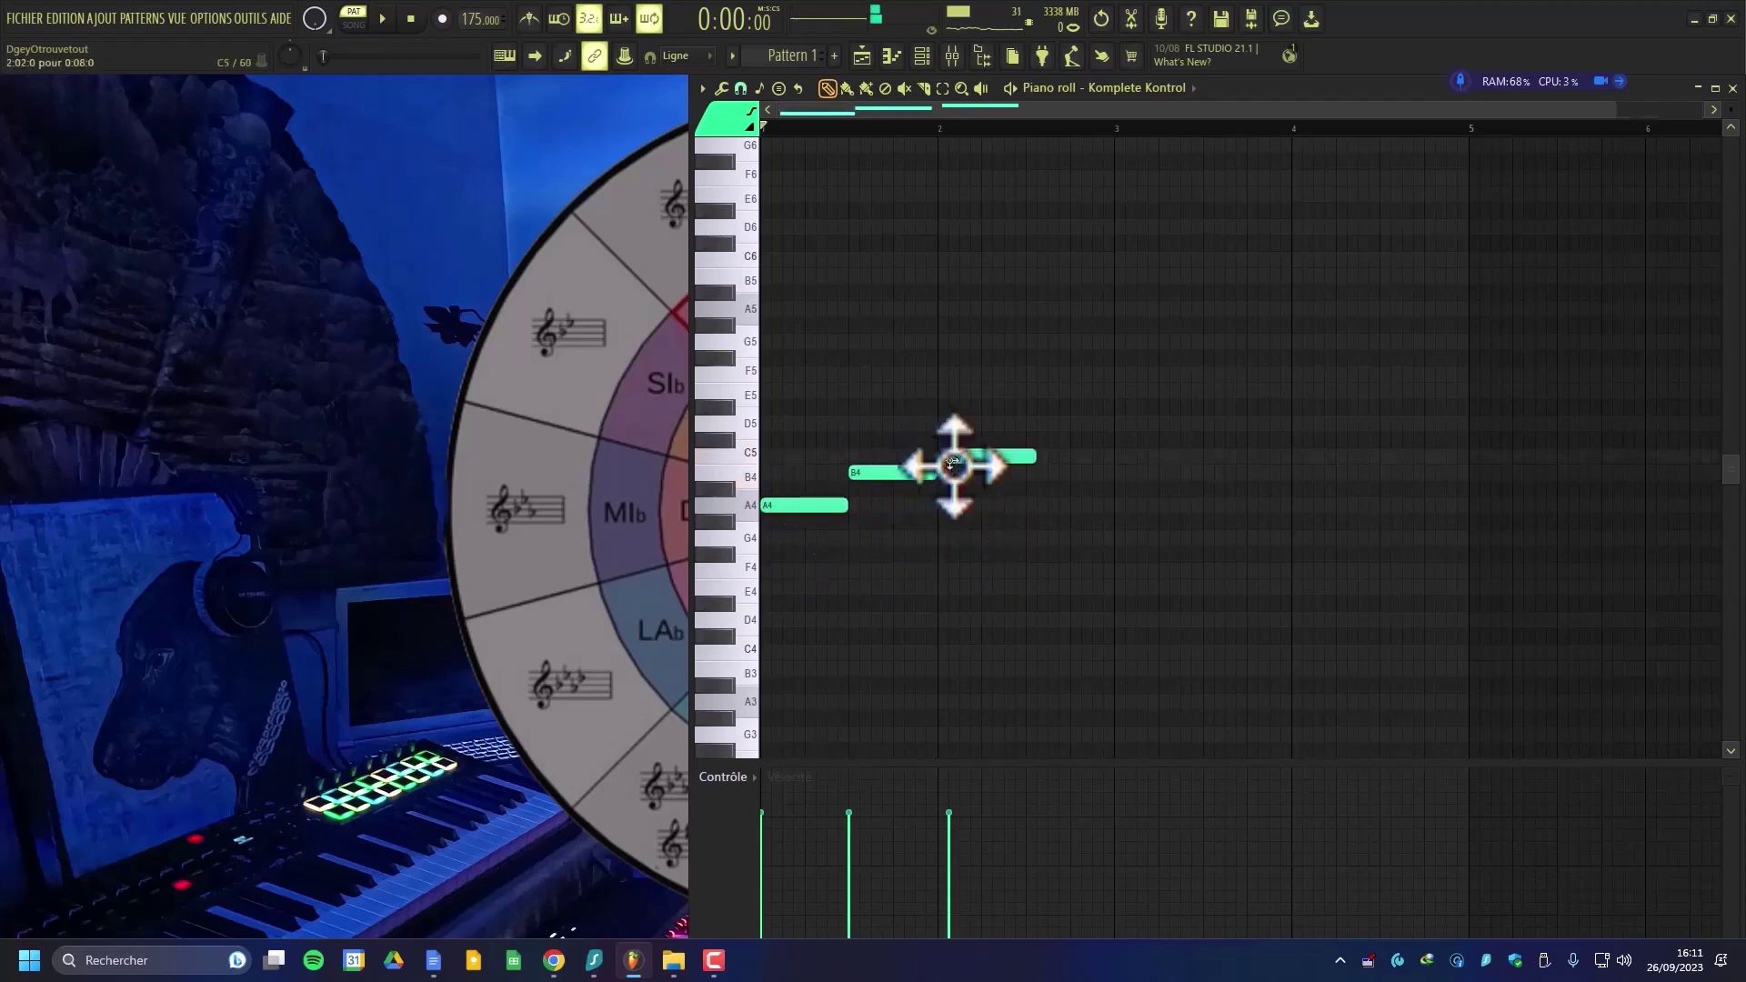
left_click(1037, 423)
left_click(1128, 390)
left_click(1215, 374)
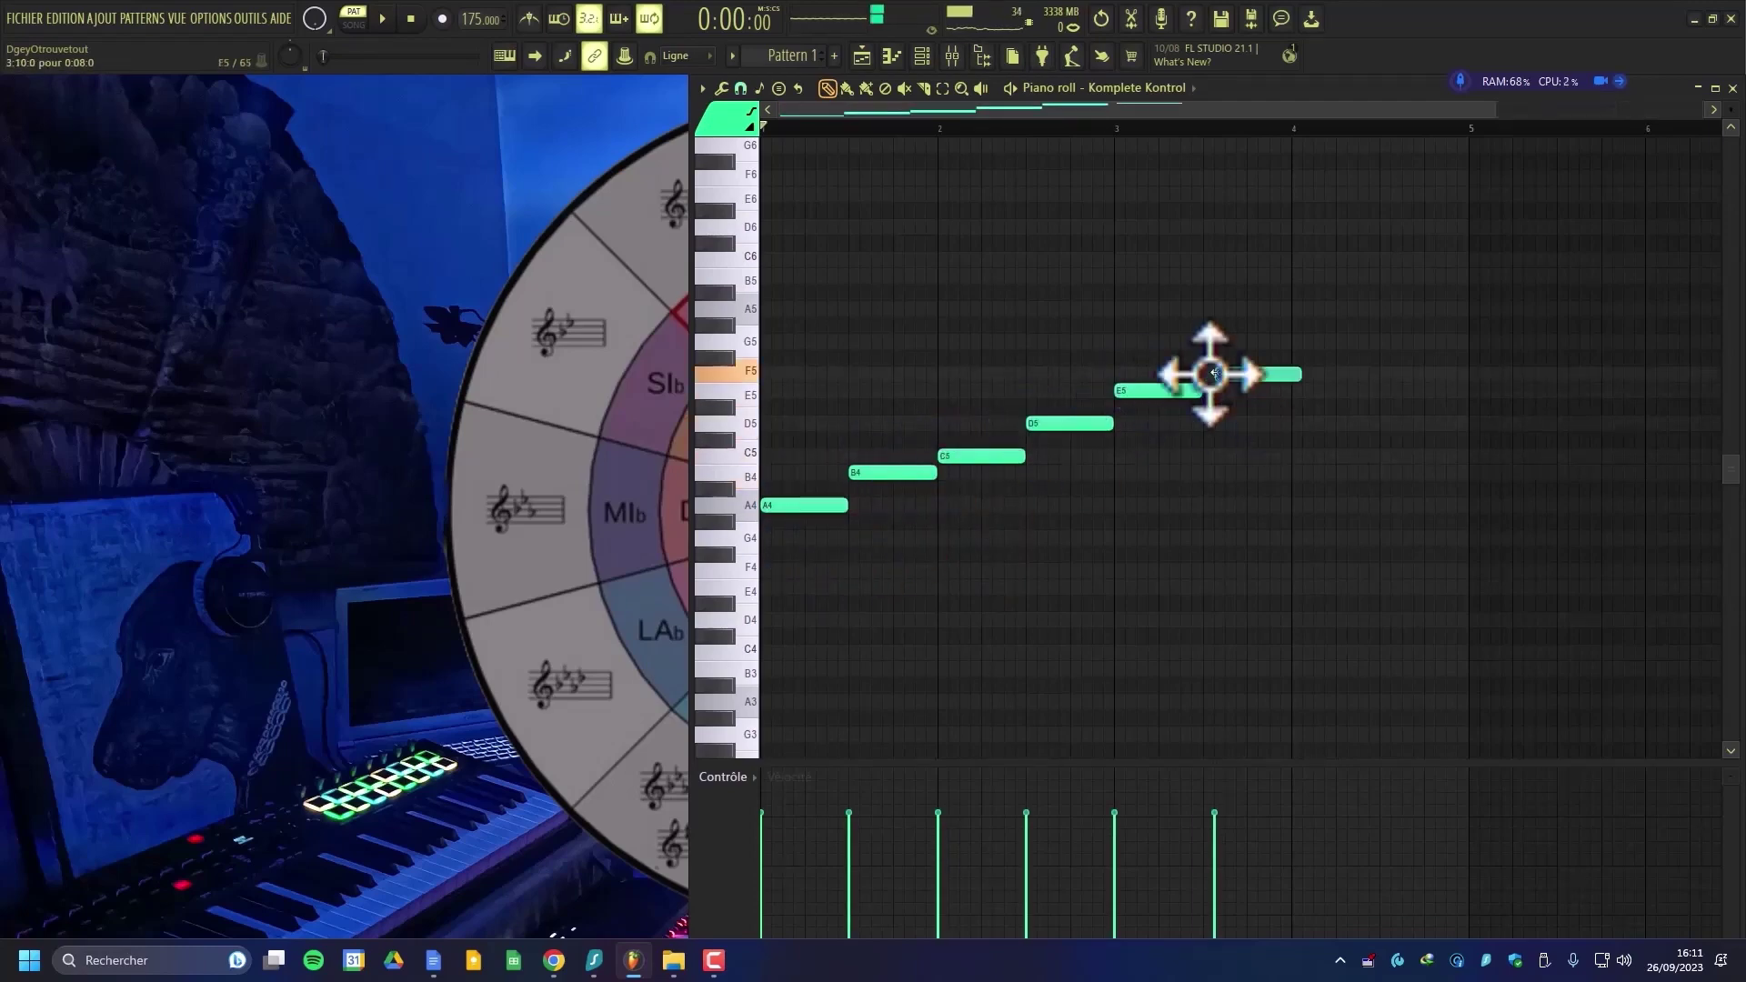
left_click(1301, 341)
left_click(1389, 309)
- Stack half-bar C5 and E5 notes over A4, D5 and F5 over B4, and E5 and G5 over C5
left_click(769, 391)
left_click(769, 456)
left_click(858, 423)
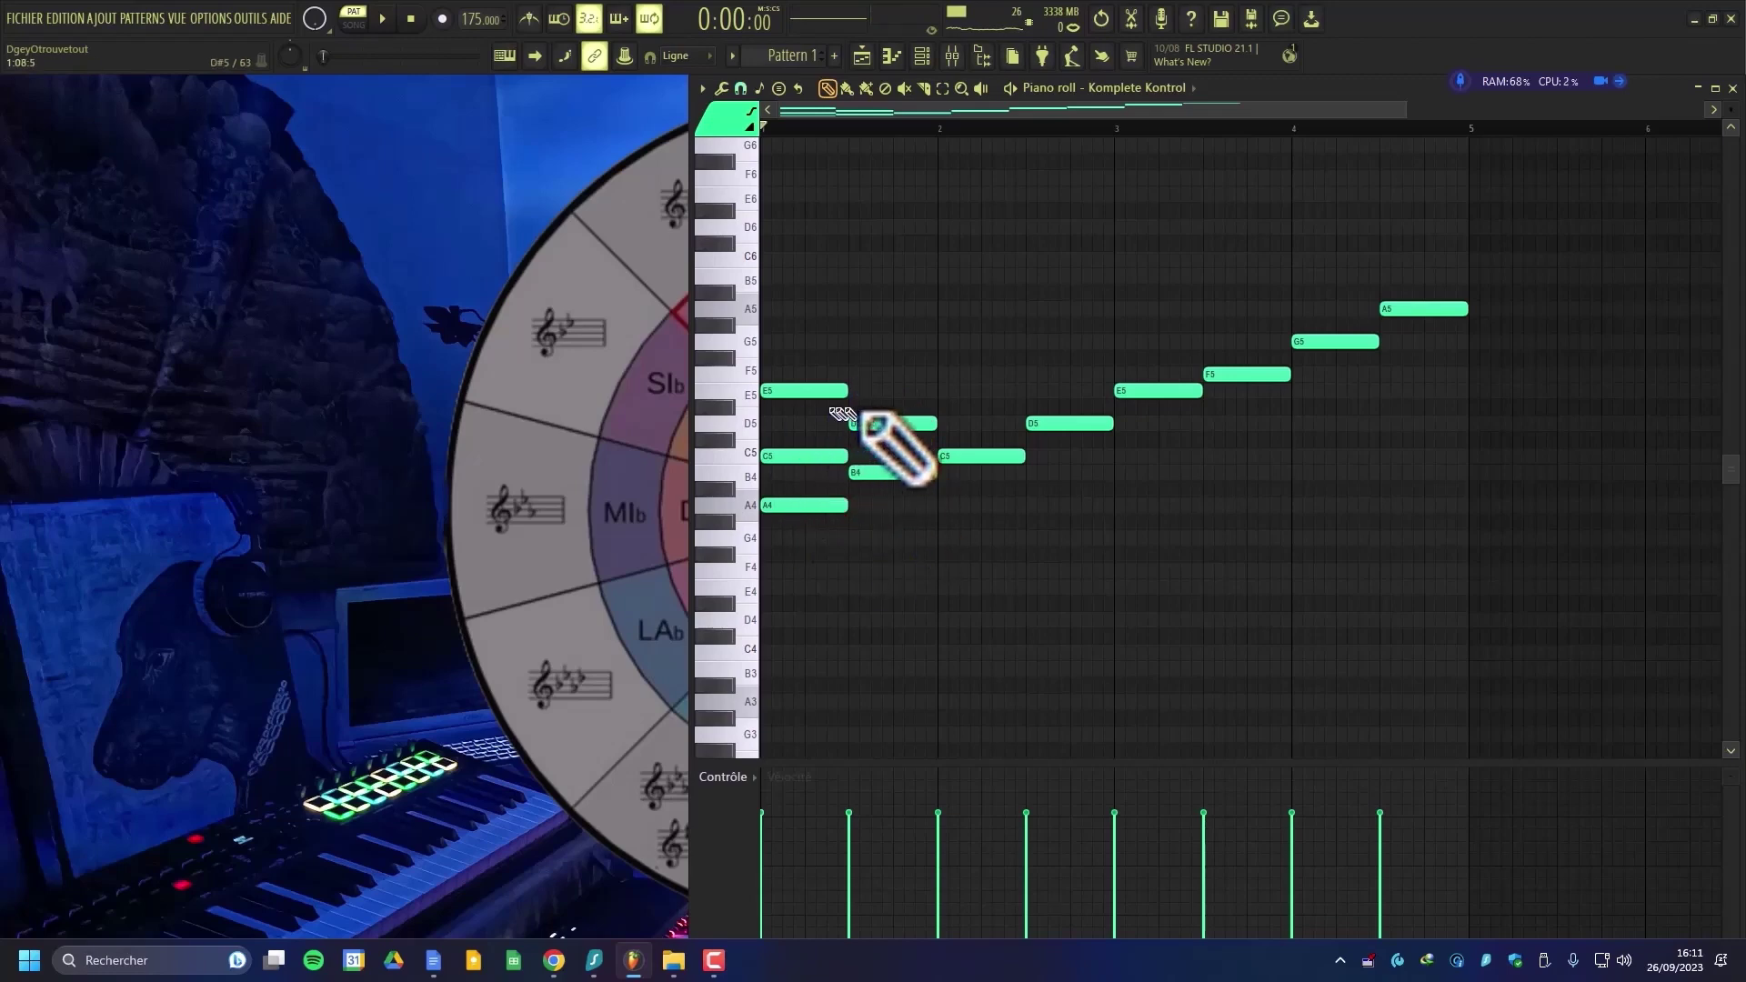
left_click(860, 374)
left_click(945, 391)
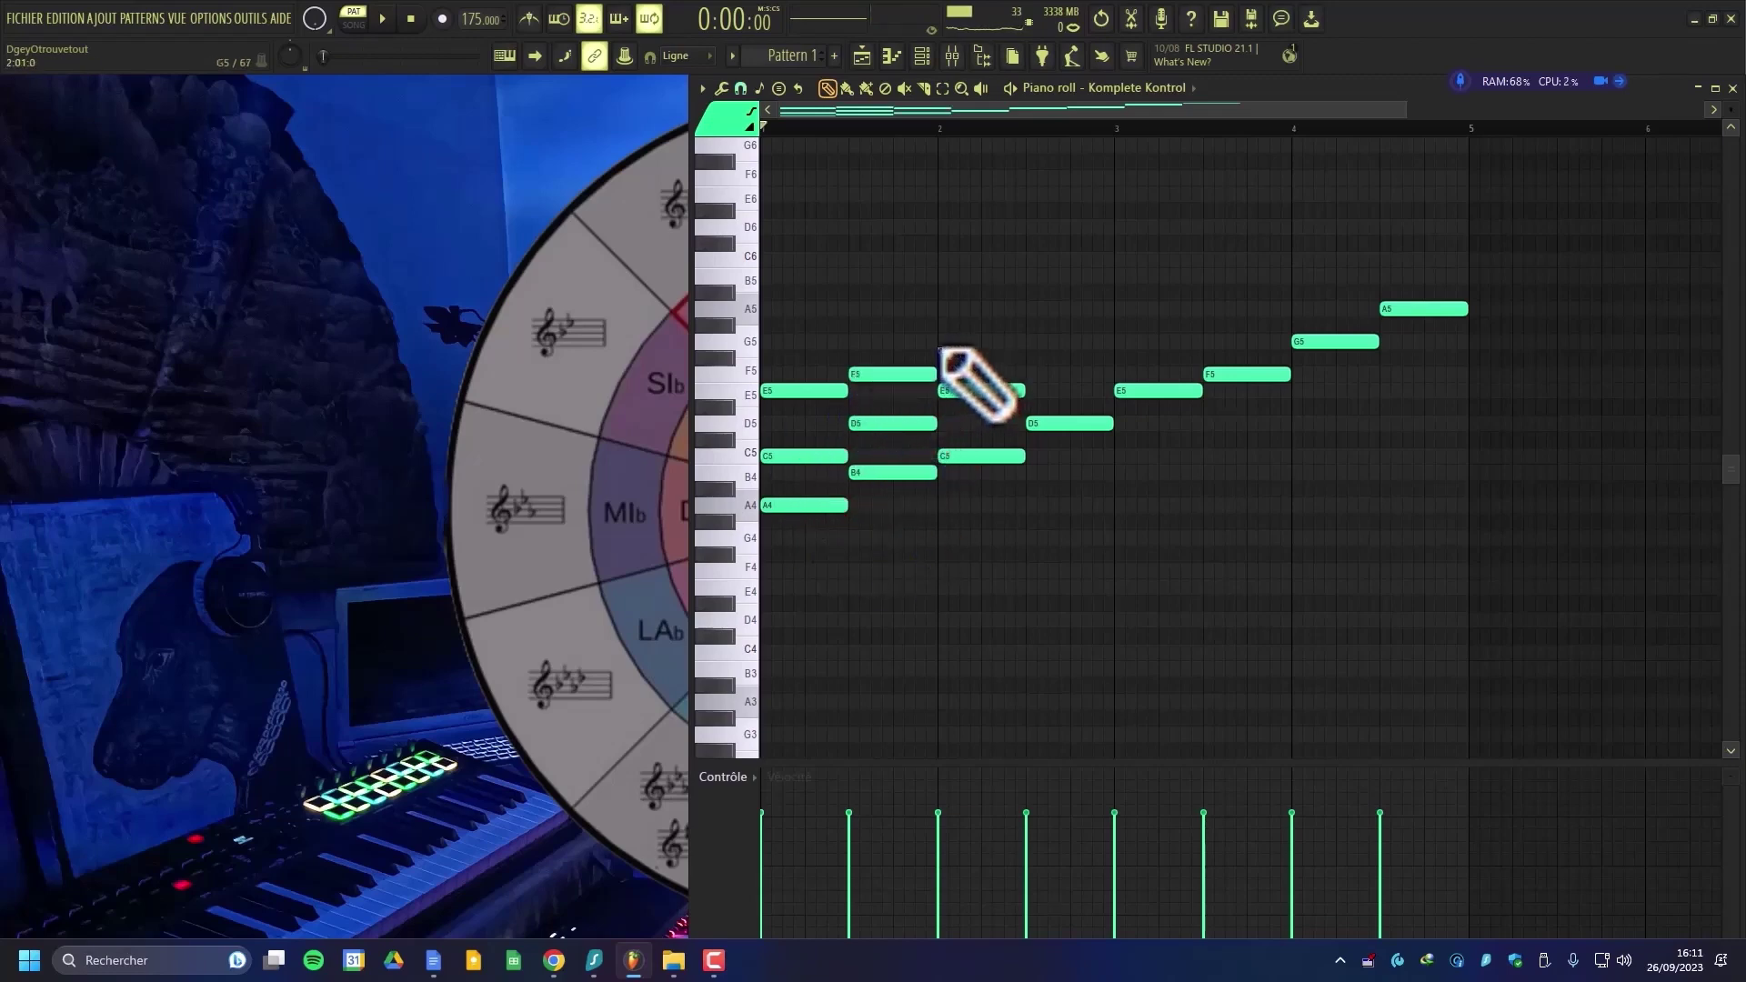
left_click(953, 344)
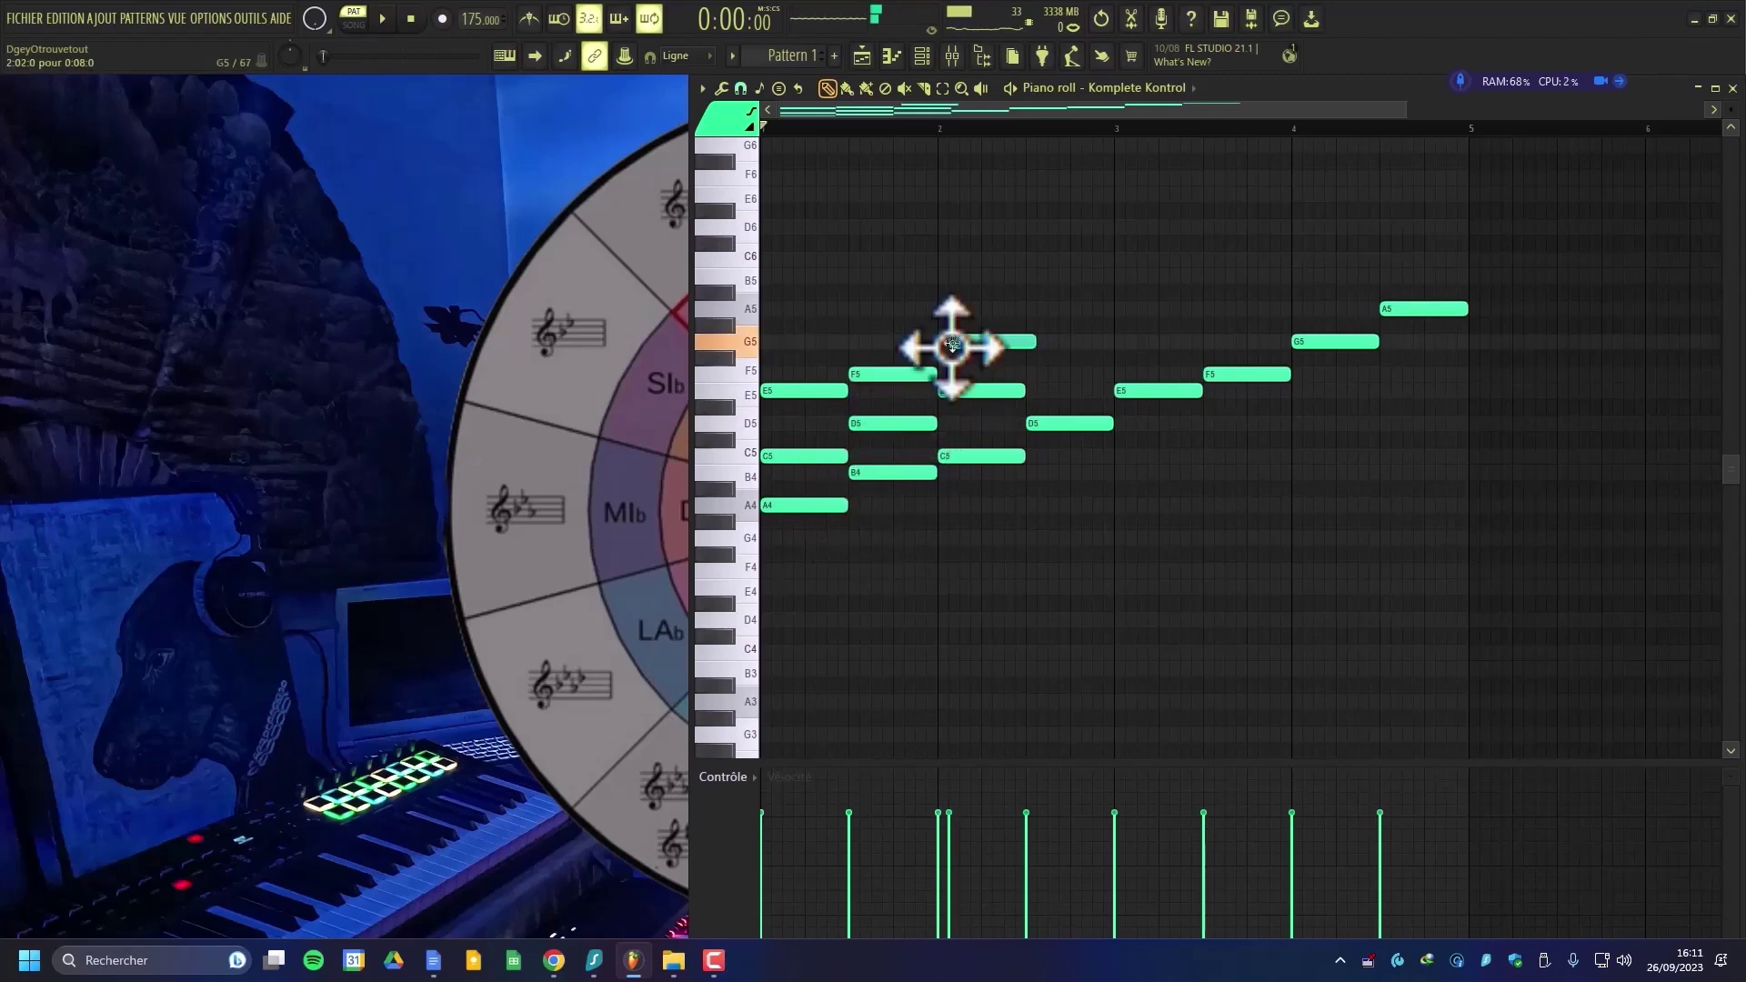
left_click_drag(949, 346, 939, 346)
- Stack the scale third and fifth above the remaining D5, E5, F5, G5 and A5 root notes to complete their triads
left_click(1046, 308)
left_click(1046, 374)
left_click(1137, 342)
left_click(1126, 276)
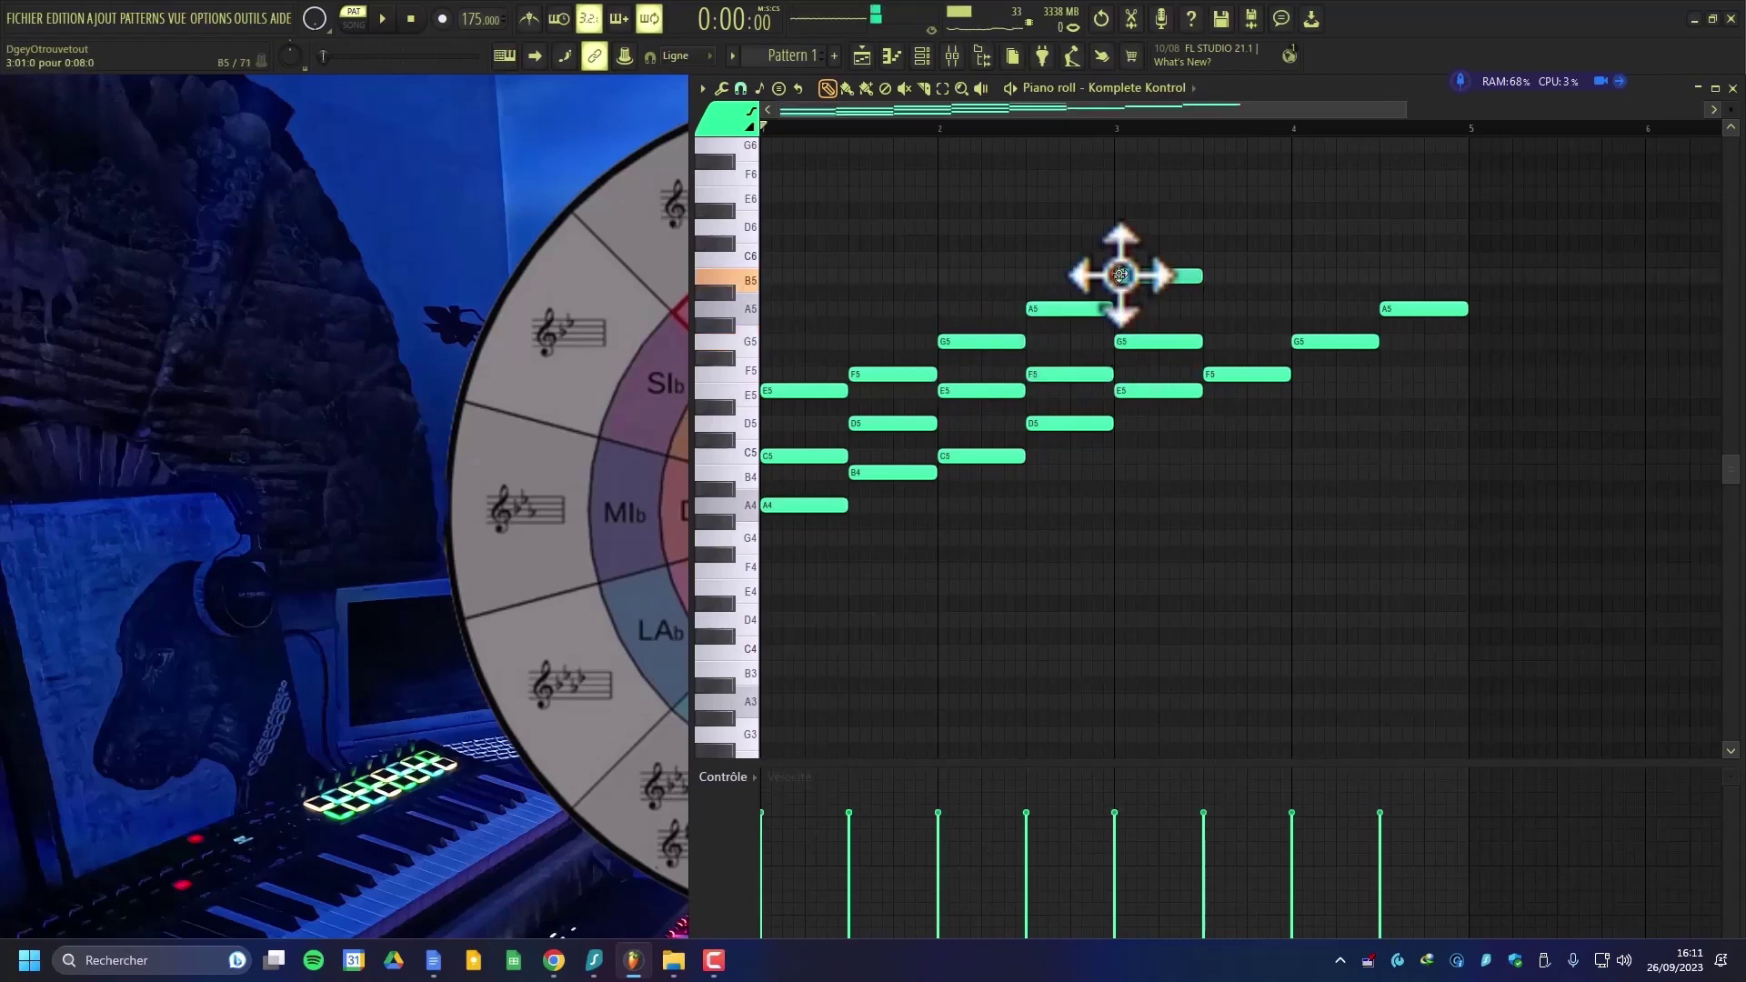
left_click(1307, 276)
left_click(1309, 227)
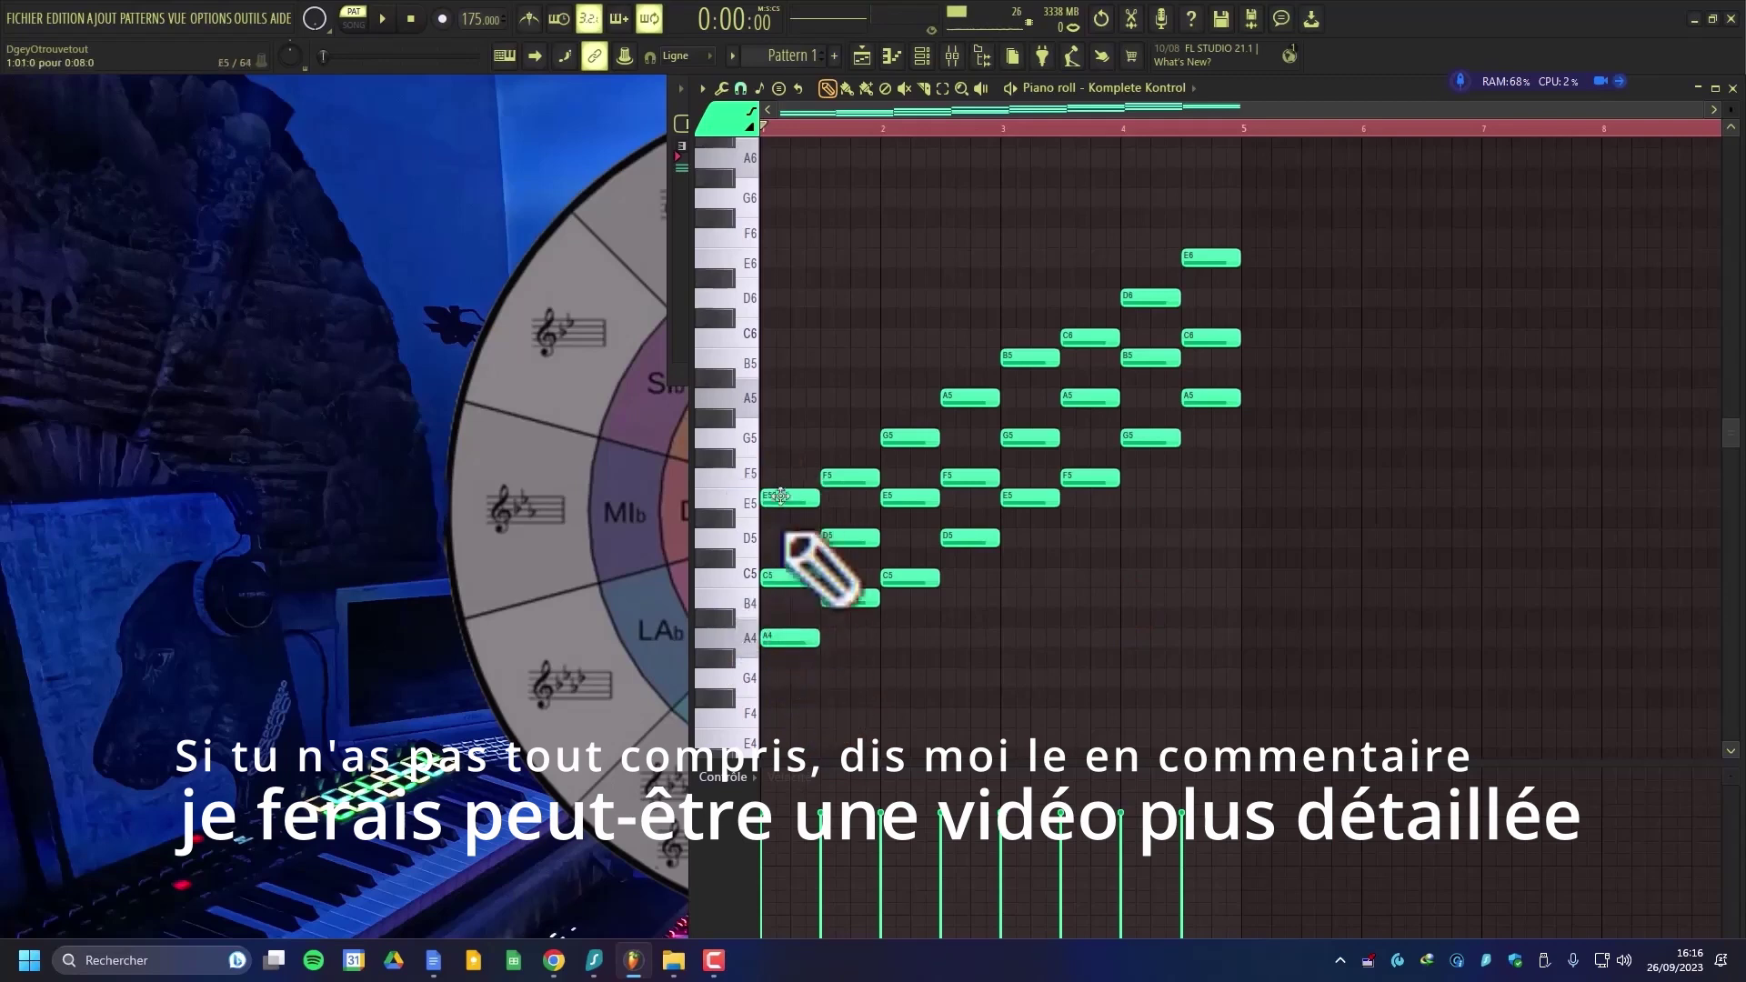
- Delete the final A5–C6–E6 chord and the second chord of B4, D5 and F5
right_click(1215, 257)
right_click(1211, 337)
right_click(1210, 397)
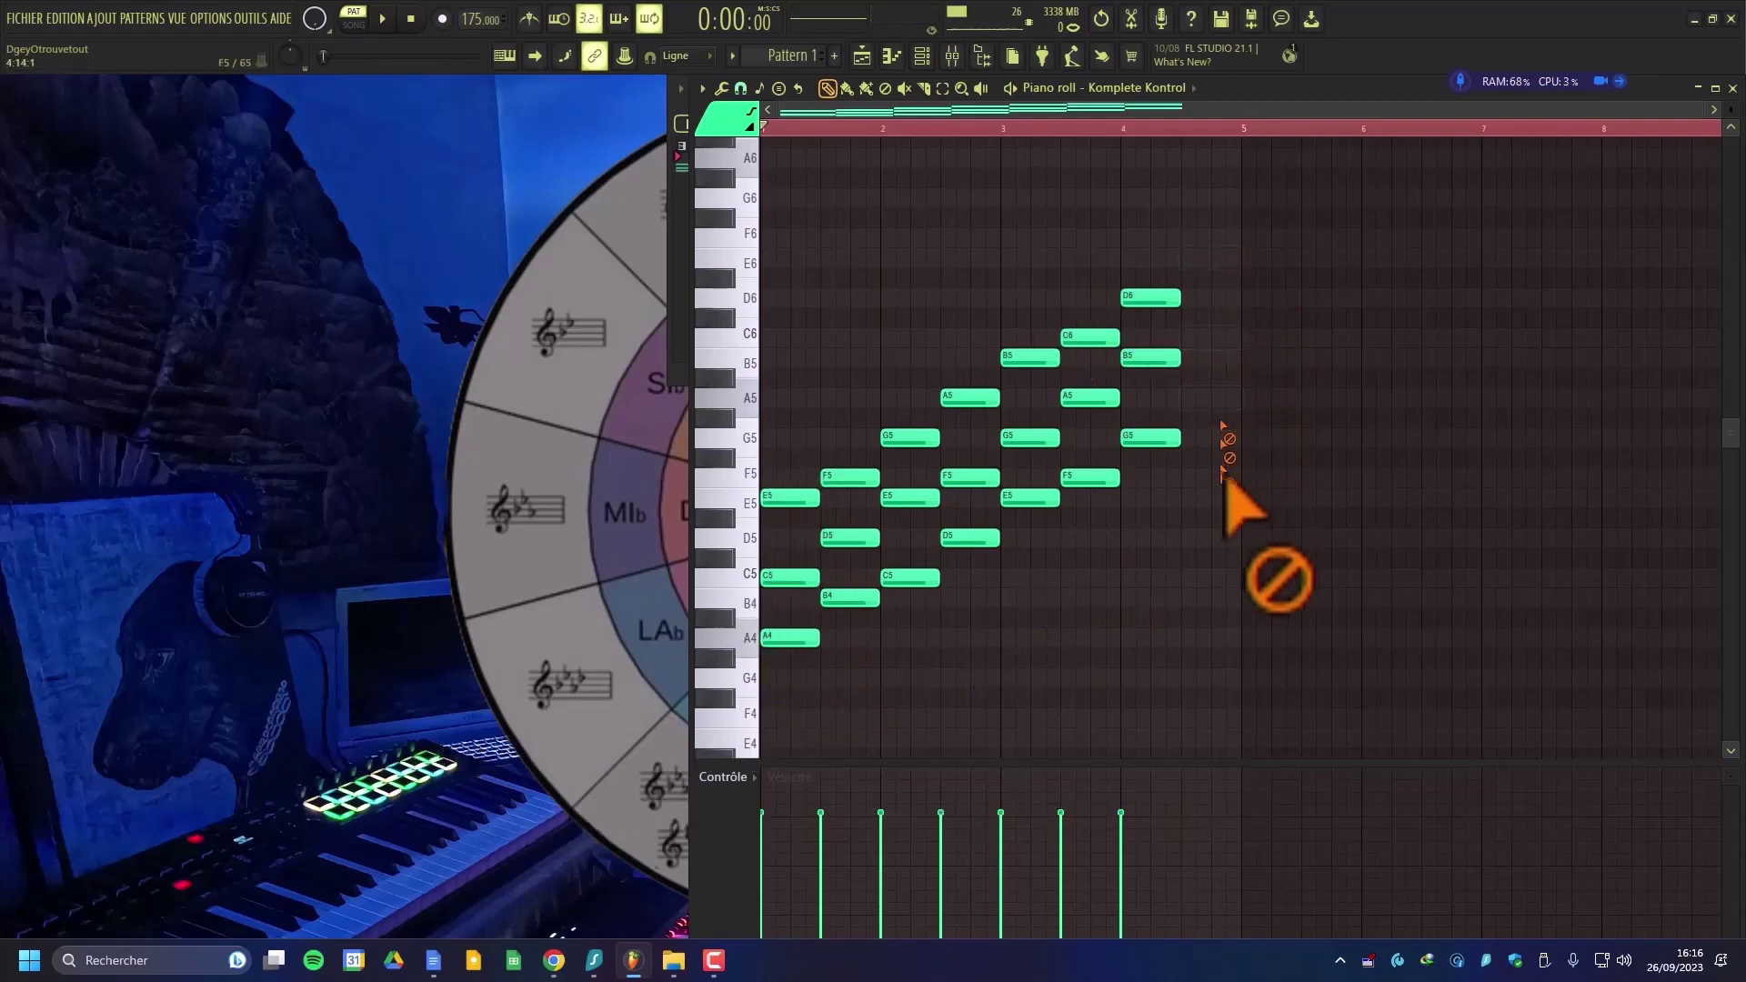
right_click(851, 598)
right_click(850, 537)
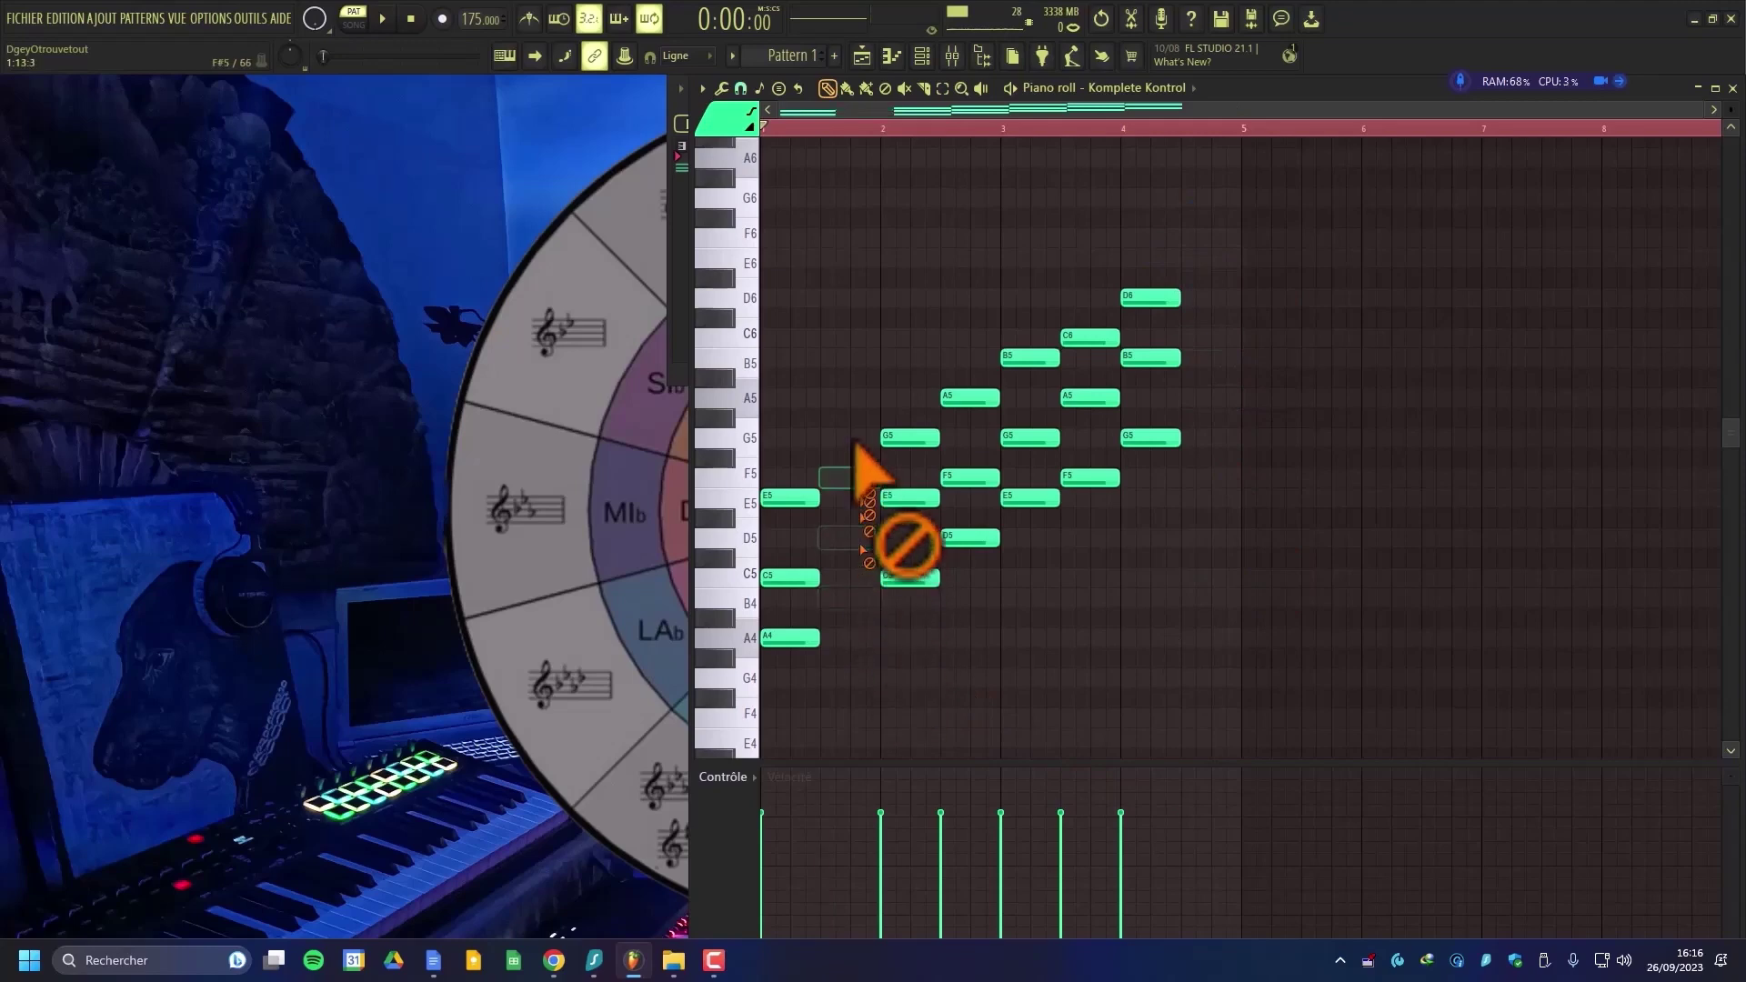
right_click(851, 478)
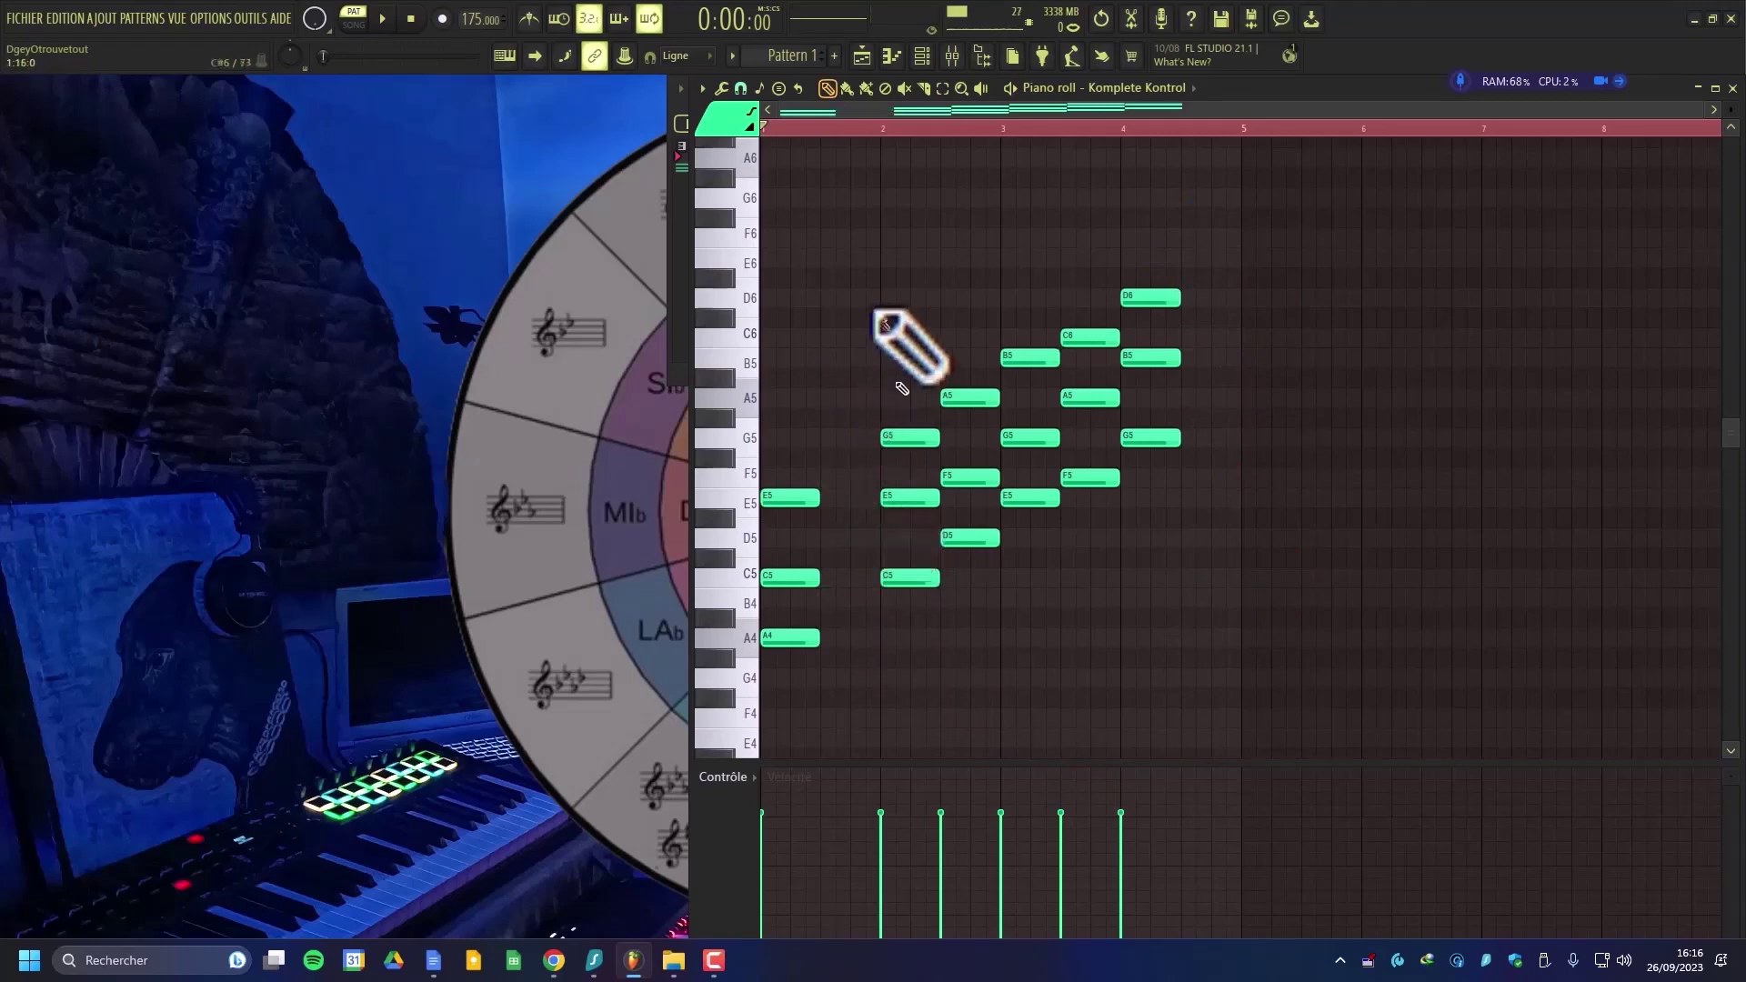
- Shift the five chords after the gap half a bar earlier, and delete all the notes from the piano roll
left_click_drag(873, 292, 1222, 567)
left_click_drag(903, 583, 845, 587)
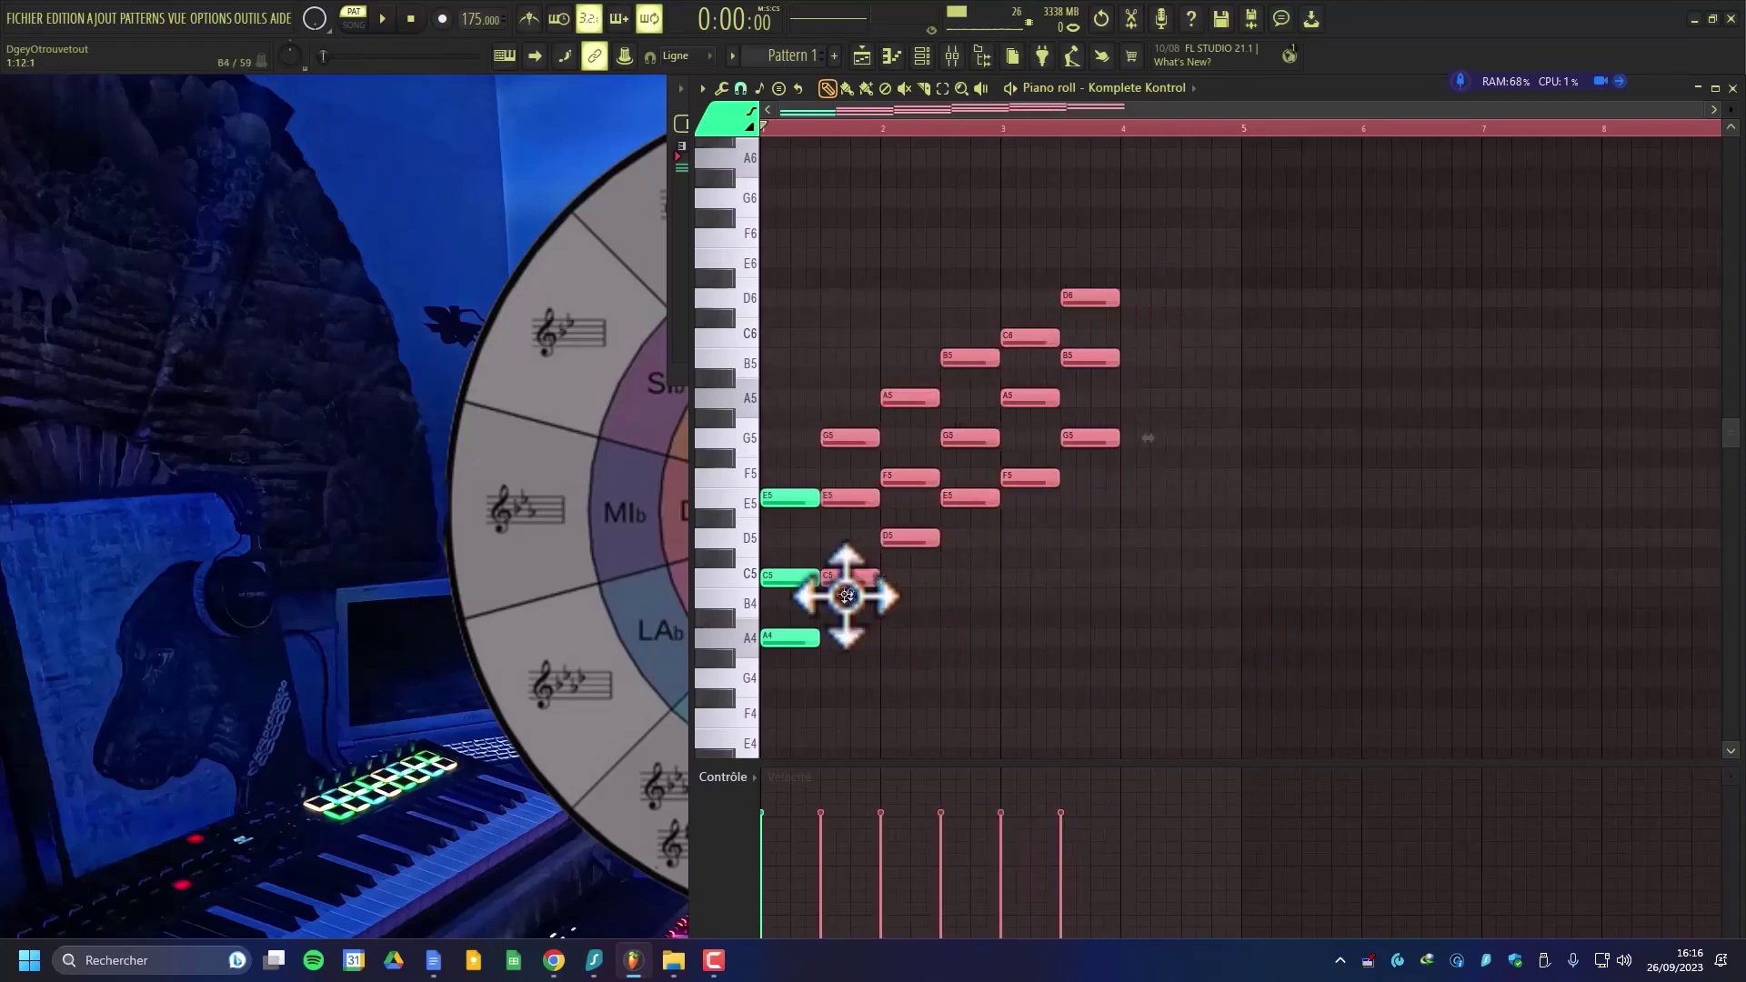
left_click_drag(768, 328, 1110, 624)
key("Delete")
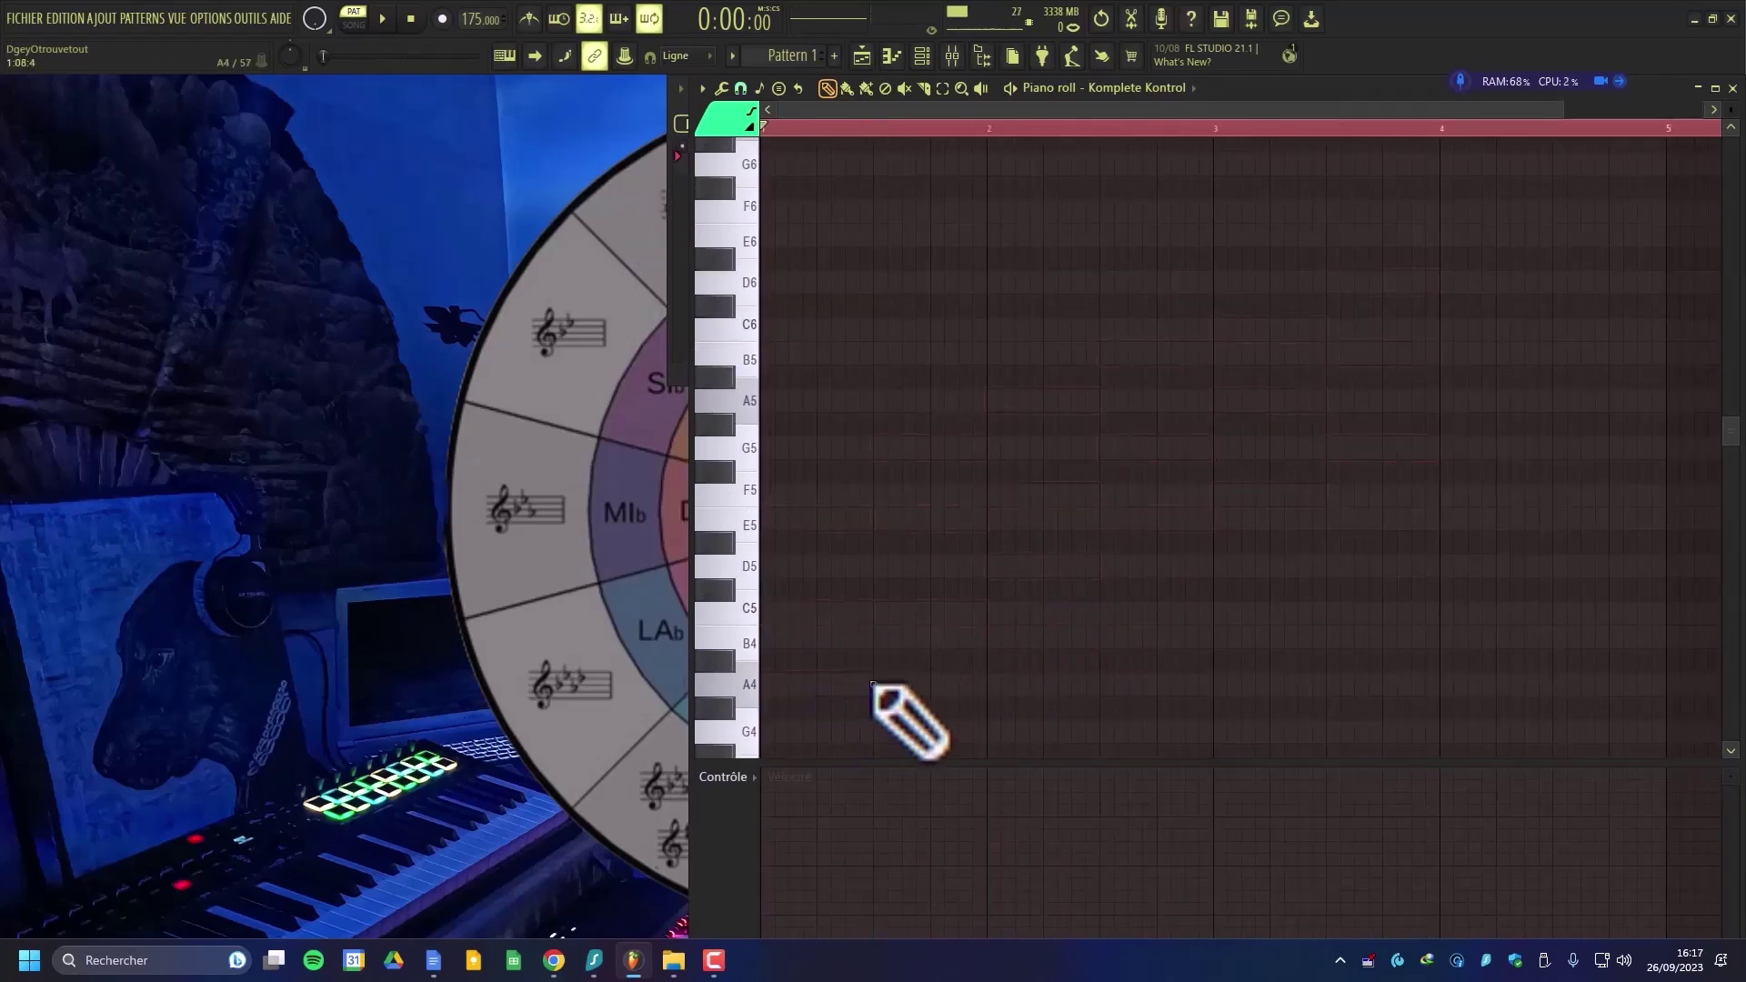
- Build a one-bar A minor chord in bar 1 from A4, C5 and E5
left_click(772, 684)
left_click_drag(780, 687, 1003, 719)
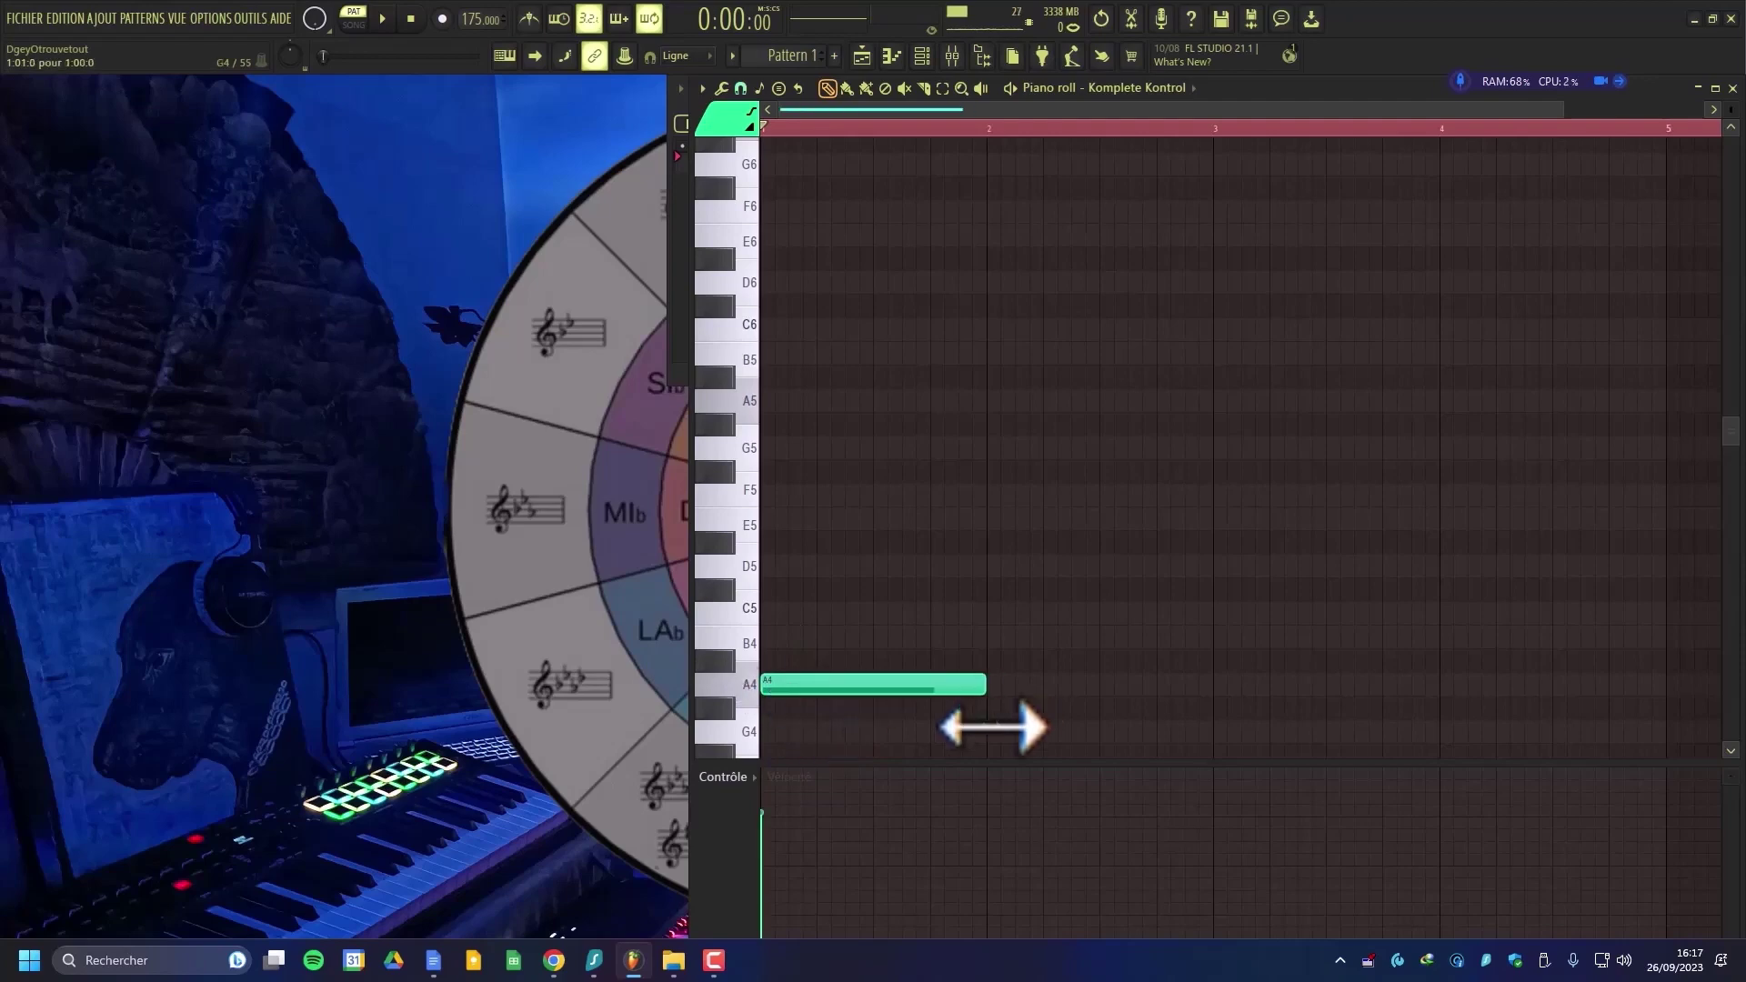
left_click(769, 613)
left_click_drag(769, 566, 747, 506)
scroll(990, 664, "down", 1)
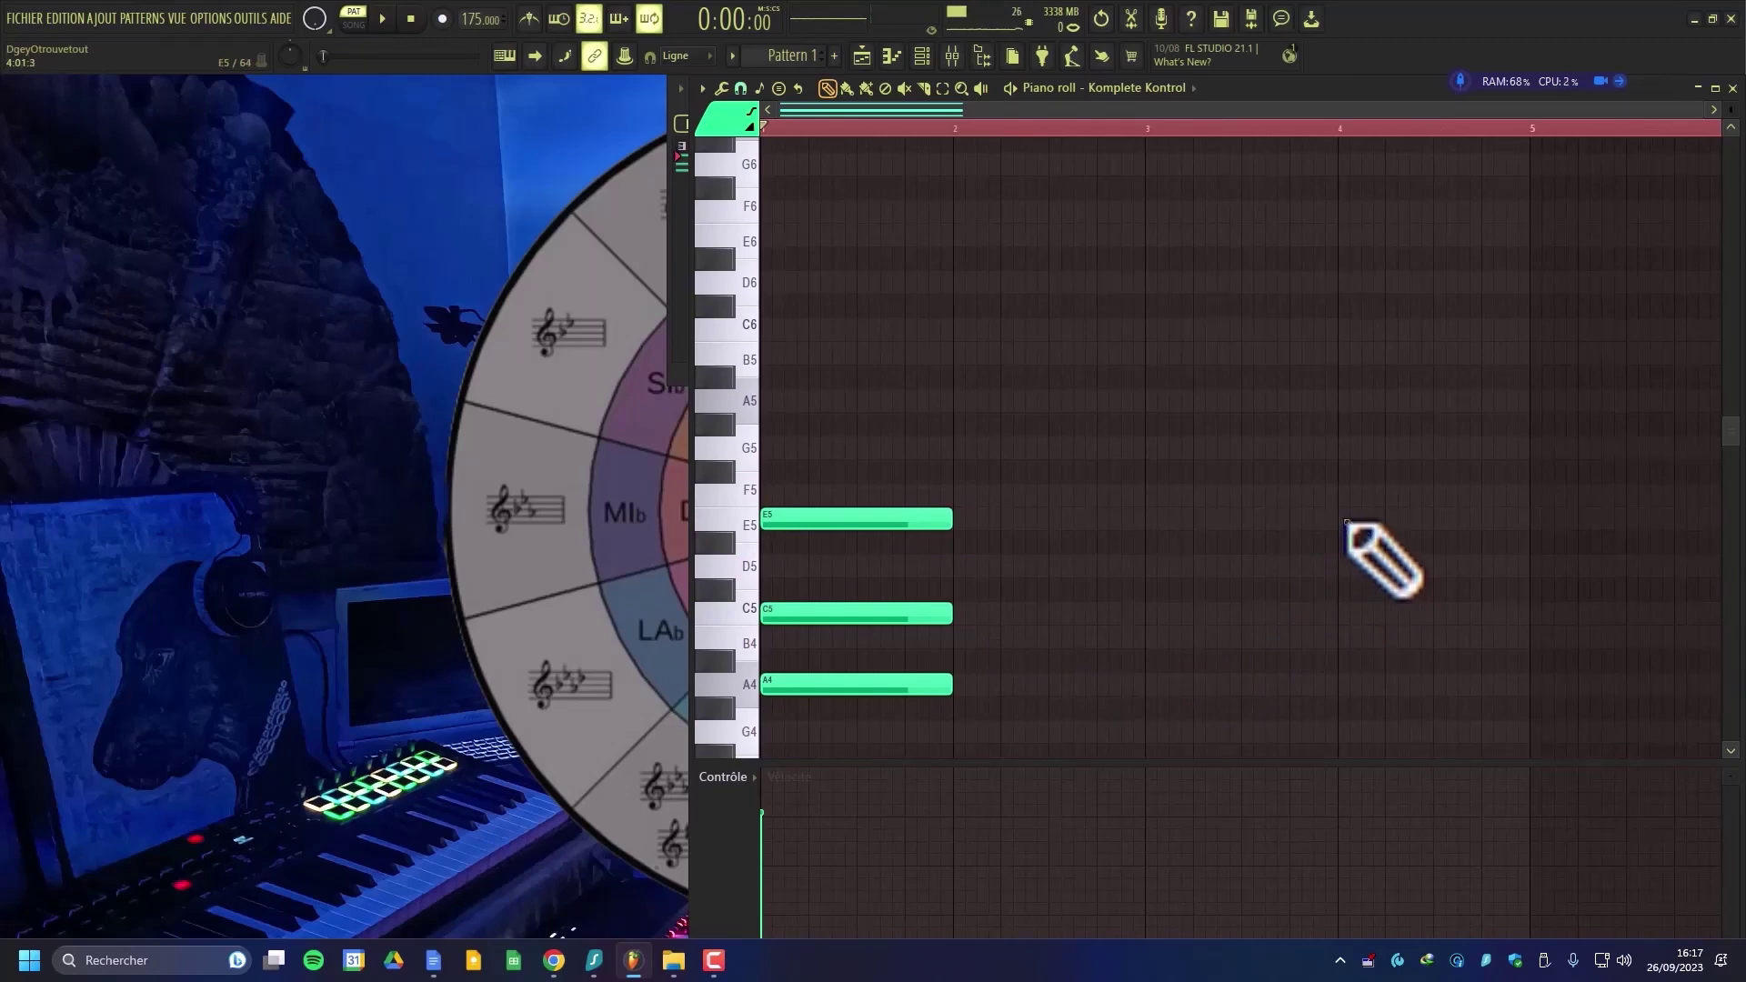
- Build a one-bar E minor chord in bar 4 from E5, G5 and B5, and play it
left_click(1348, 684)
left_click_drag(1349, 640, 1347, 570)
left_click(1347, 515)
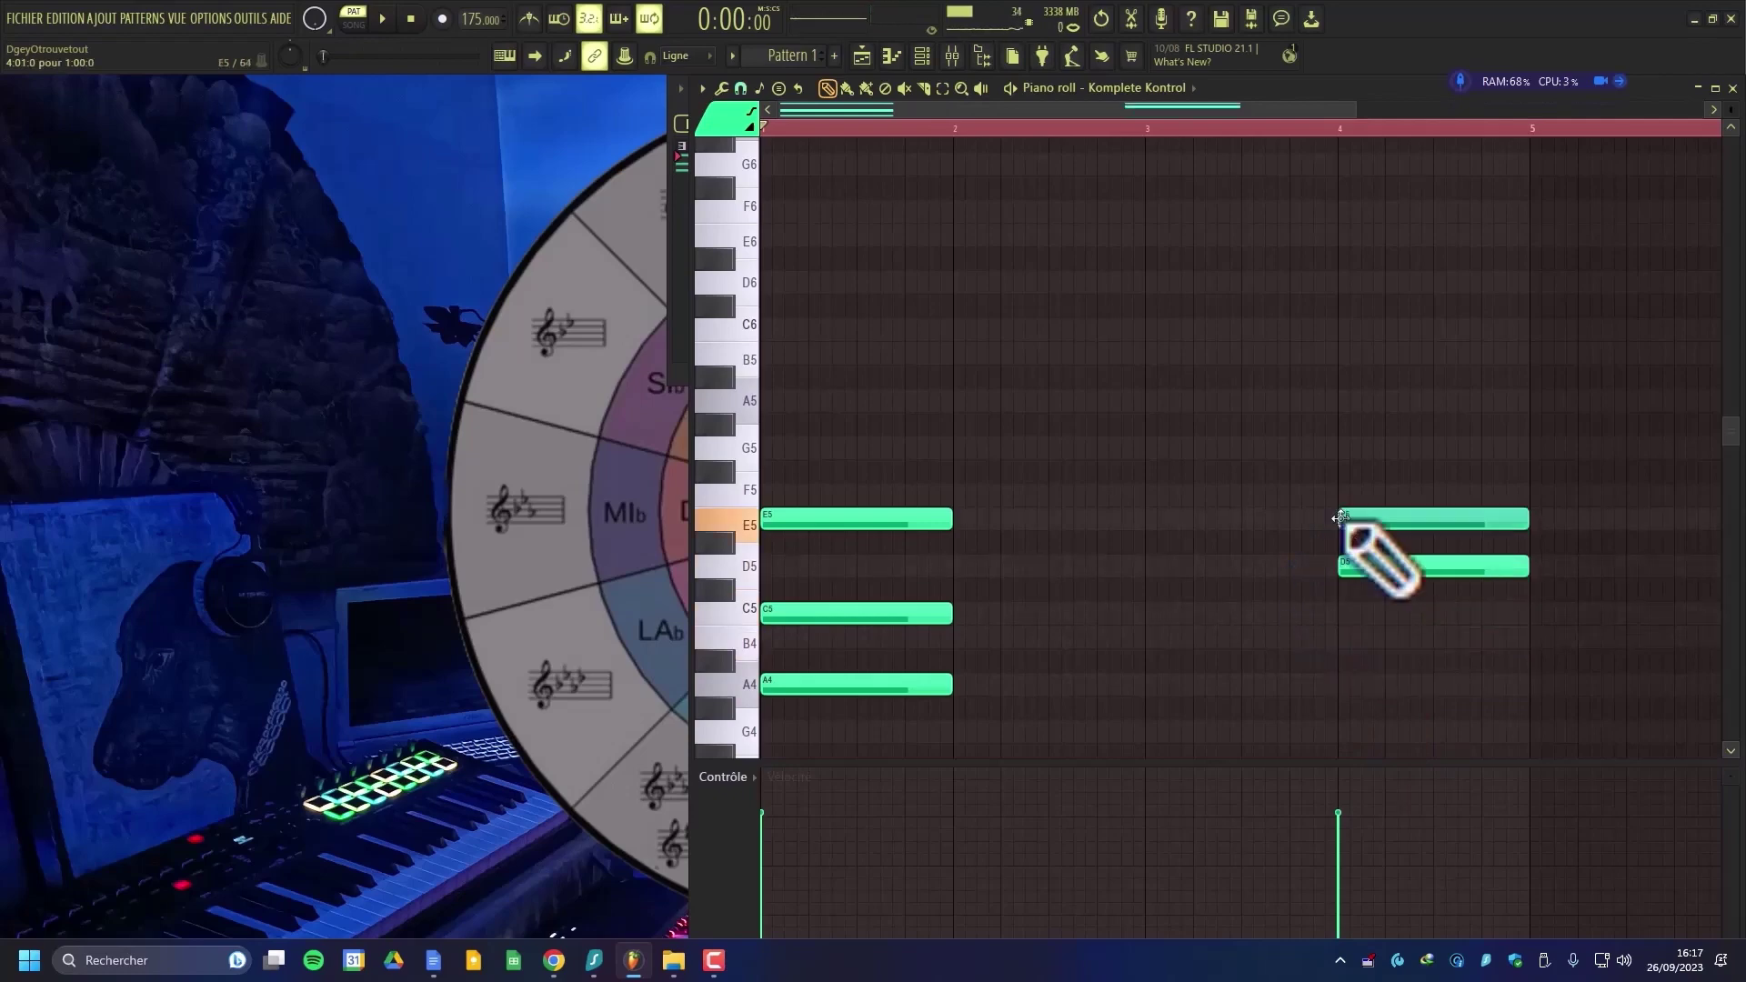
left_click(1342, 450)
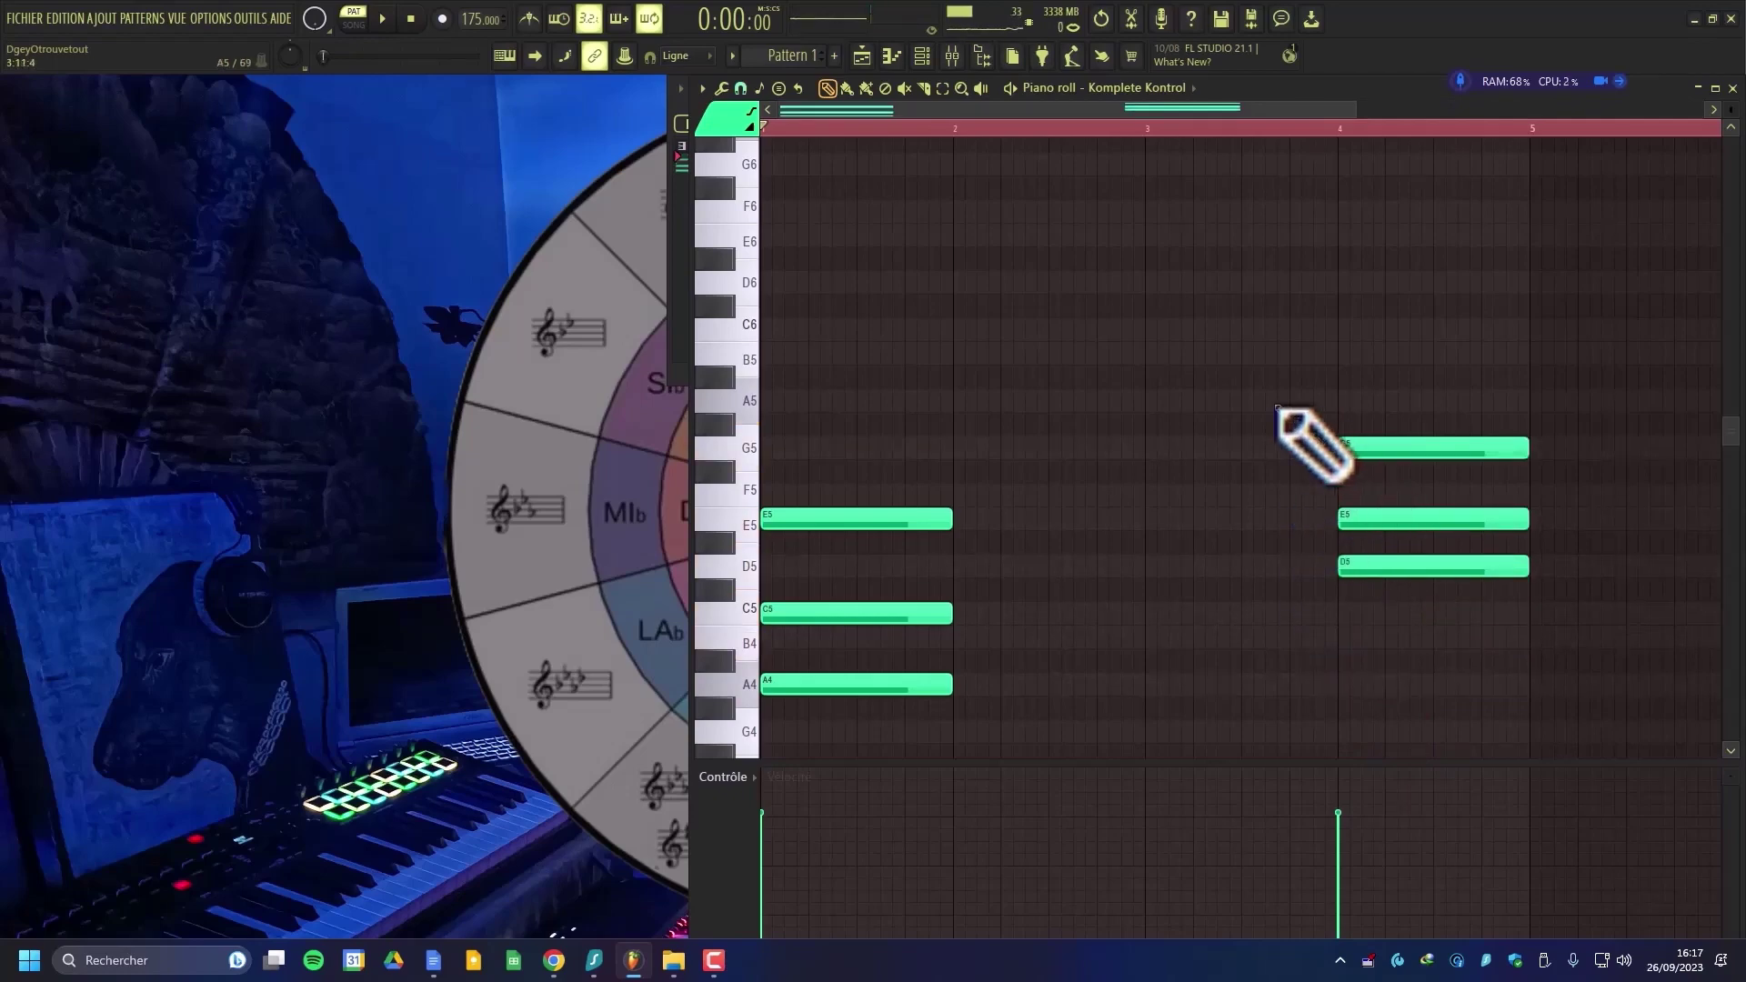
scroll(1278, 414, "down", 1)
mouse_move(1187, 448)
left_mouse_down()
mouse_move(1189, 462)
mouse_move(1197, 440)
left_mouse_up()
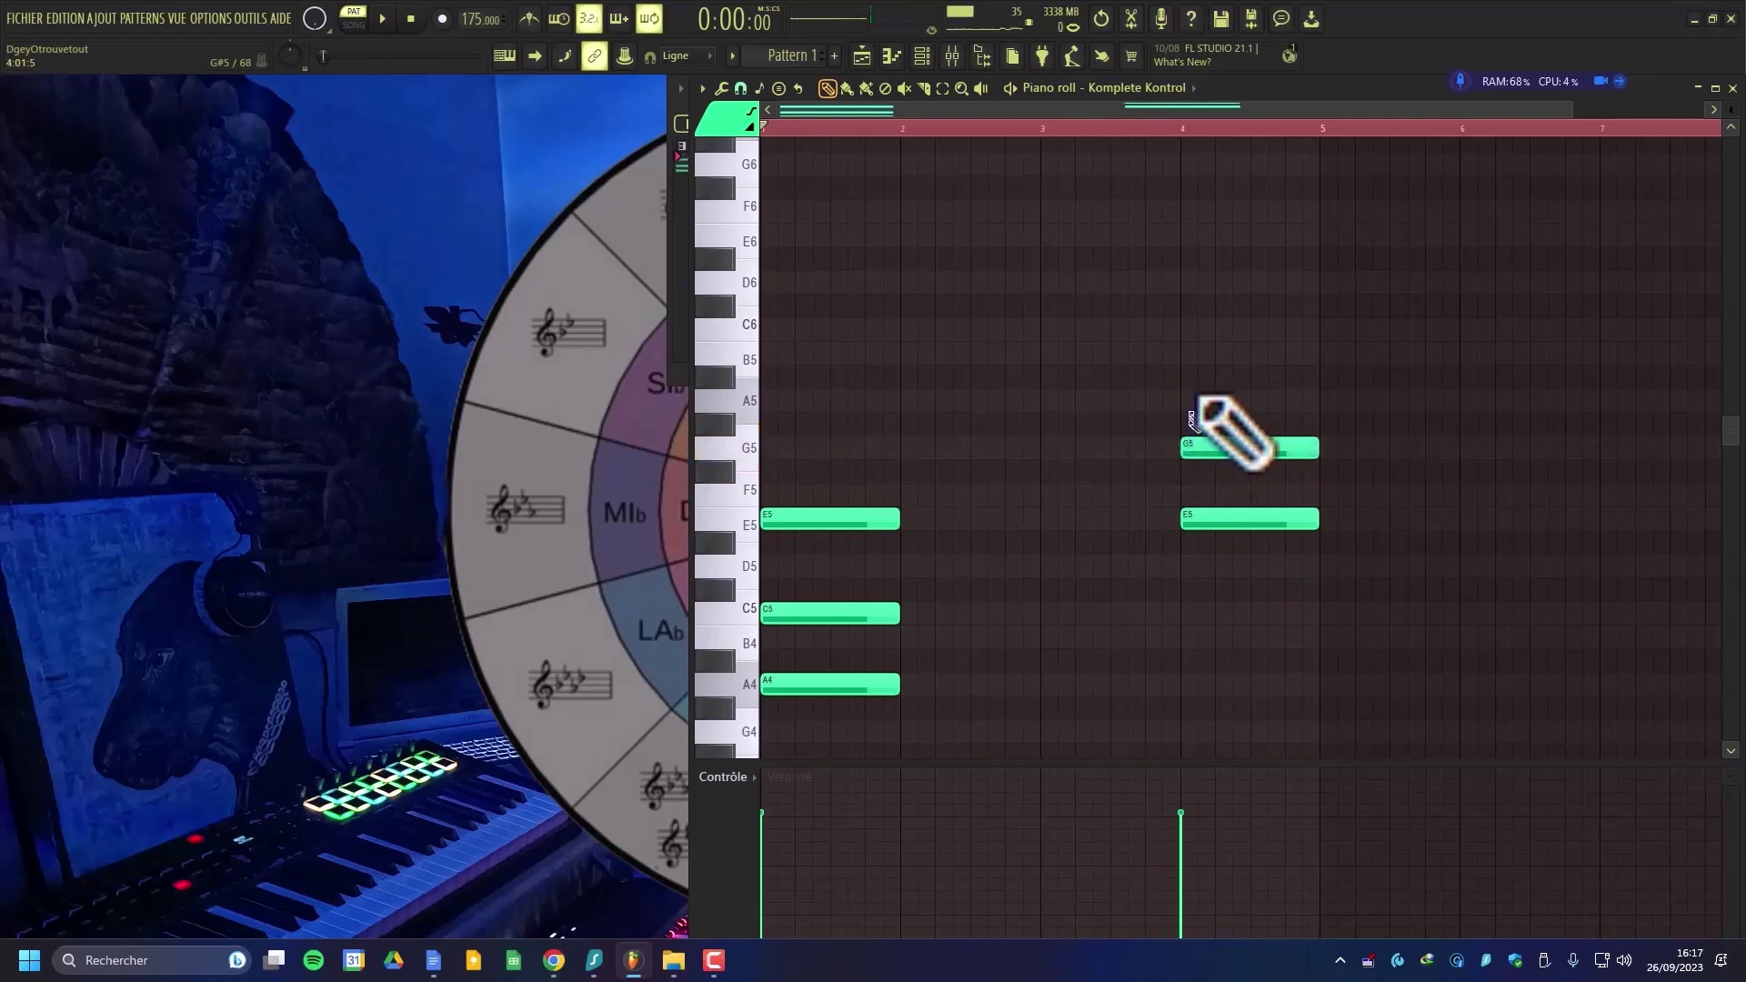
left_click(1191, 356)
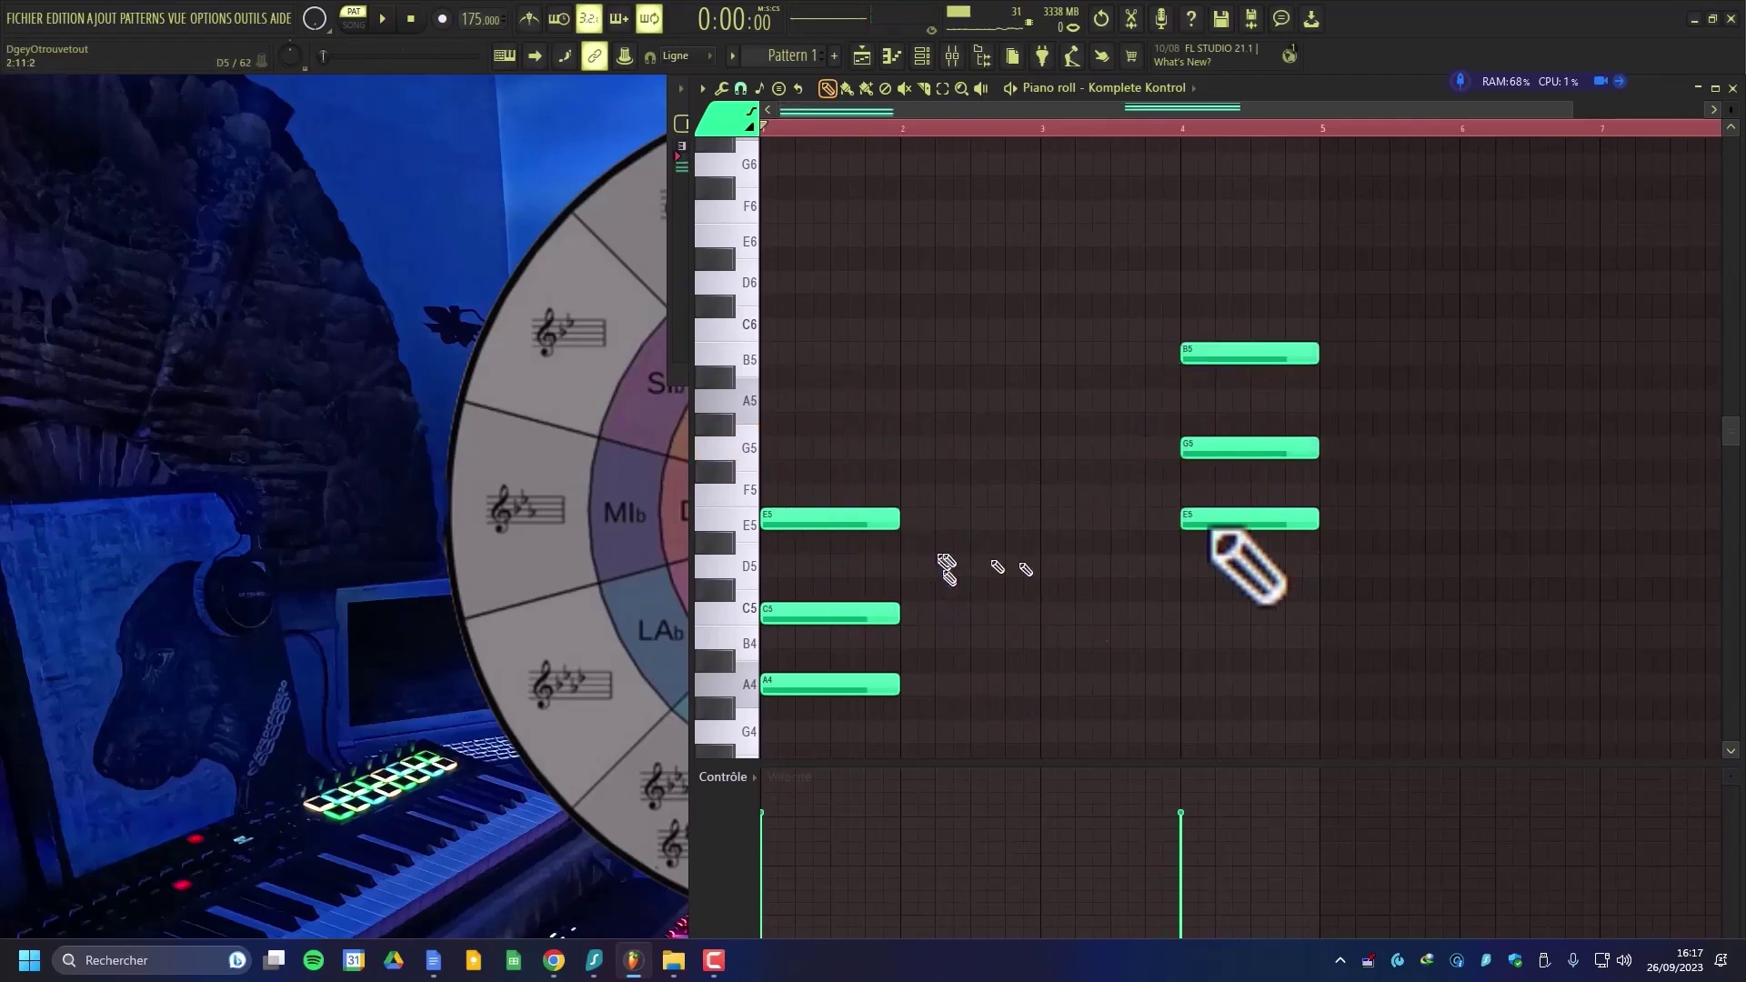
key("space")
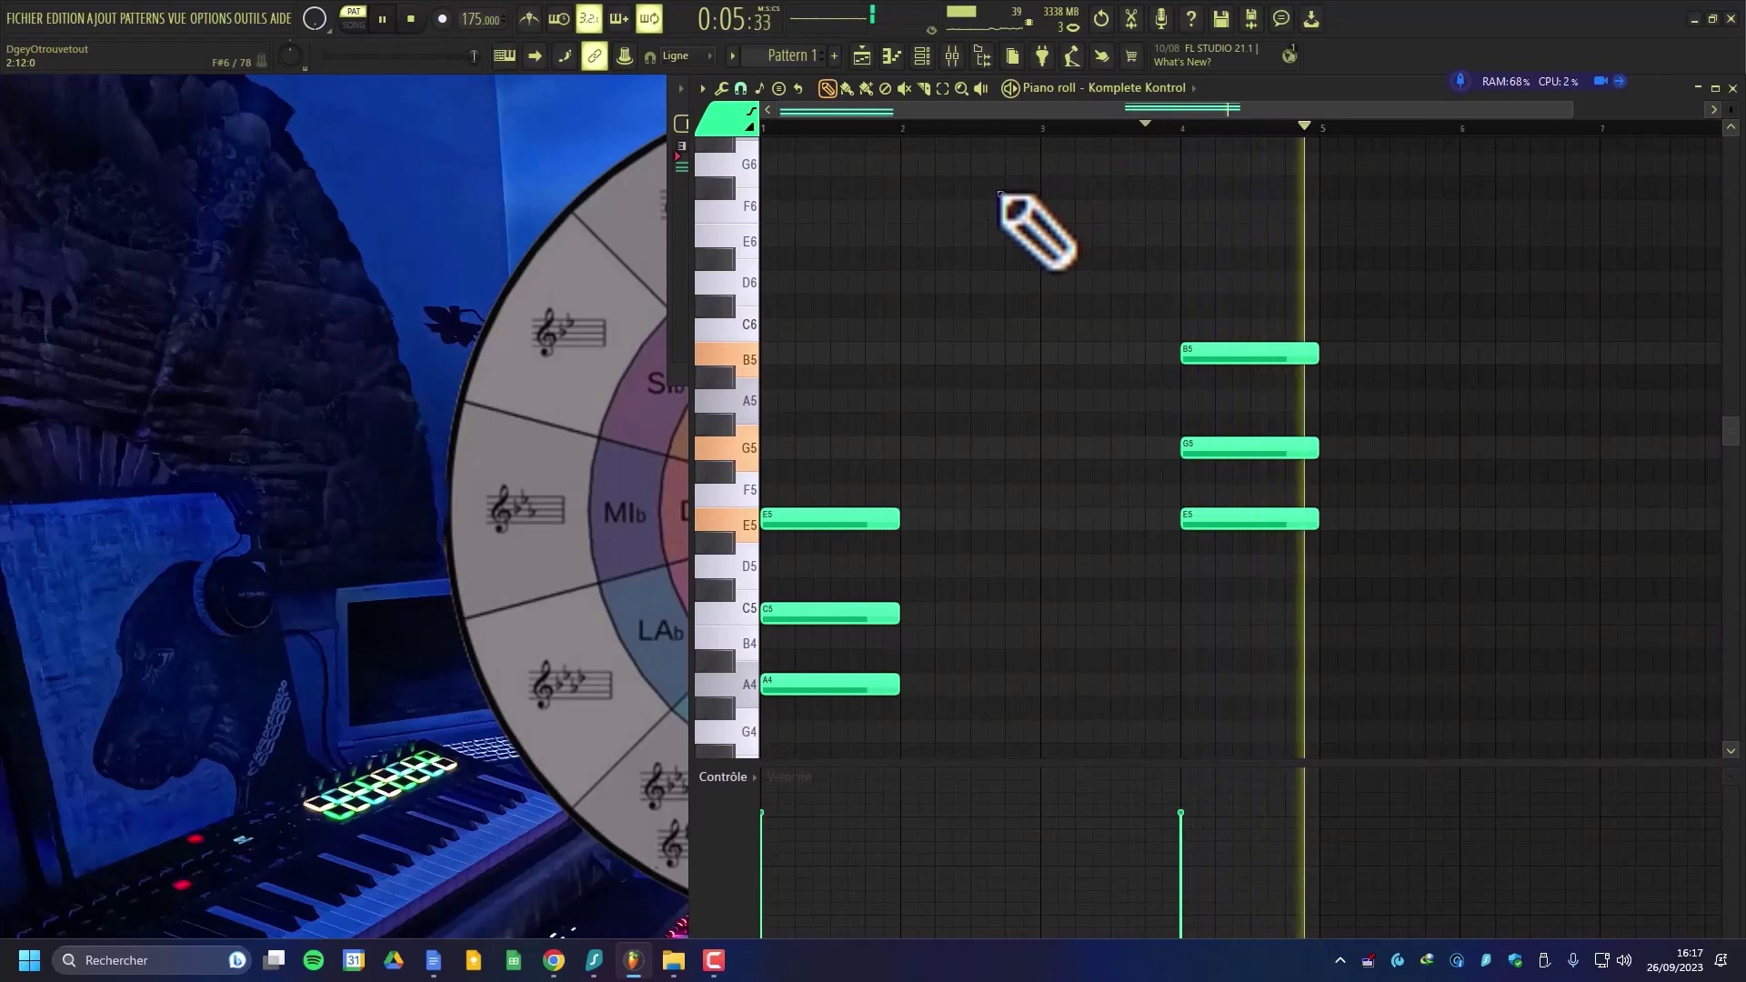
key("space")
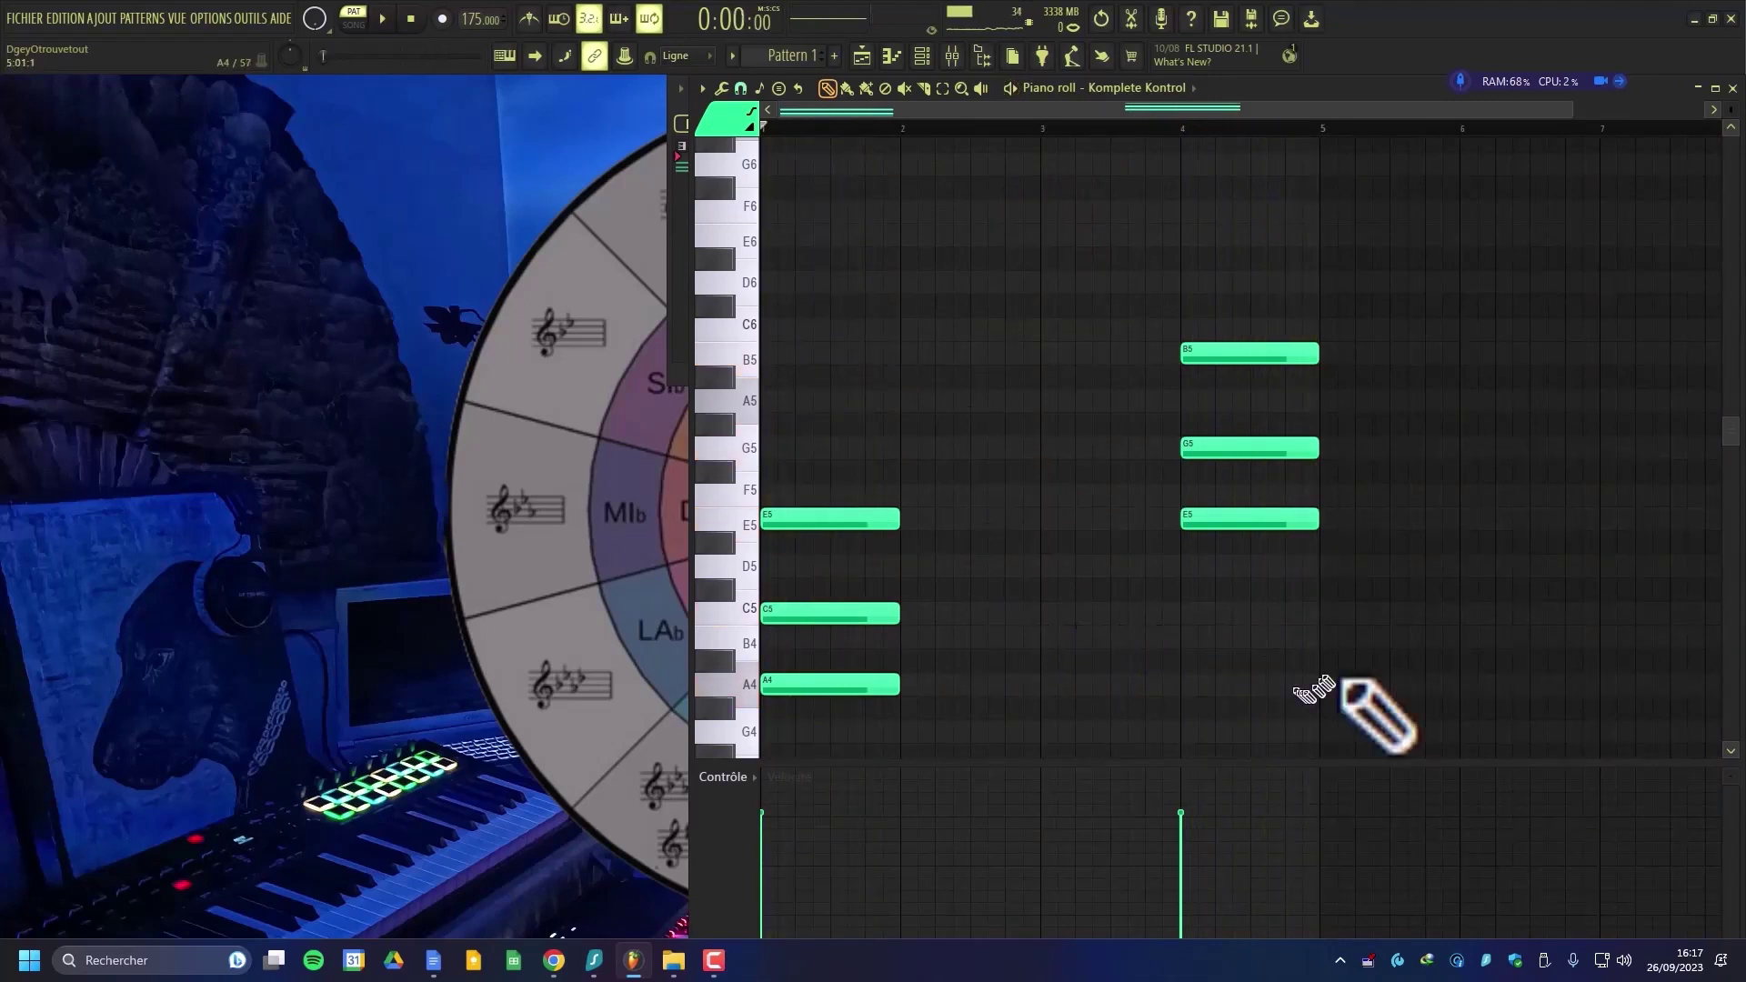
left_click_drag(1407, 737, 766, 275)
scroll(1006, 482, "down", 3)
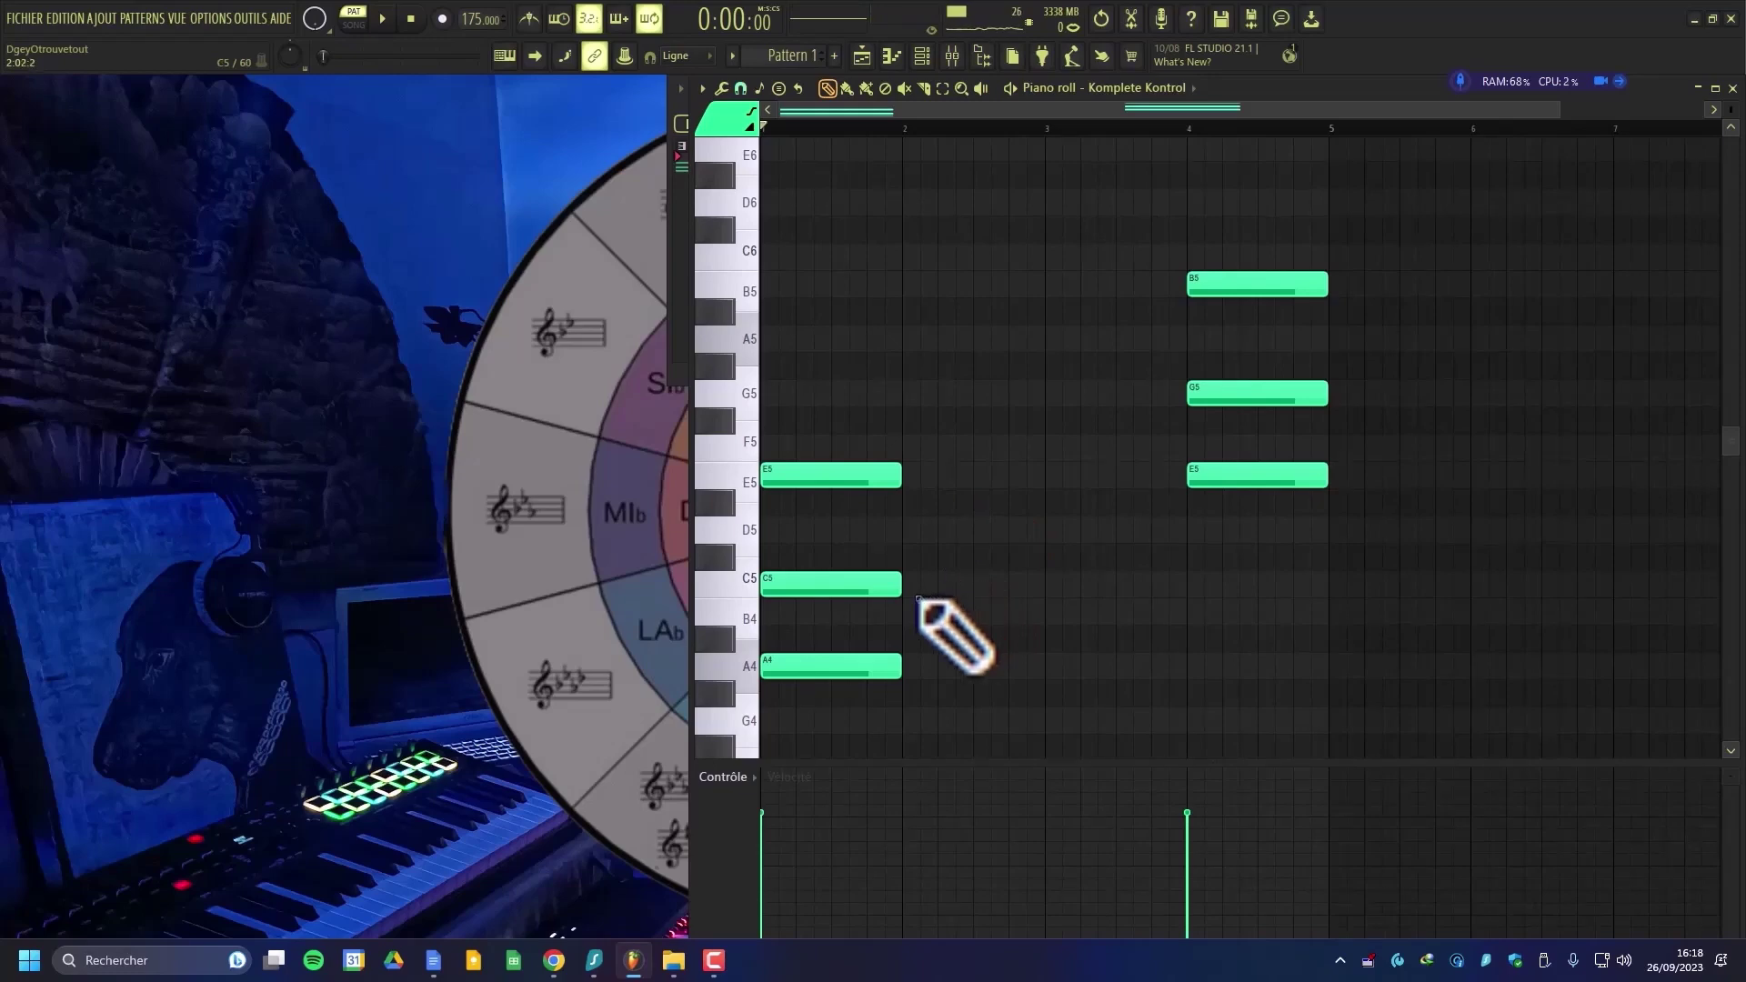
left_click(915, 587)
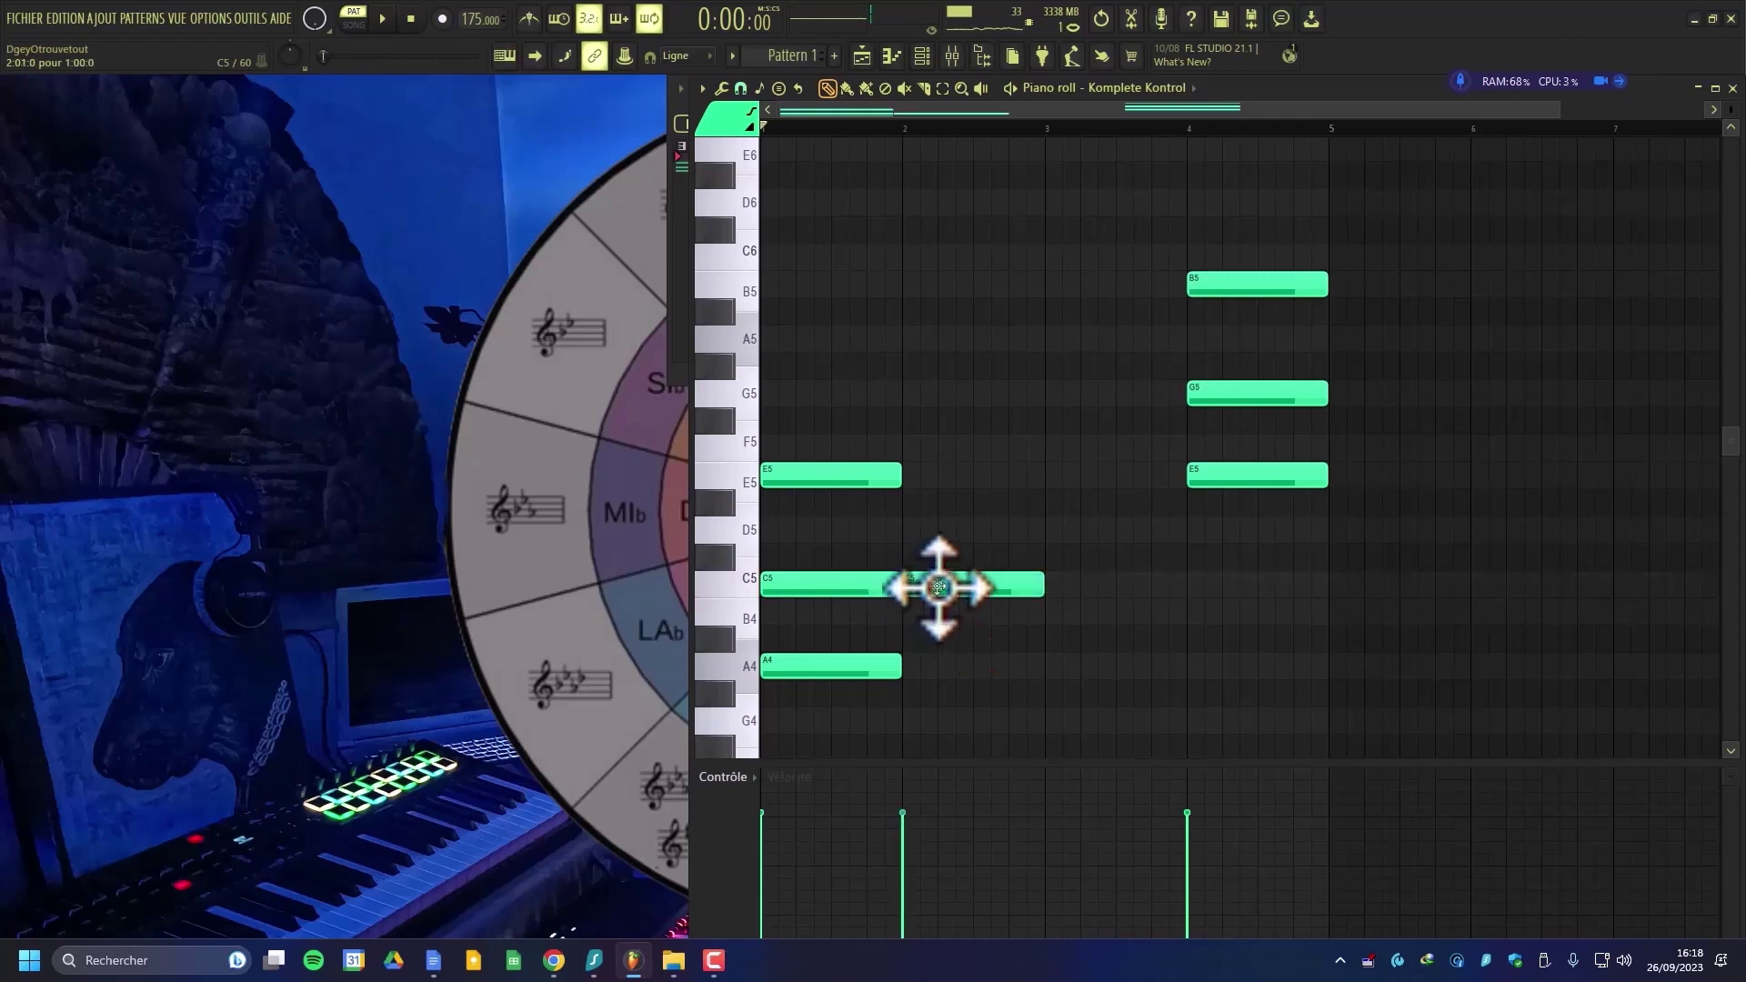
right_click(953, 591)
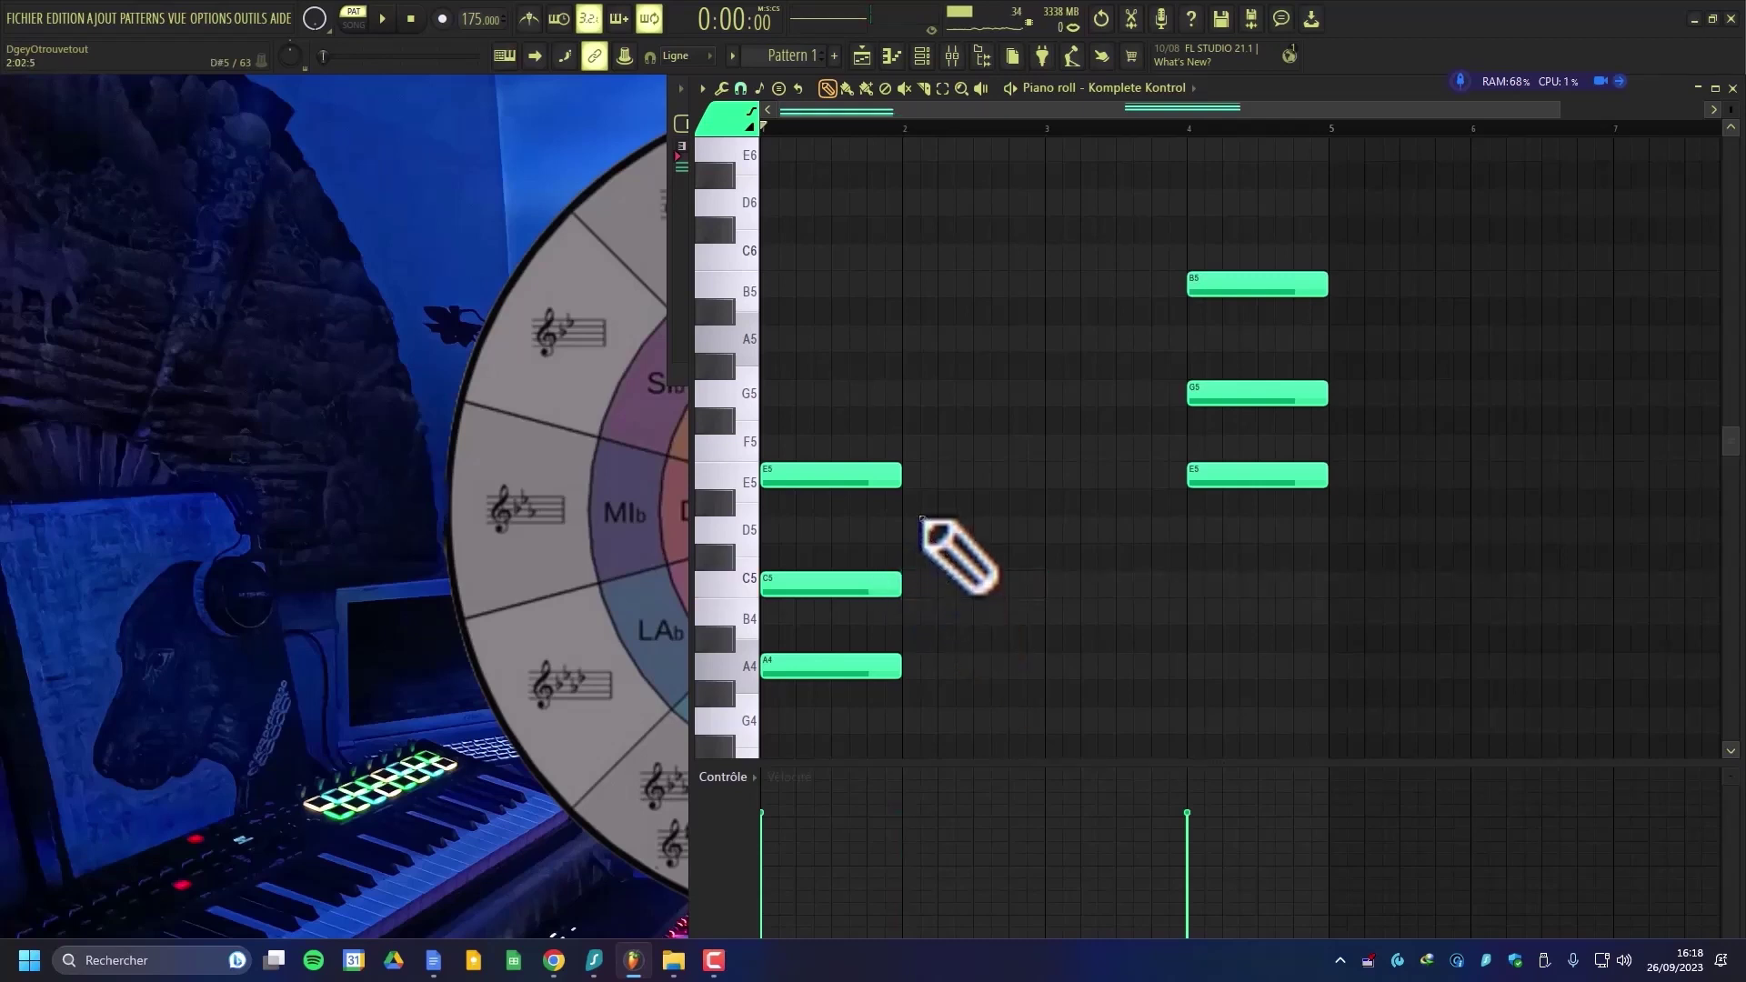
- Place stacked one-bar A4, B4, C5, D5, E5 and F5 notes in bar 2 to count up the scale
left_click(940, 612)
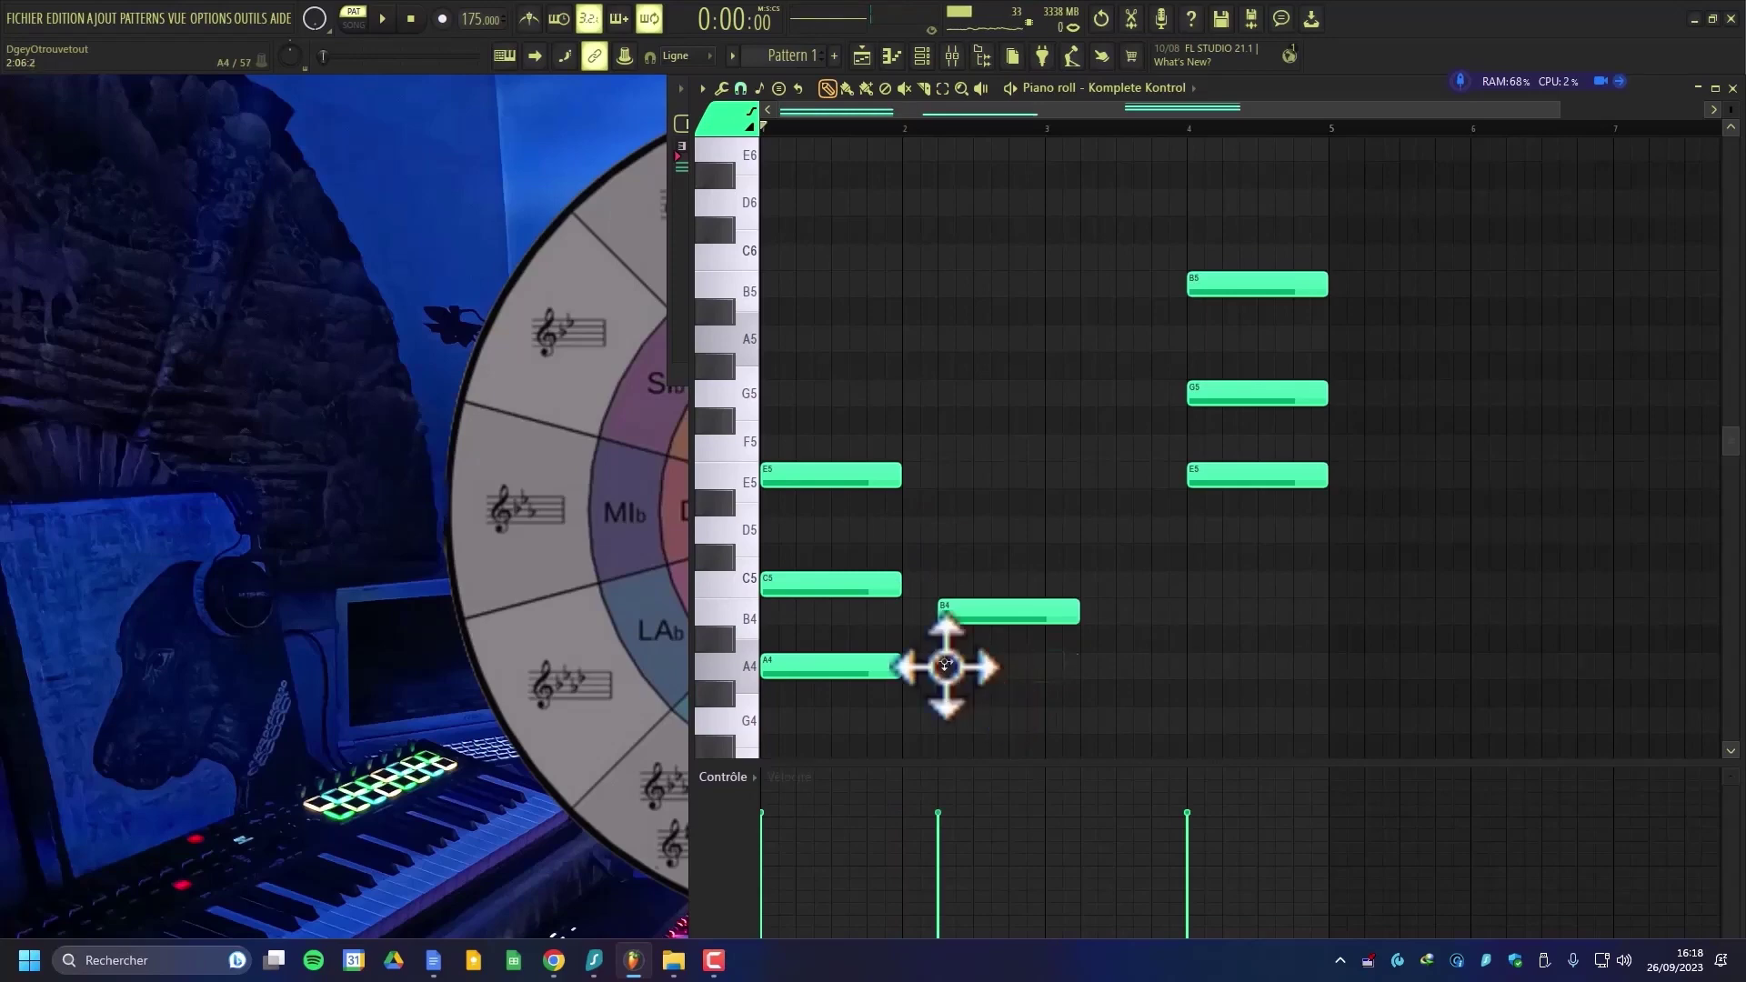
left_click(942, 665)
left_click(953, 583)
left_click(929, 529)
left_click(951, 475)
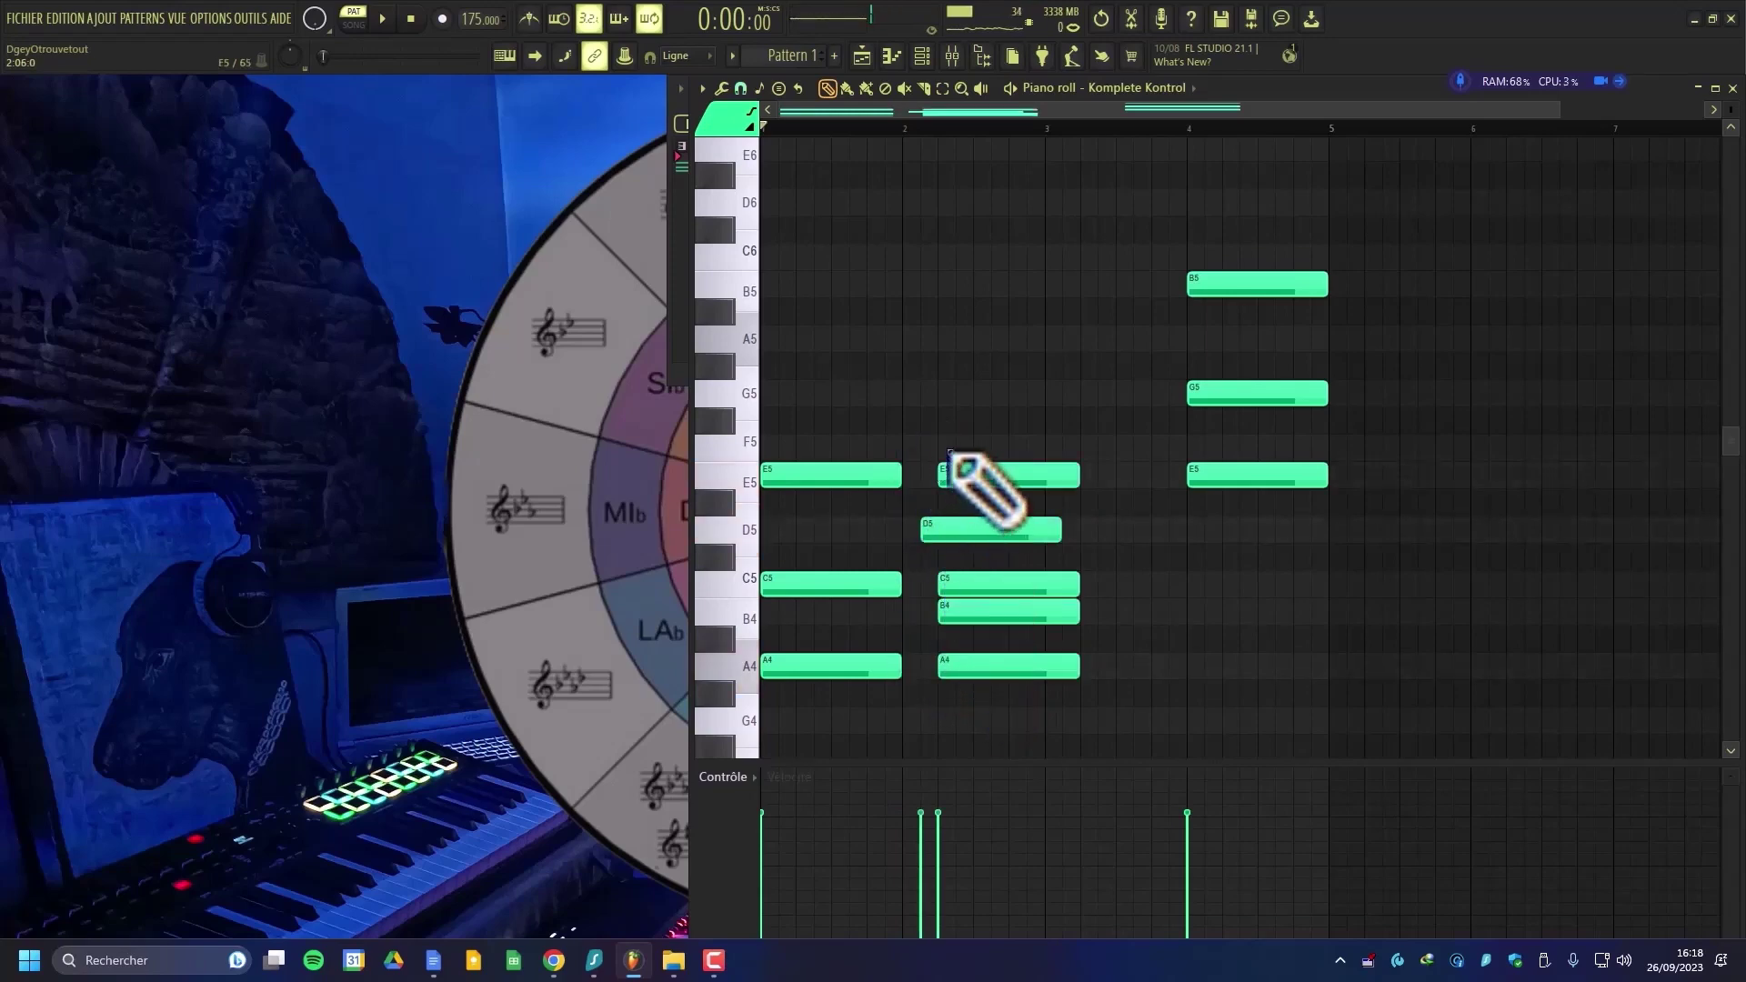
left_click(950, 447)
- Delete the E5, D5, C5, B4 and A4 counting notes in bar 2, keeping only F5
right_click(961, 475)
right_click(982, 529)
right_click(1000, 583)
right_click(1005, 613)
right_click(1009, 665)
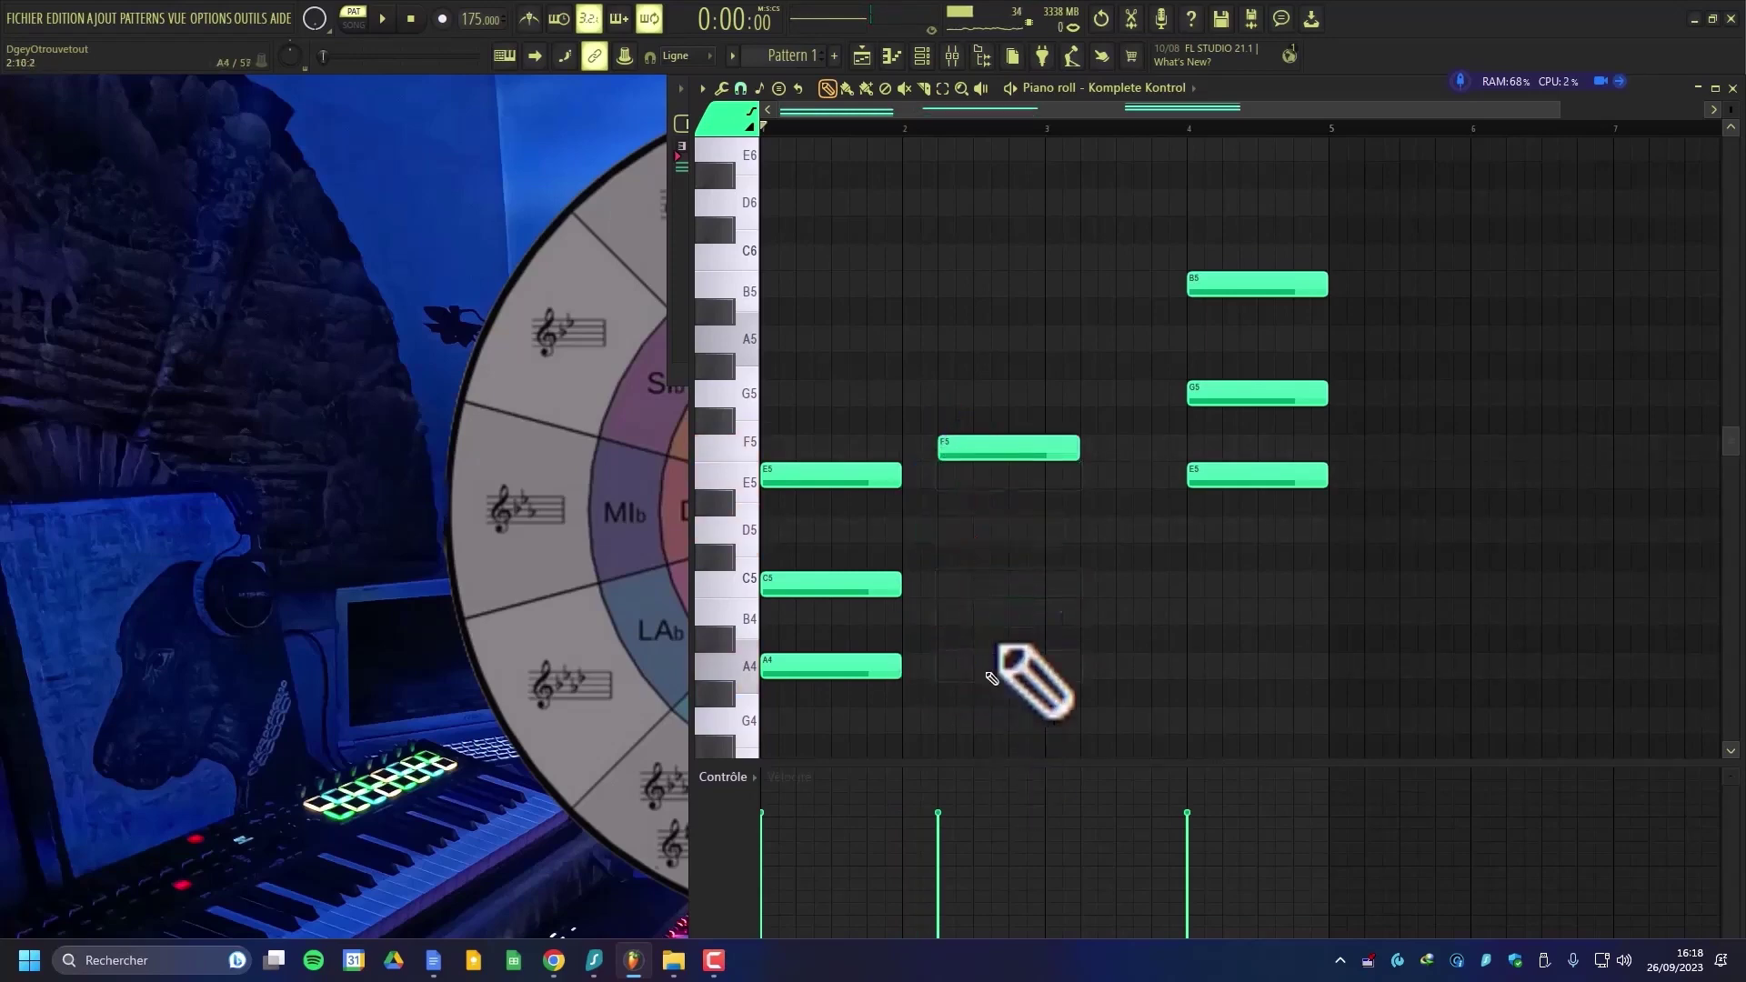
- Build one-bar chords from F5, A5 and C6 in bar 2 and D5, F5 and A5 in bar 3, and play the progression
left_click_drag(979, 449, 944, 449)
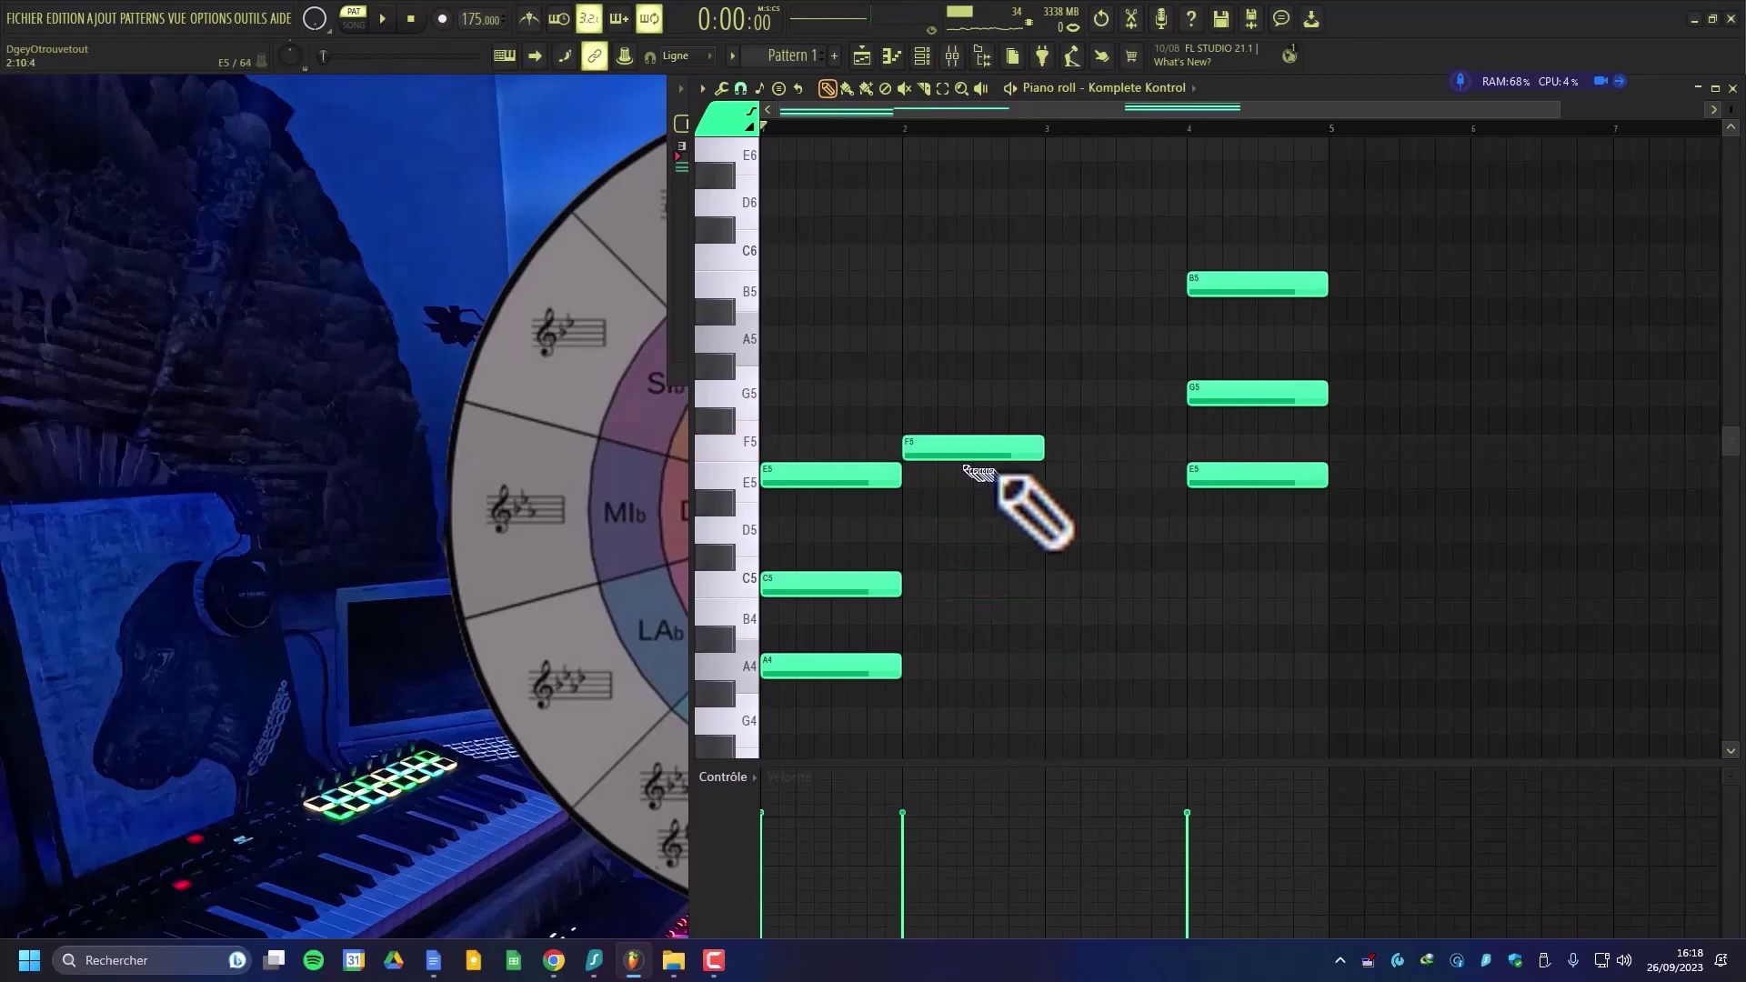
left_click(1058, 532)
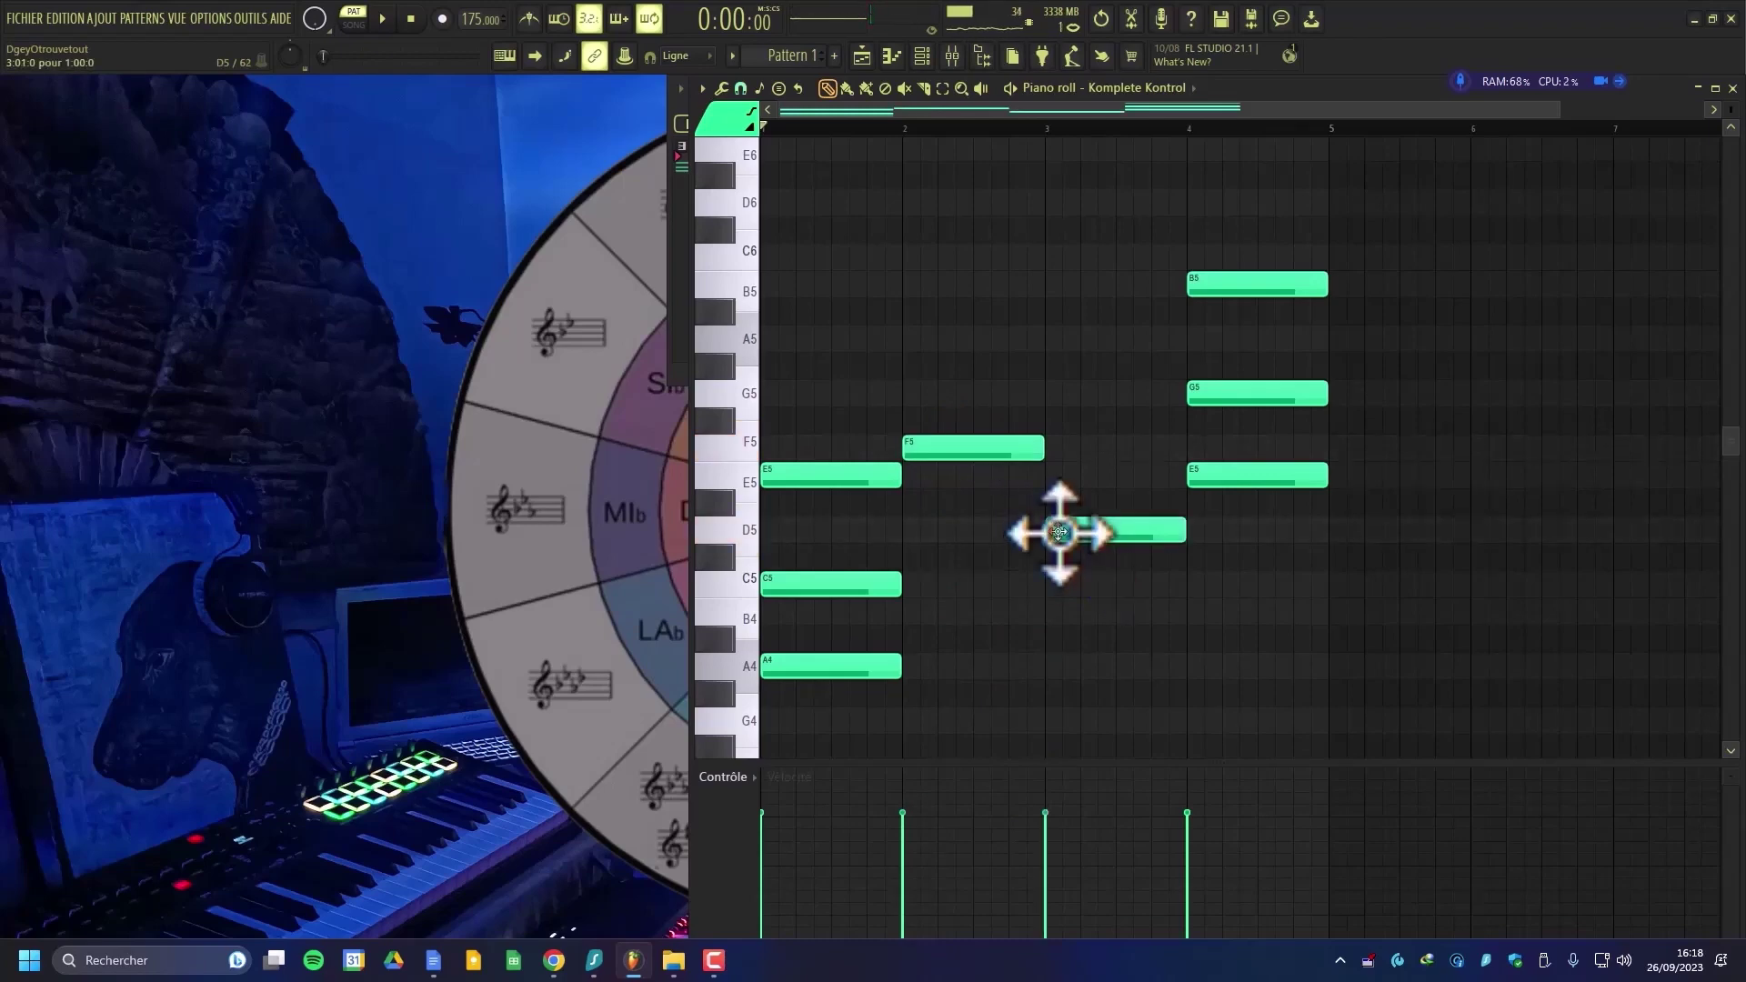
left_click(914, 341)
left_click(911, 258)
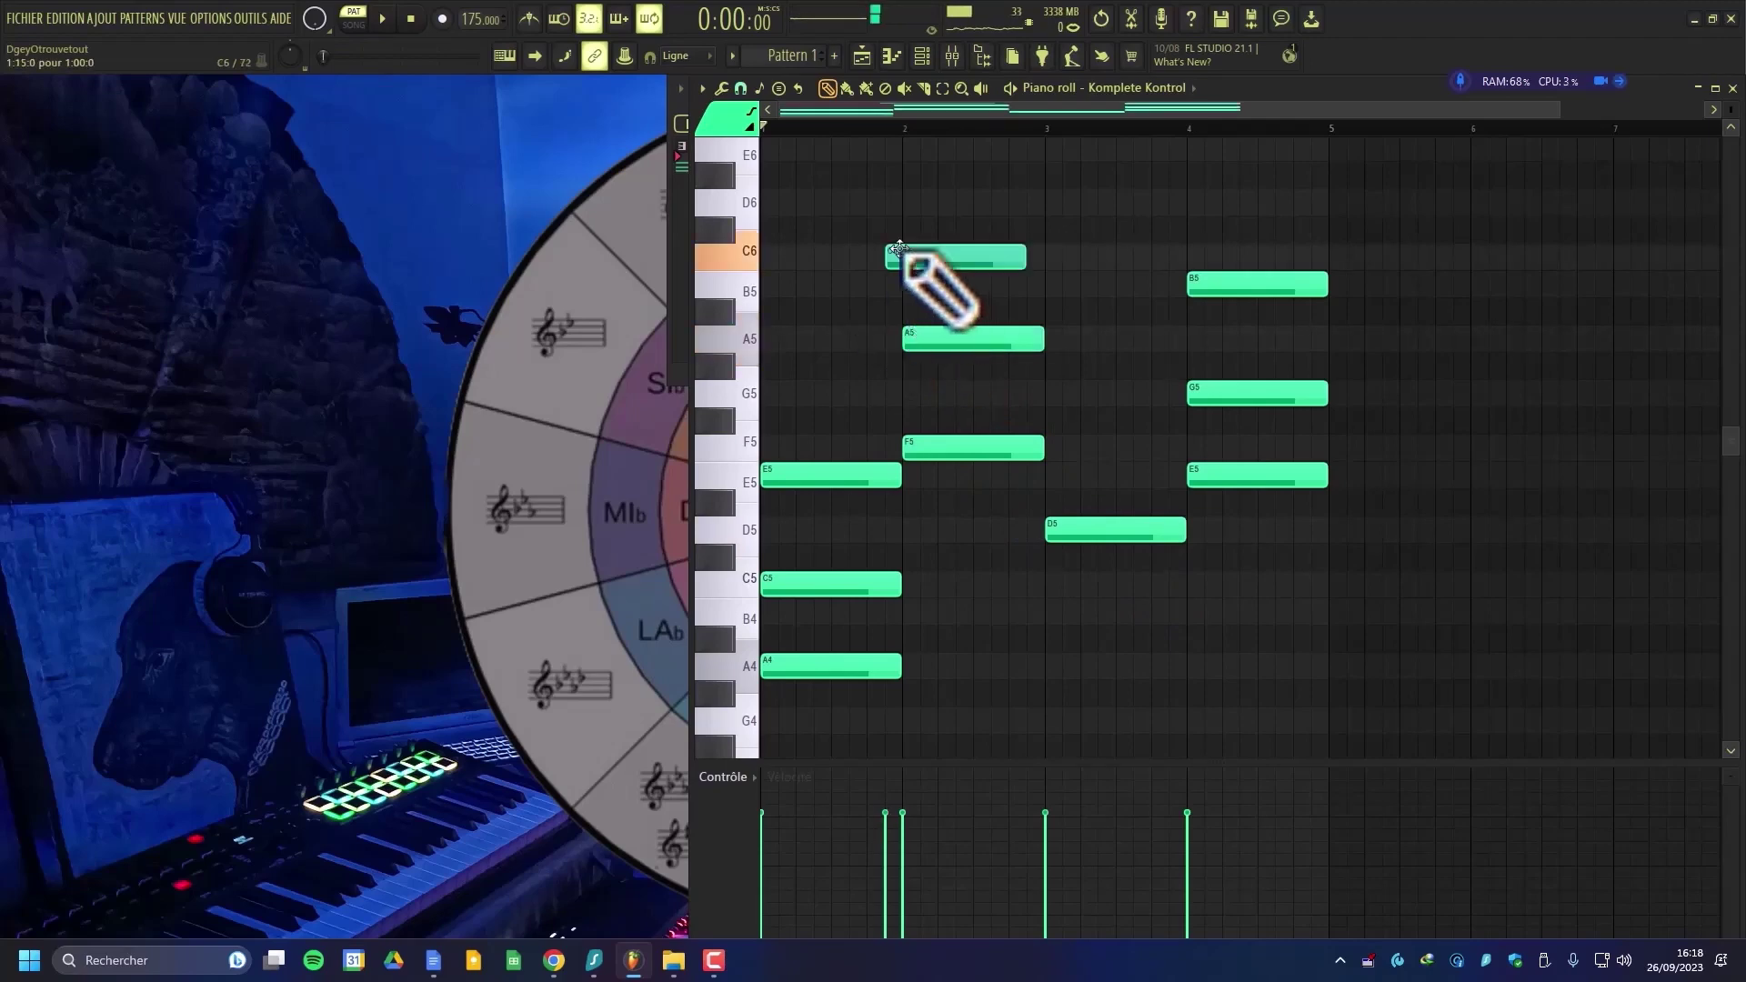
left_click(1066, 450)
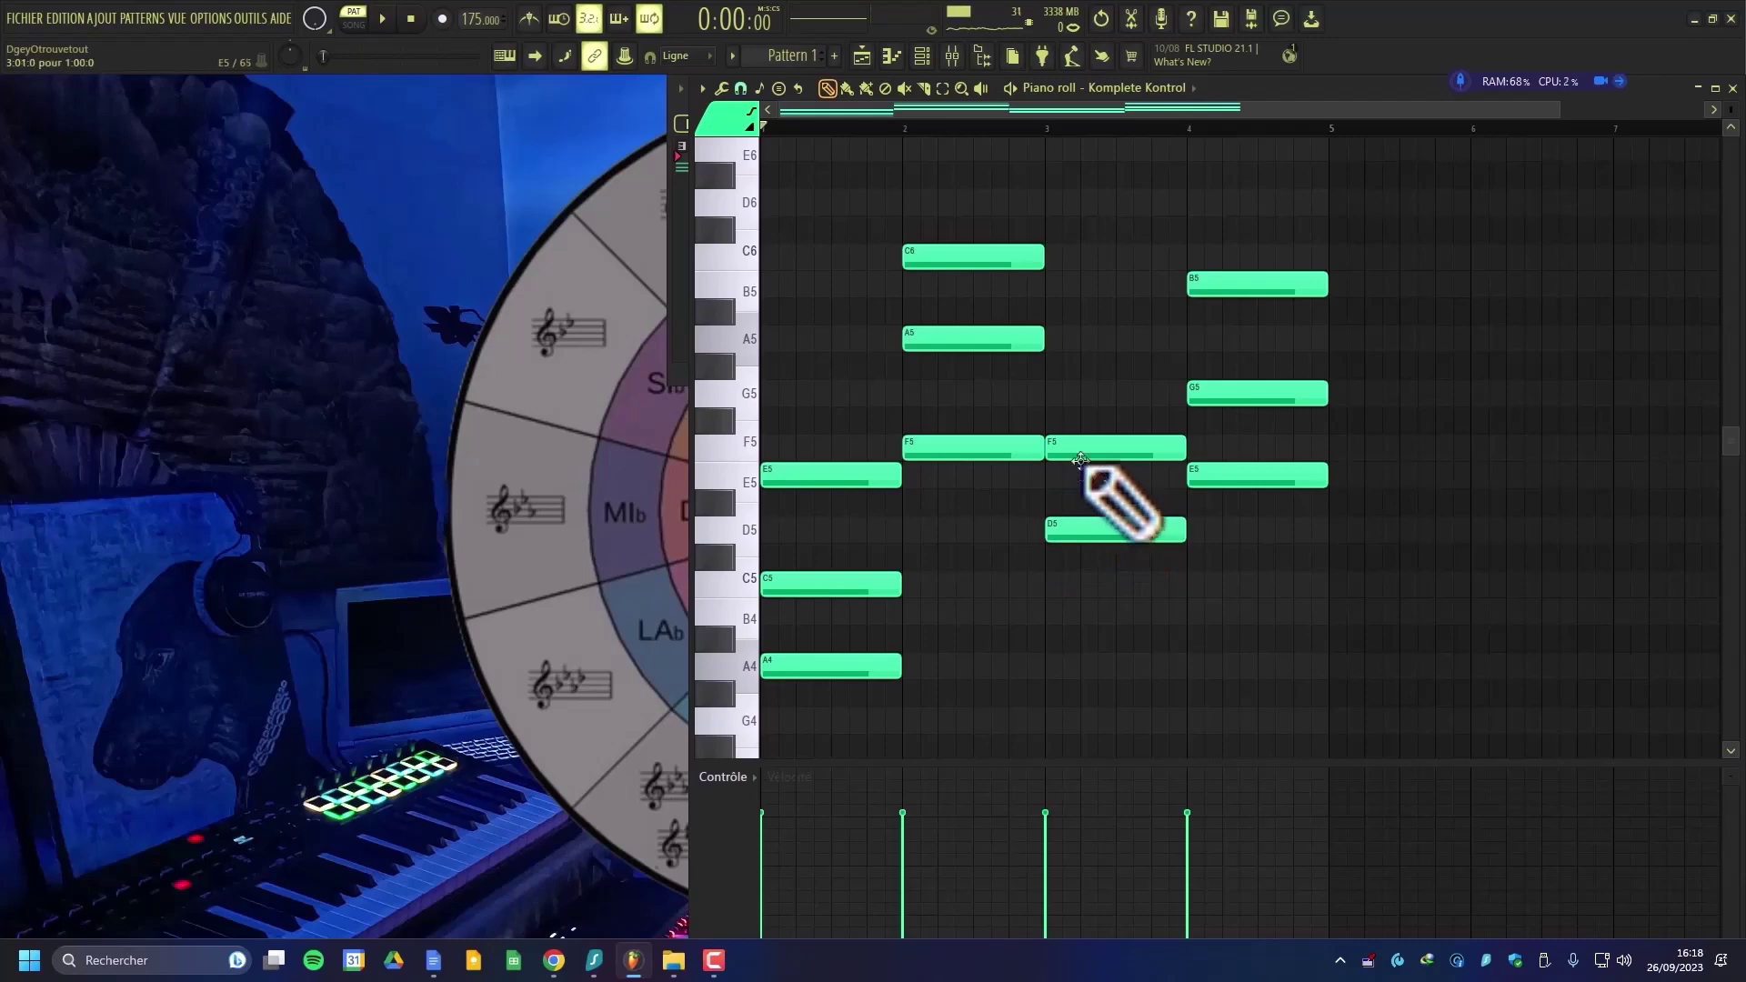
left_click(1063, 343)
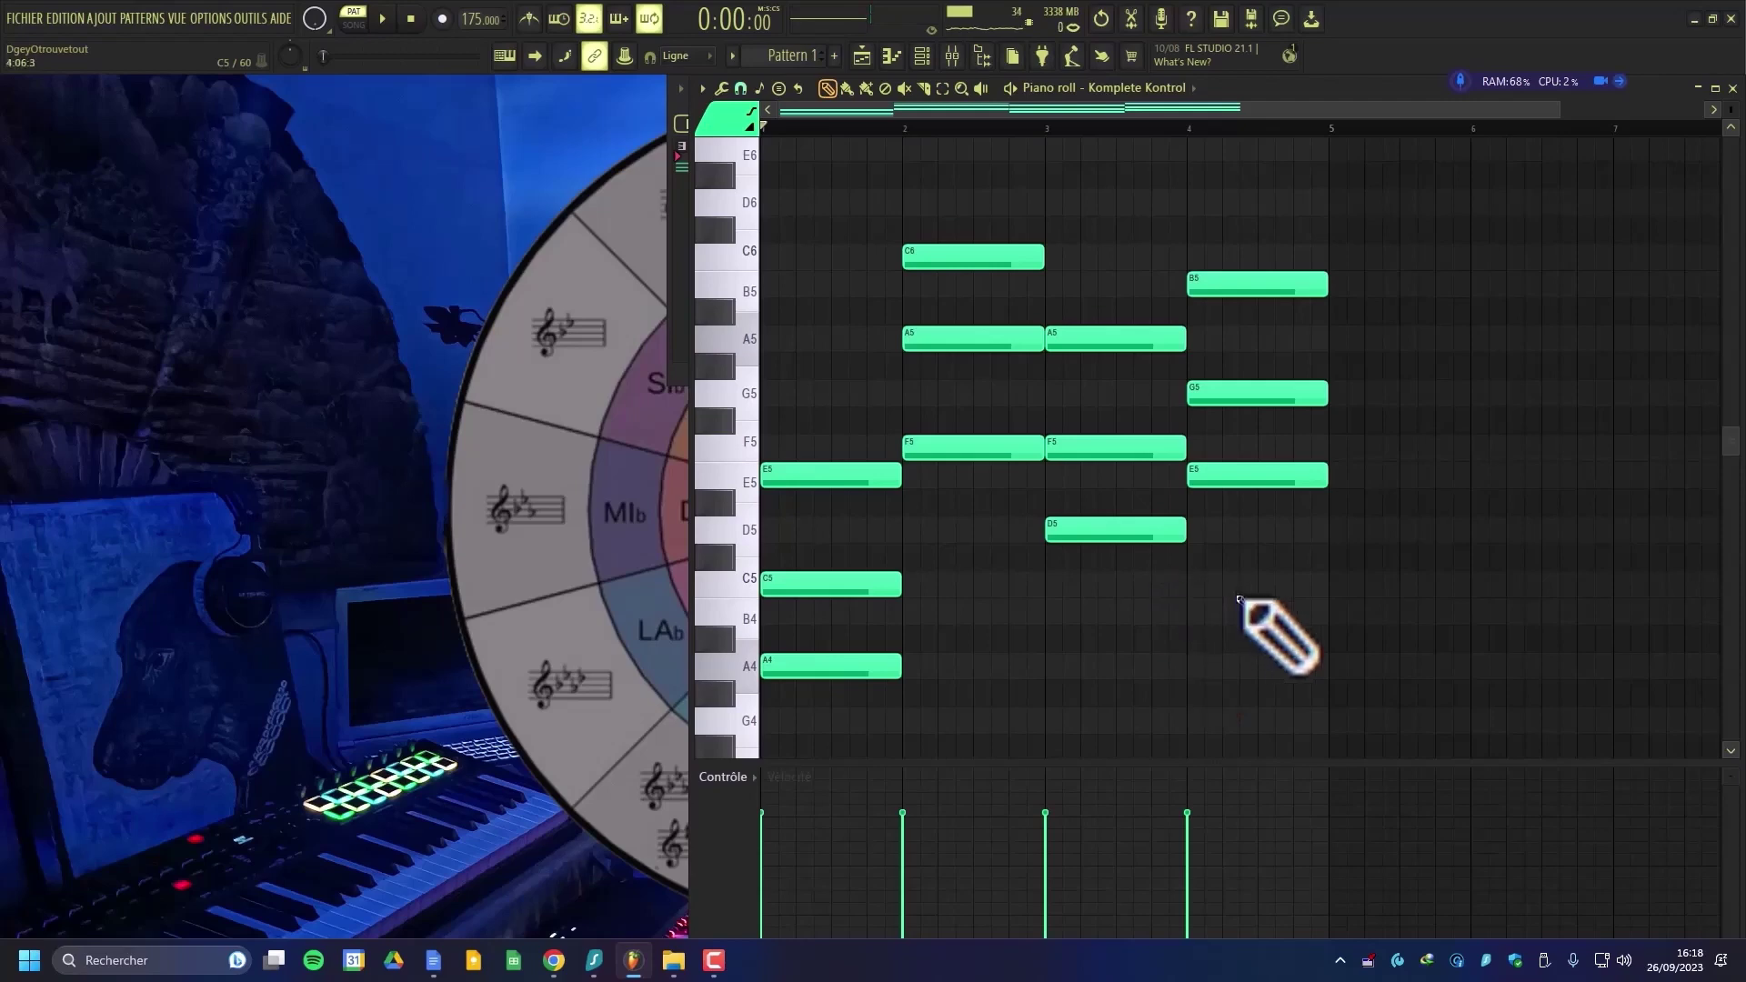
key("space")
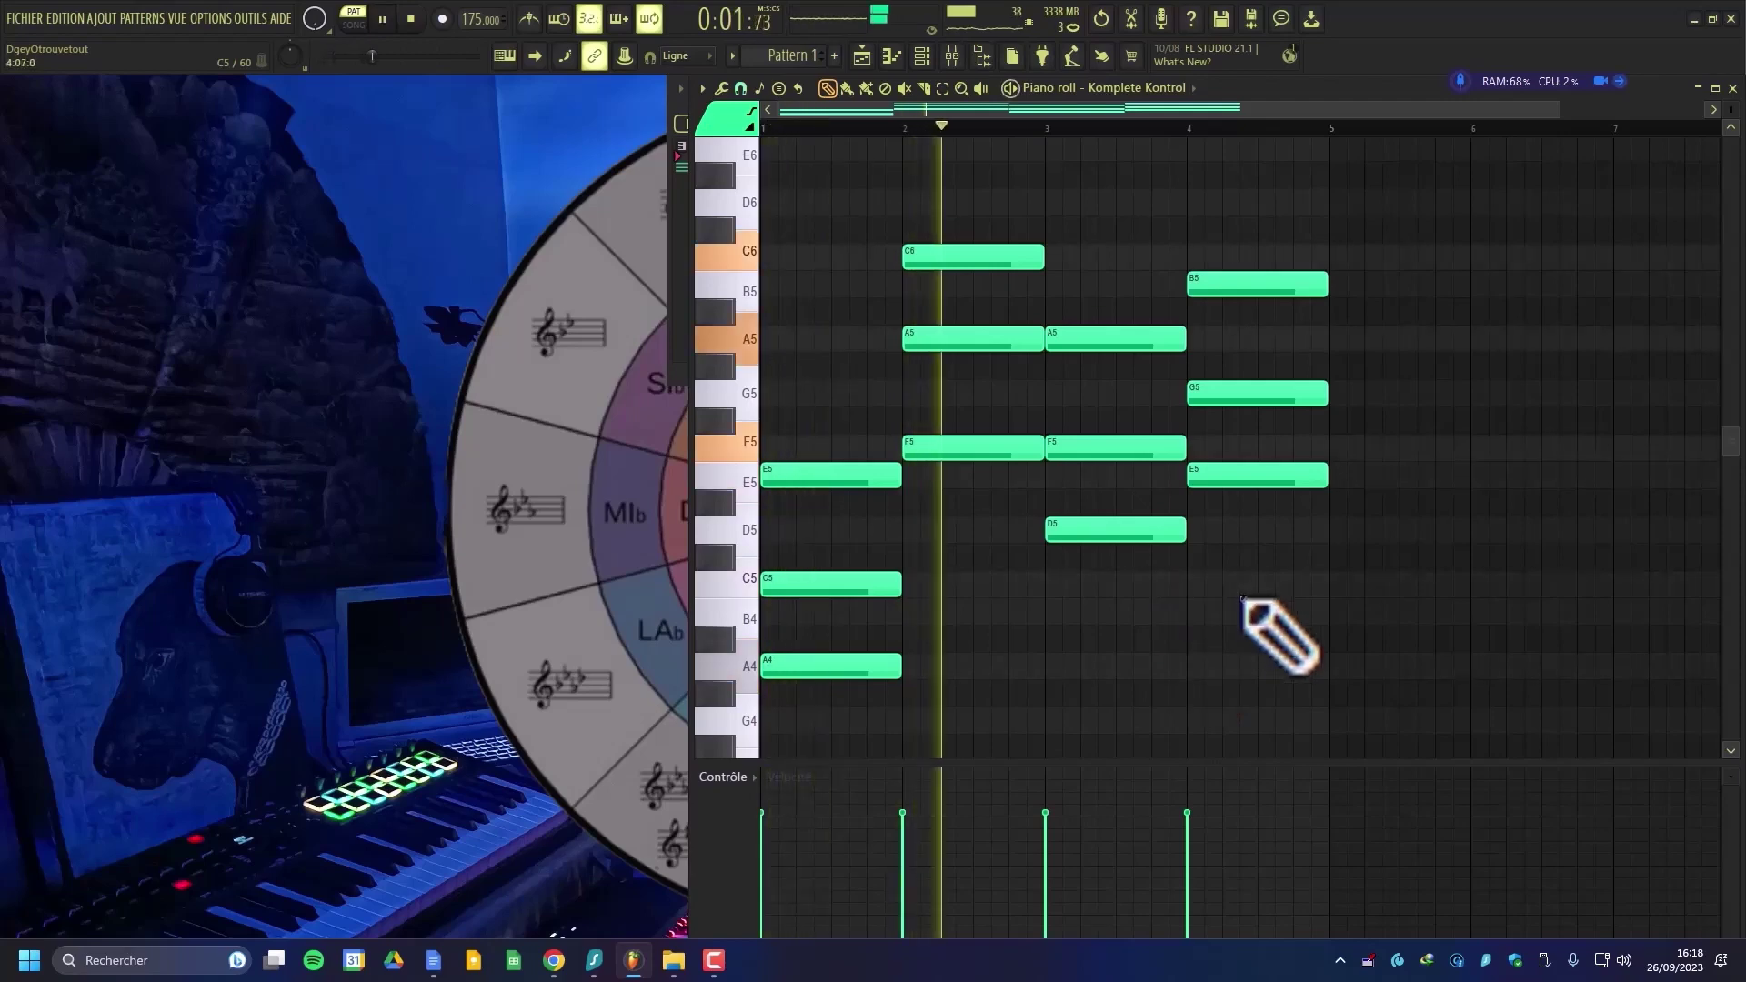
key("space")
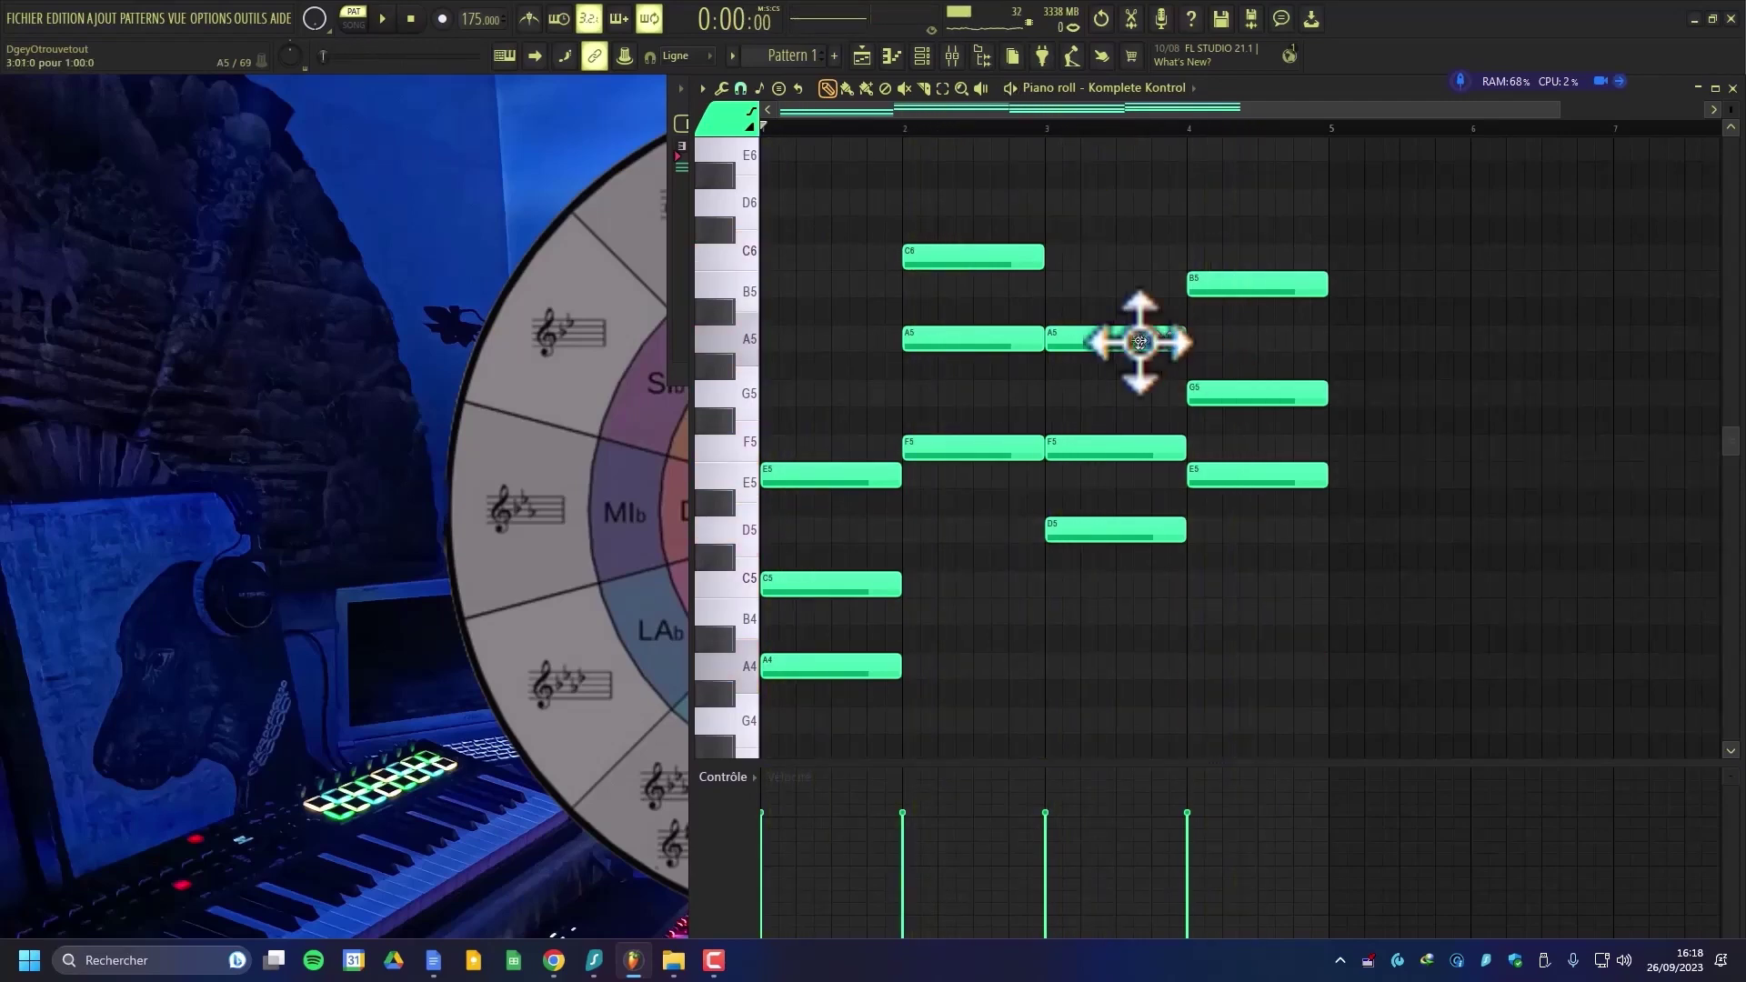
- Invert the bar 2 chord by lowering its C6 and A5 one octave to C5 and A4
scroll(1138, 339, "down", 2)
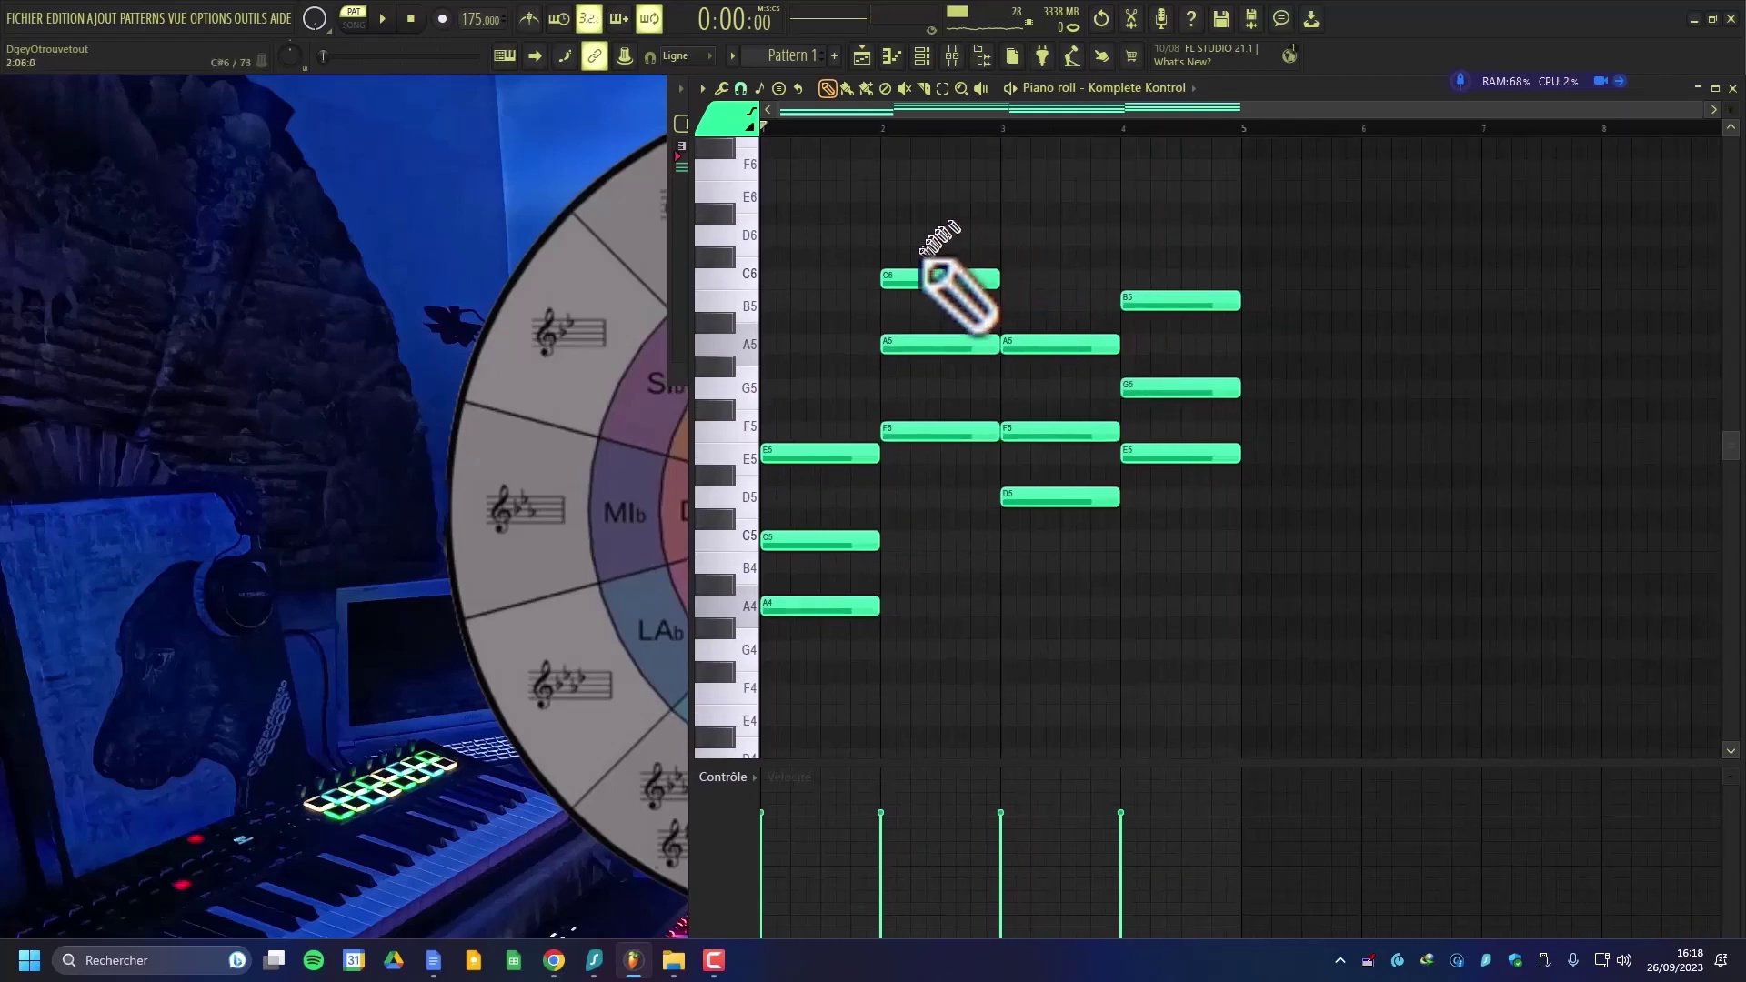
left_click(990, 273)
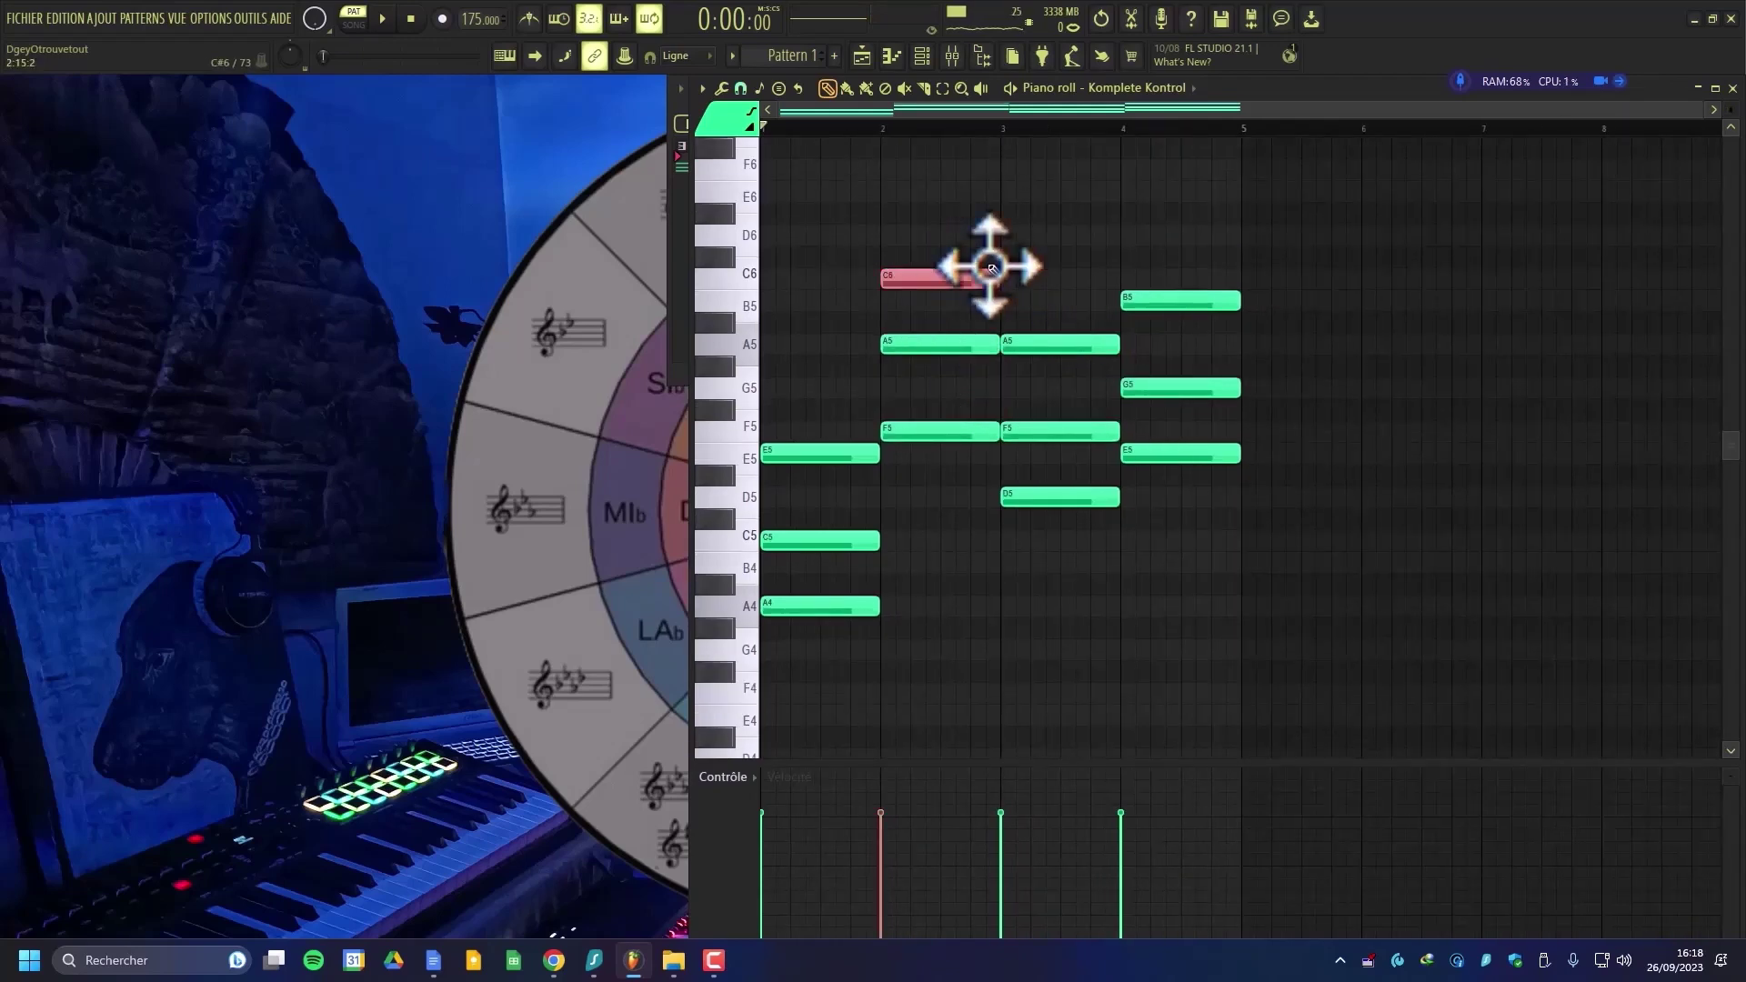
left_click(924, 577)
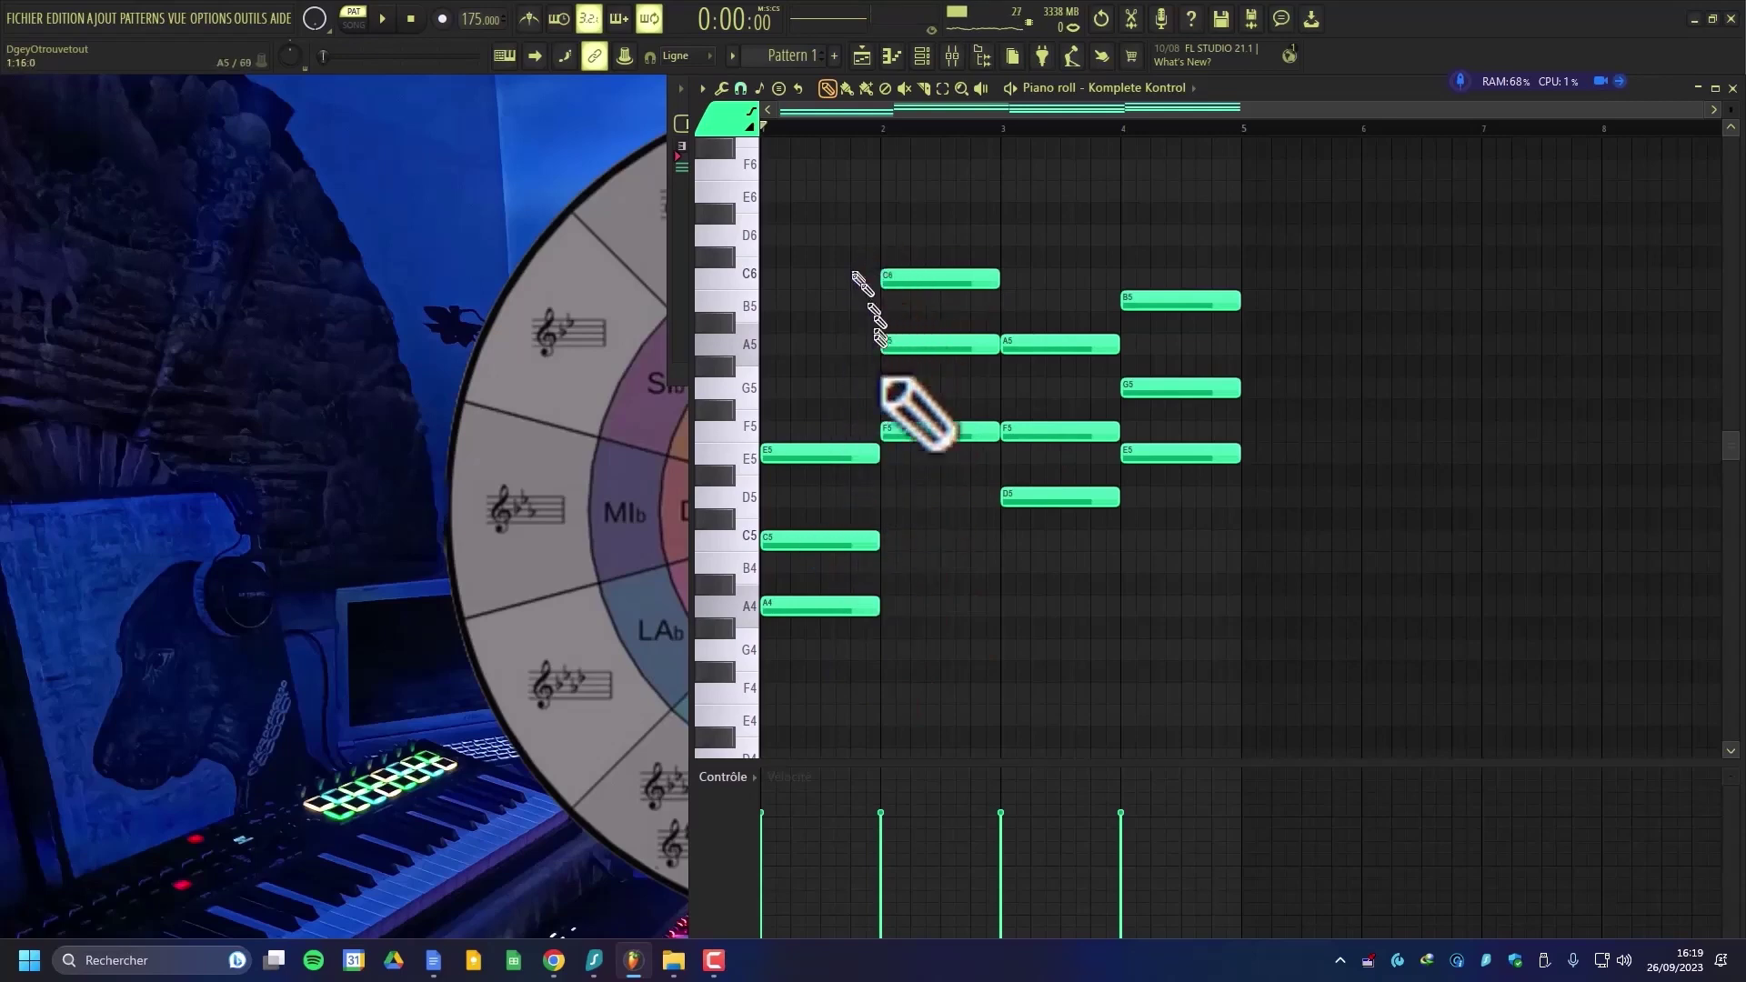
left_click(919, 282)
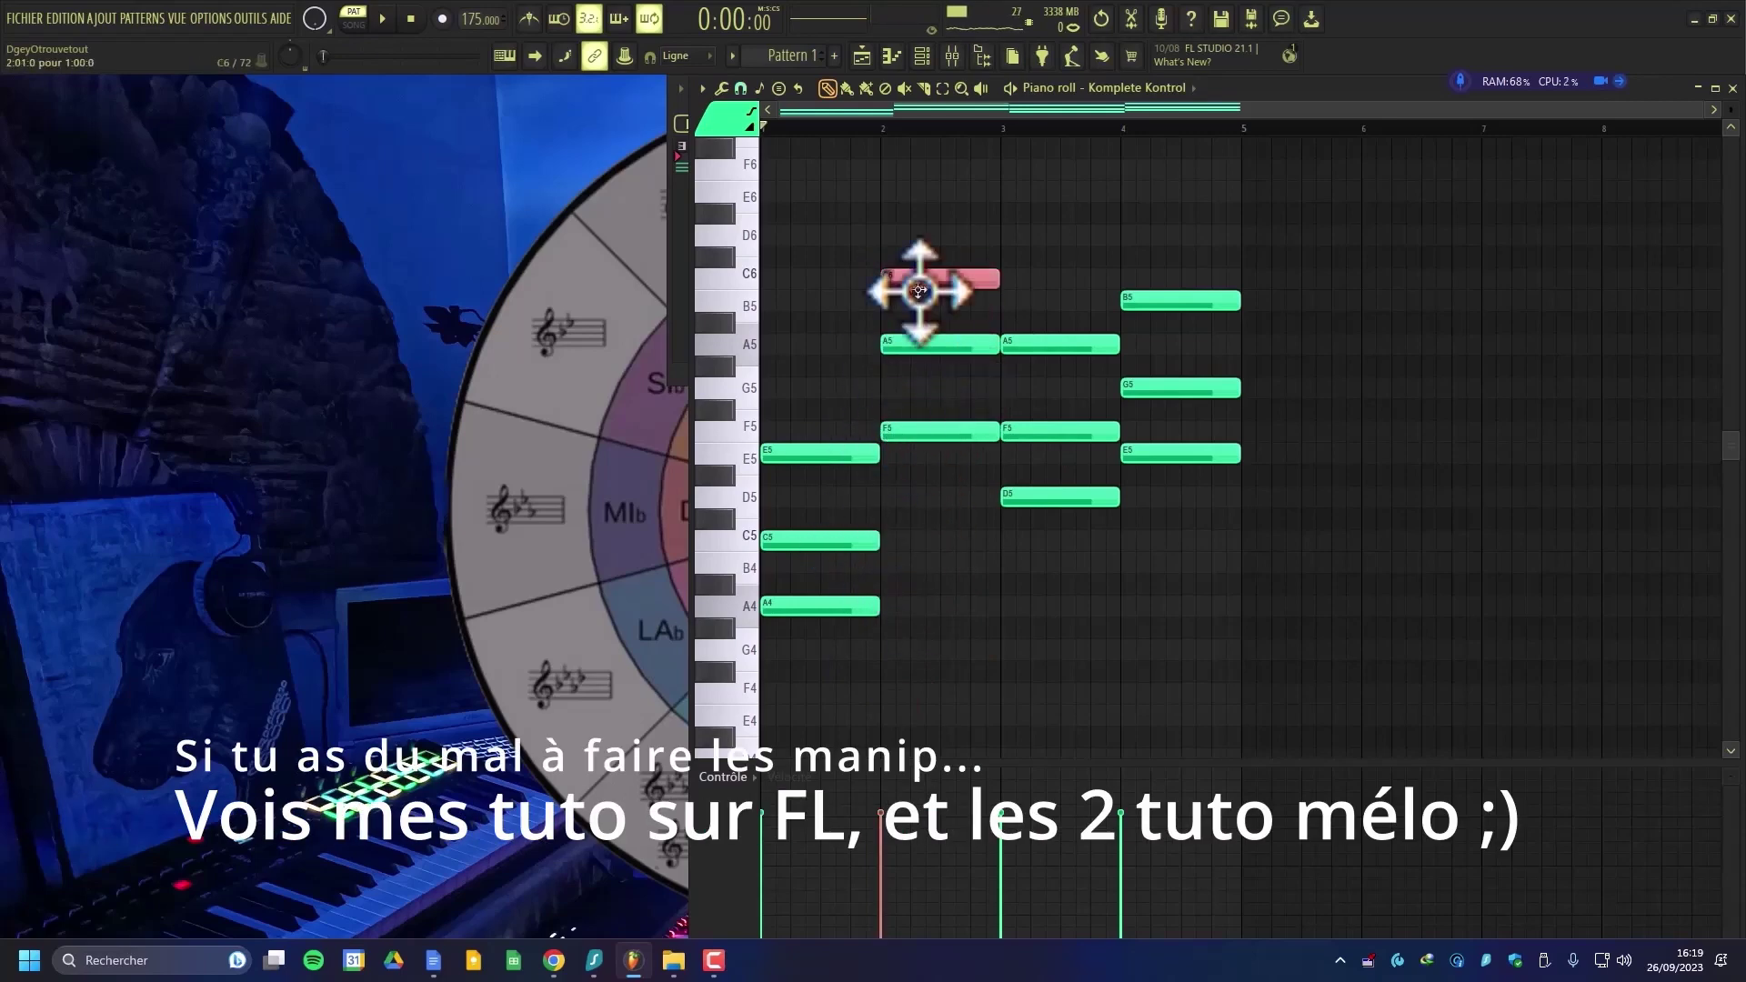
key("ctrl+Down")
left_click(921, 349)
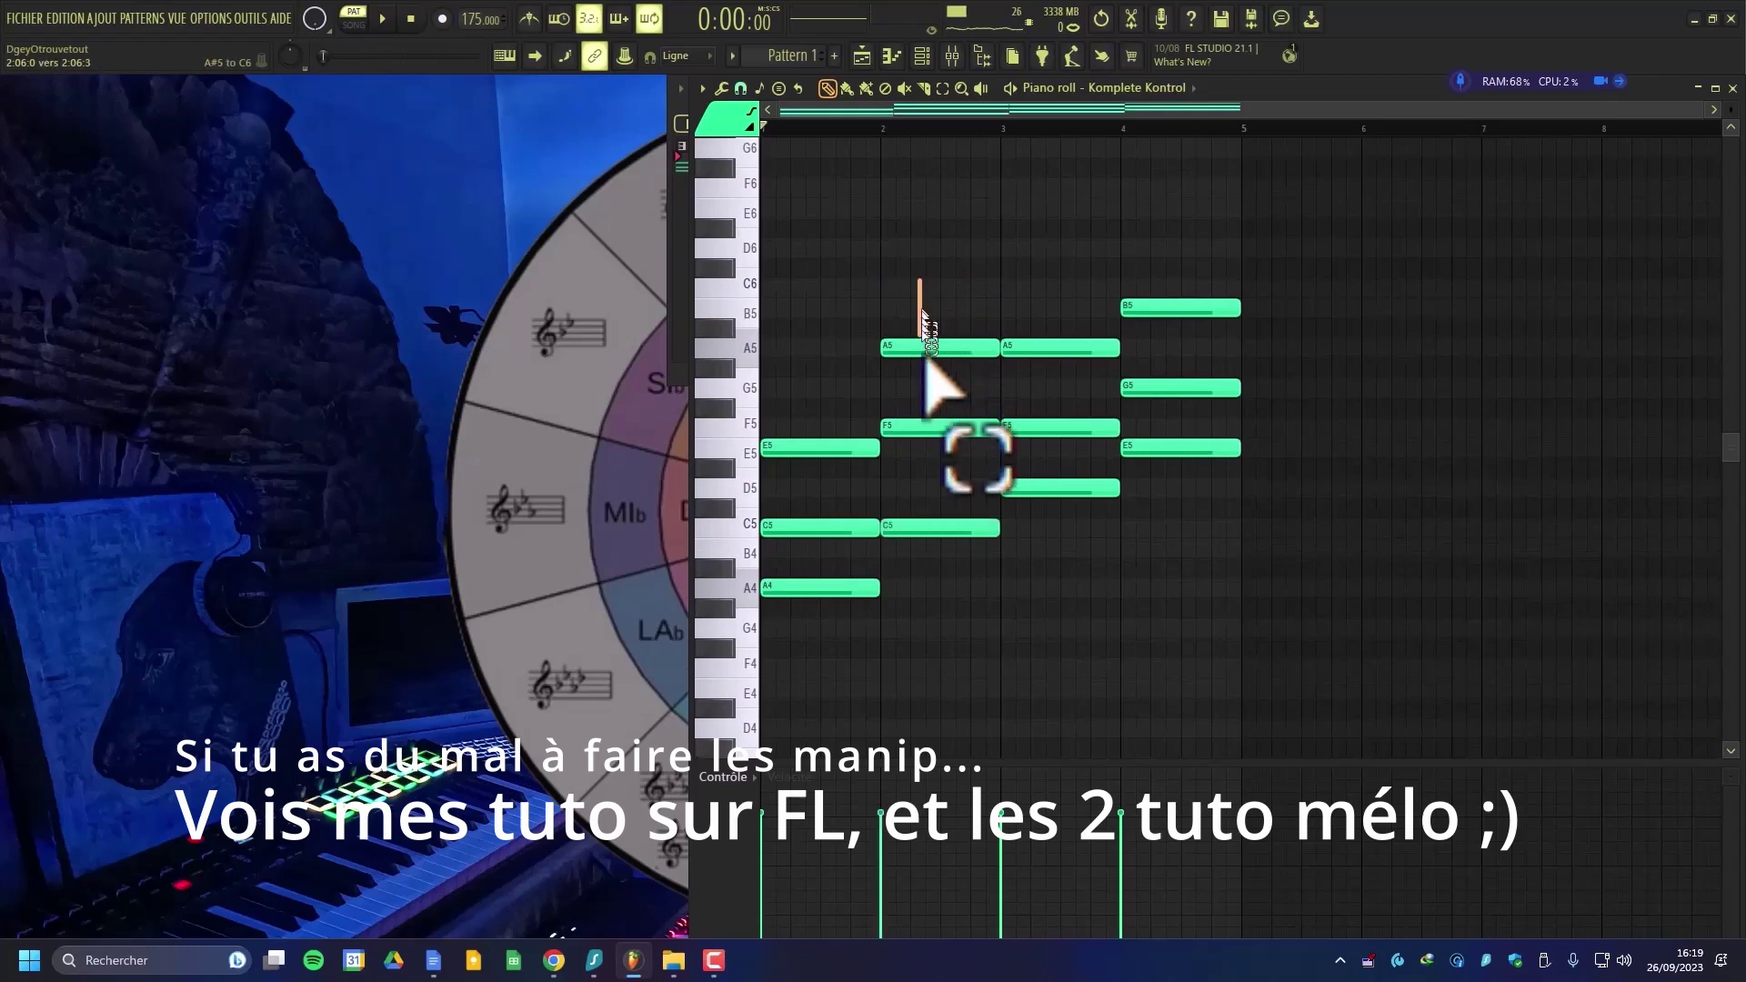
key("ctrl+Down")
- Lower the A5 in bar 3 and the B5 in bar 4 one octave to A4 and B4, and play the progression
left_click(1042, 349)
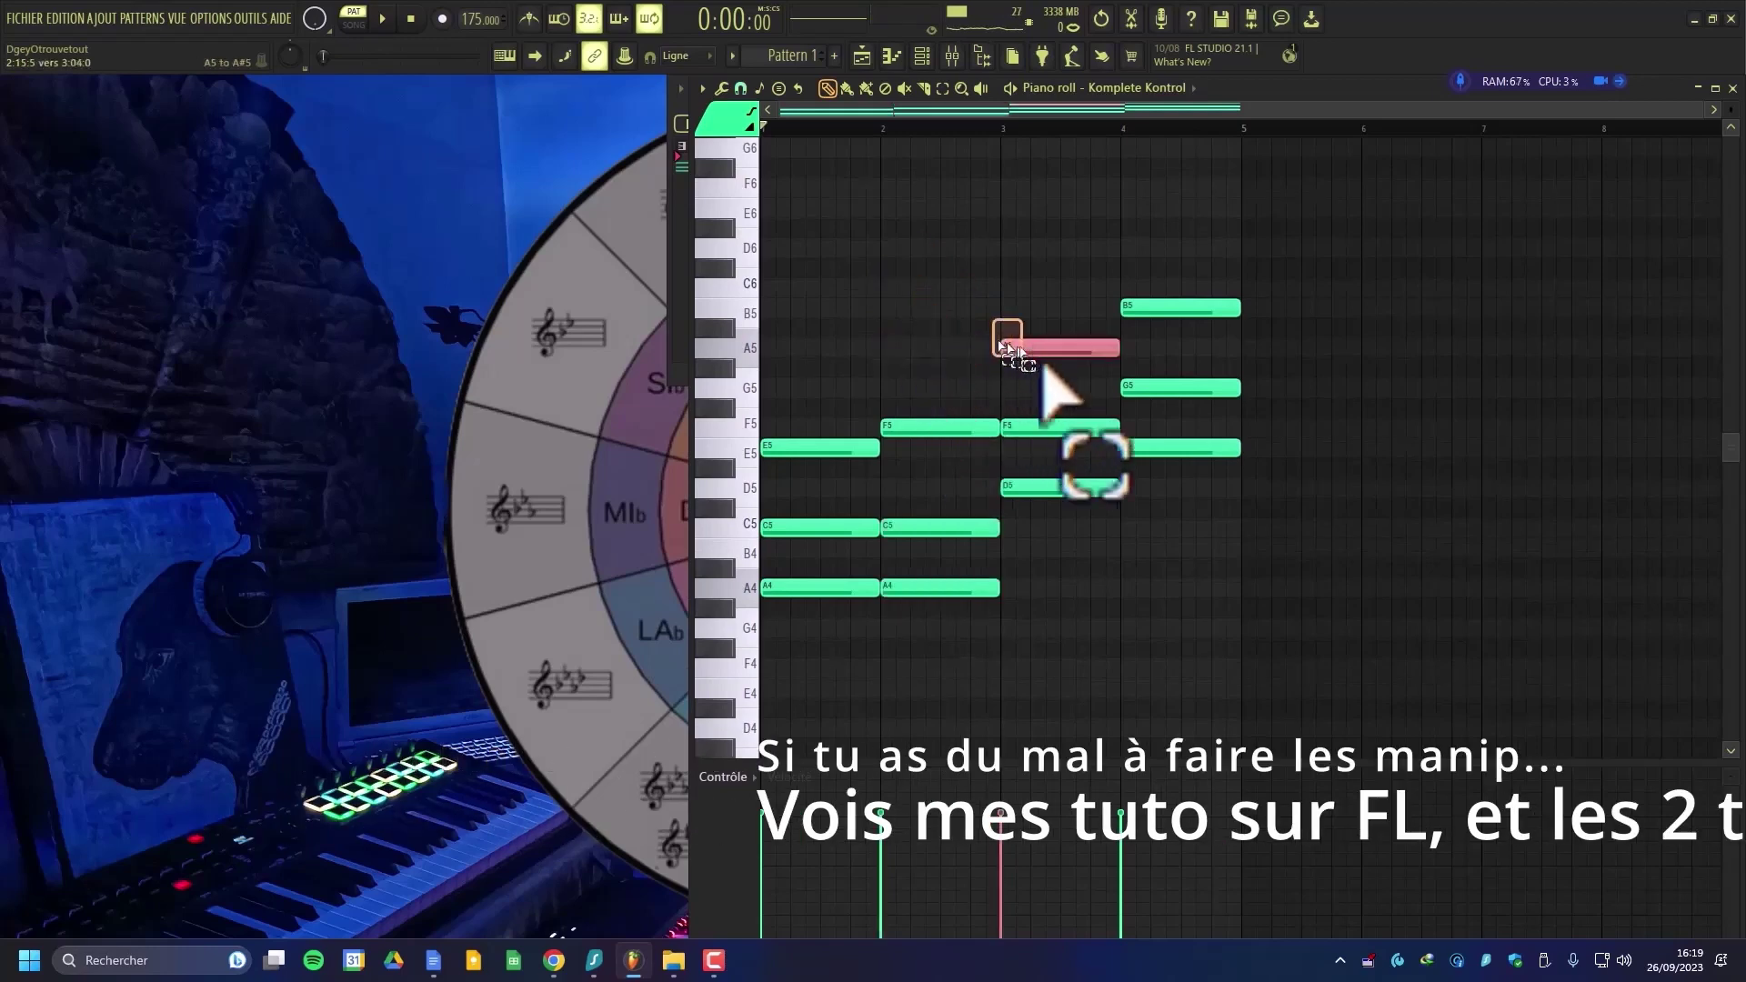
key("ctrl+Down")
left_click(1160, 307)
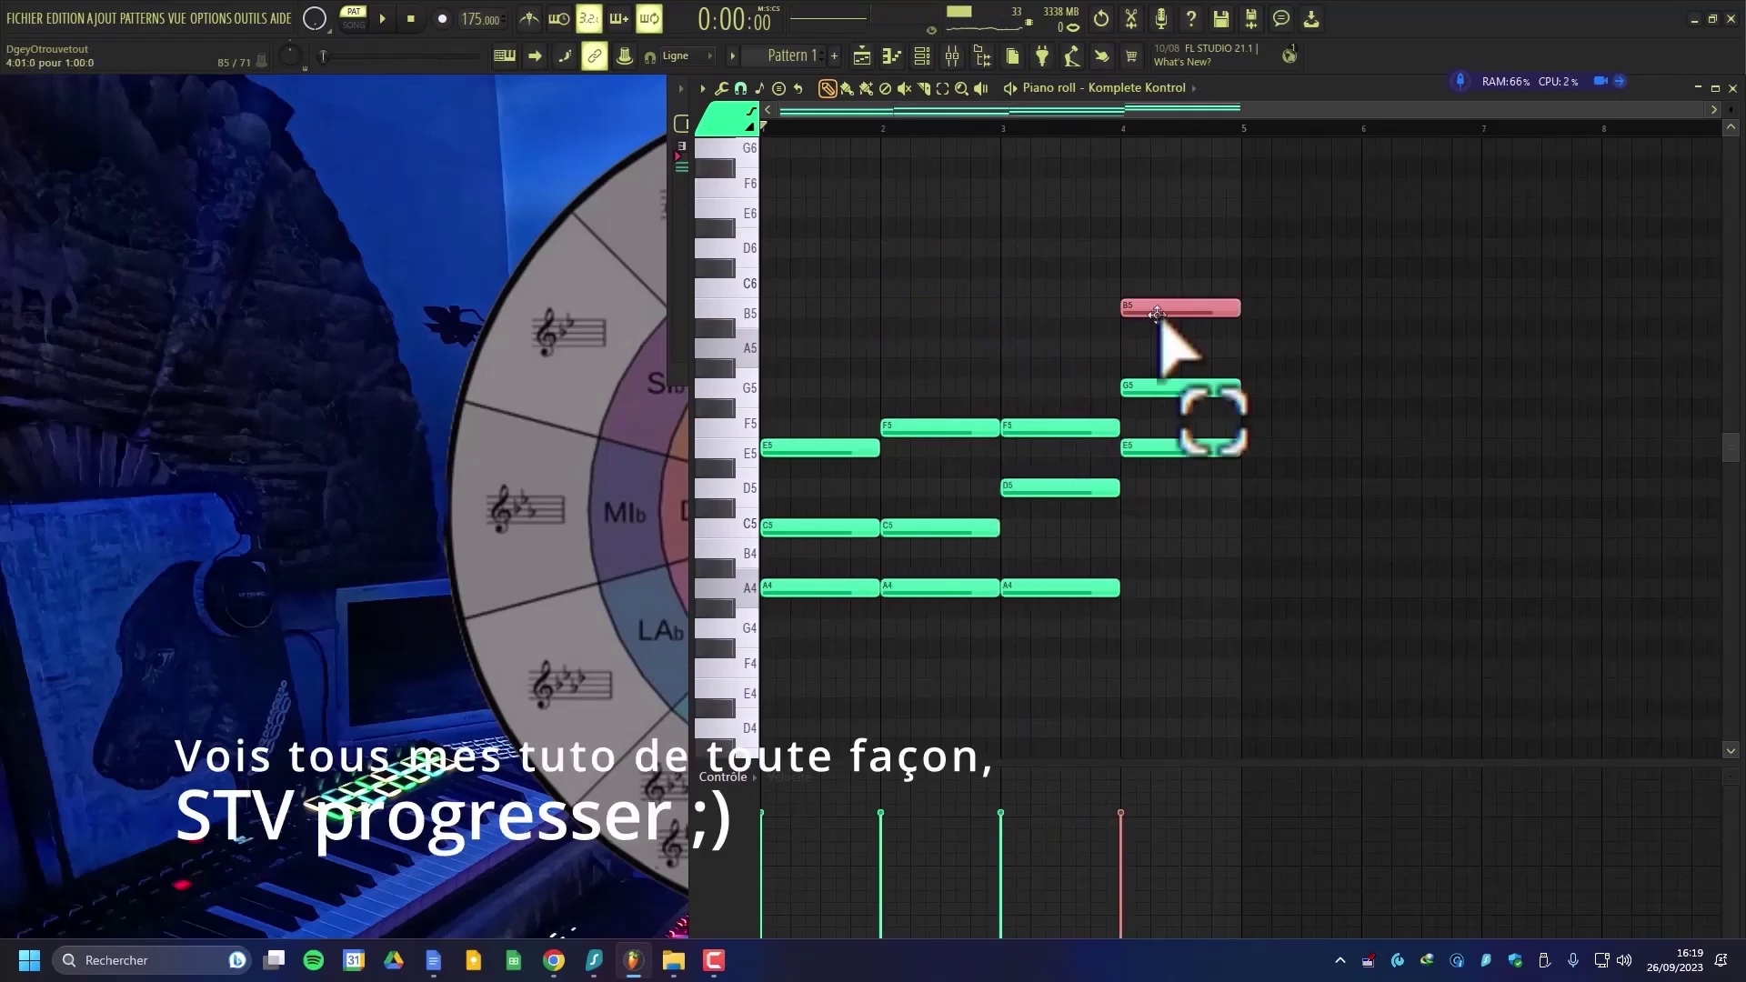
key("ctrl+Down")
key("space")
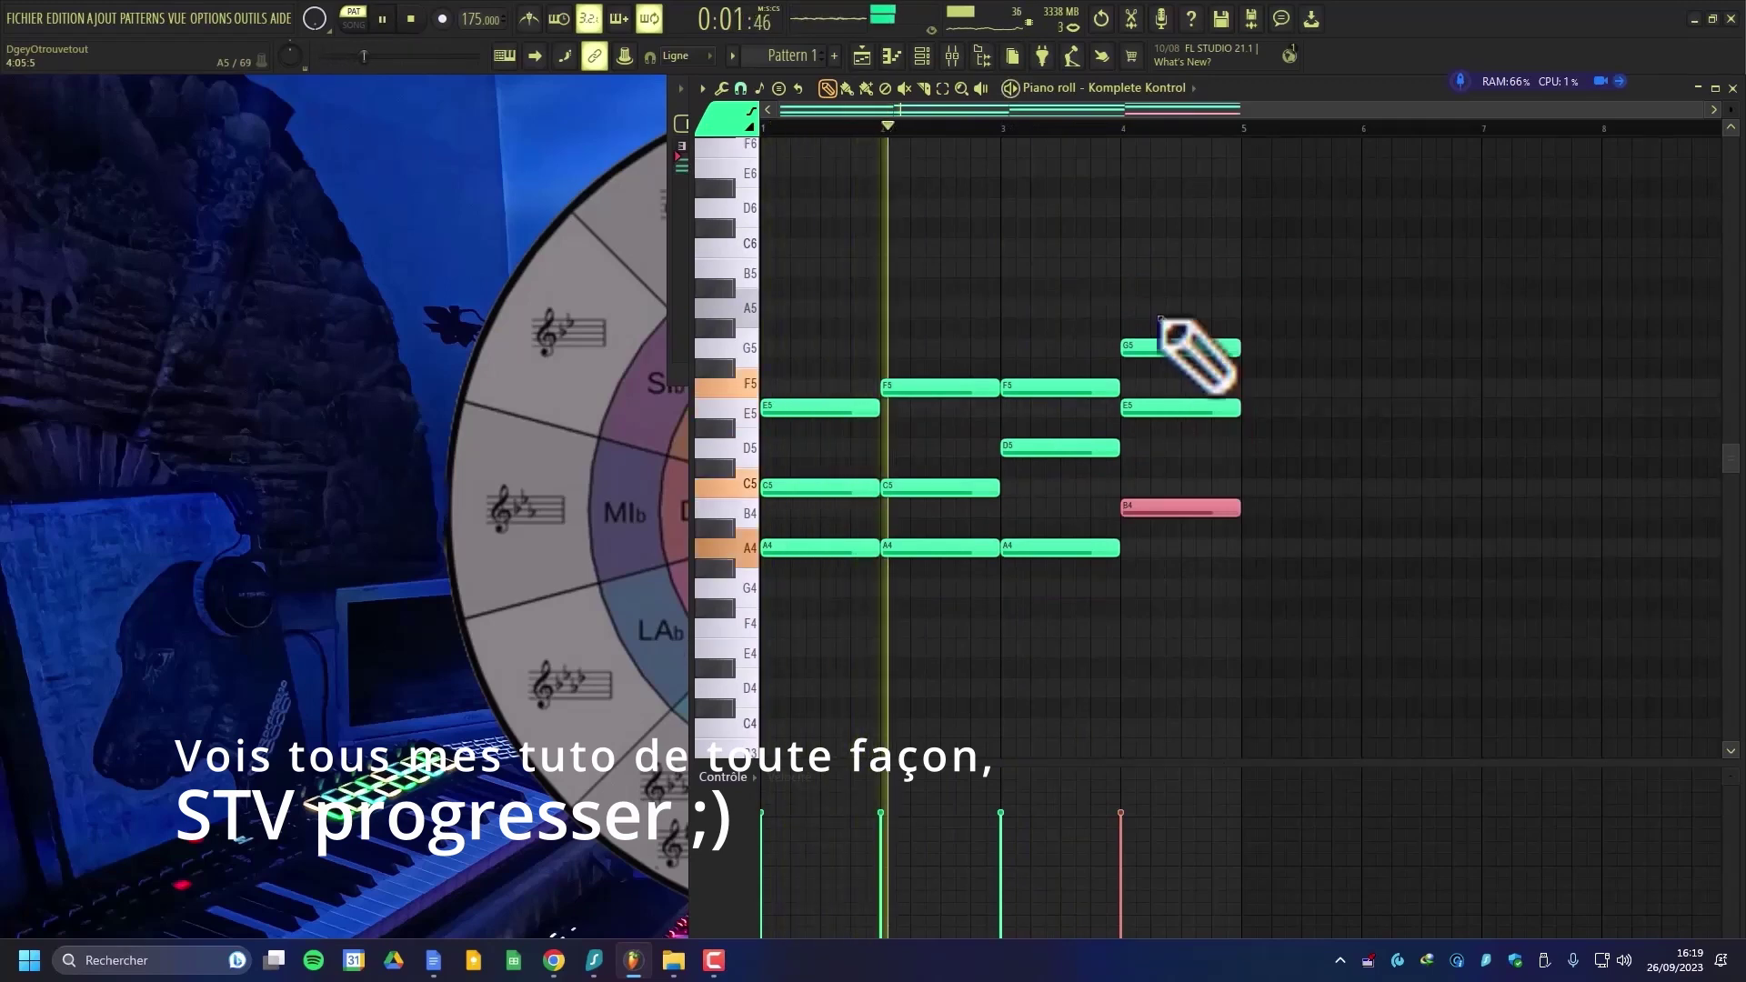
key("ctrl+d")
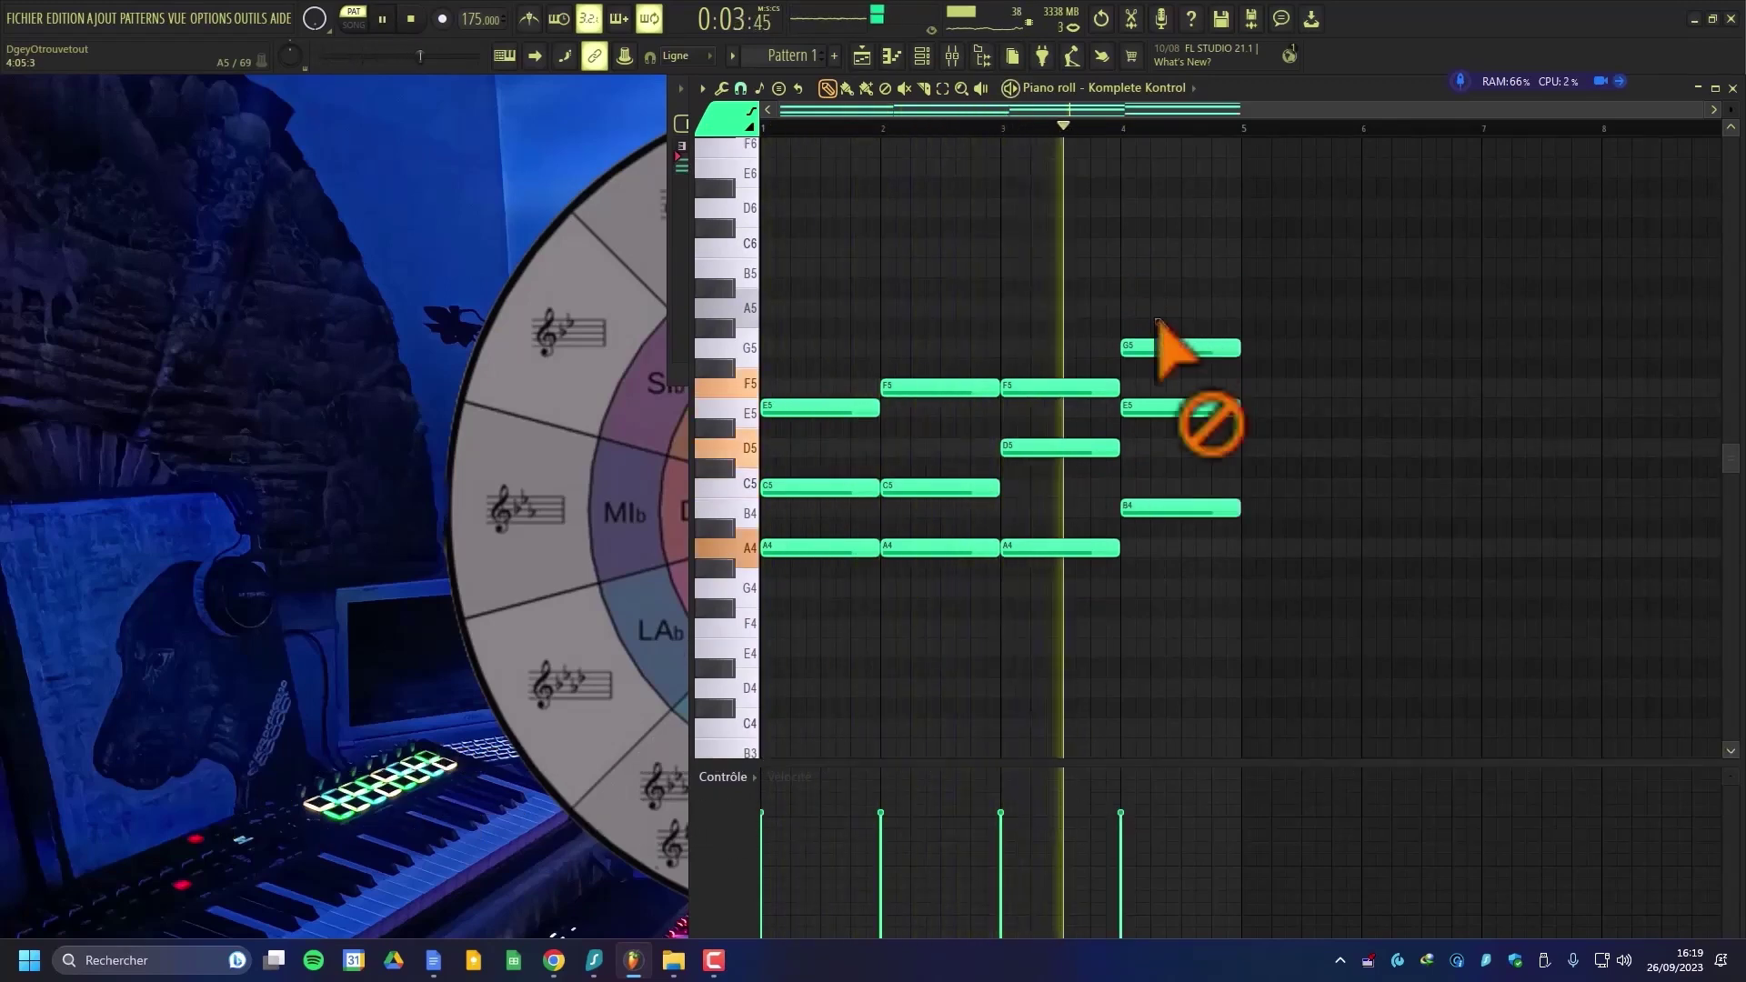
key("space")
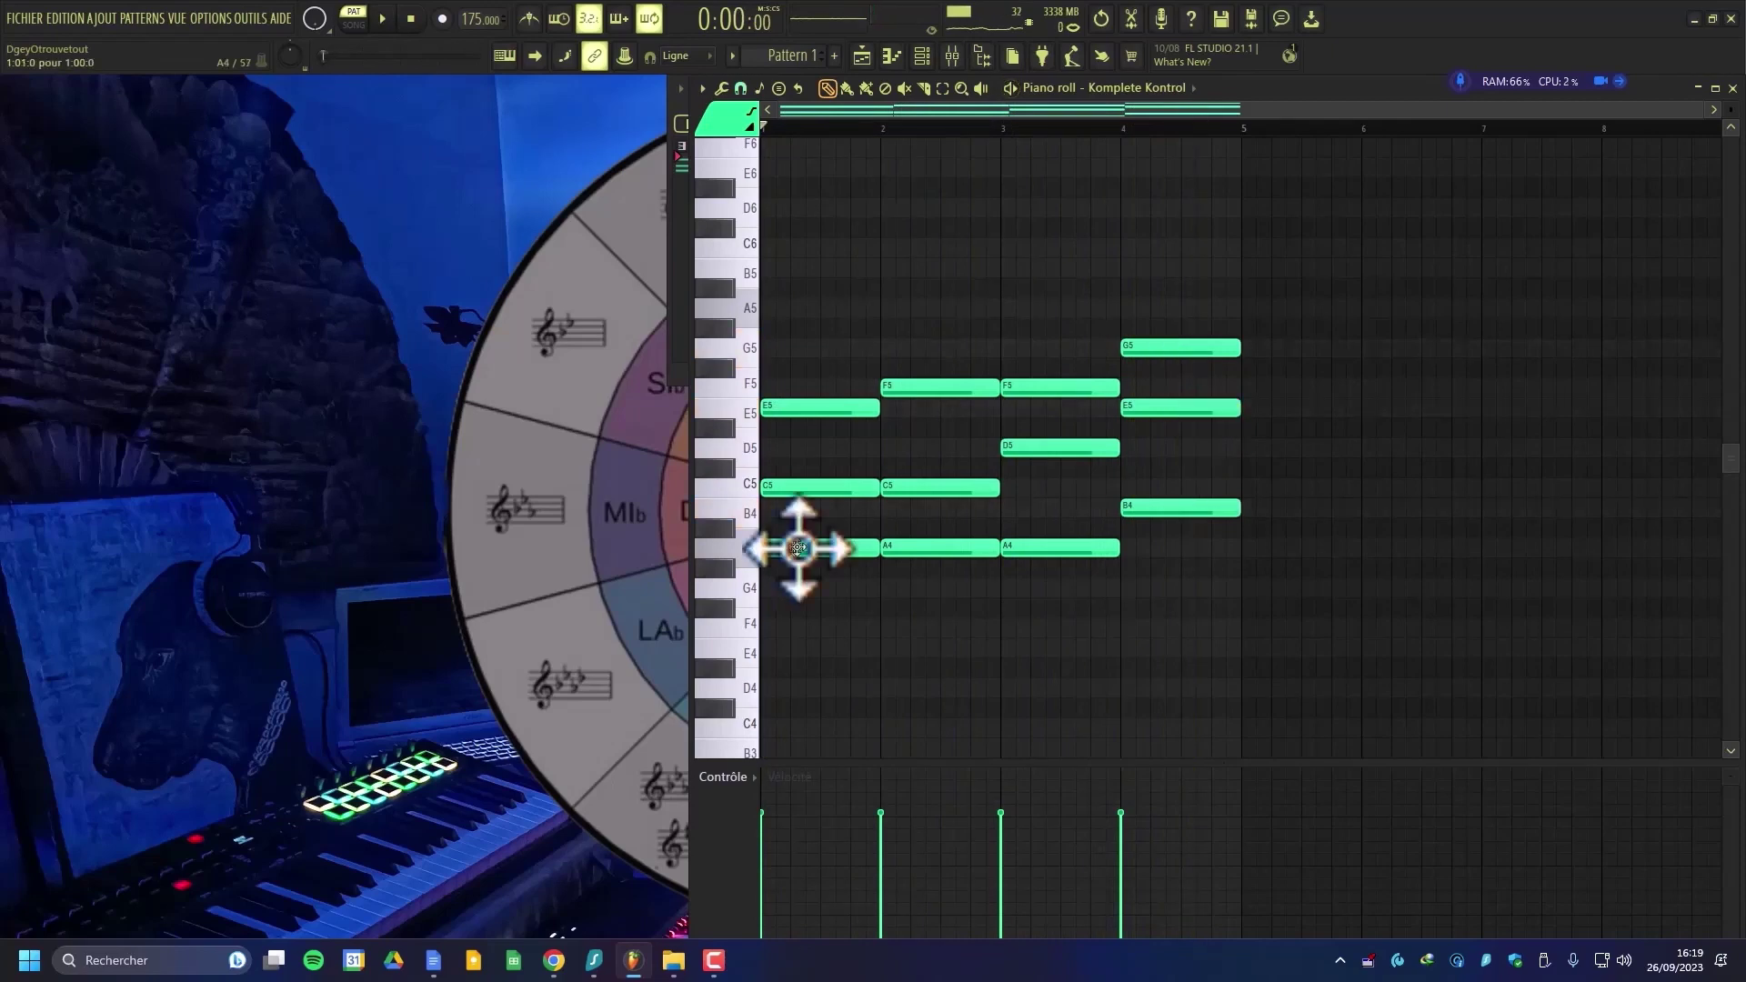
- Add bass notes A3, F4, D4 and E4 by duplicating each chord's root one octave lower, and play the progression
left_click(799, 549)
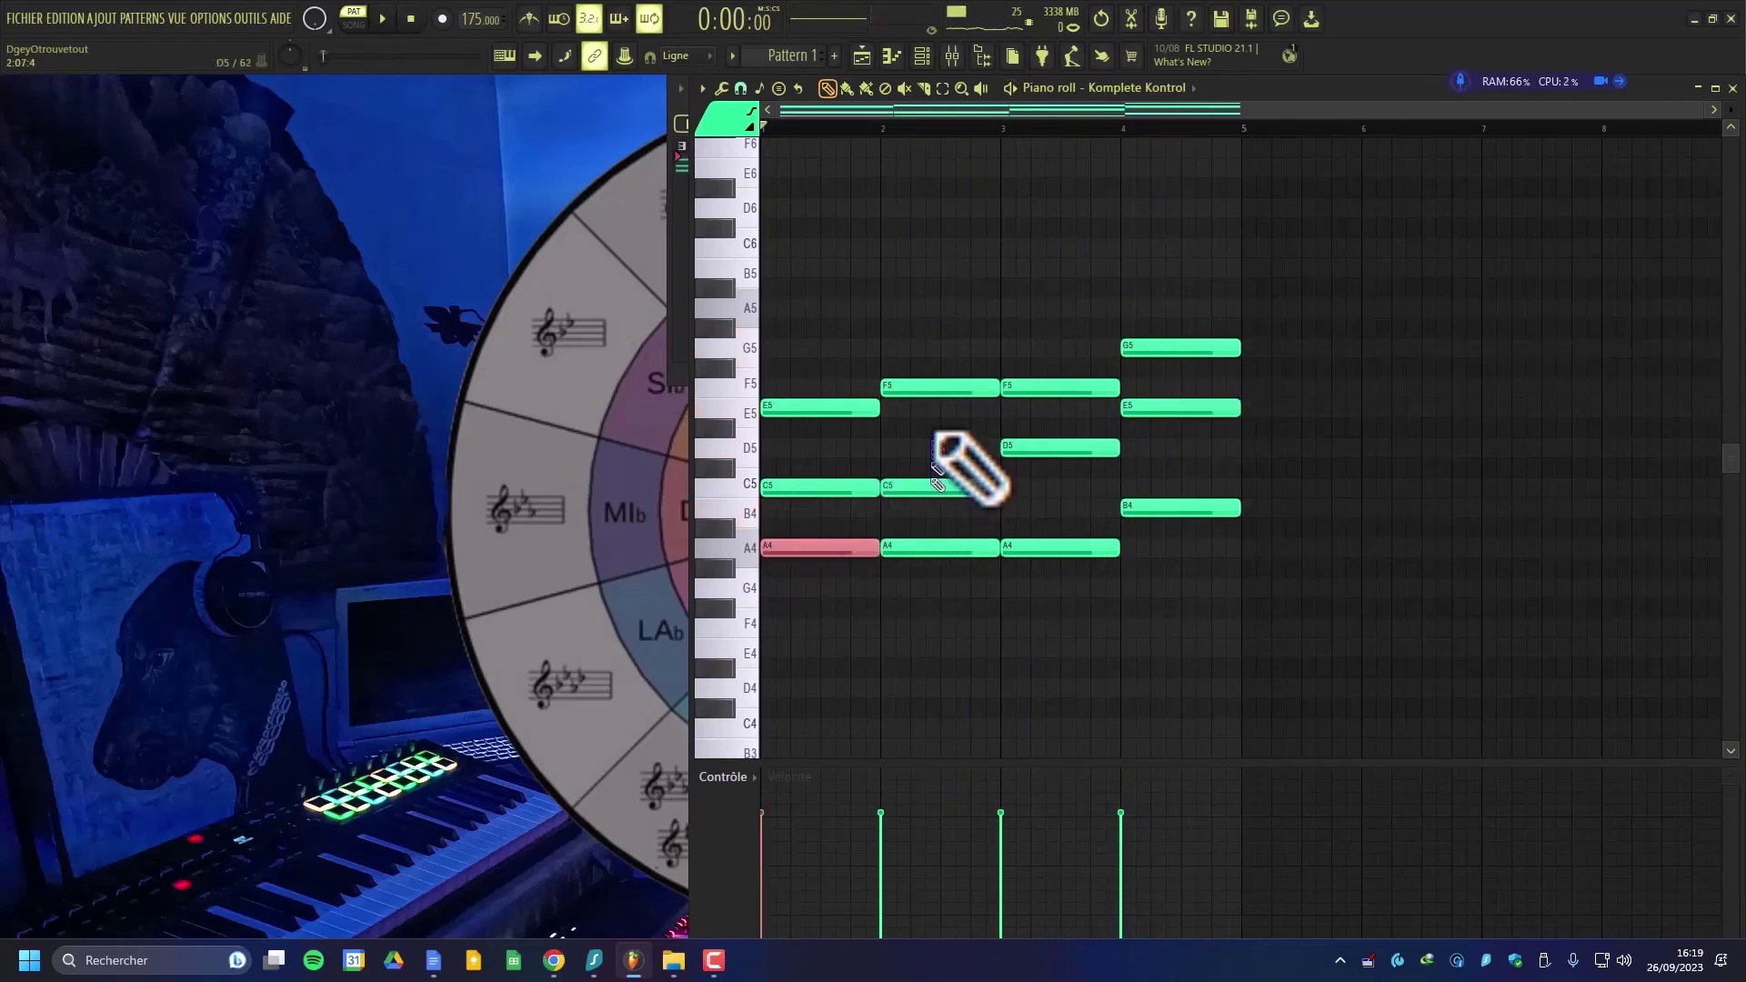
left_click(923, 390)
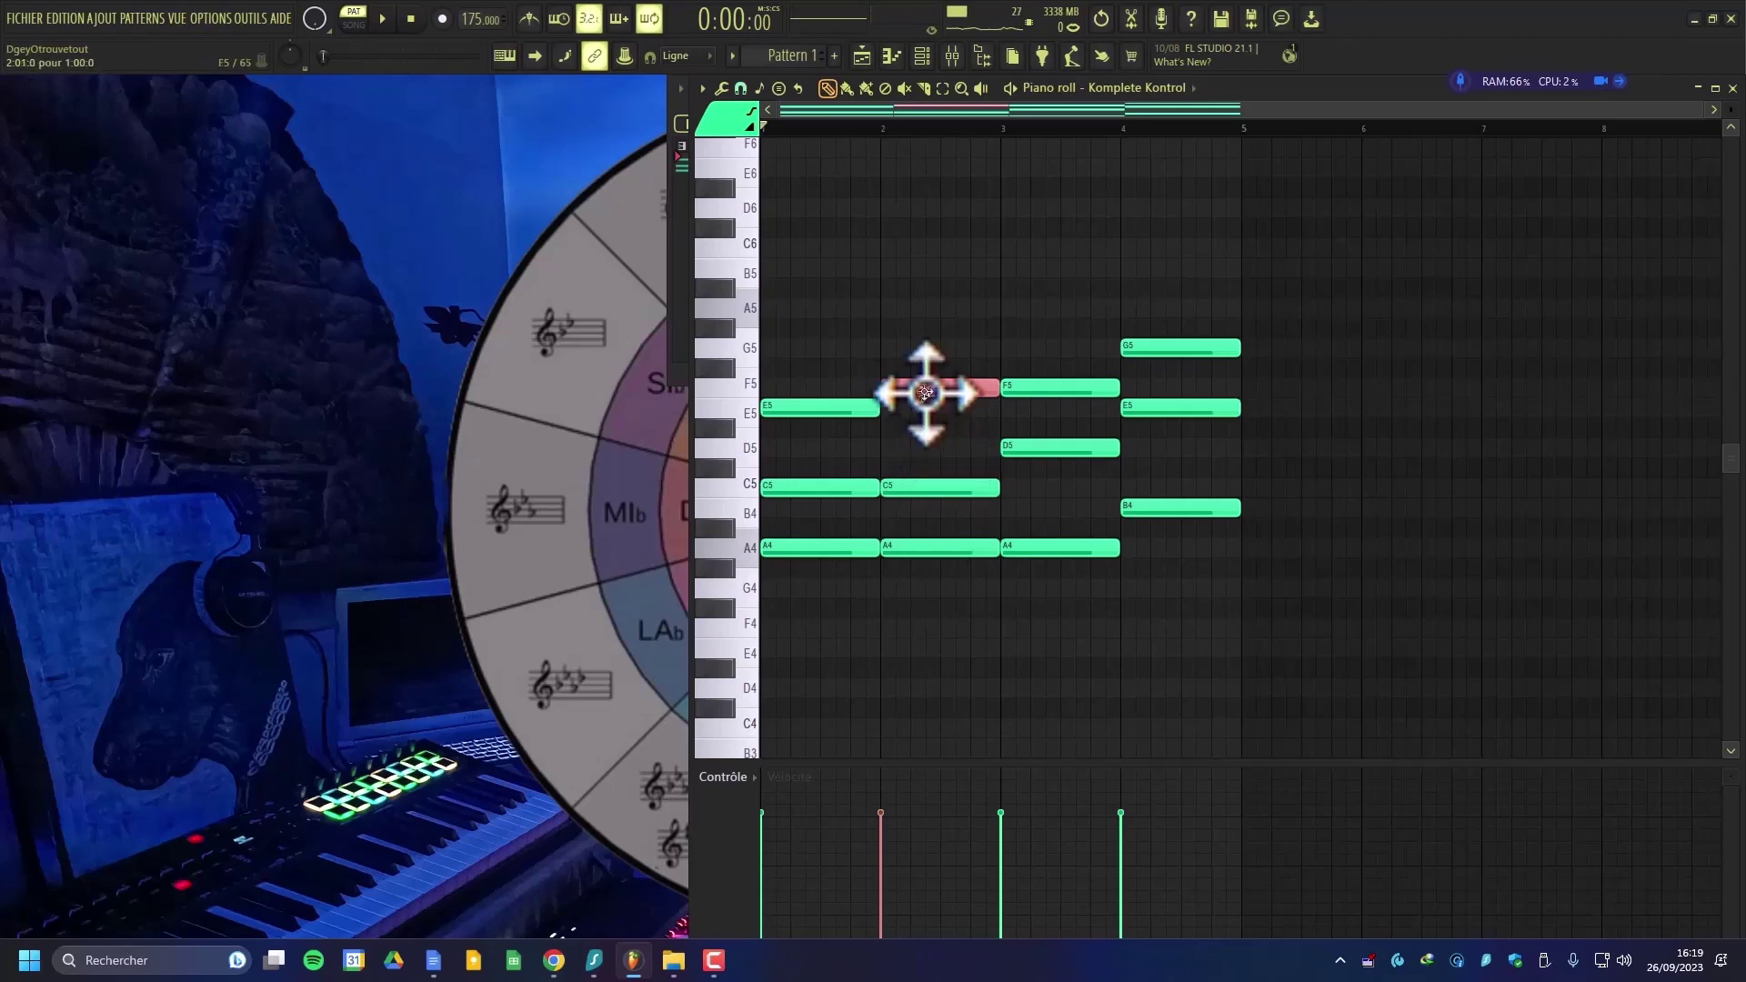
left_click(824, 549, "ctrl")
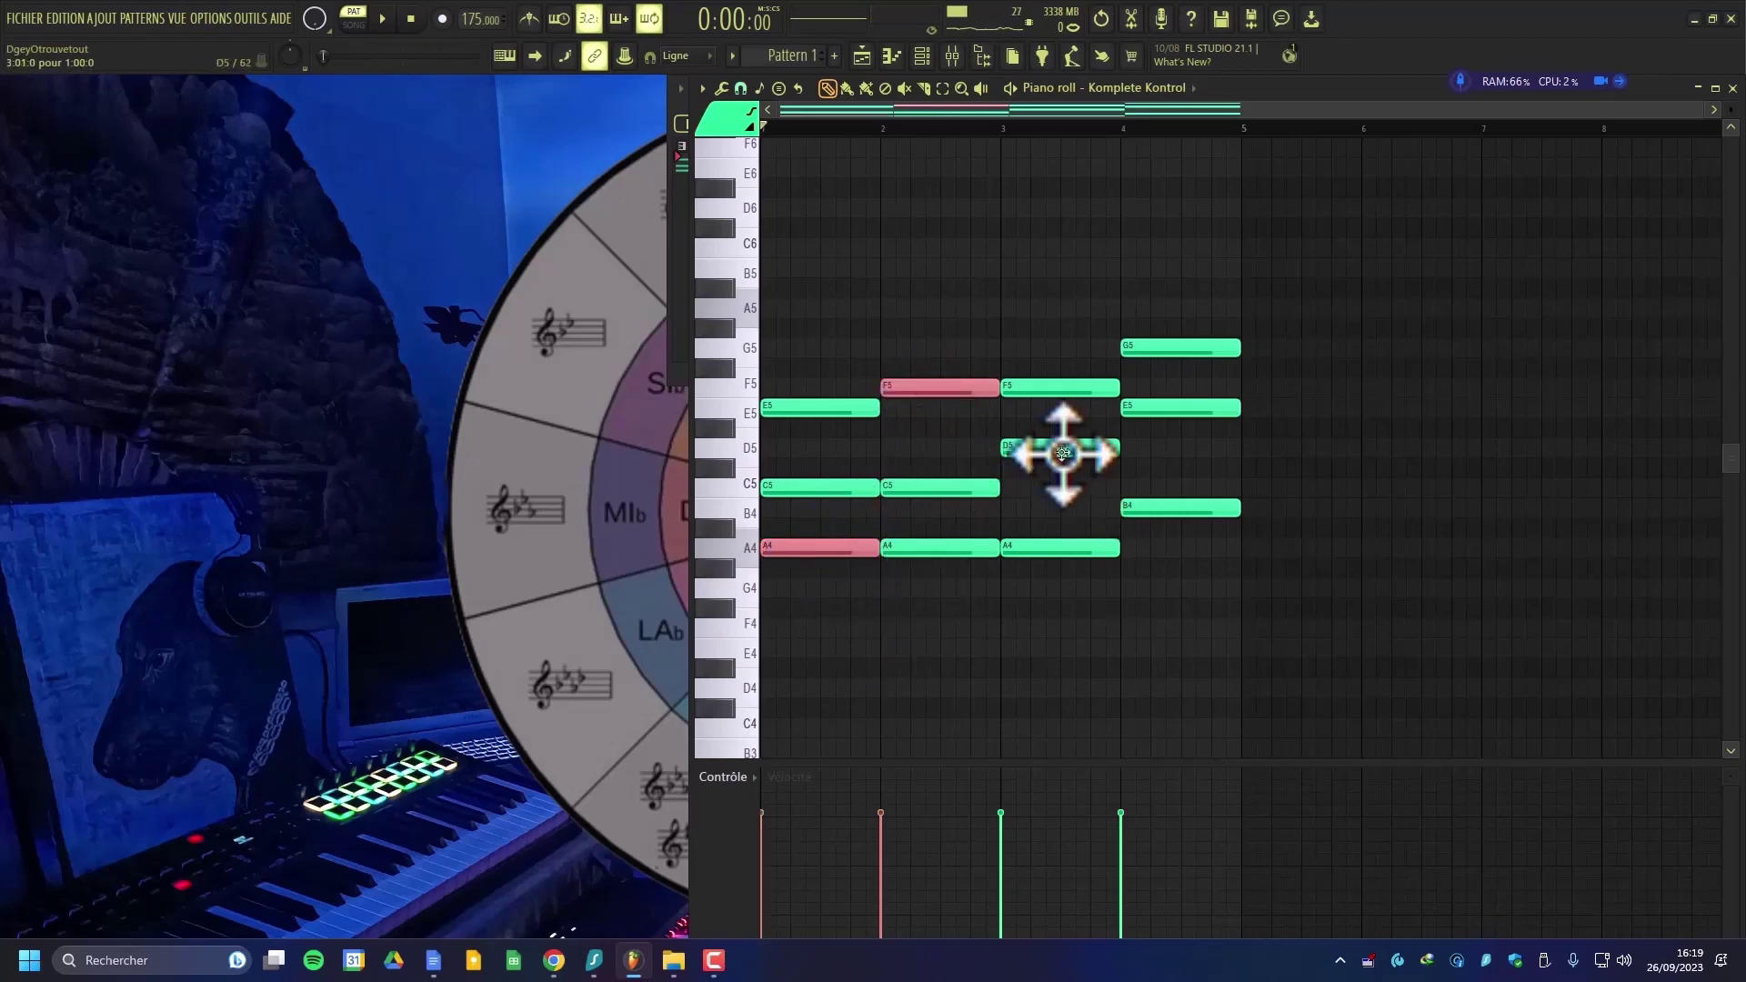
left_click(1062, 452, "ctrl")
left_click(1173, 406, "ctrl")
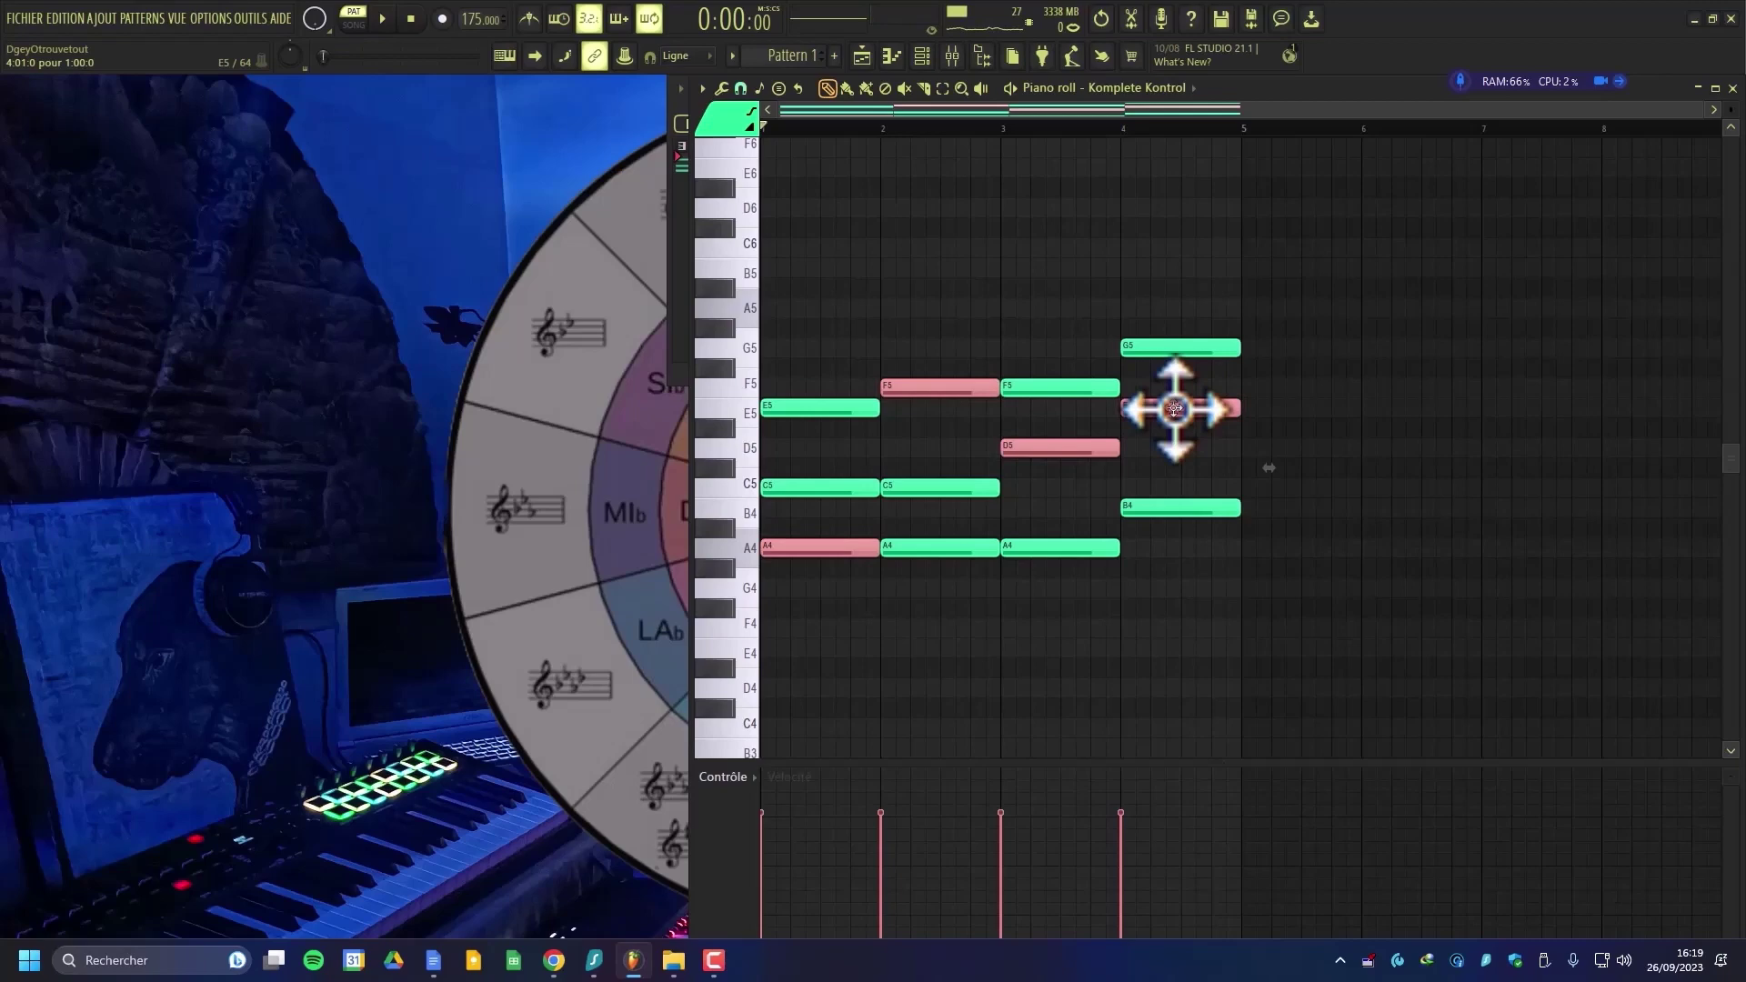
key("ctrl+Down")
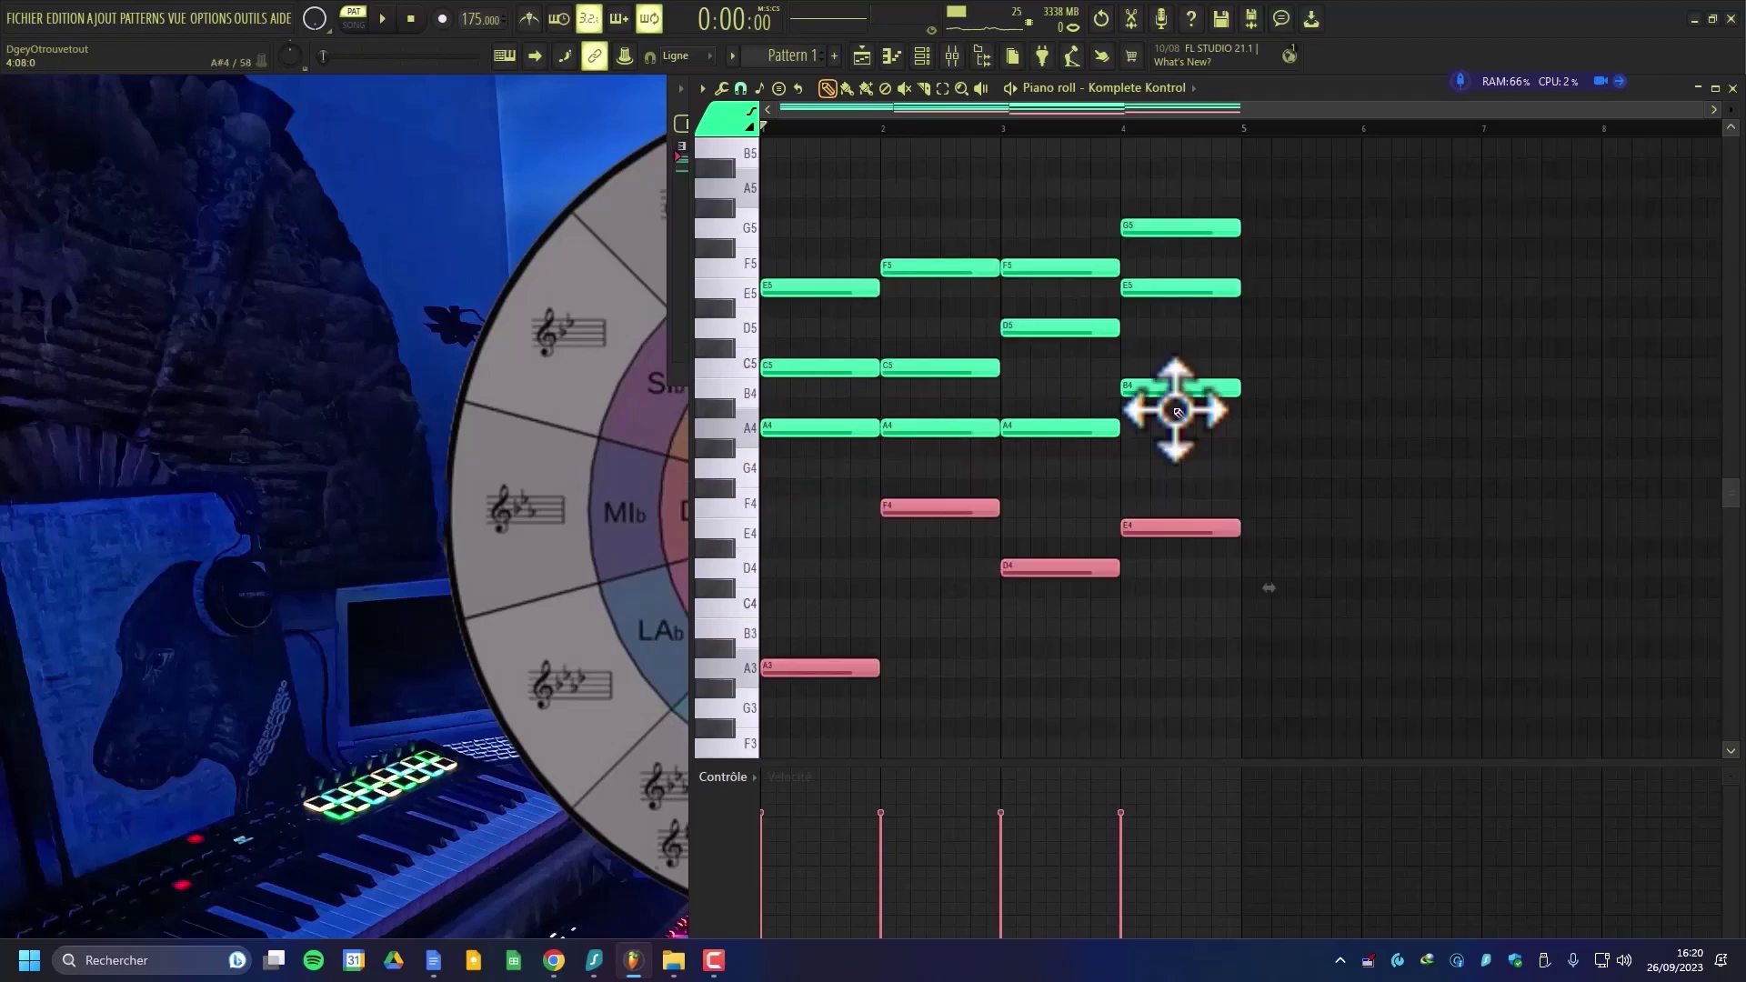
left_click(1178, 412)
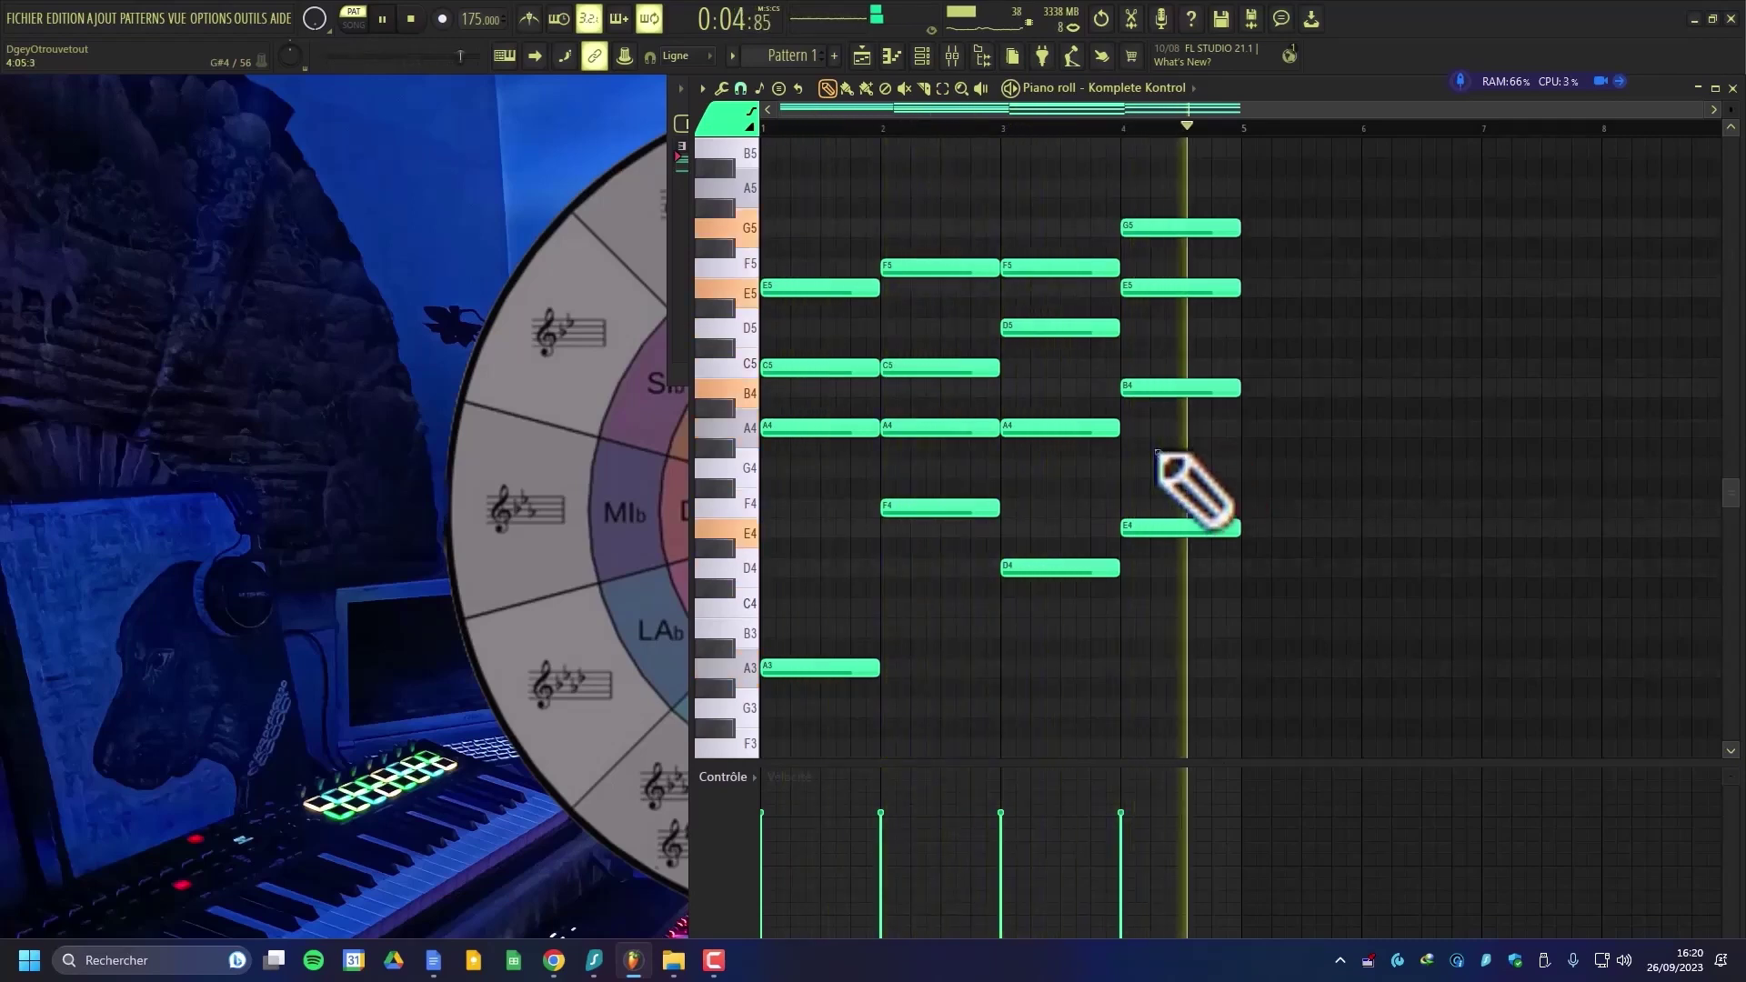
key("space")
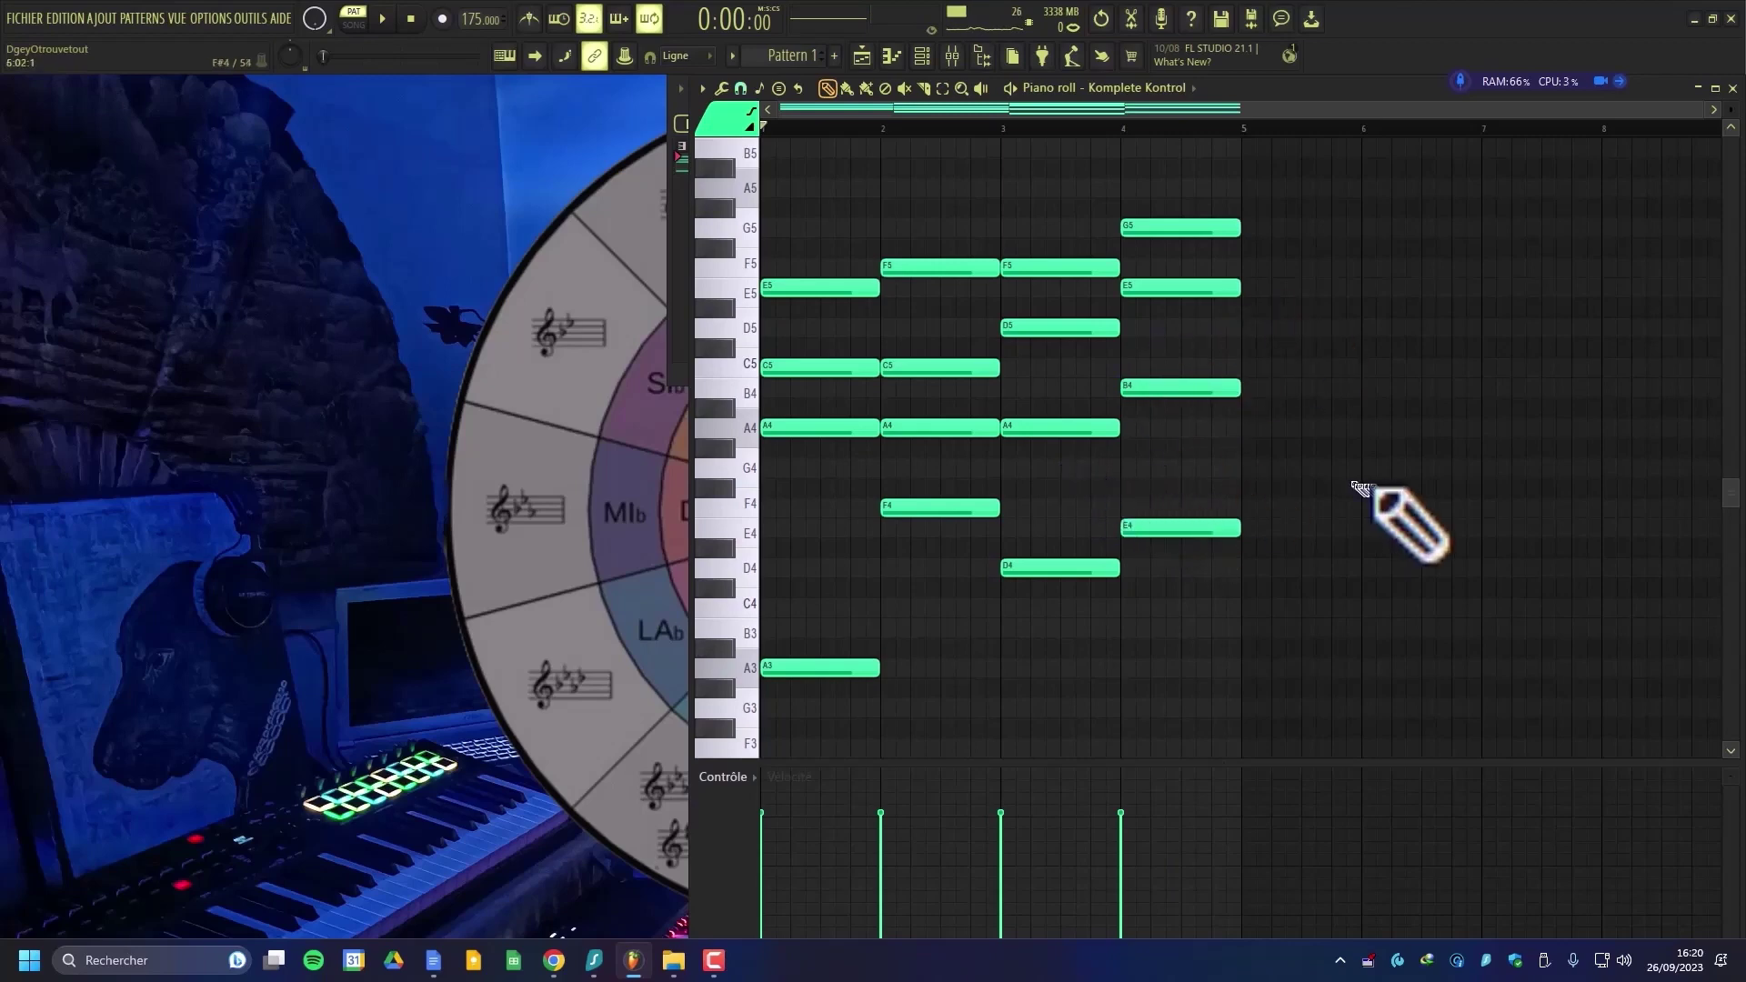
- Duplicate the four-bar progression into bars 5 to 8 and deselect the copied notes
key("ctrl+b")
scroll(1391, 545, "down", 1)
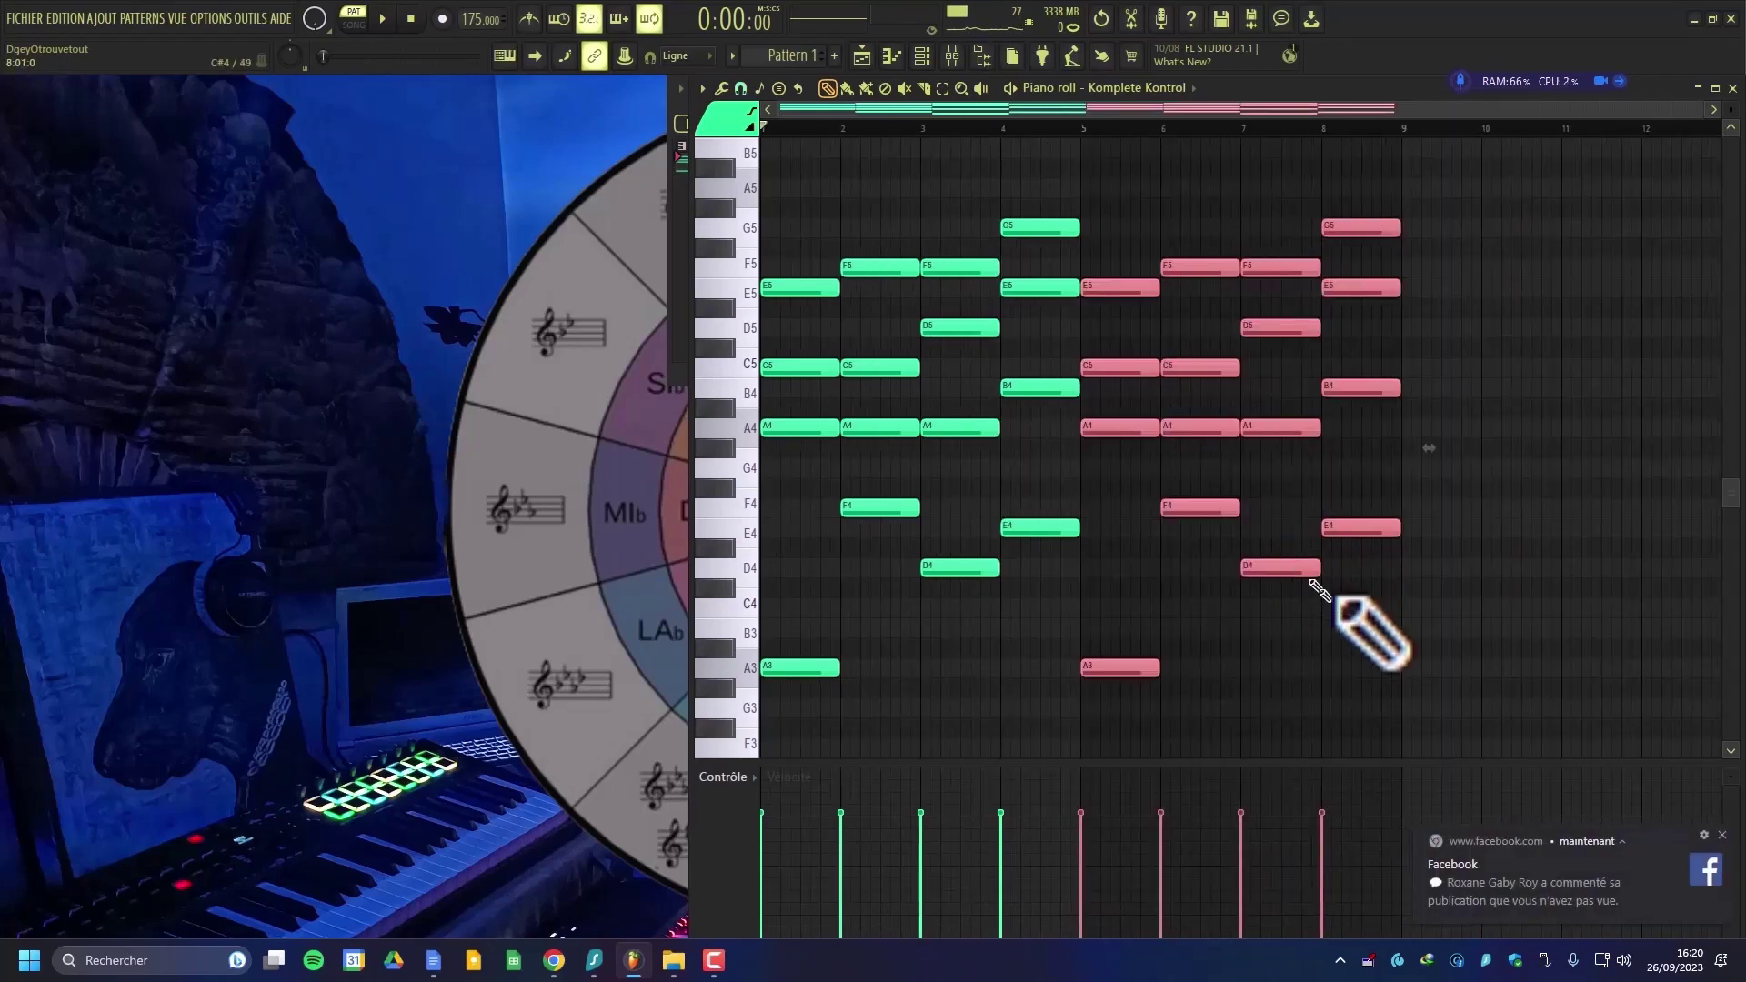
left_click(1337, 670)
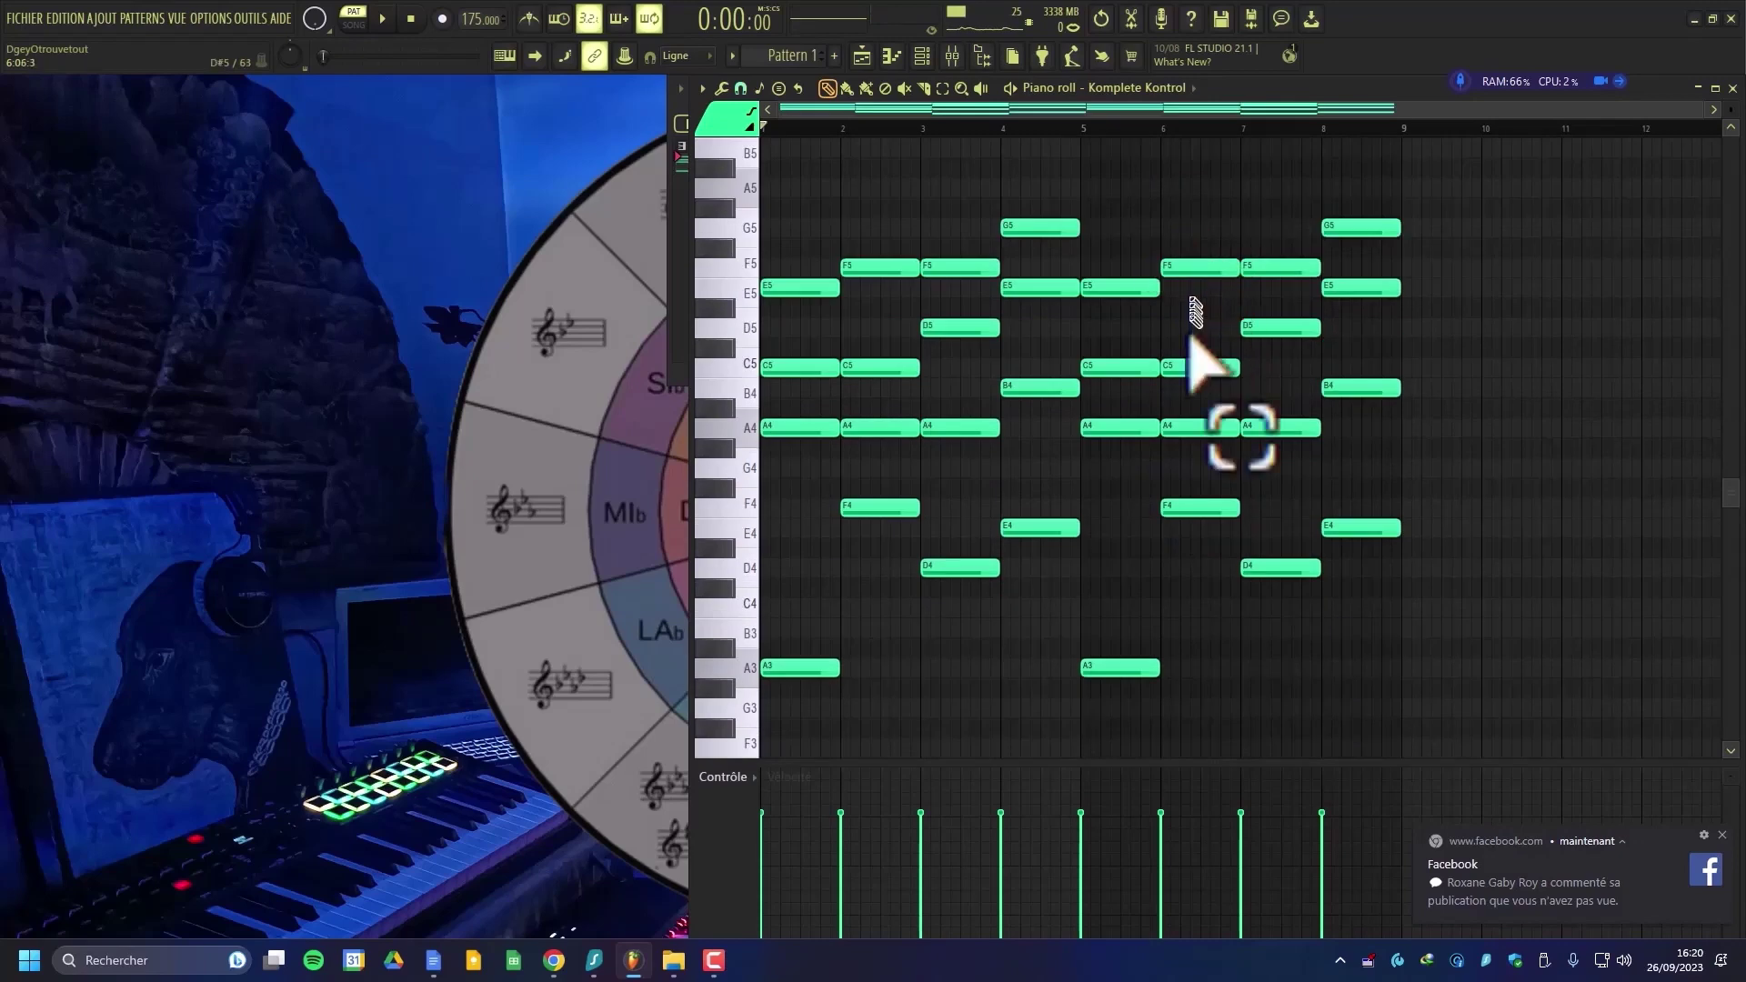
- Try raising the A4 and C5 notes in bar 6 one octave to A5 and C6, and undo the move
left_click_drag(1179, 320, 1177, 420)
key("ctrl+Up")
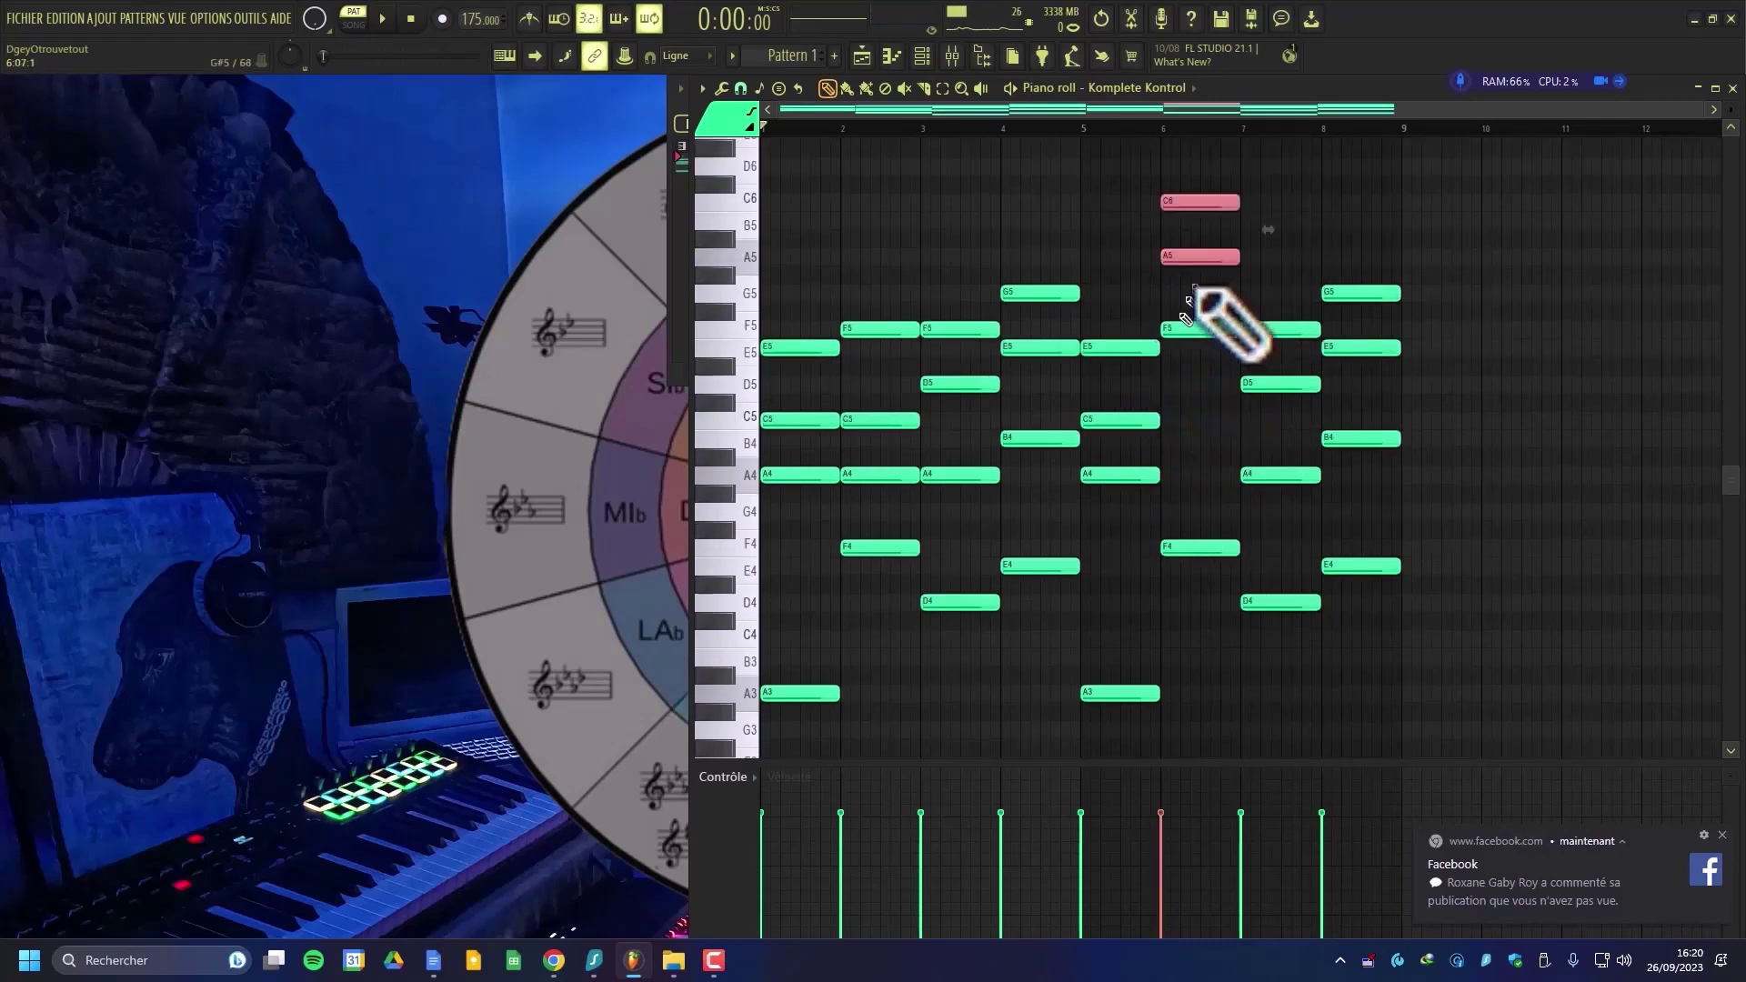
left_click(1193, 330)
left_click(1188, 548)
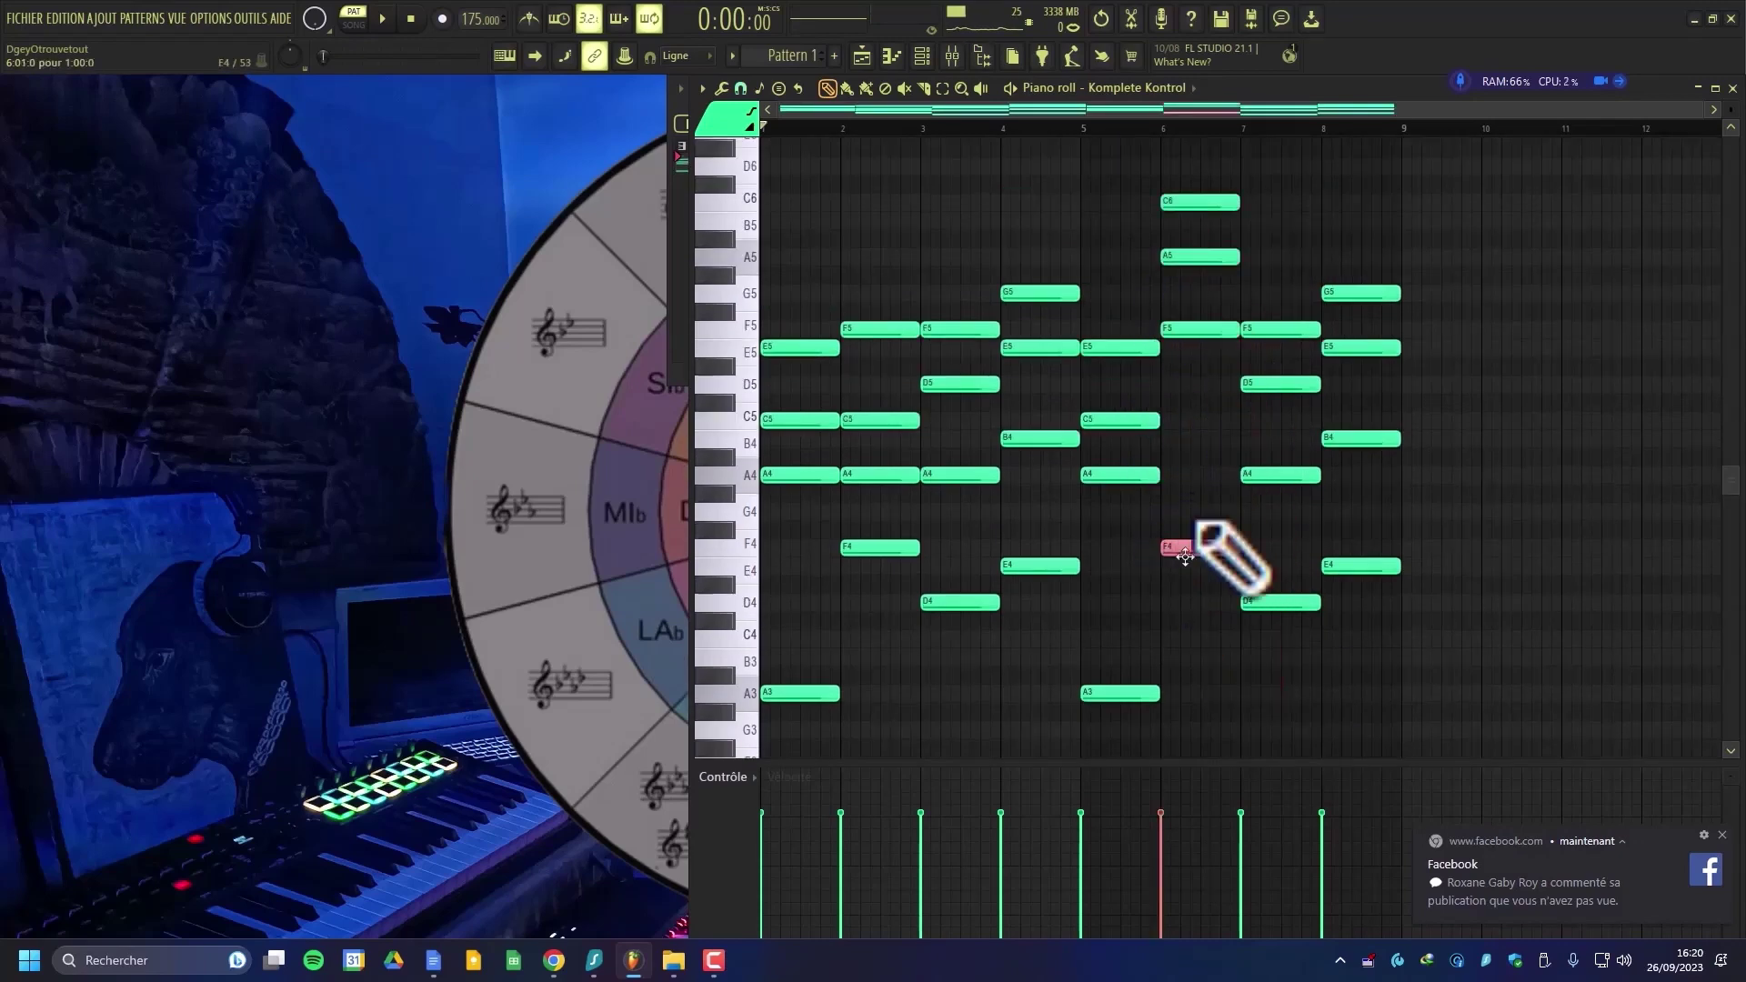
key("ctrl+z")
- Move the bass notes in bars 6 and 7 down to A3 and play all eight bars
left_click(1187, 426)
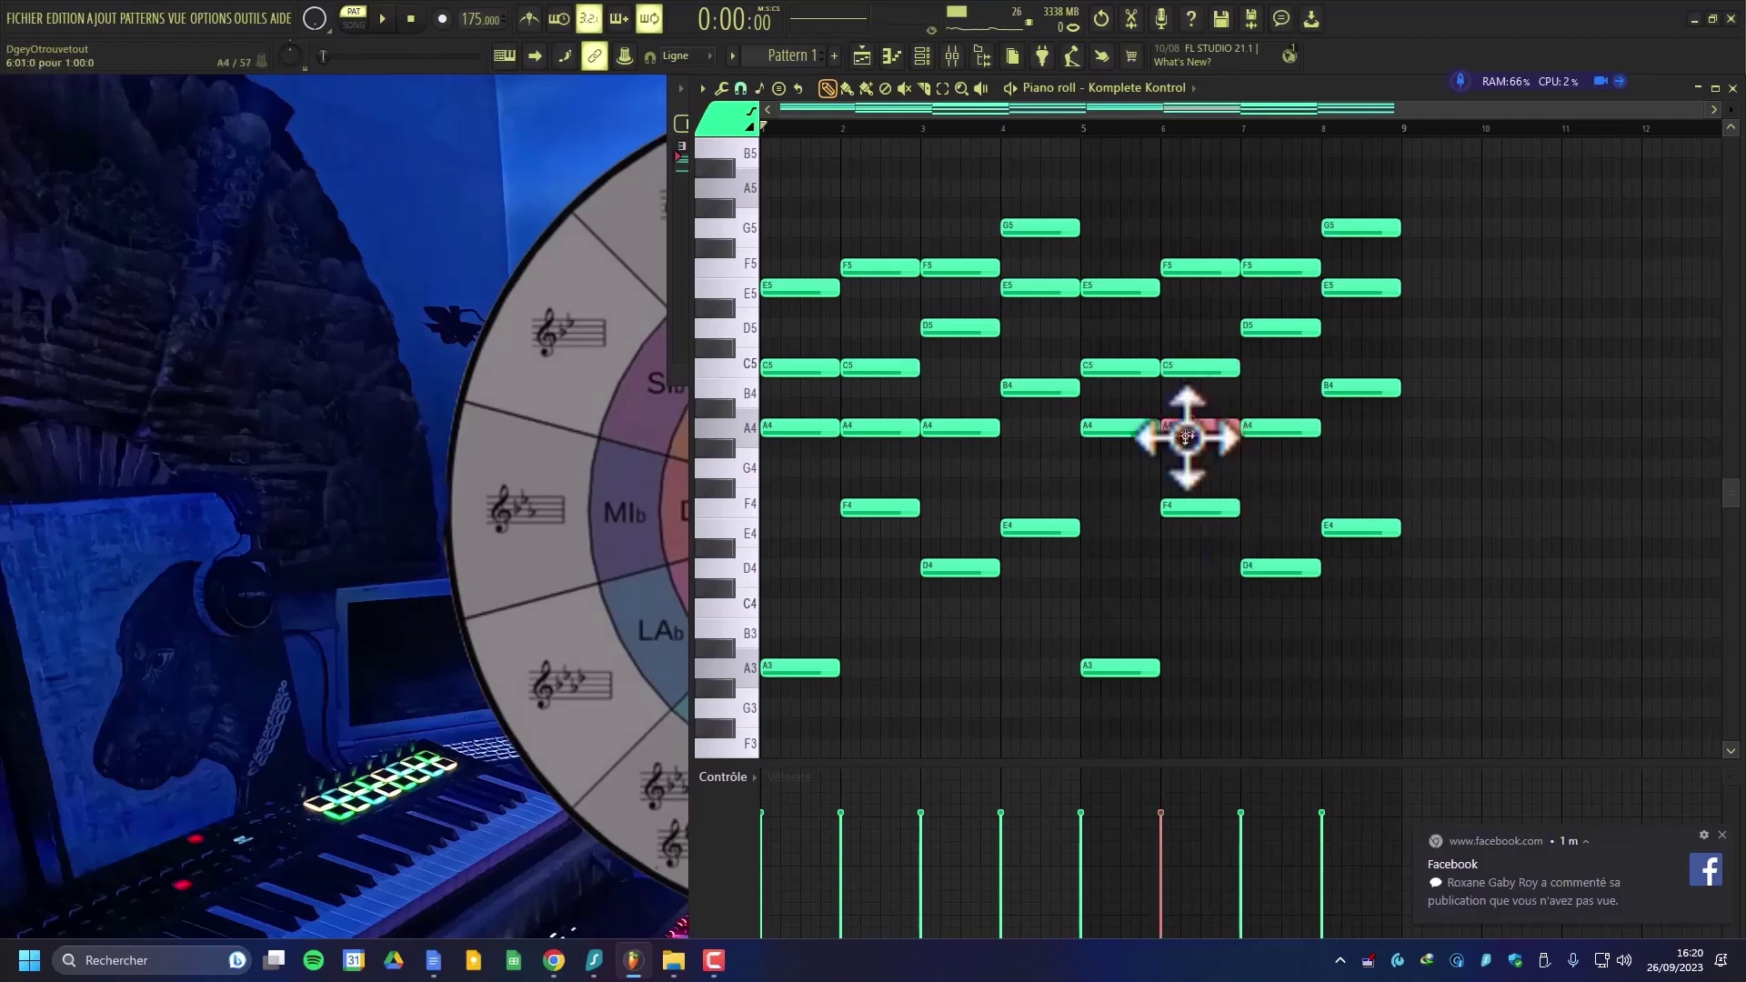
left_click_drag(1197, 513, 1199, 679)
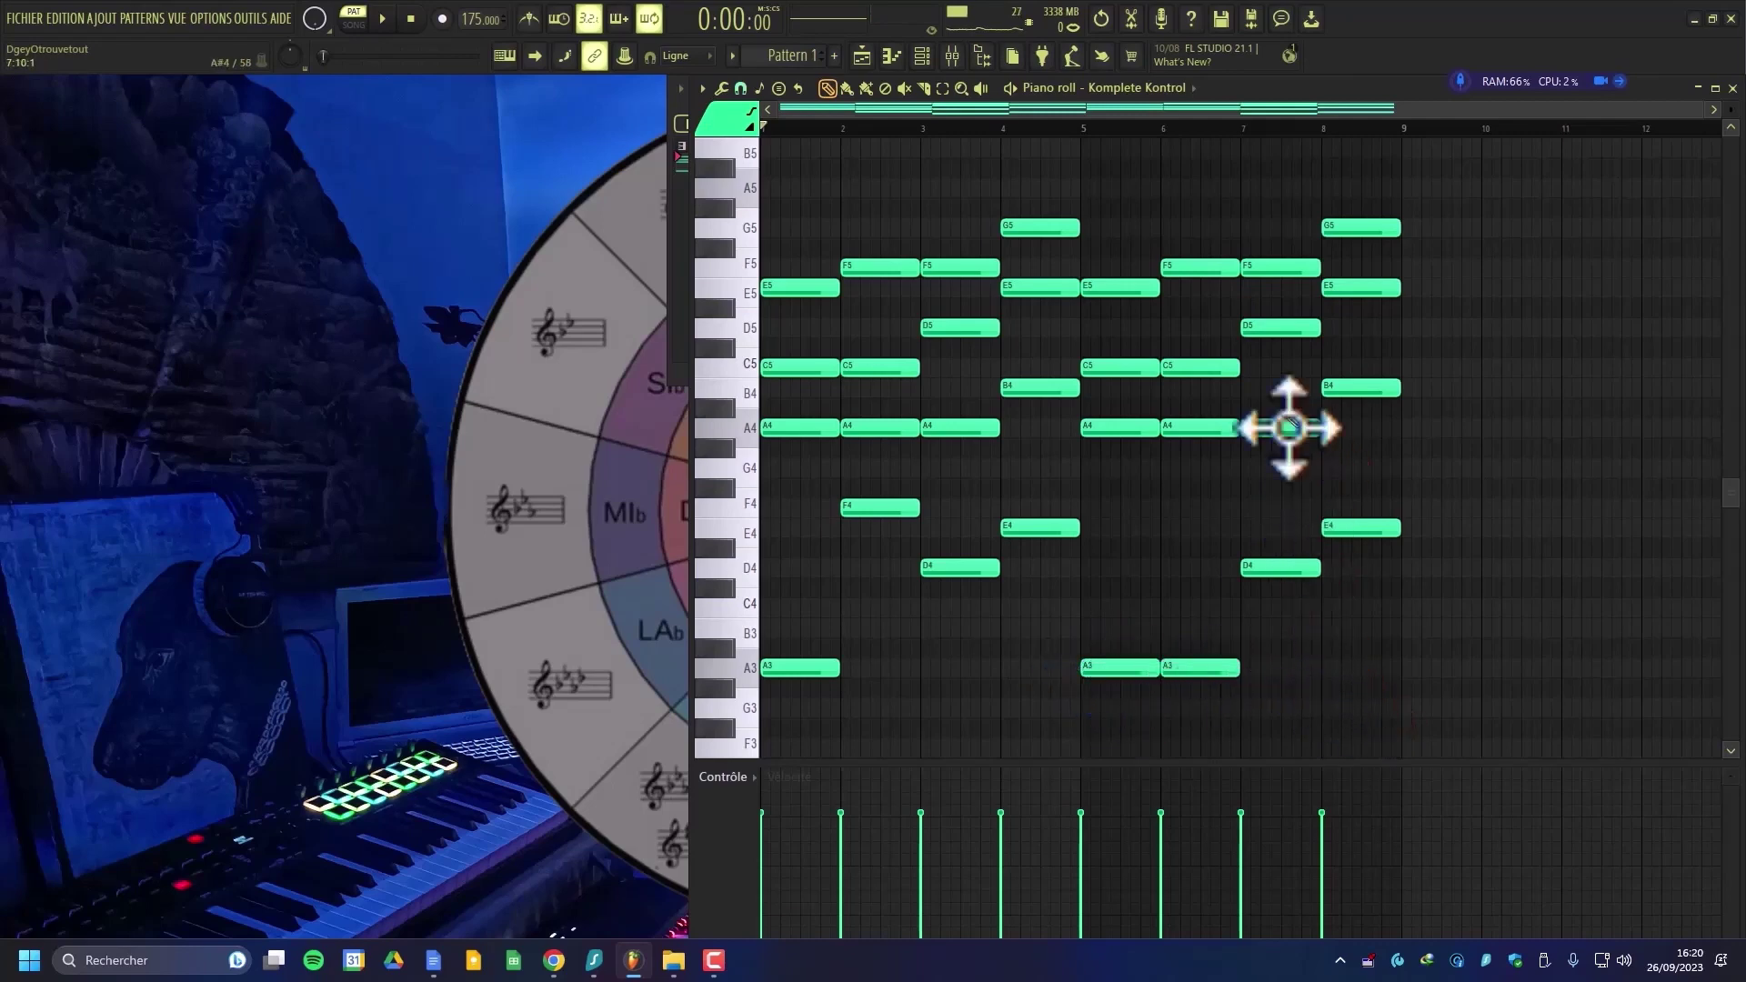
left_click_drag(1287, 577, 1283, 678)
key("space")
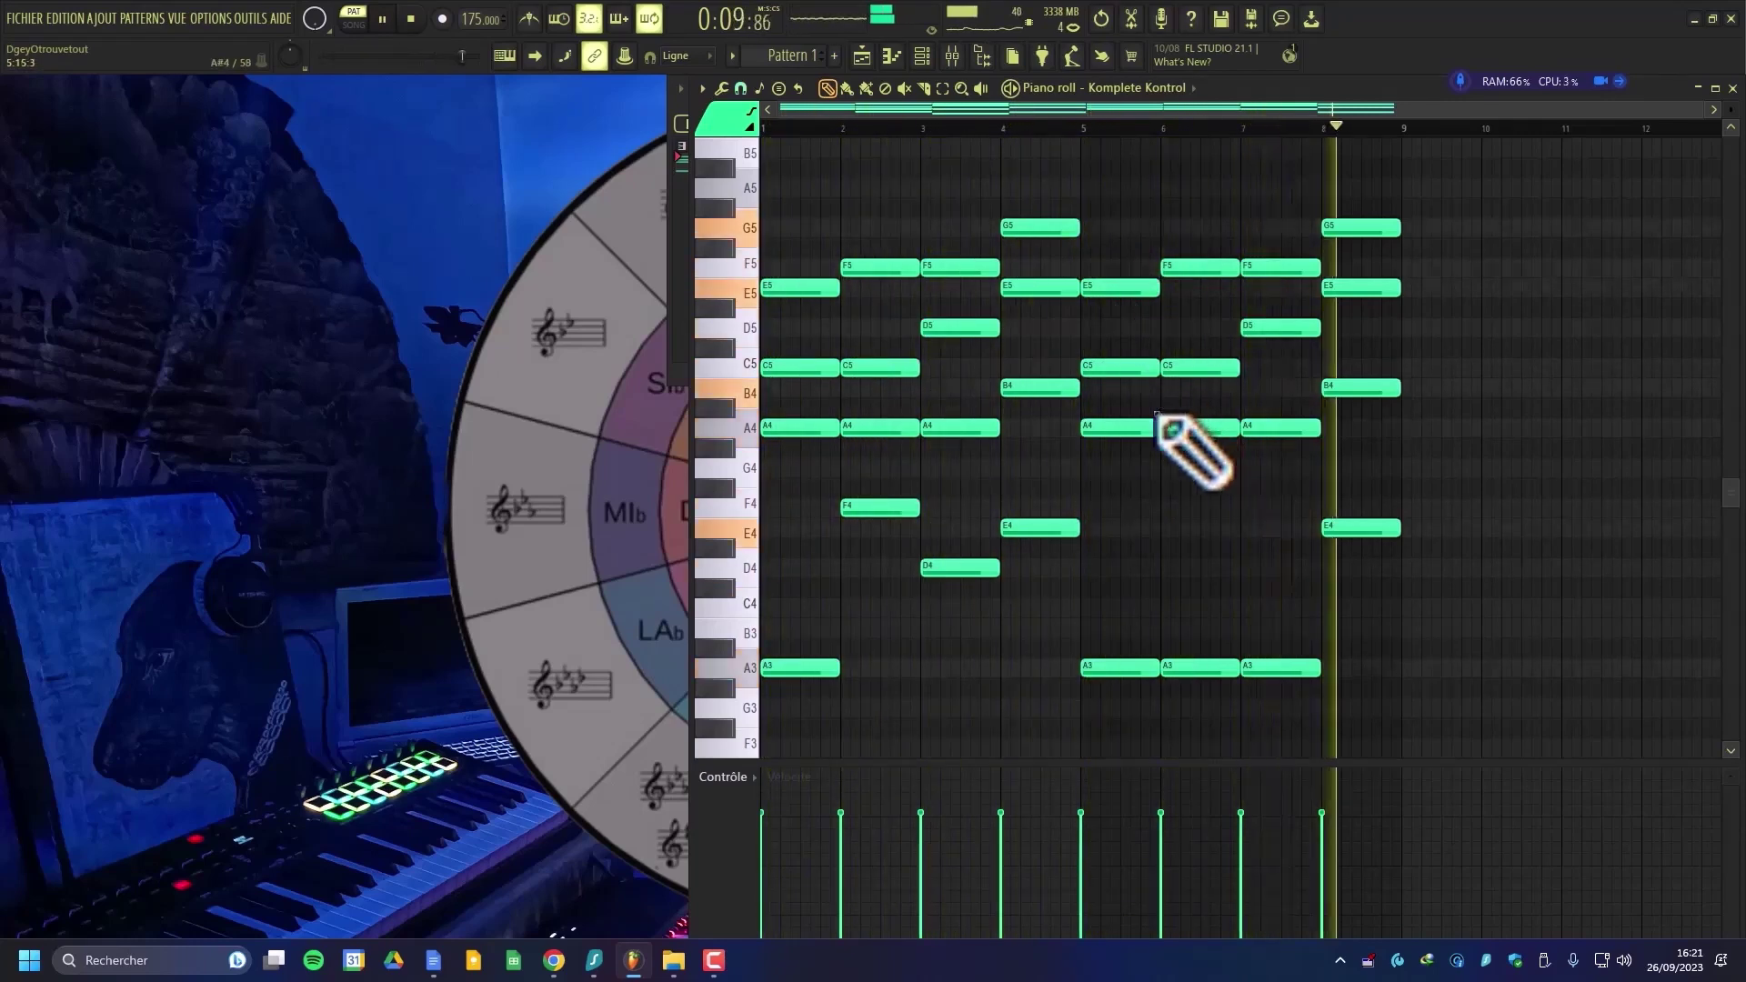
key("space")
- Lower the G5 in bar 8 one octave to G4, move that bar's bass note to G3, and play the progression
left_click(1378, 226)
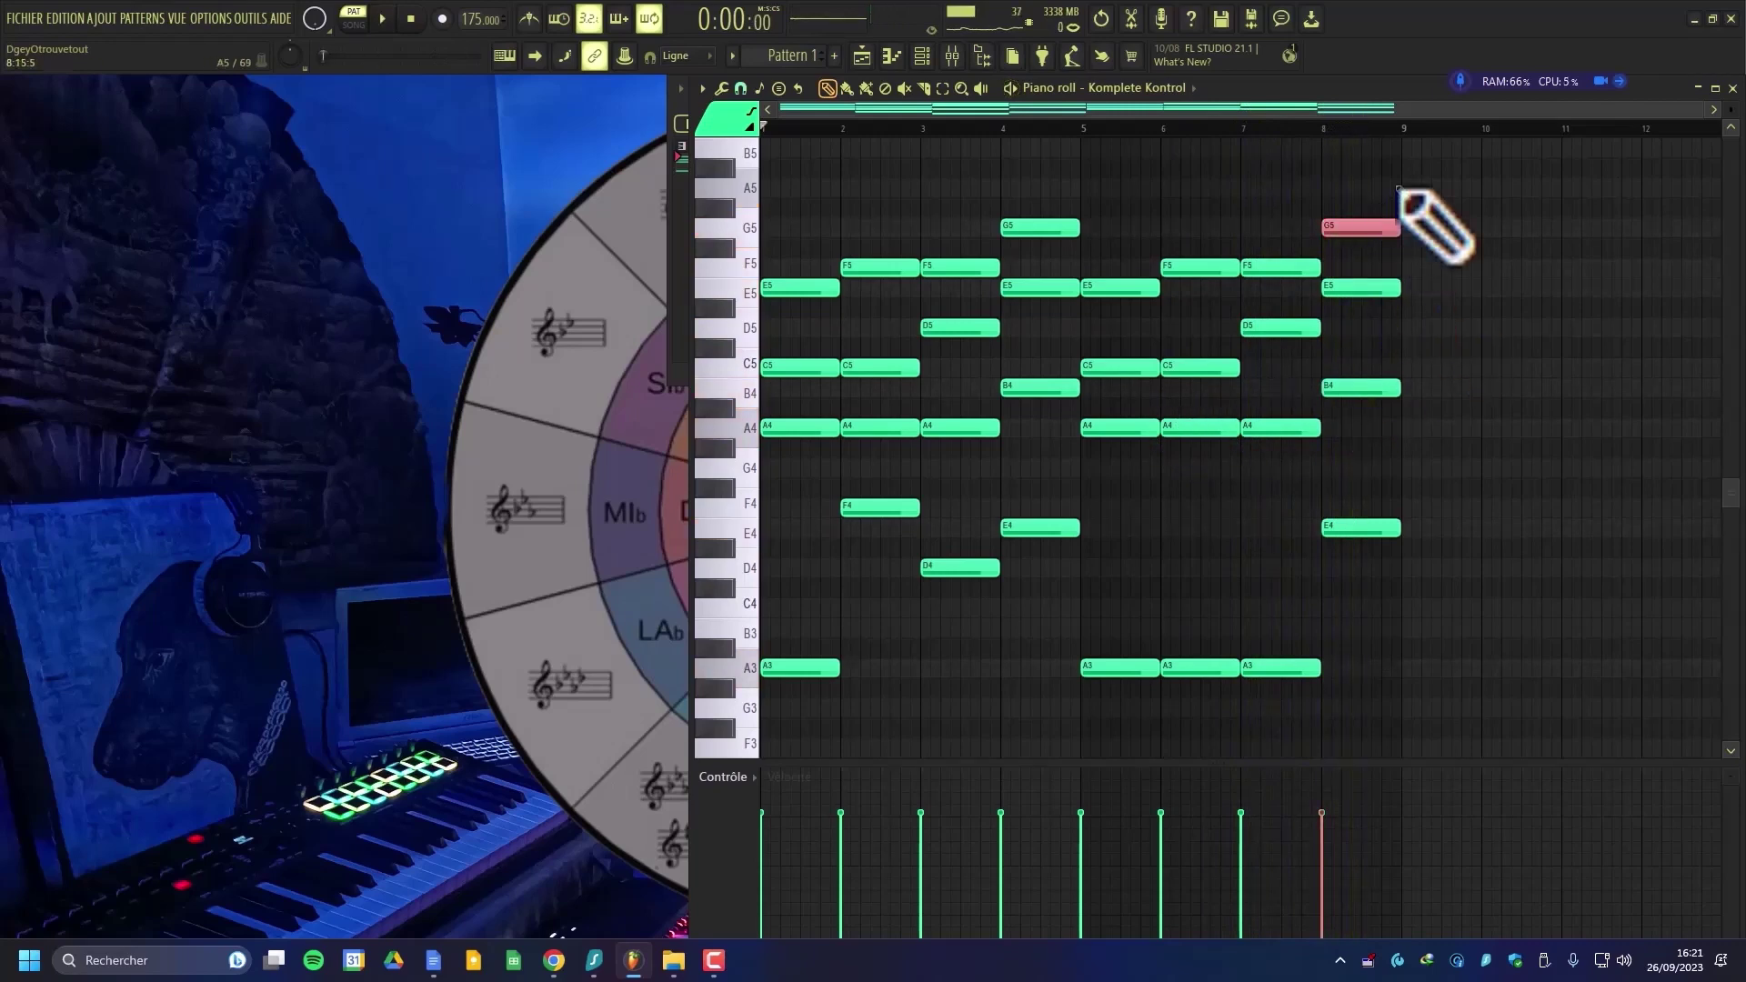
key("space")
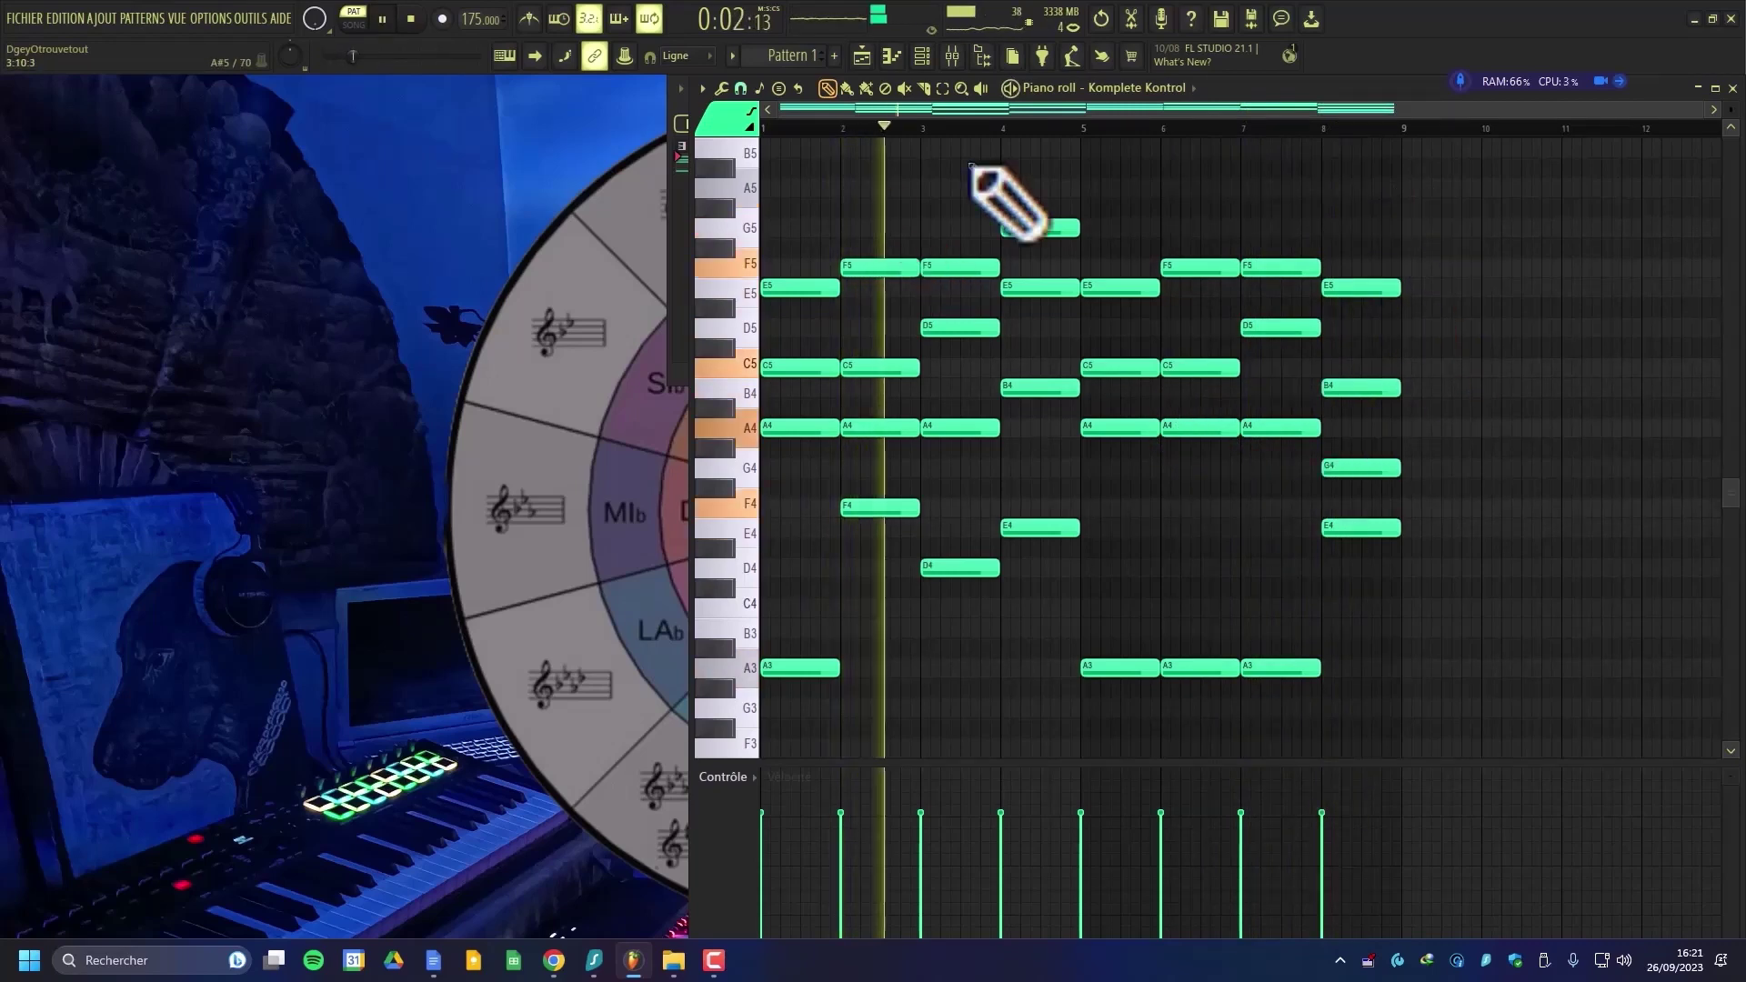
key("space")
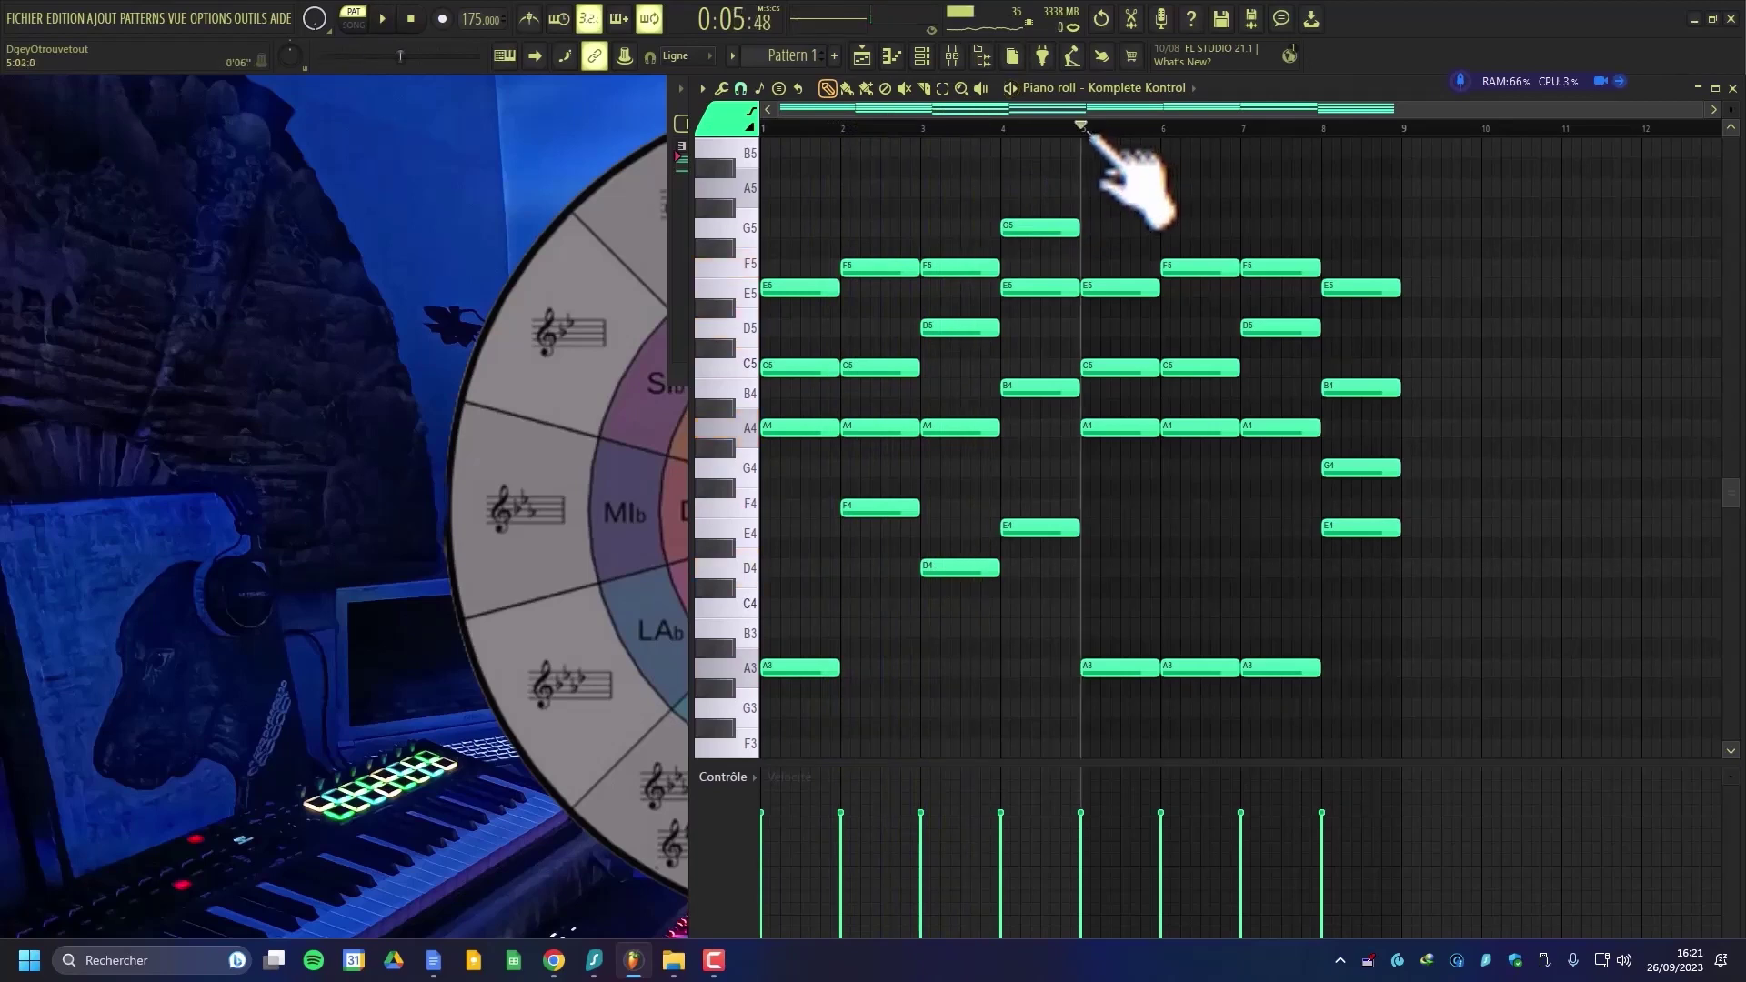
key("space")
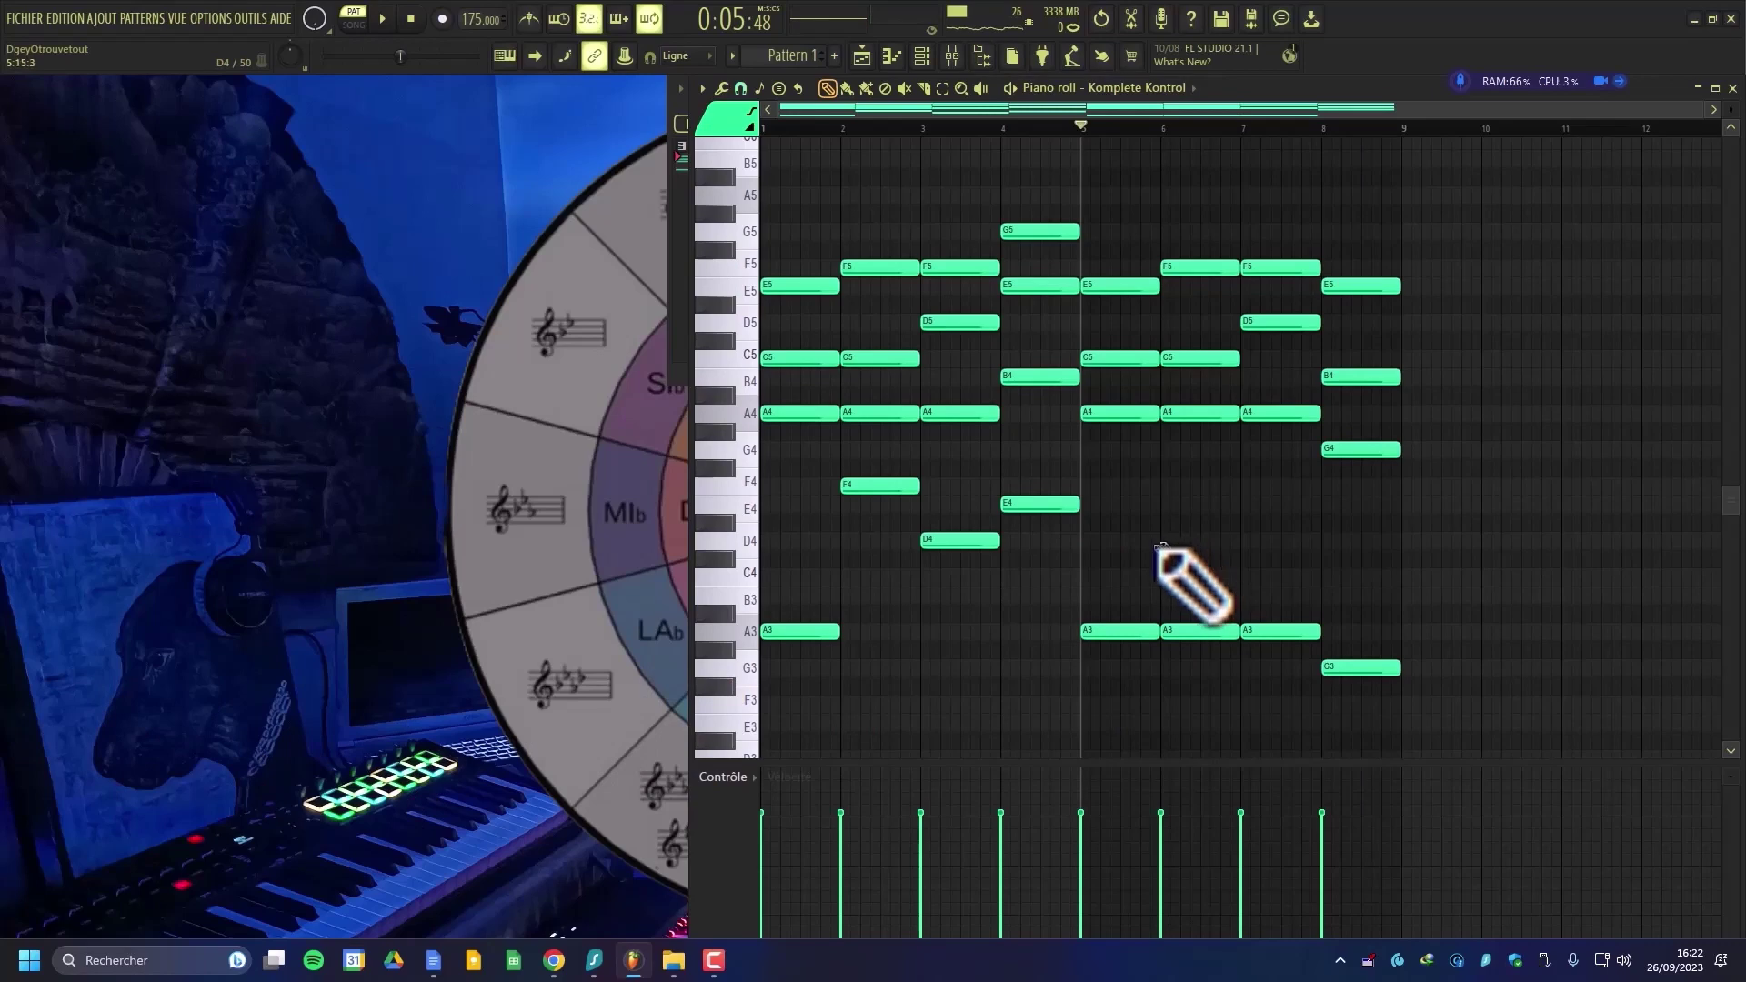
- Add a one-bar G5 on top of the bar 1 chord and play the progression
left_click(1180, 575)
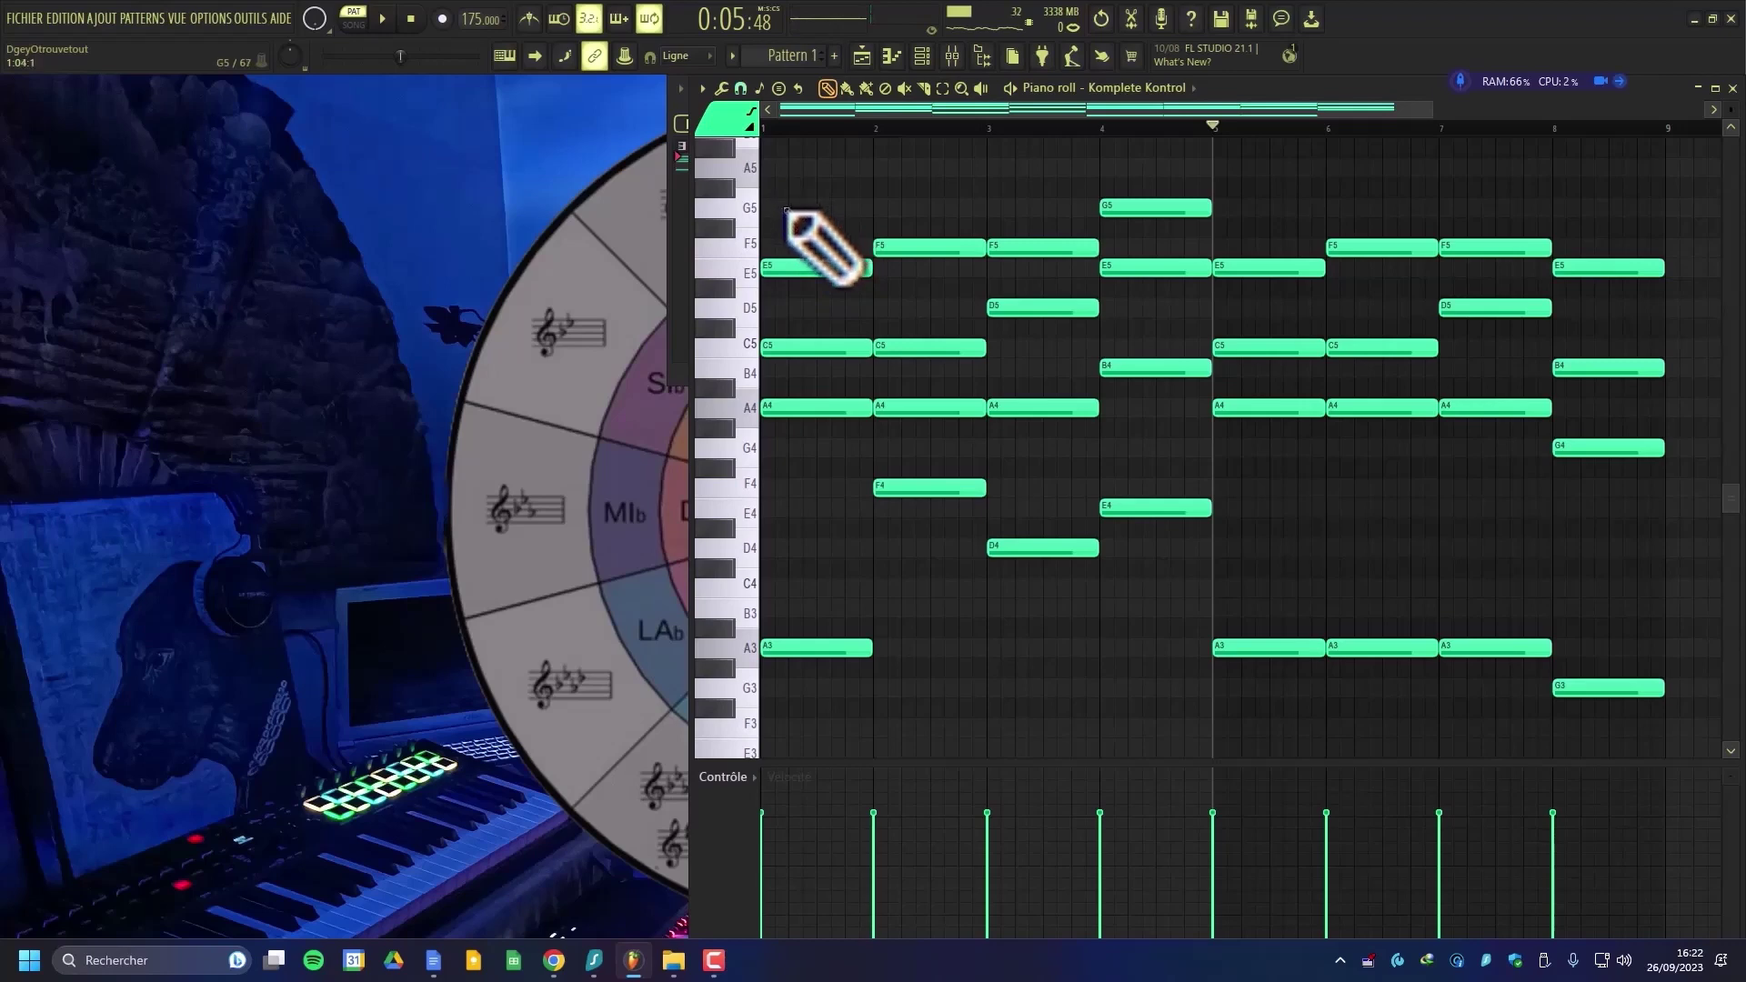
key("space")
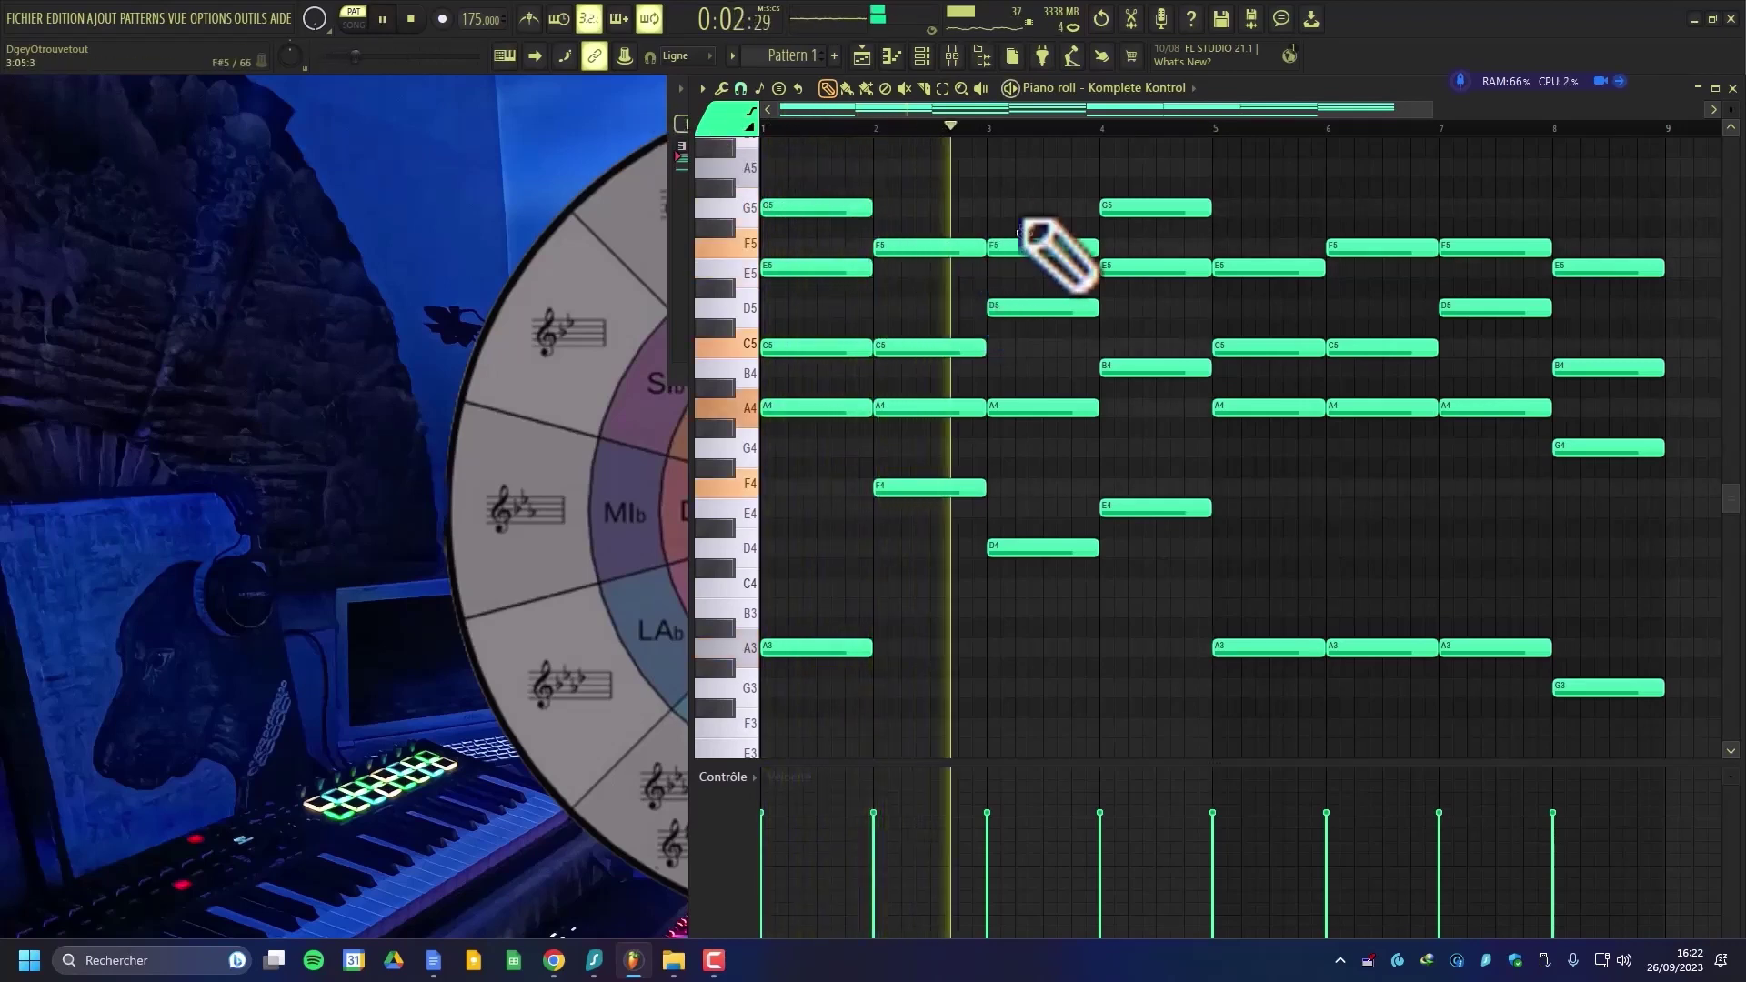
key("space")
- Add one-bar A5 and C6 notes above the bar 3 chord and play the progression
scroll(1010, 213, "up", 1)
left_click_drag(997, 255, 991, 245)
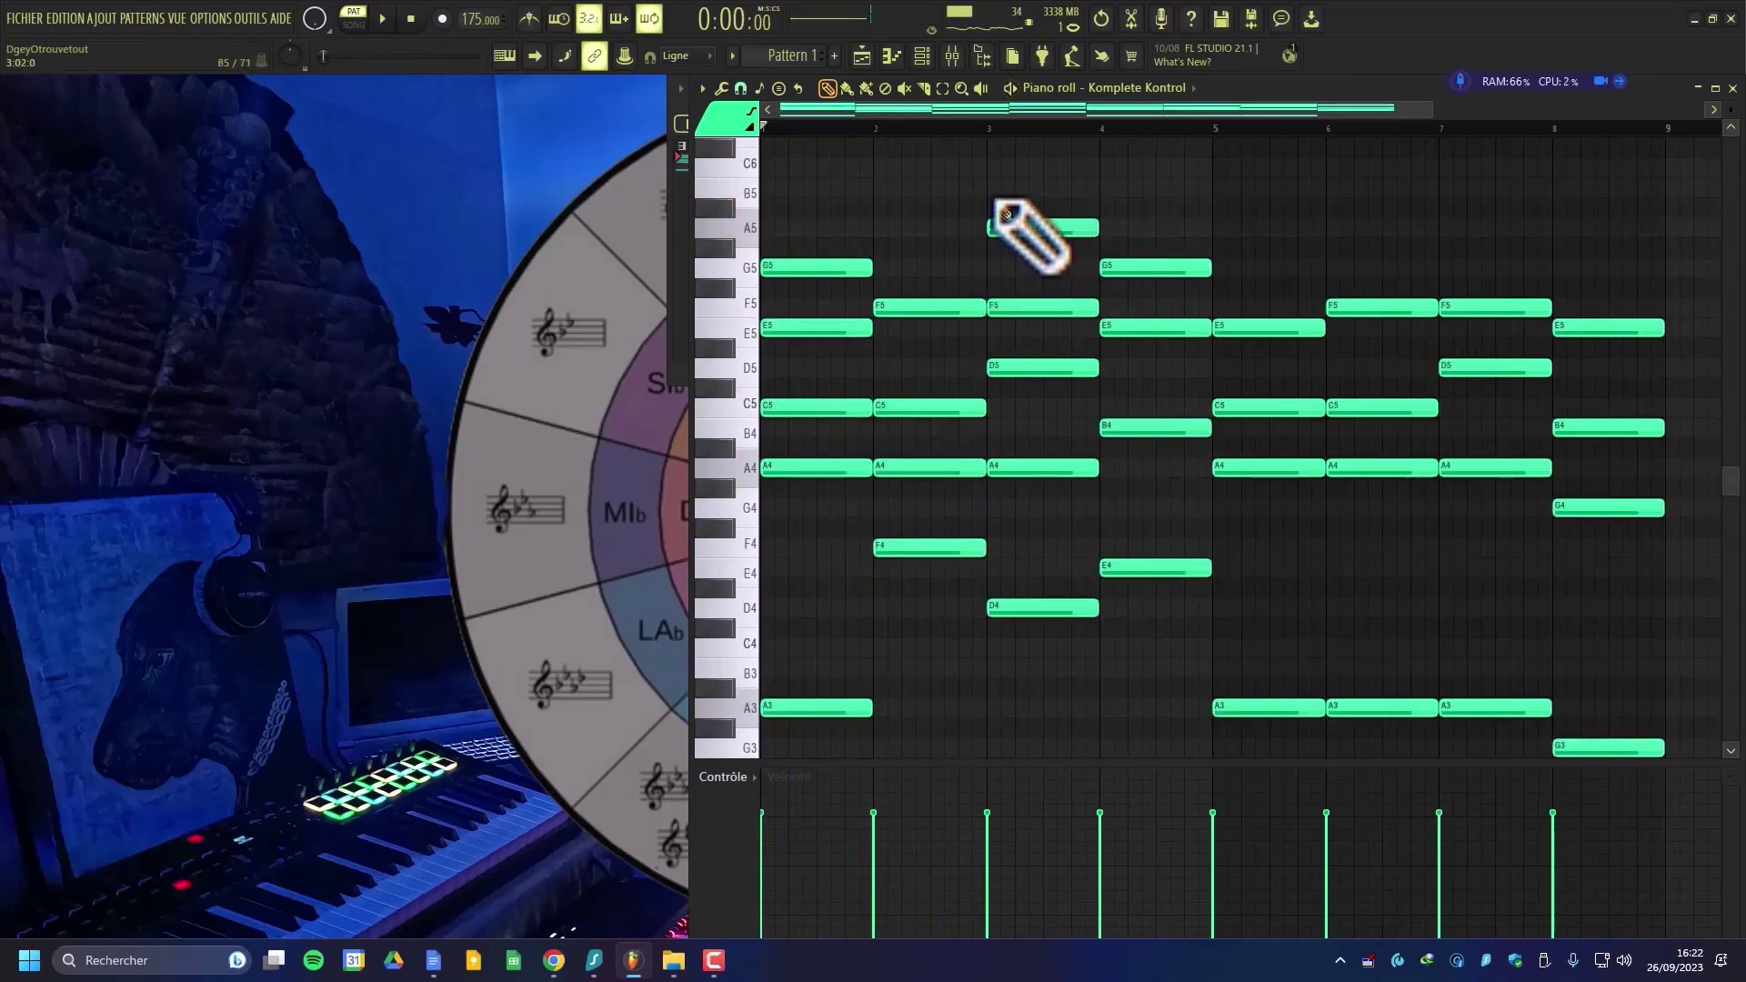
left_click(991, 164)
key("space")
scroll(1046, 214, "down", 1)
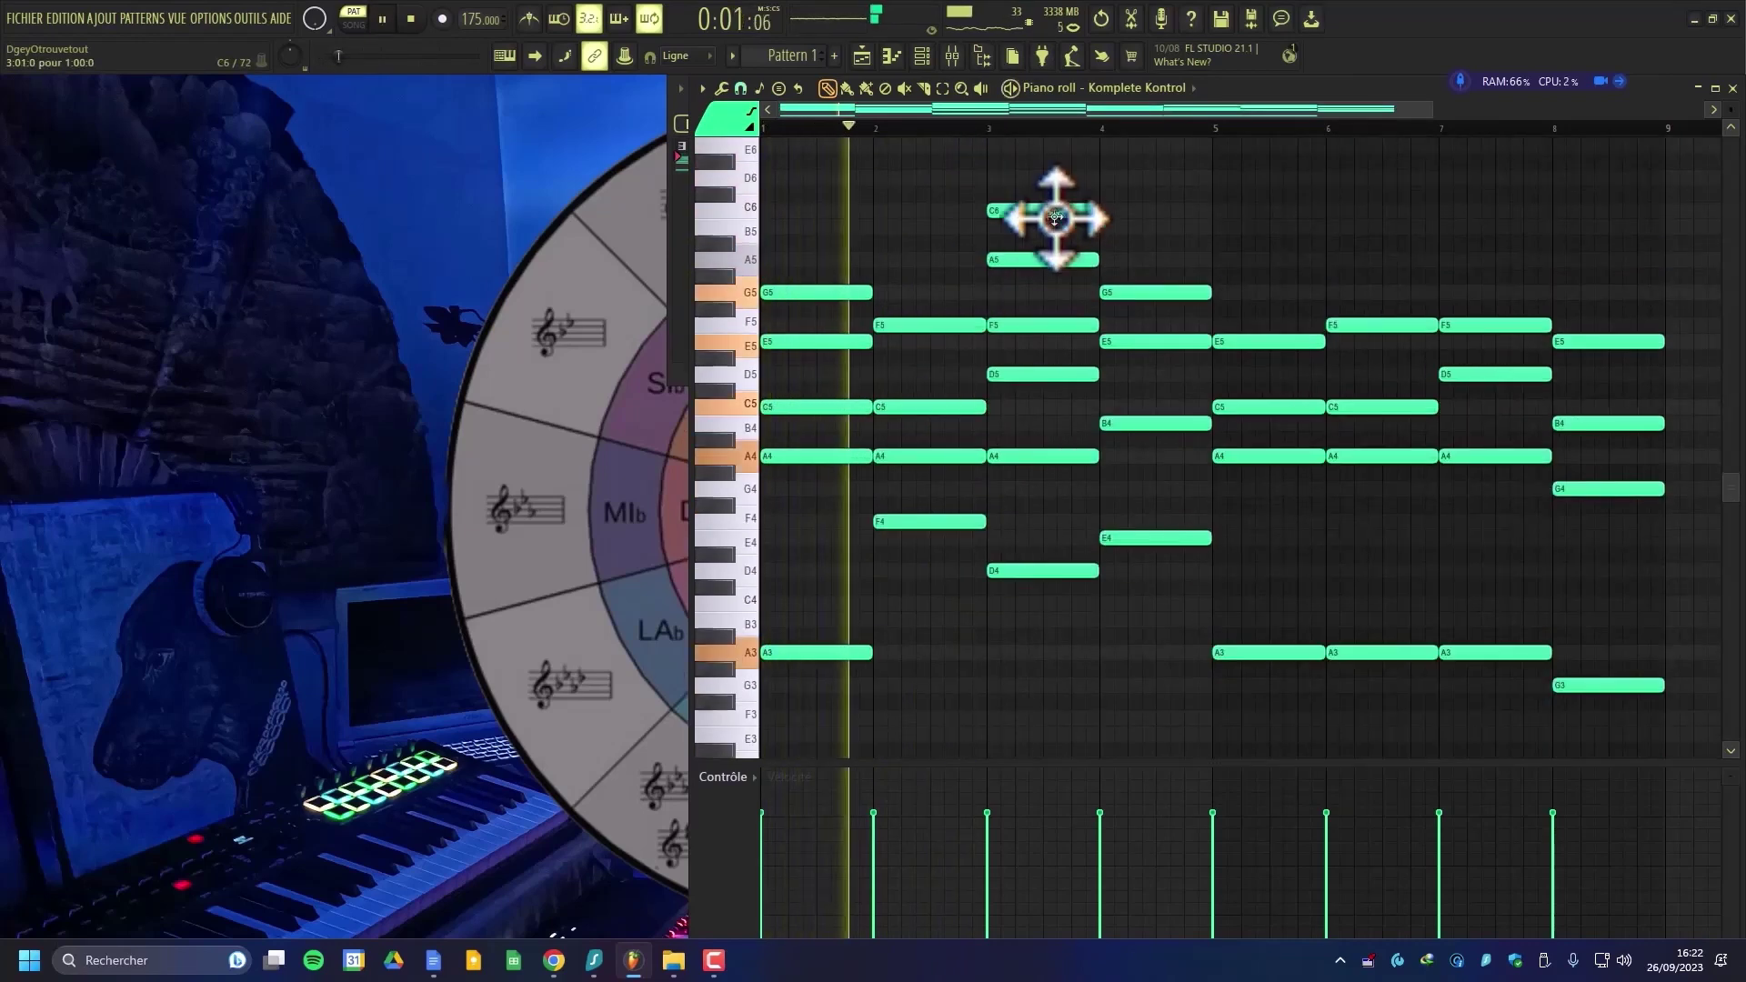
- Add a short B5 passing note at the end of bar 3 and listen to the result
left_click(1063, 227)
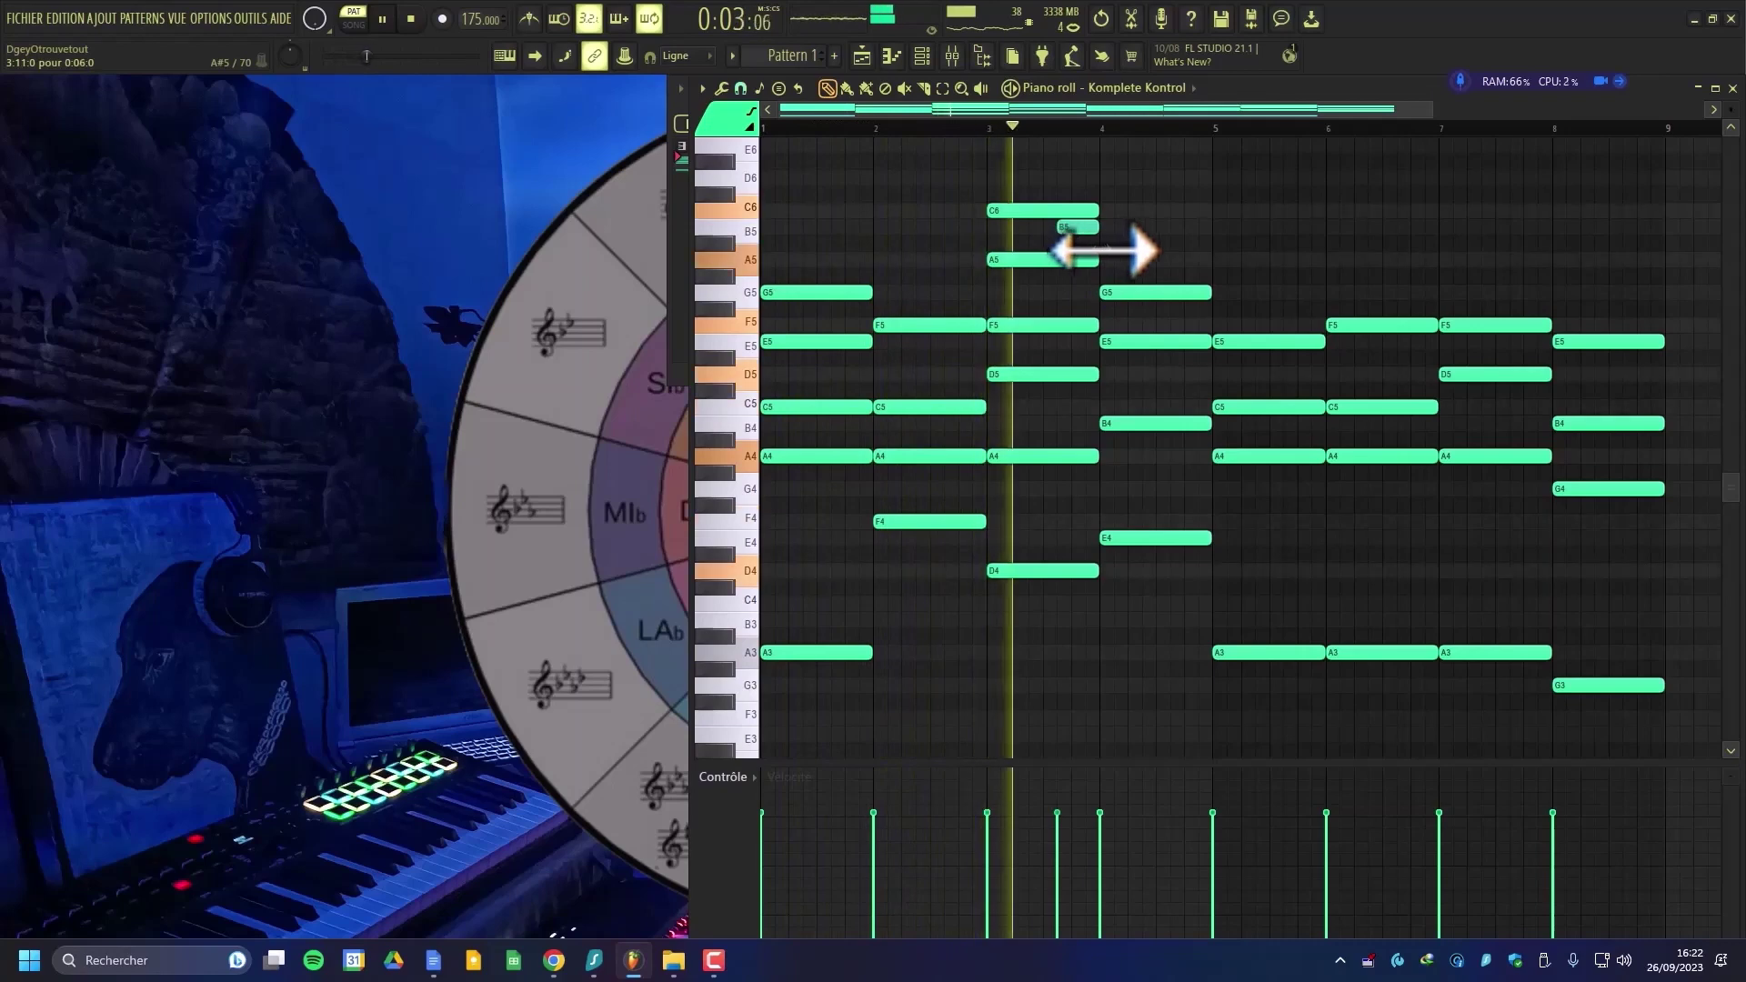
scroll(1114, 255, "down", 2)
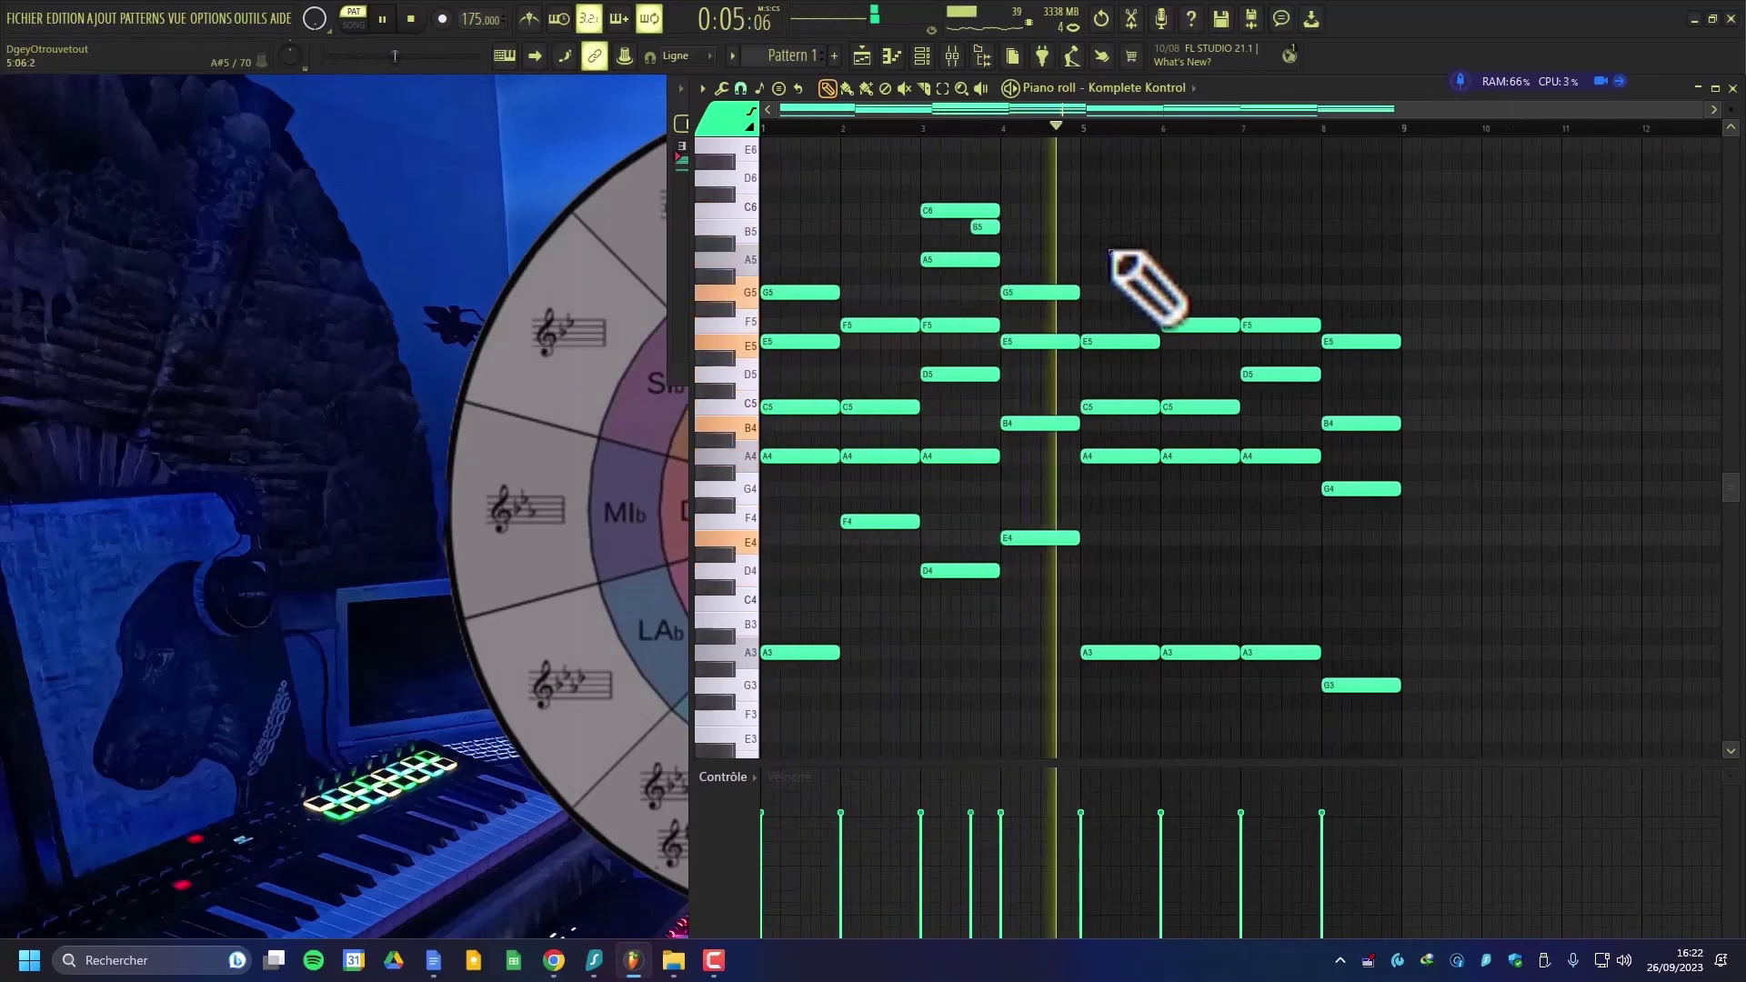
key("space")
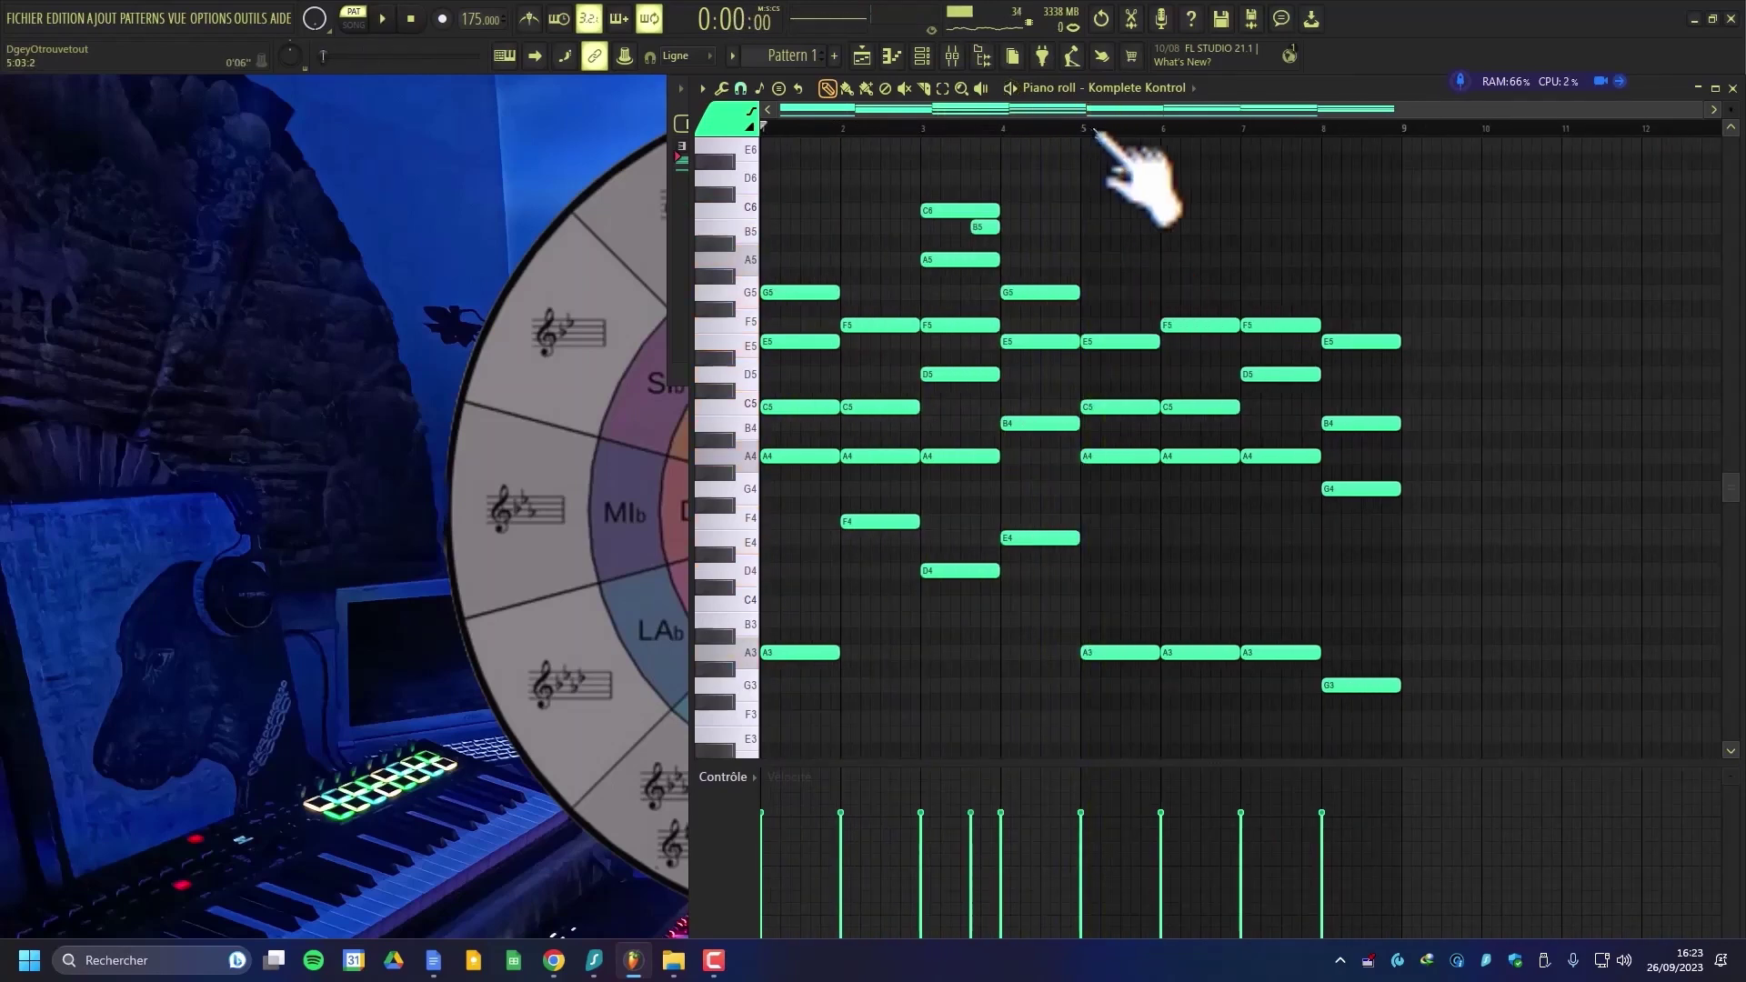
- Duplicate the top notes G5, A5, C6, B5 and G5 of bars 1 to 4 into bars 5 to 8 and deselect the copies
left_click_drag(1086, 129, 733, 118)
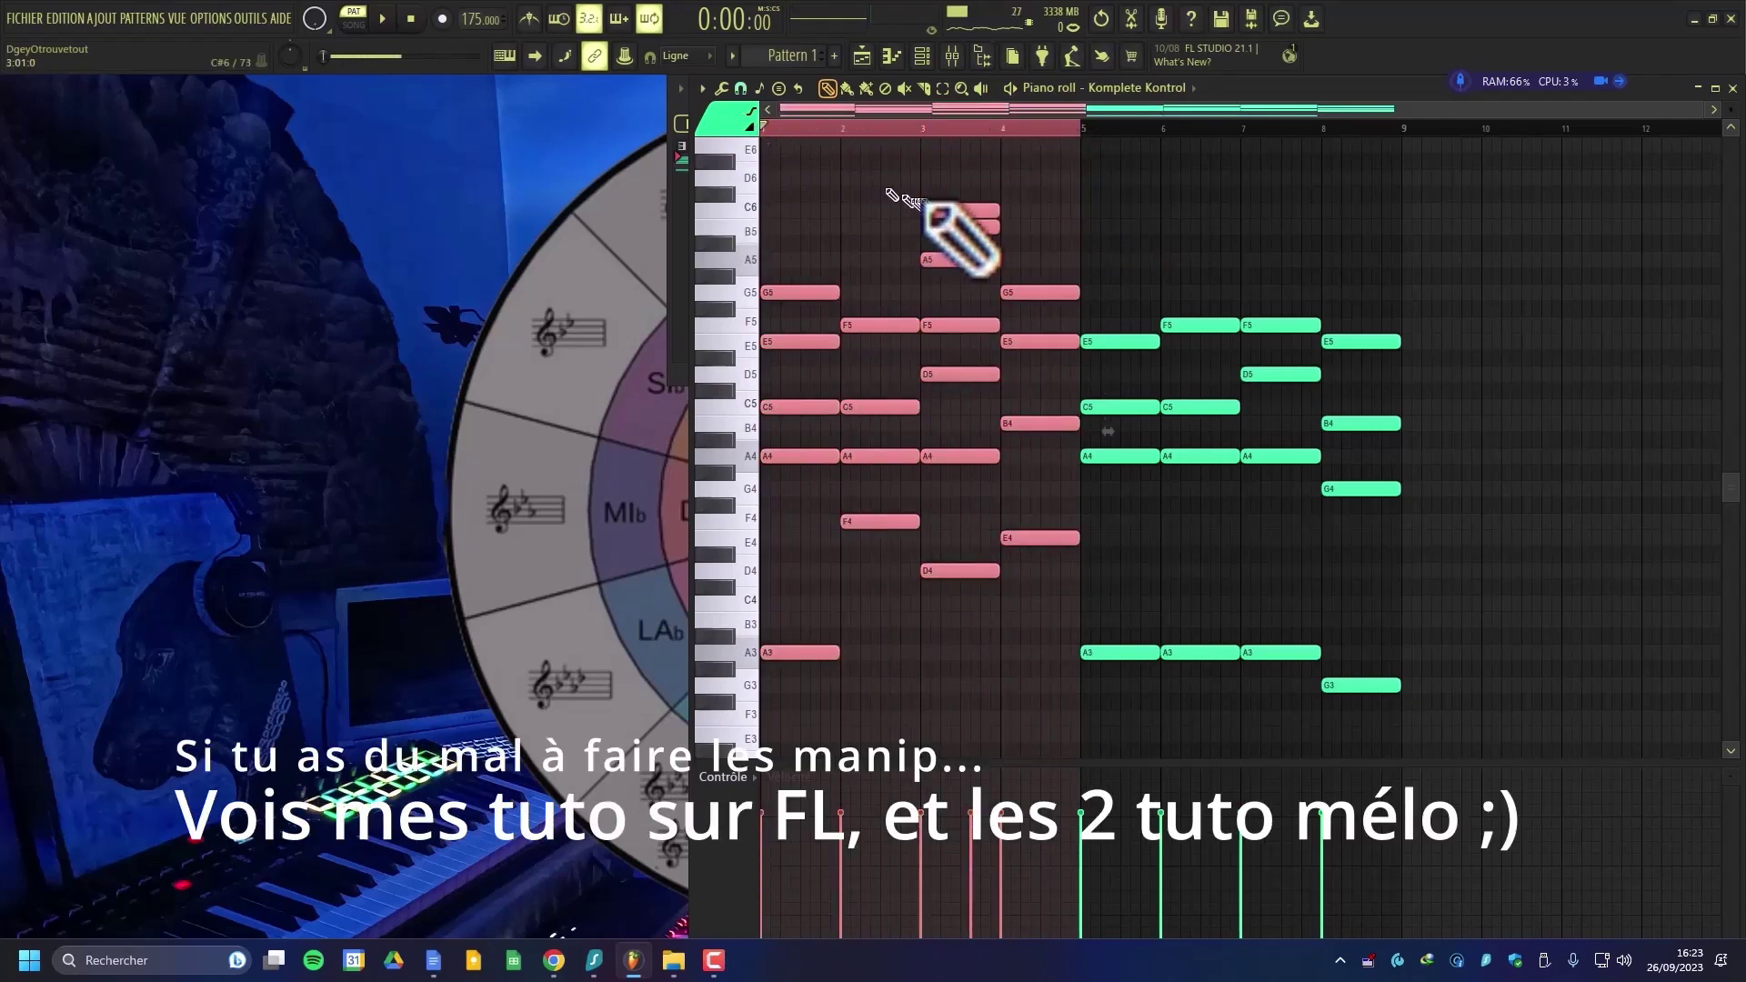
left_click_drag(924, 199, 1003, 261)
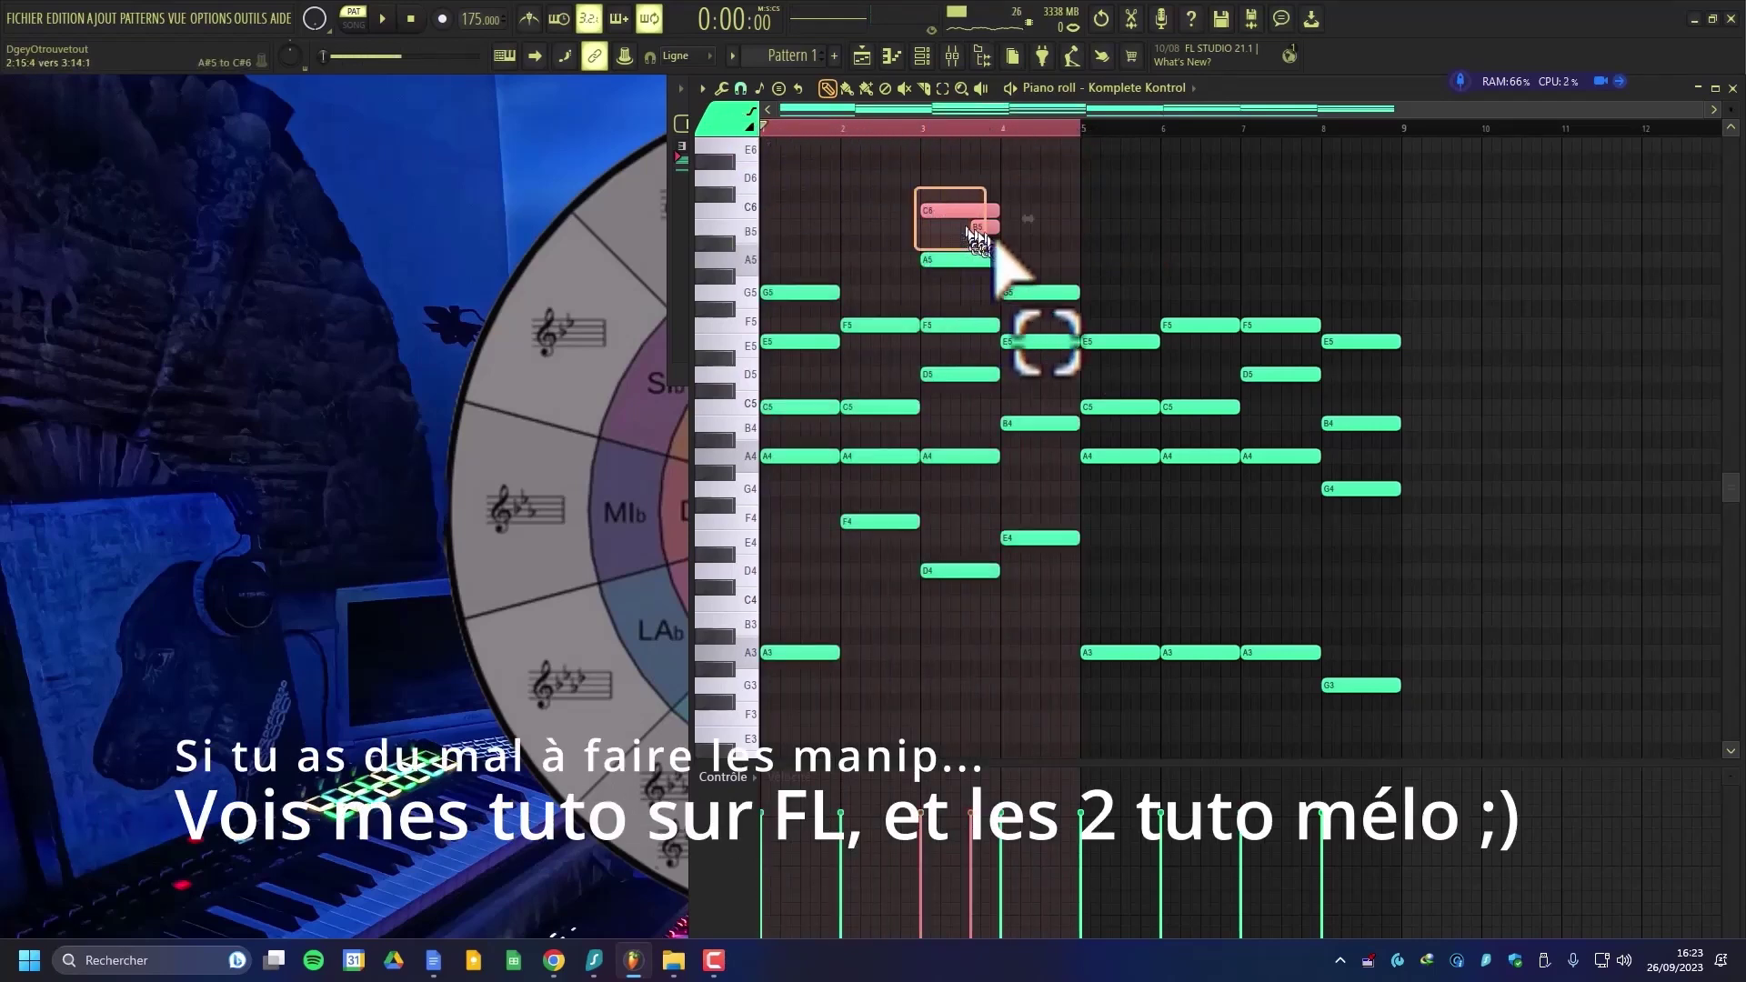
left_click(832, 292, "ctrl")
left_click(946, 261, "ctrl")
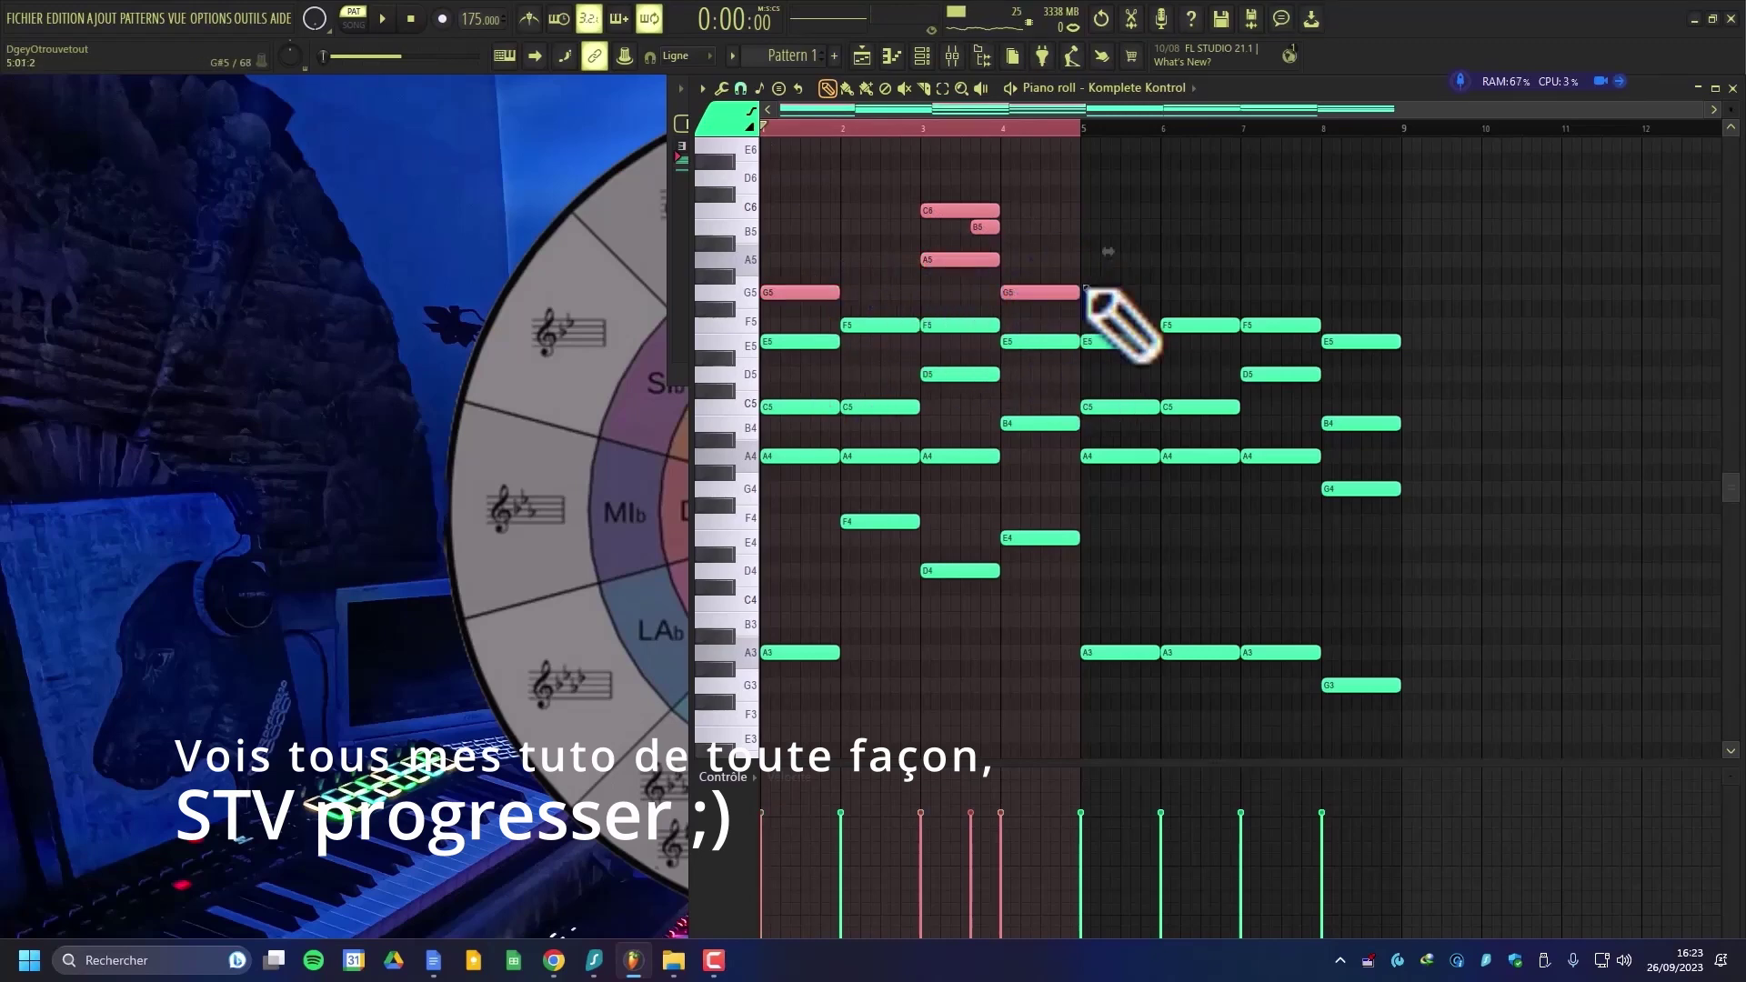
key("ctrl+b")
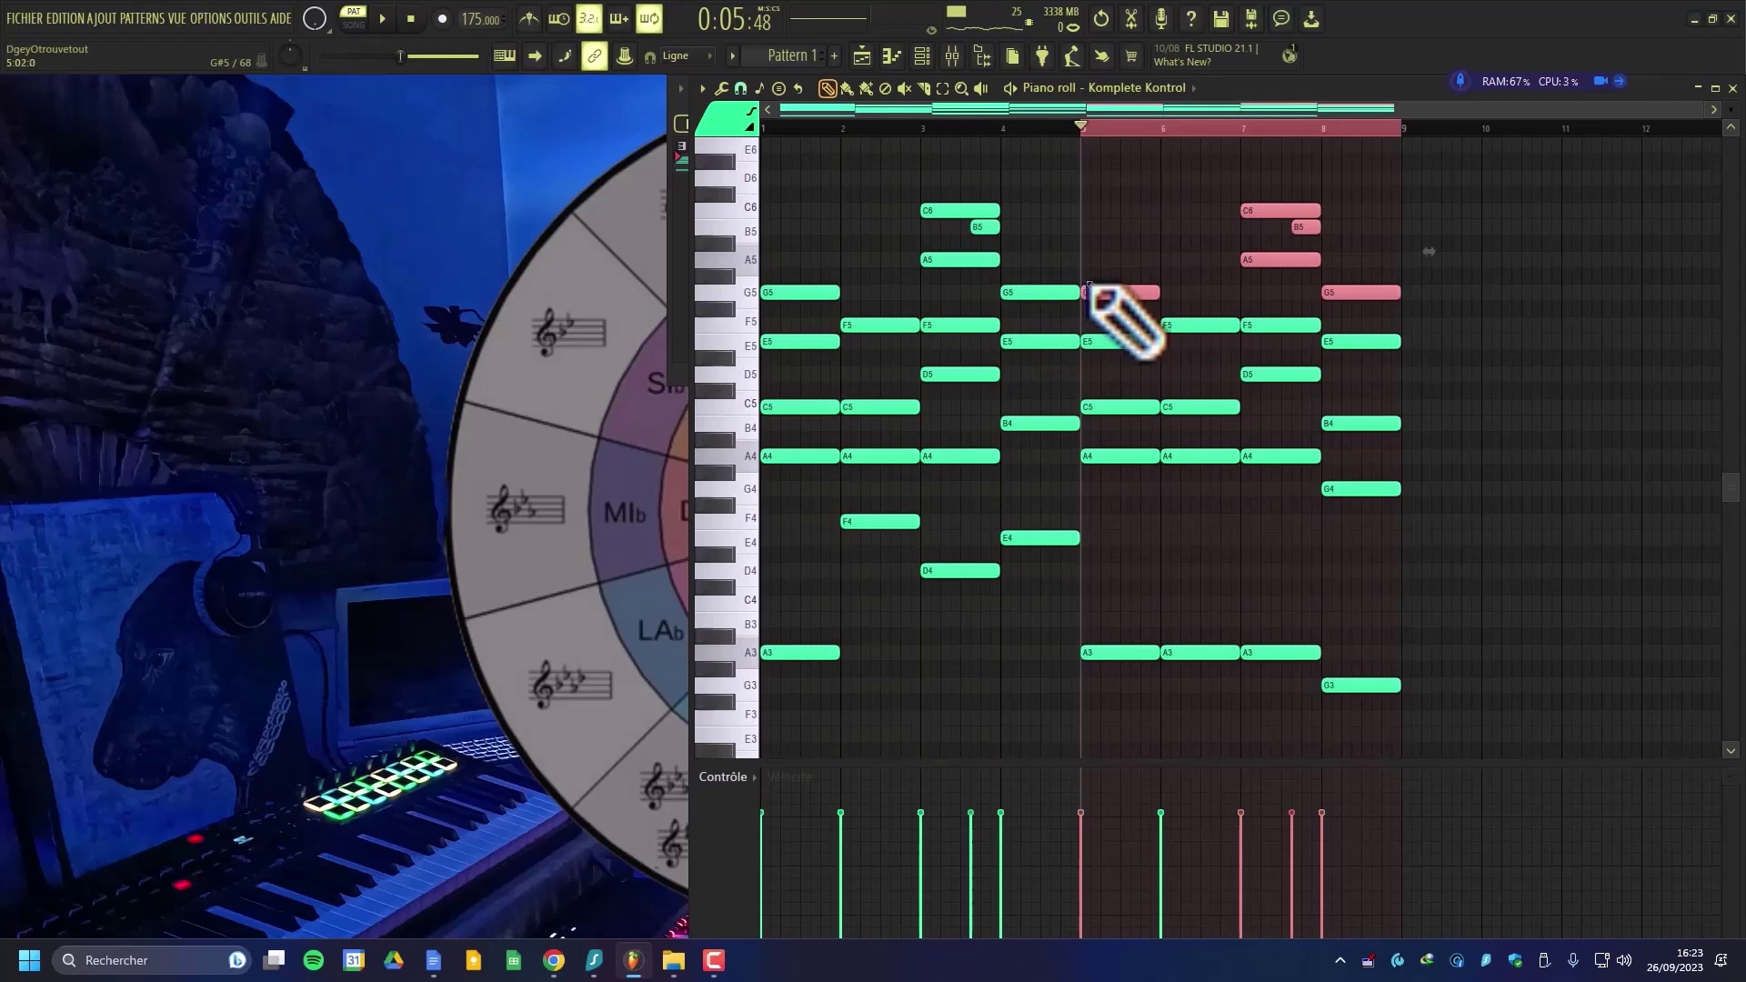
key("ctrl+d")
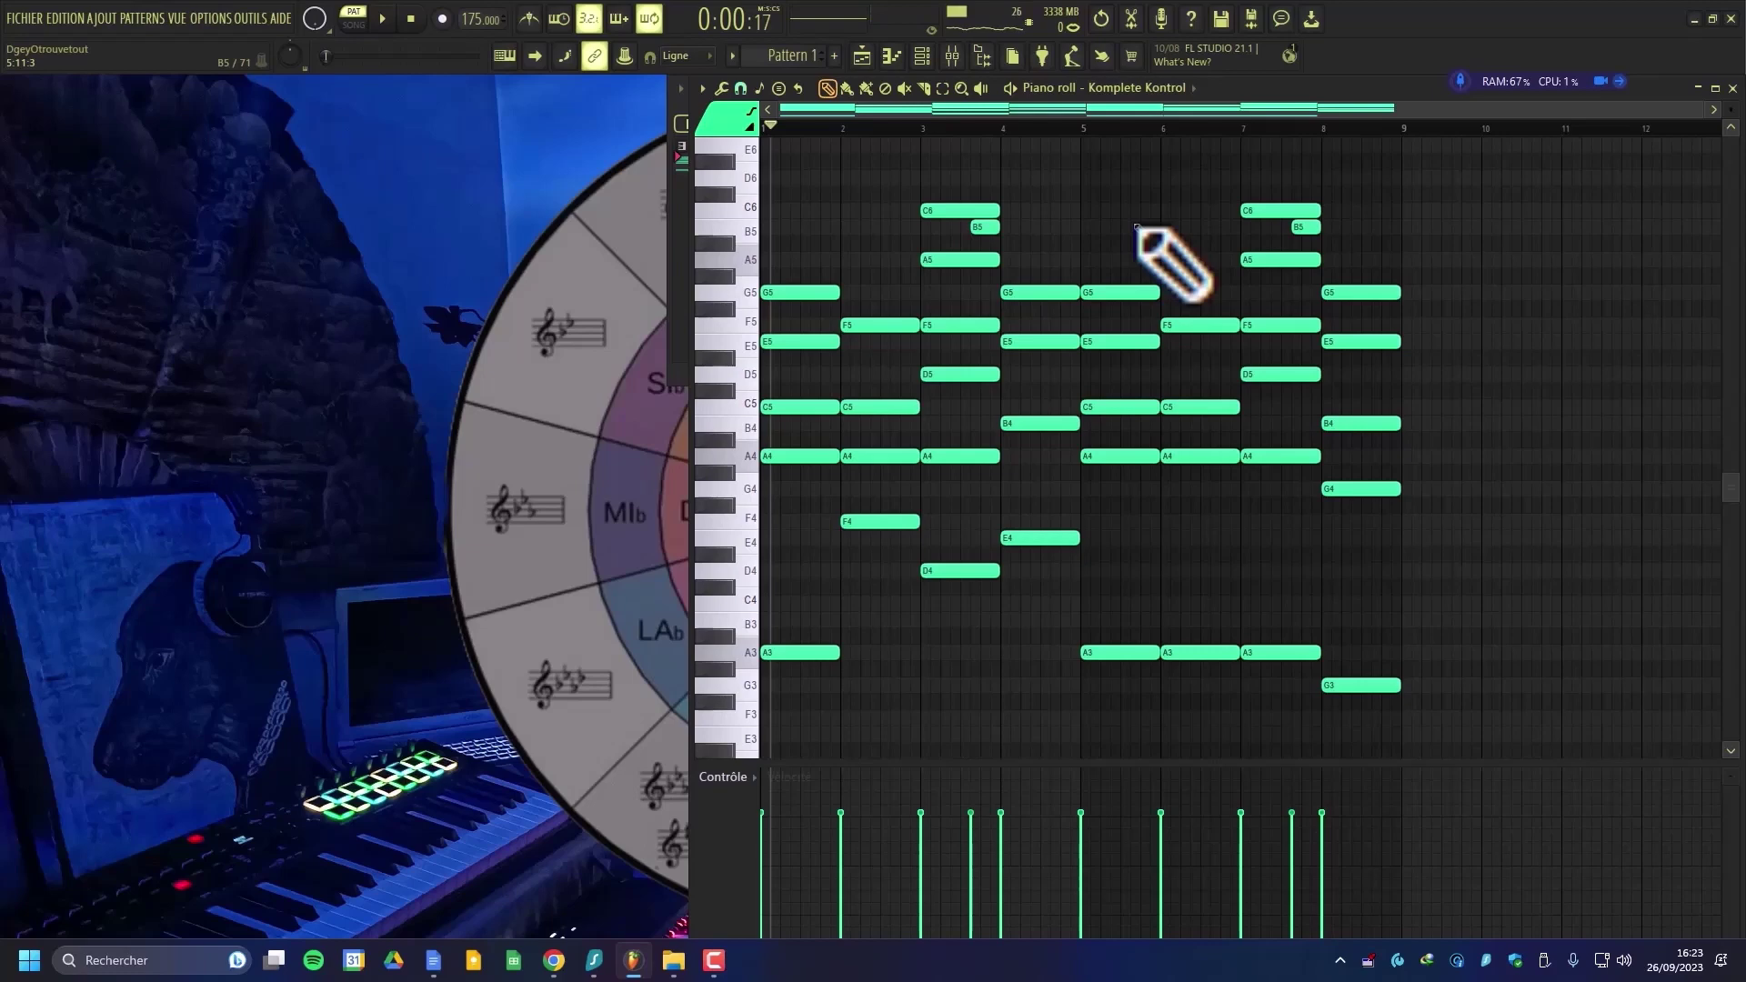
- Randomize the levels of all the notes with the piano roll randomizer, without generating a pattern, and play the progression
key("alt+r")
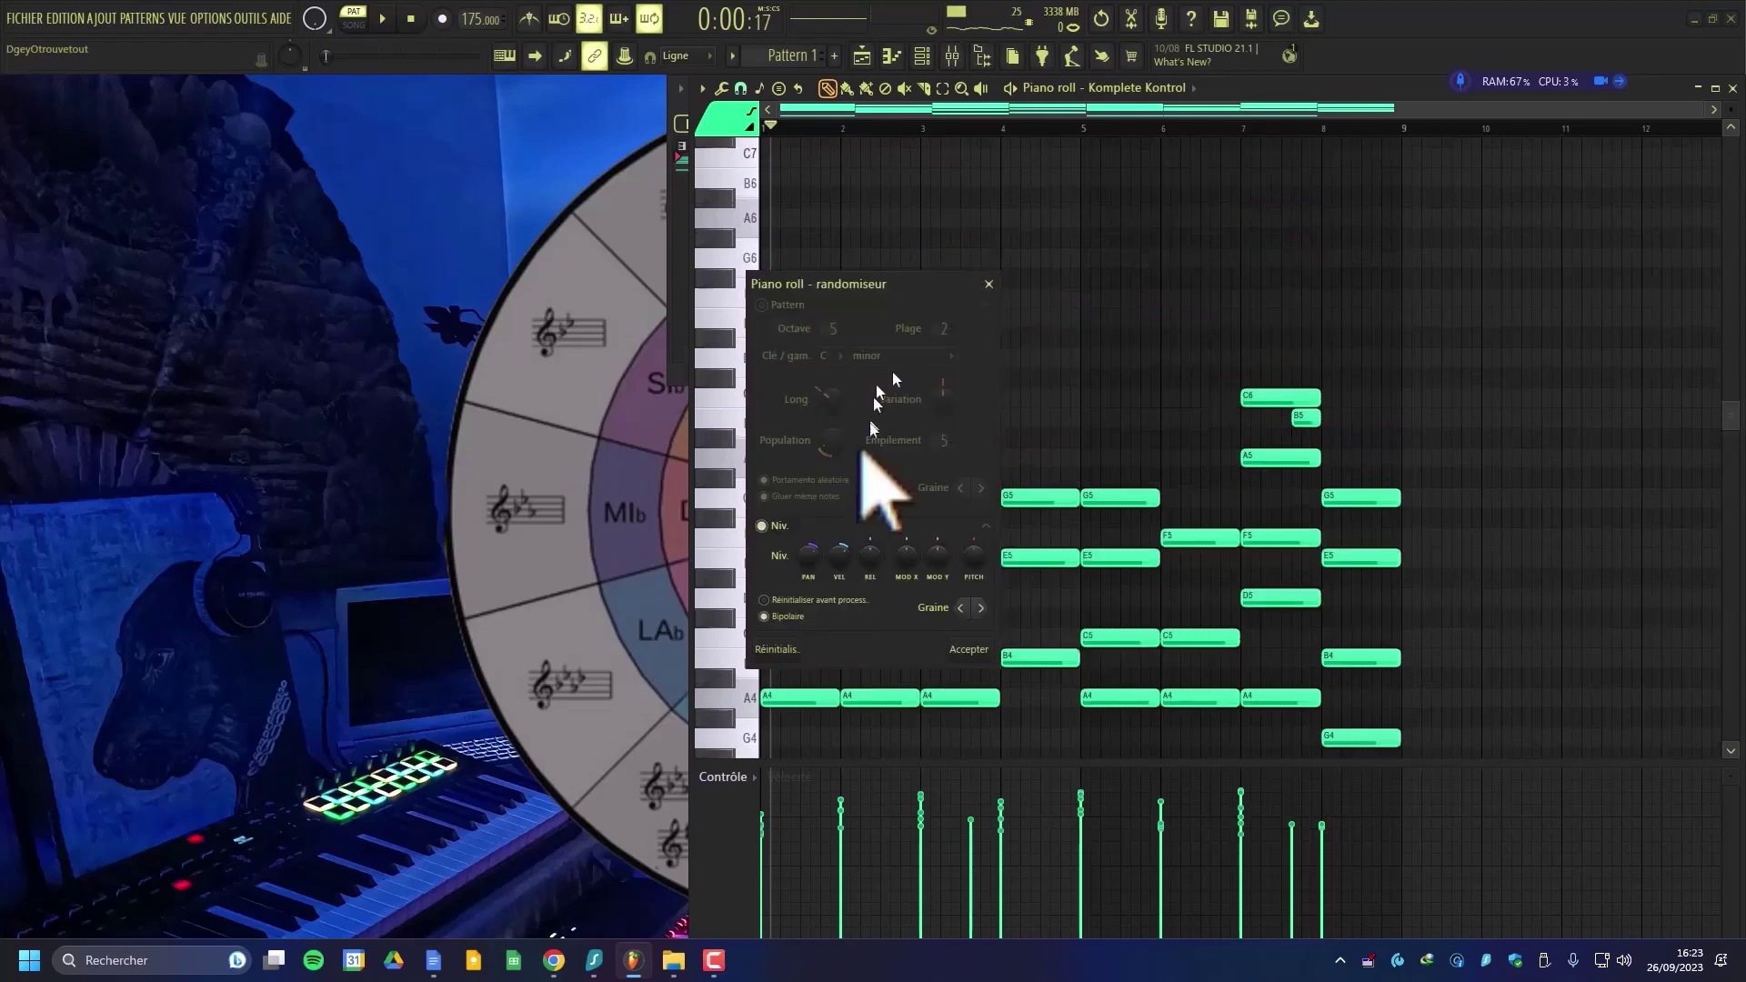
left_click(969, 650)
key("space")
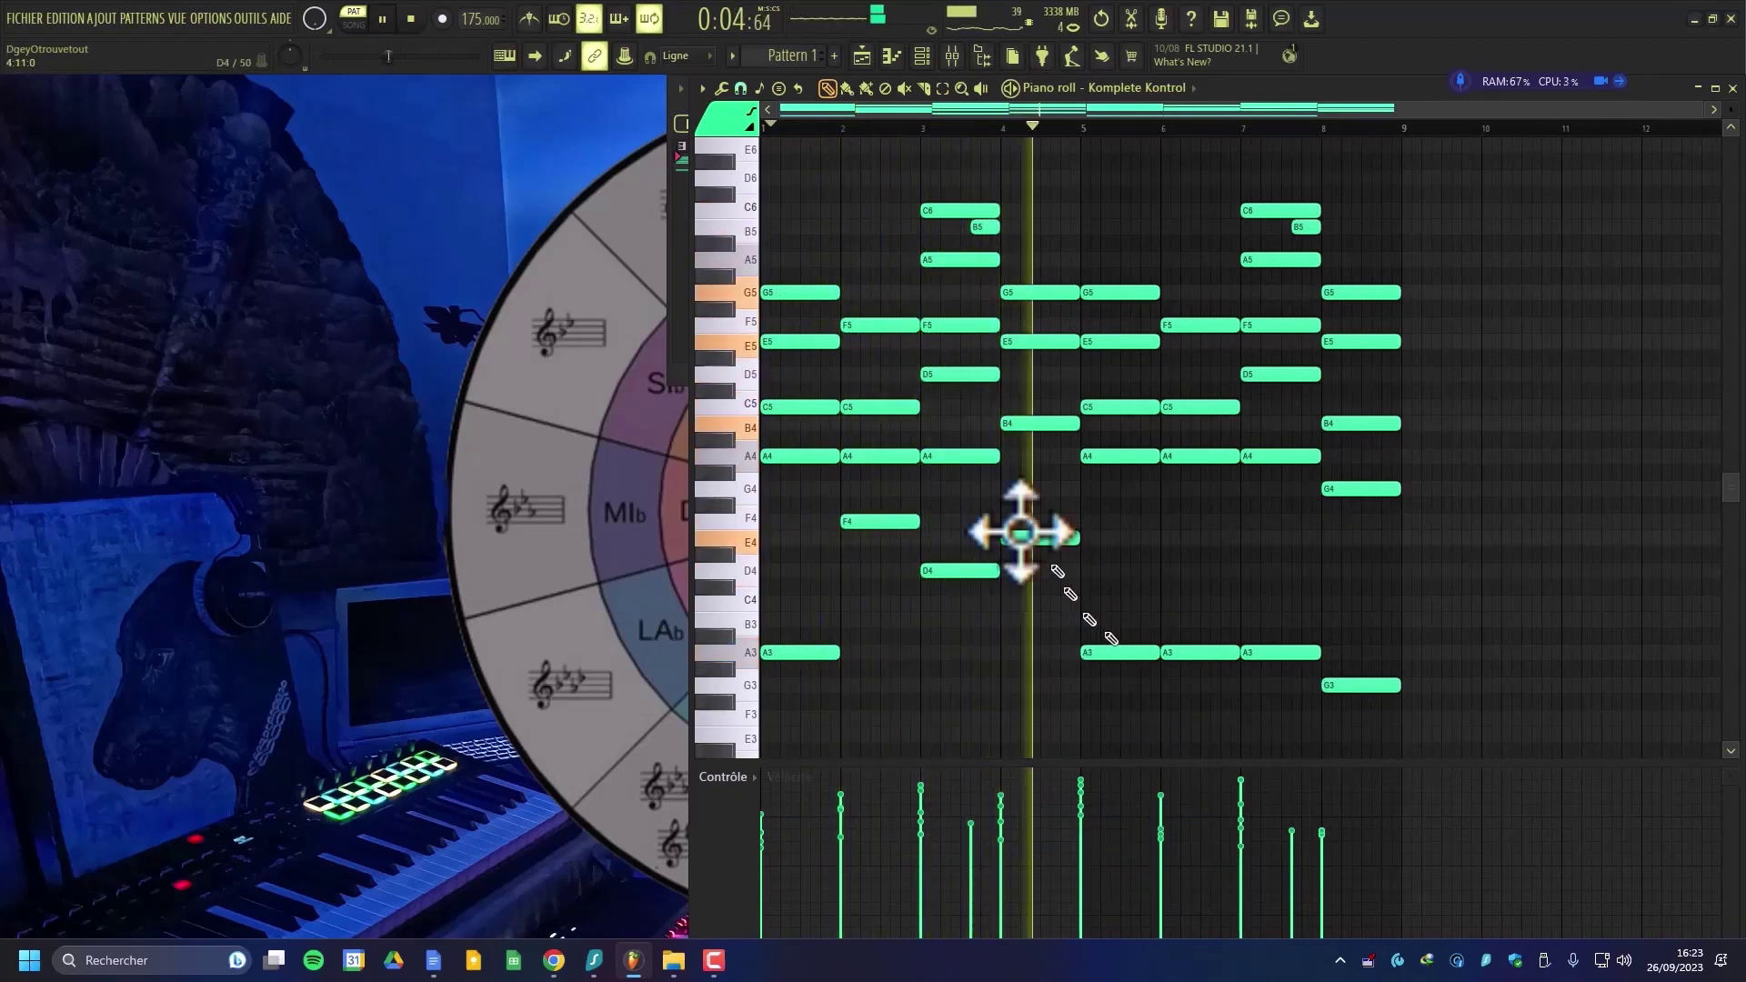
- Lower the velocity of the middle chord notes in bars 2, 3, 4 and 6, deselect them and stop playback
left_click_drag(889, 312, 902, 423)
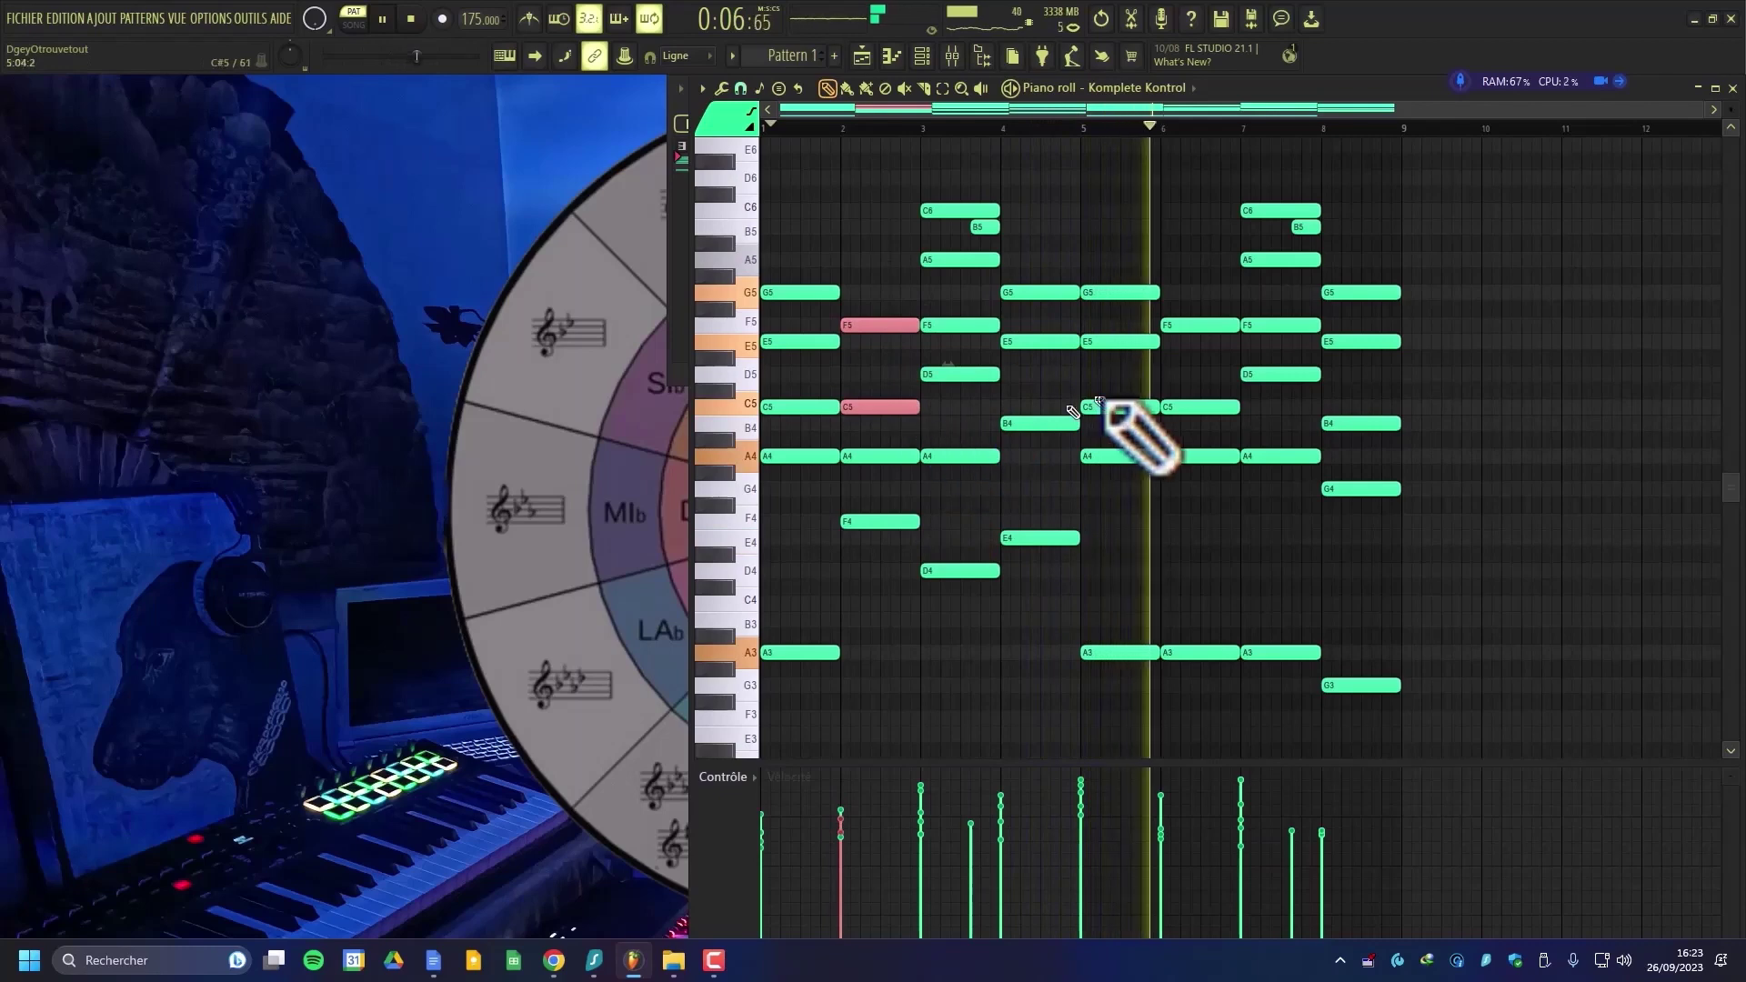
left_click_drag(1005, 306, 978, 455)
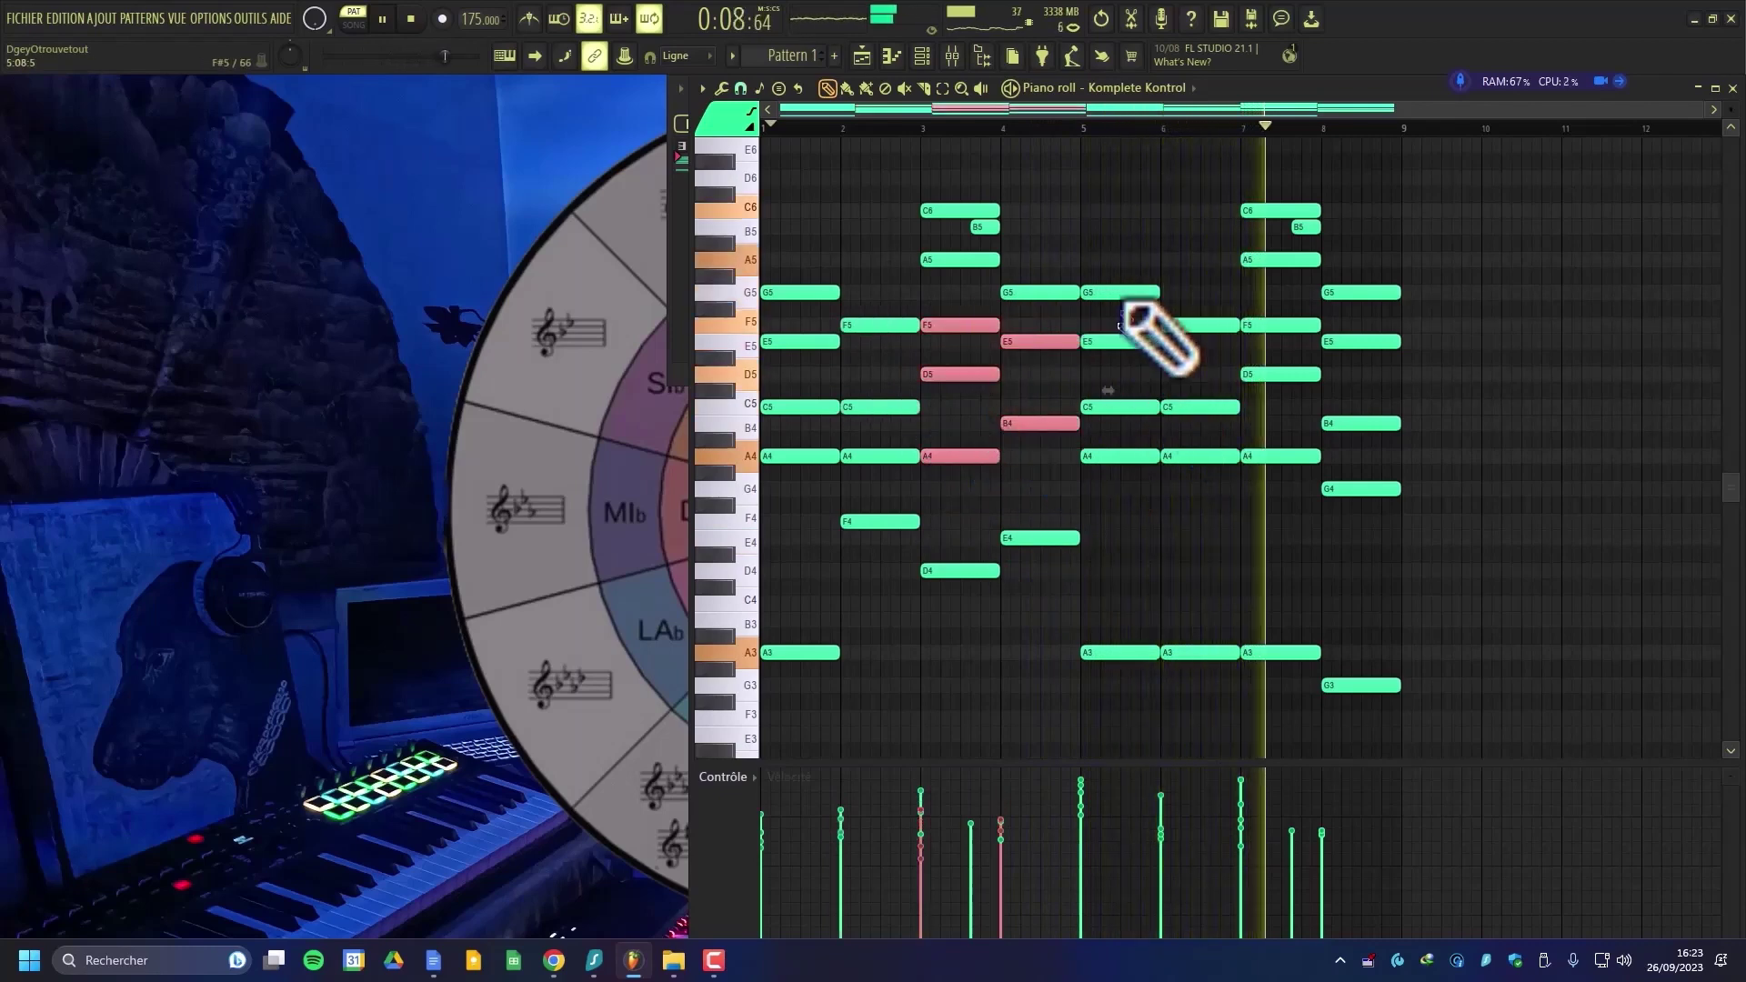
left_click_drag(1120, 278, 1310, 415)
left_click_drag(1314, 277, 1373, 331)
key("ctrl+d")
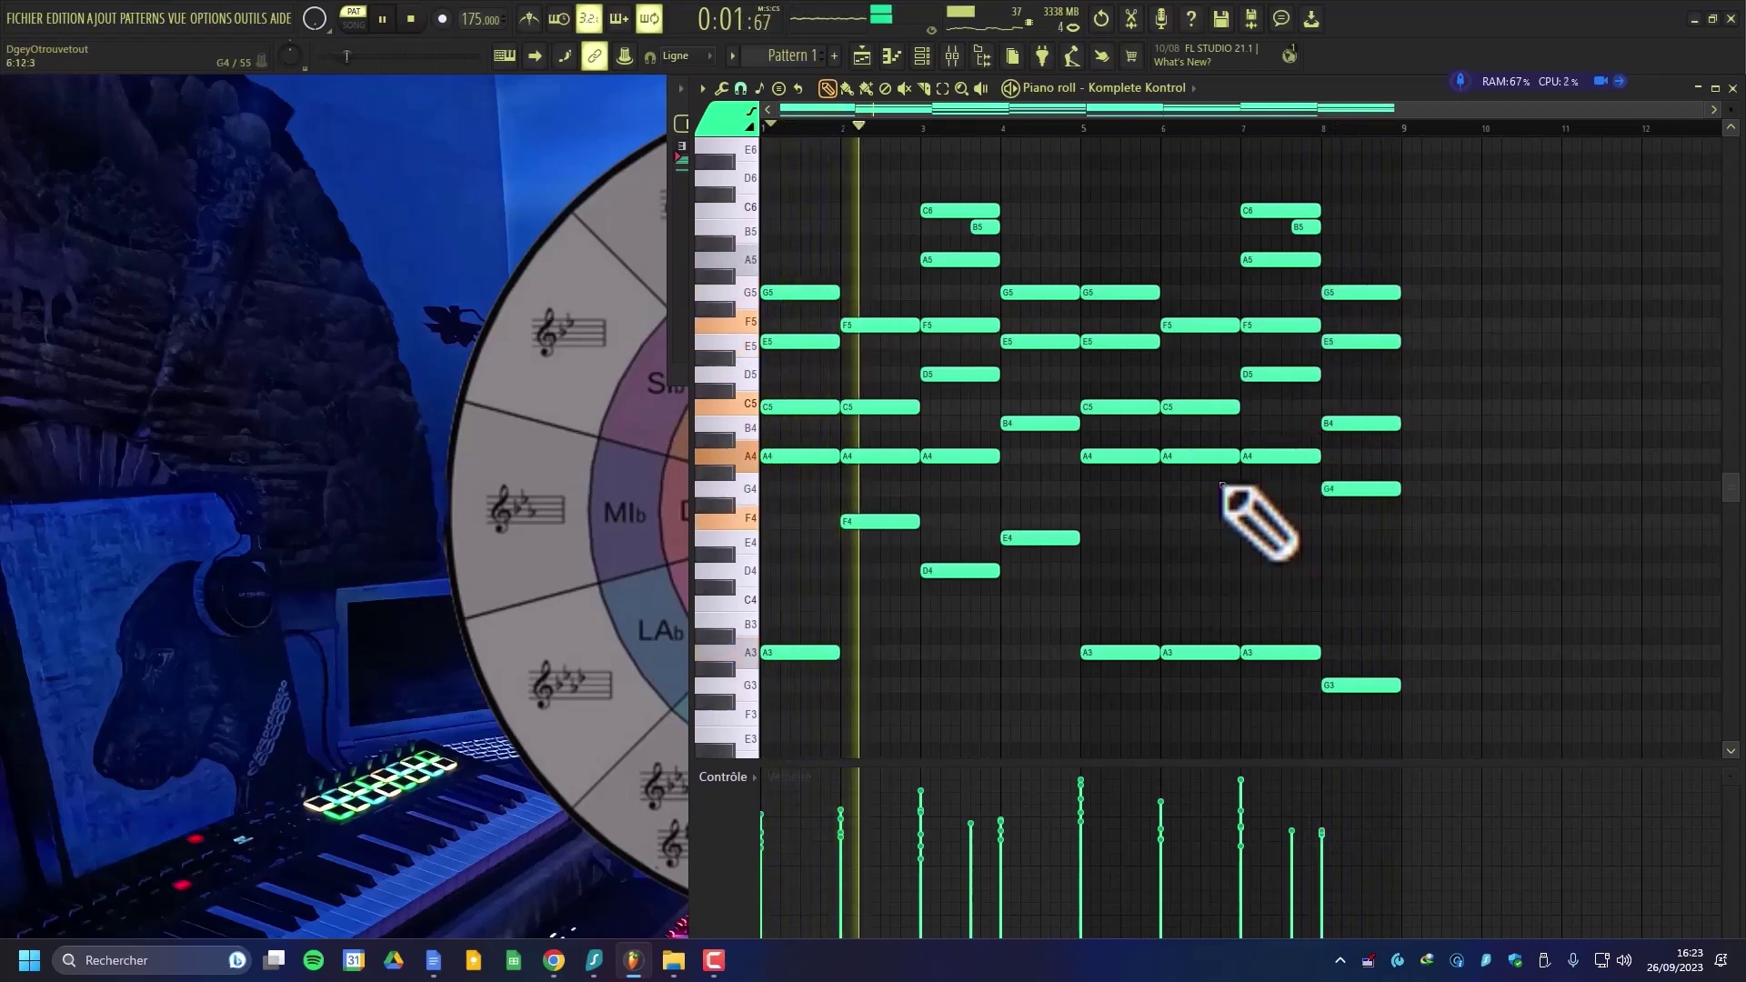
key("space")
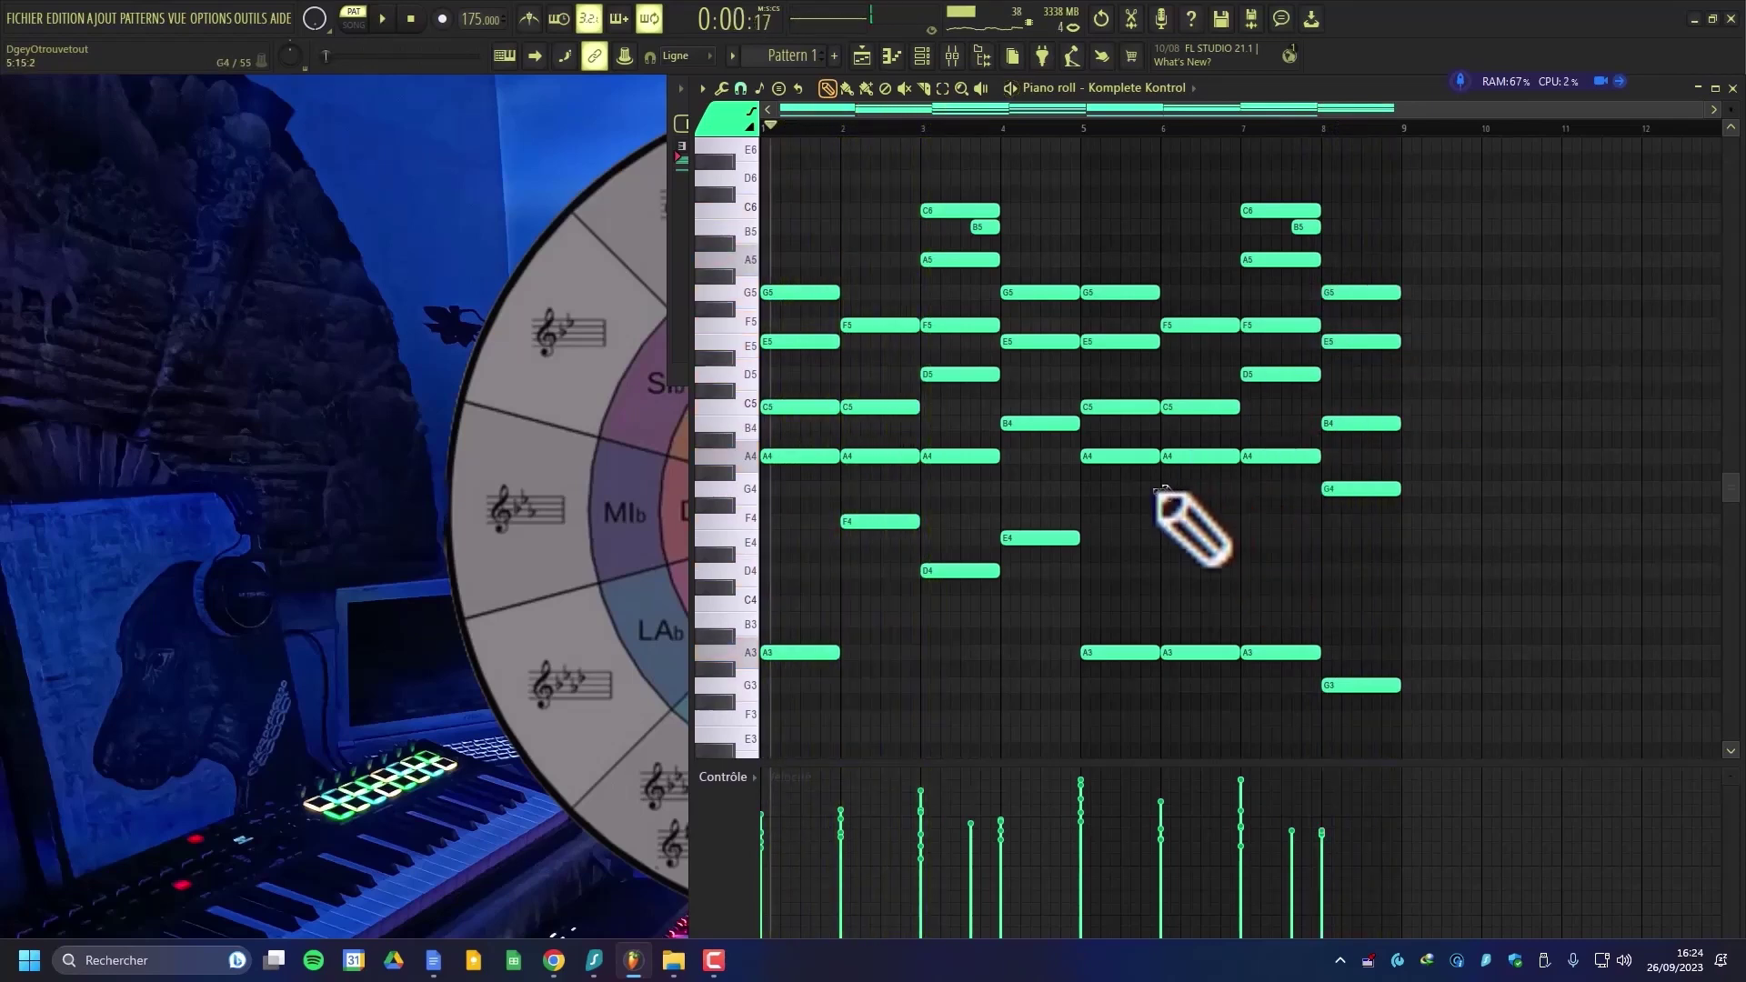
- Strum all the chords with a reduced start-time strength, preserved note ends and alternating direction, and start playback
key("alt+s")
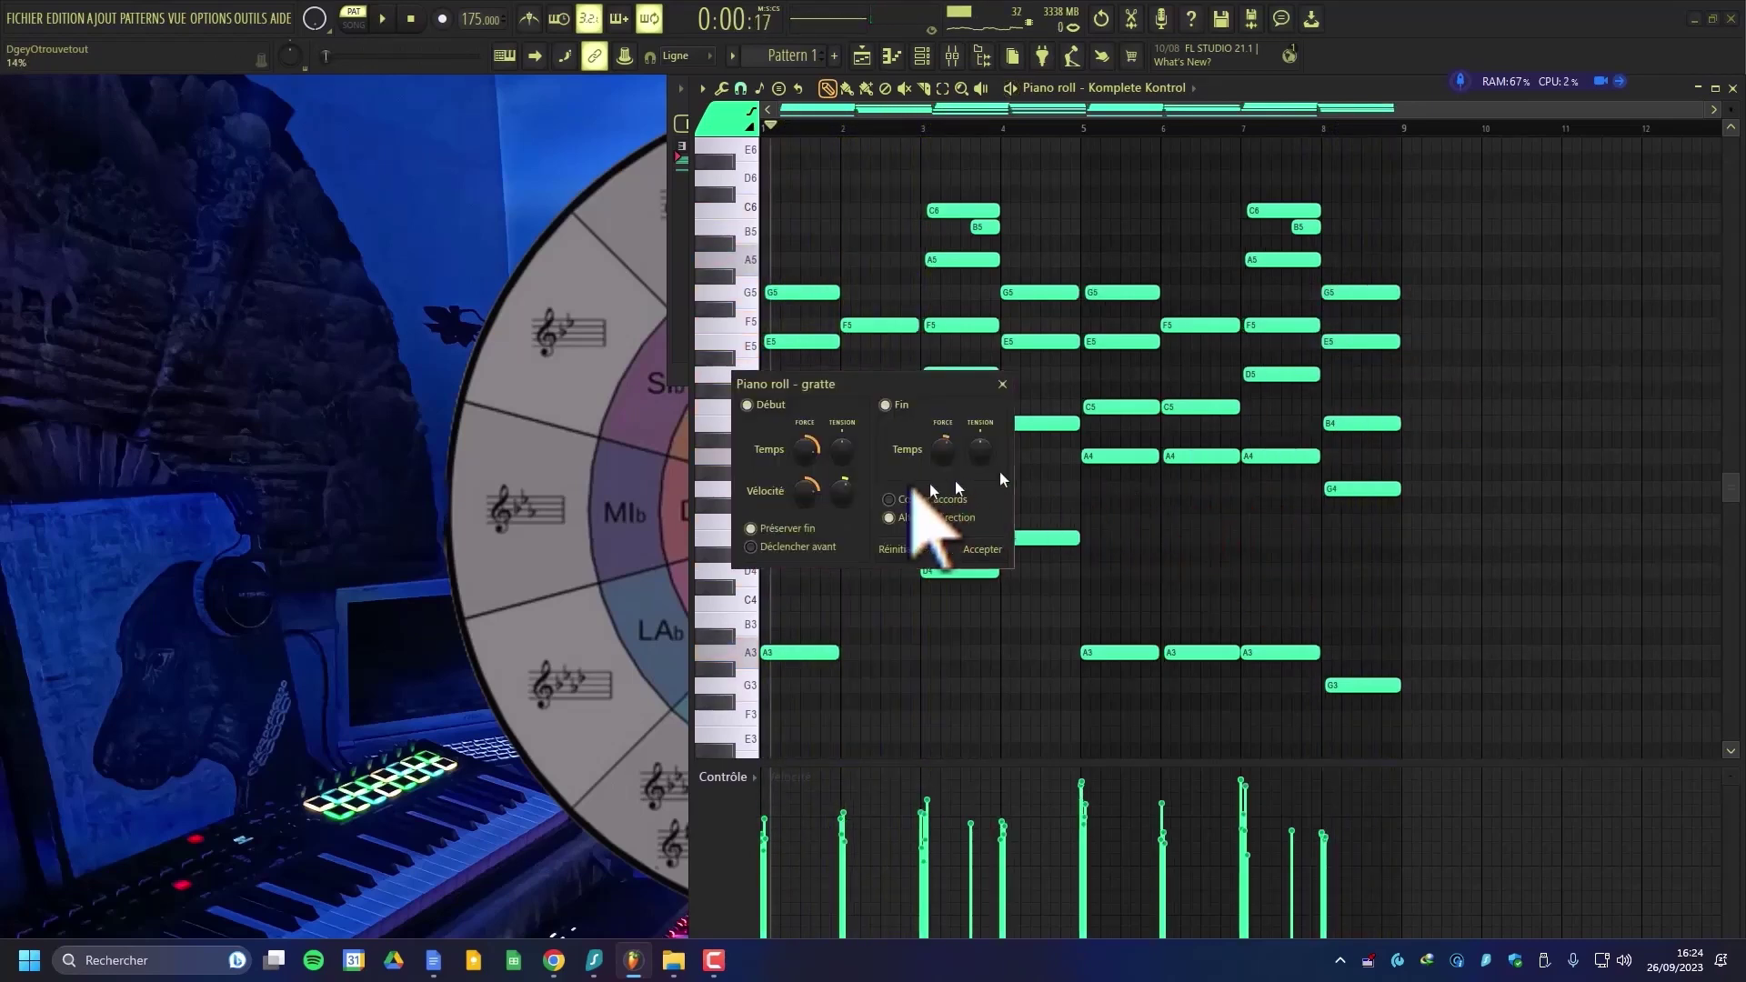
mouse_move(813, 448)
left_mouse_down()
mouse_move(812, 410)
mouse_move(812, 445)
left_mouse_up()
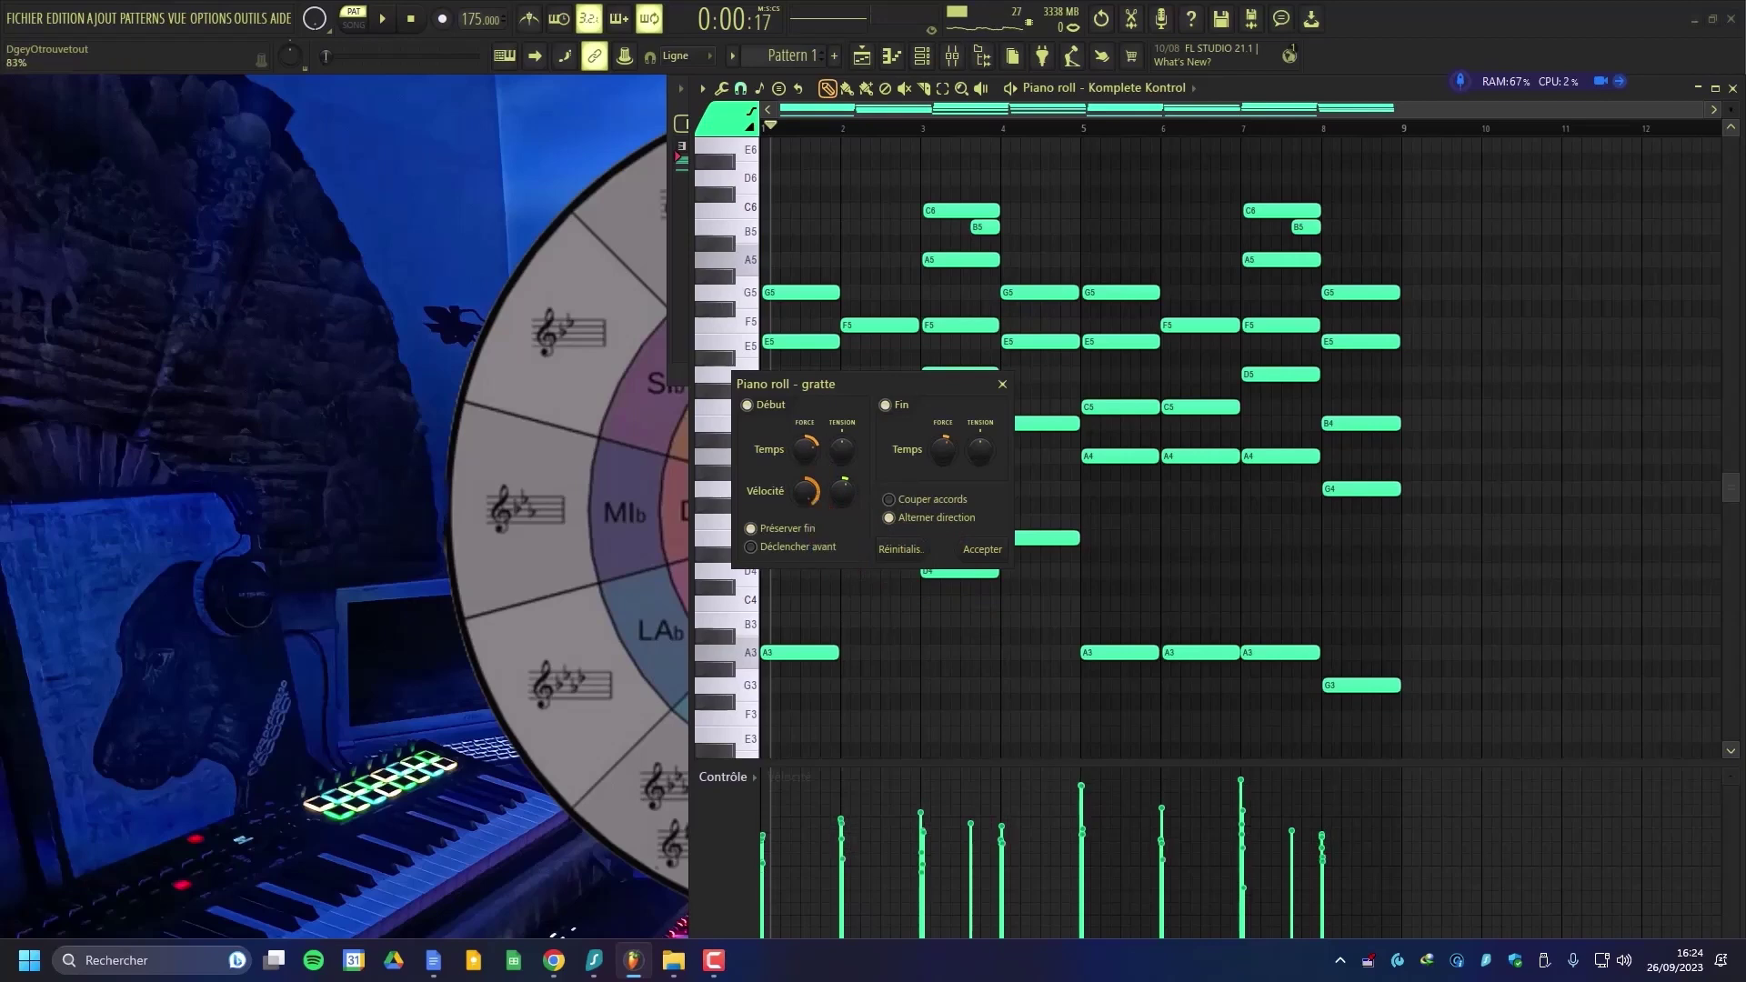
key("space")
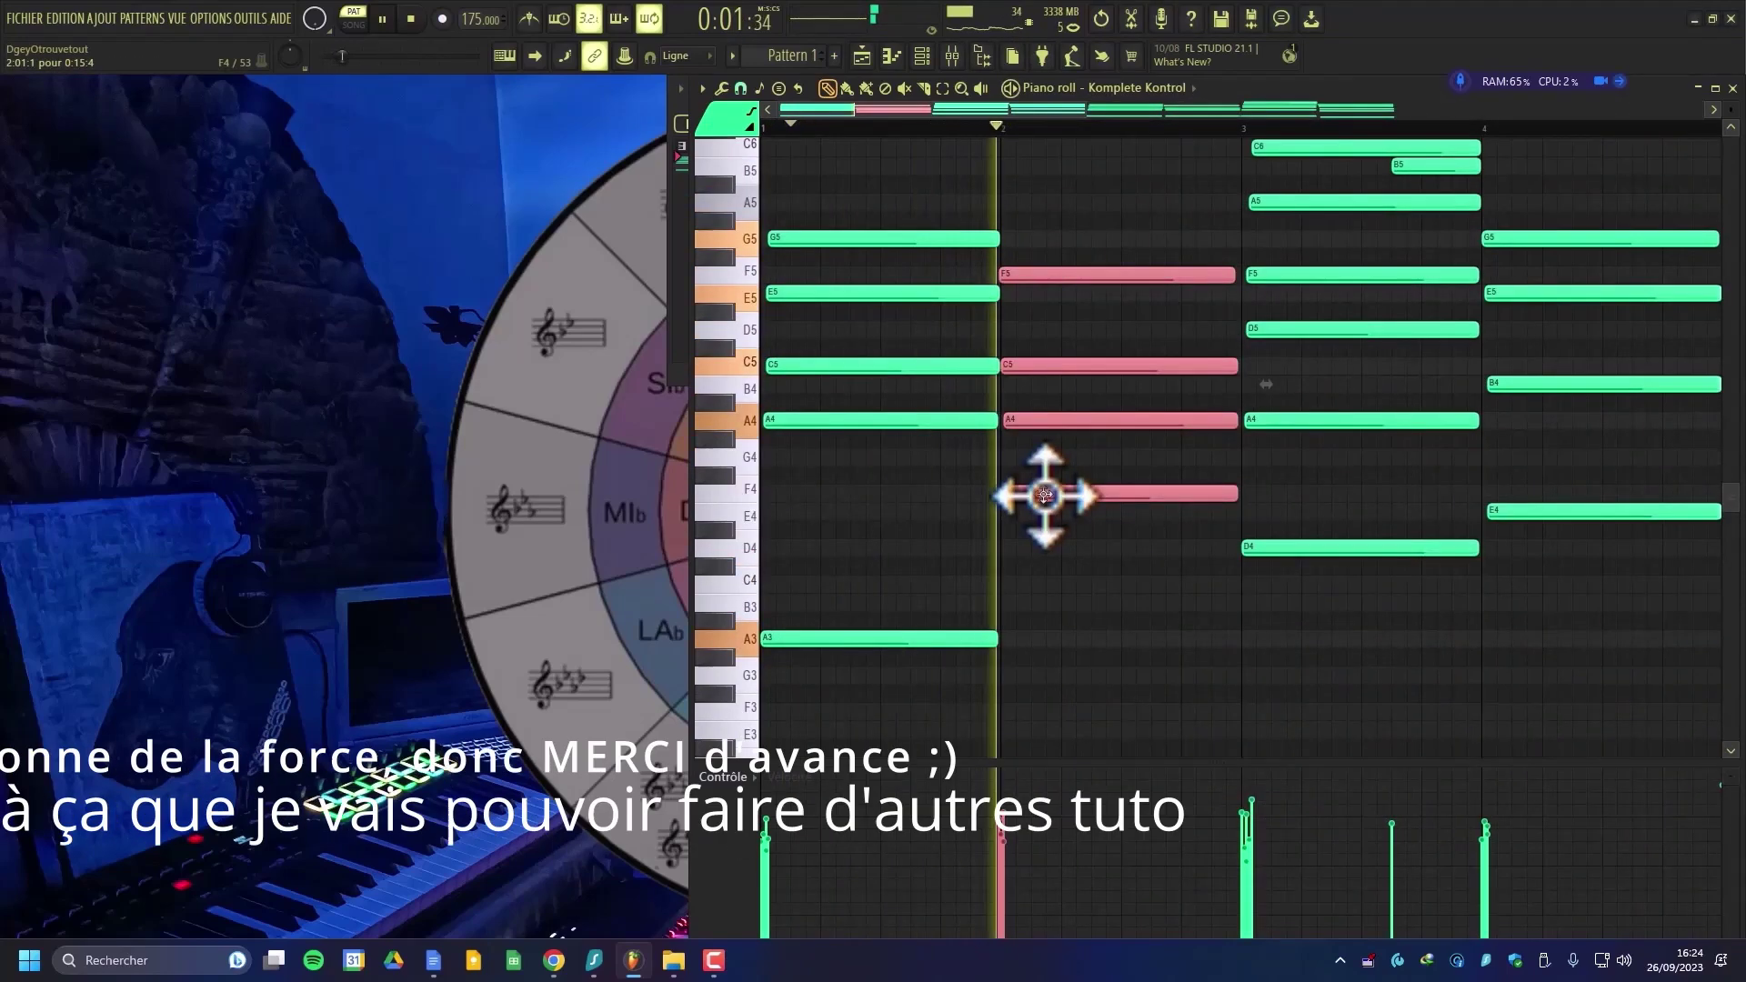
- Listen to the strummed progression and examine the staggered chord notes across the eight bars
scroll(1046, 505, "down", 2, "ctrl")
scroll(1066, 587, "down", 2, "ctrl")
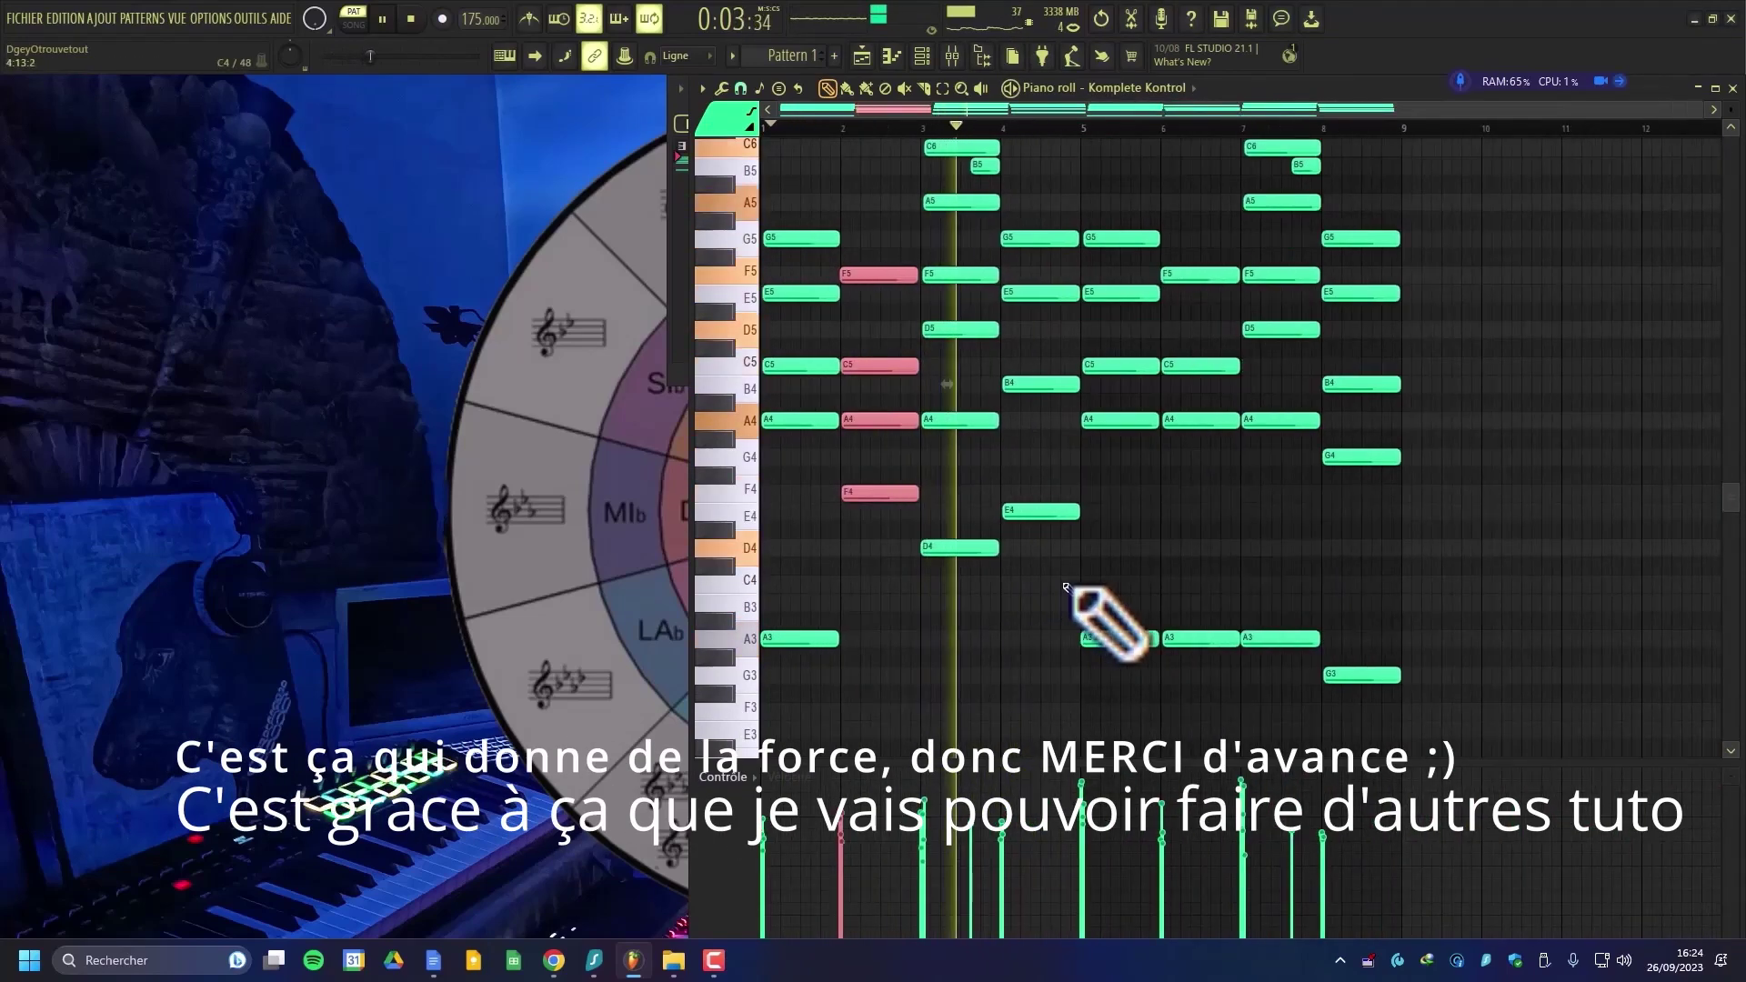
scroll(1073, 587, "down", 1, "alt")
scroll(1079, 587, "down", 1, "ctrl")
scroll(1079, 588, "down", 3, "alt")
scroll(1079, 588, "up", 3, "alt")
scroll(1078, 587, "up", 1, "ctrl")
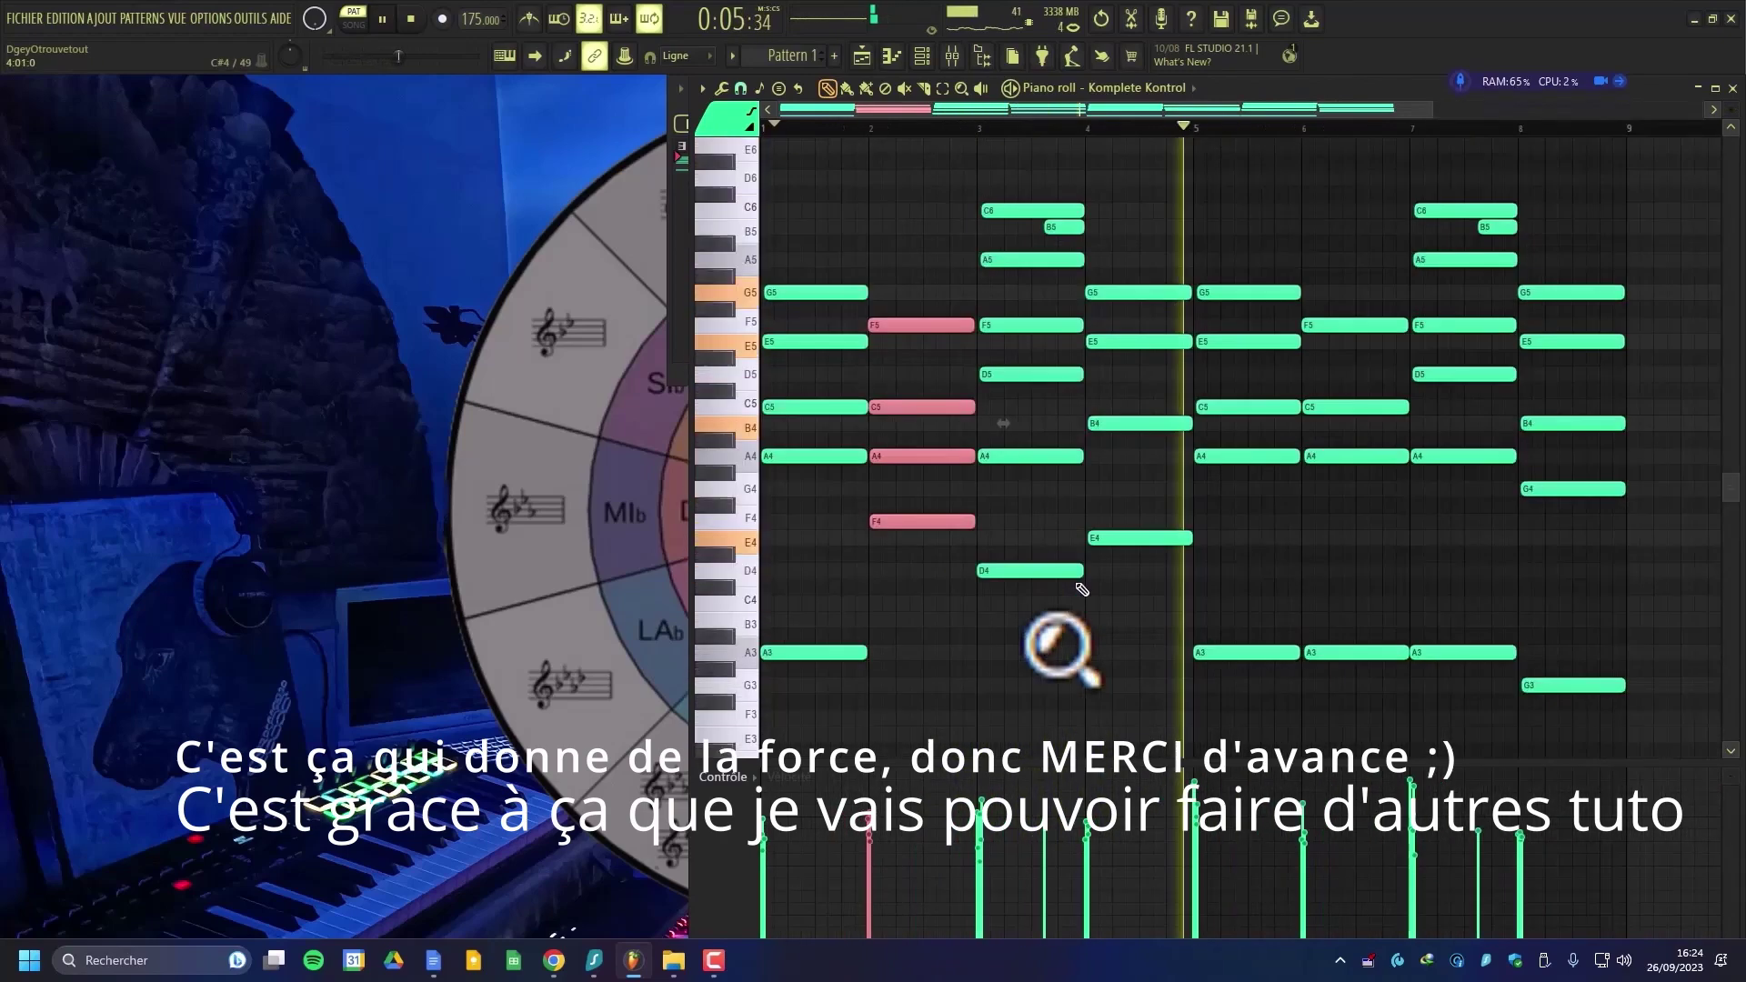
scroll(1076, 587, "down", 1, "ctrl")
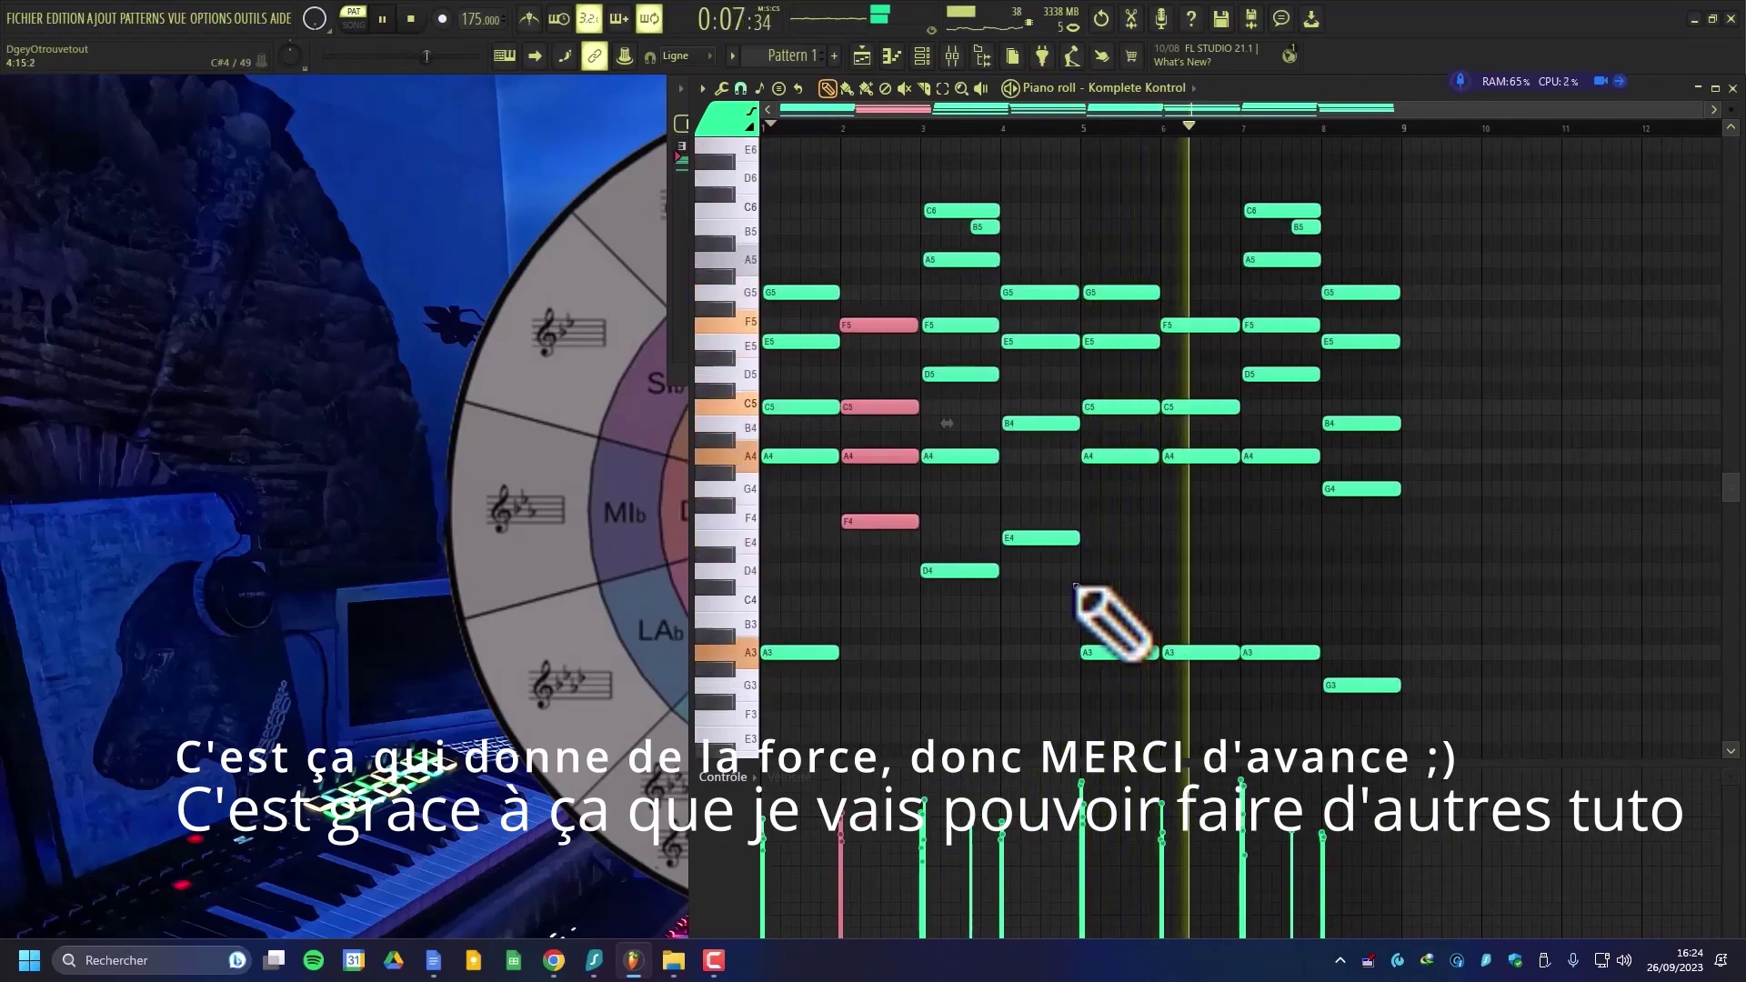
key("space")
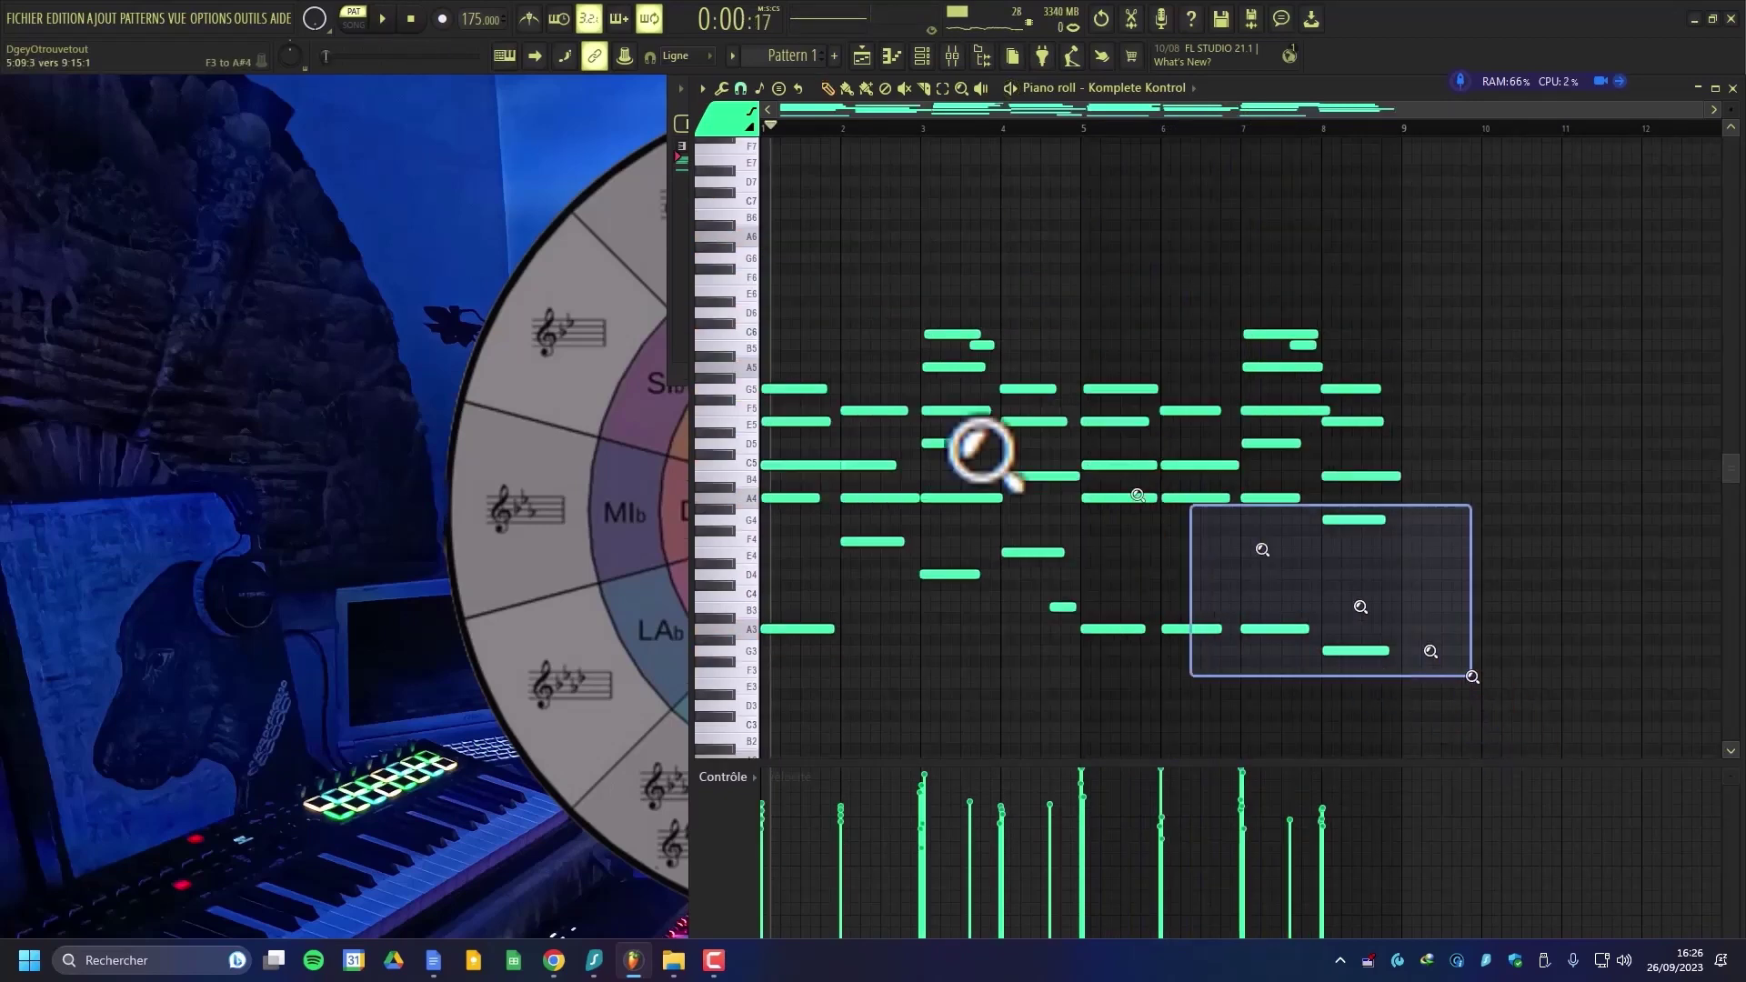
scroll(909, 364, "up", 2, "alt")
scroll(846, 341, "up", 2, "ctrl")
scroll(855, 350, "down", 2, "ctrl")
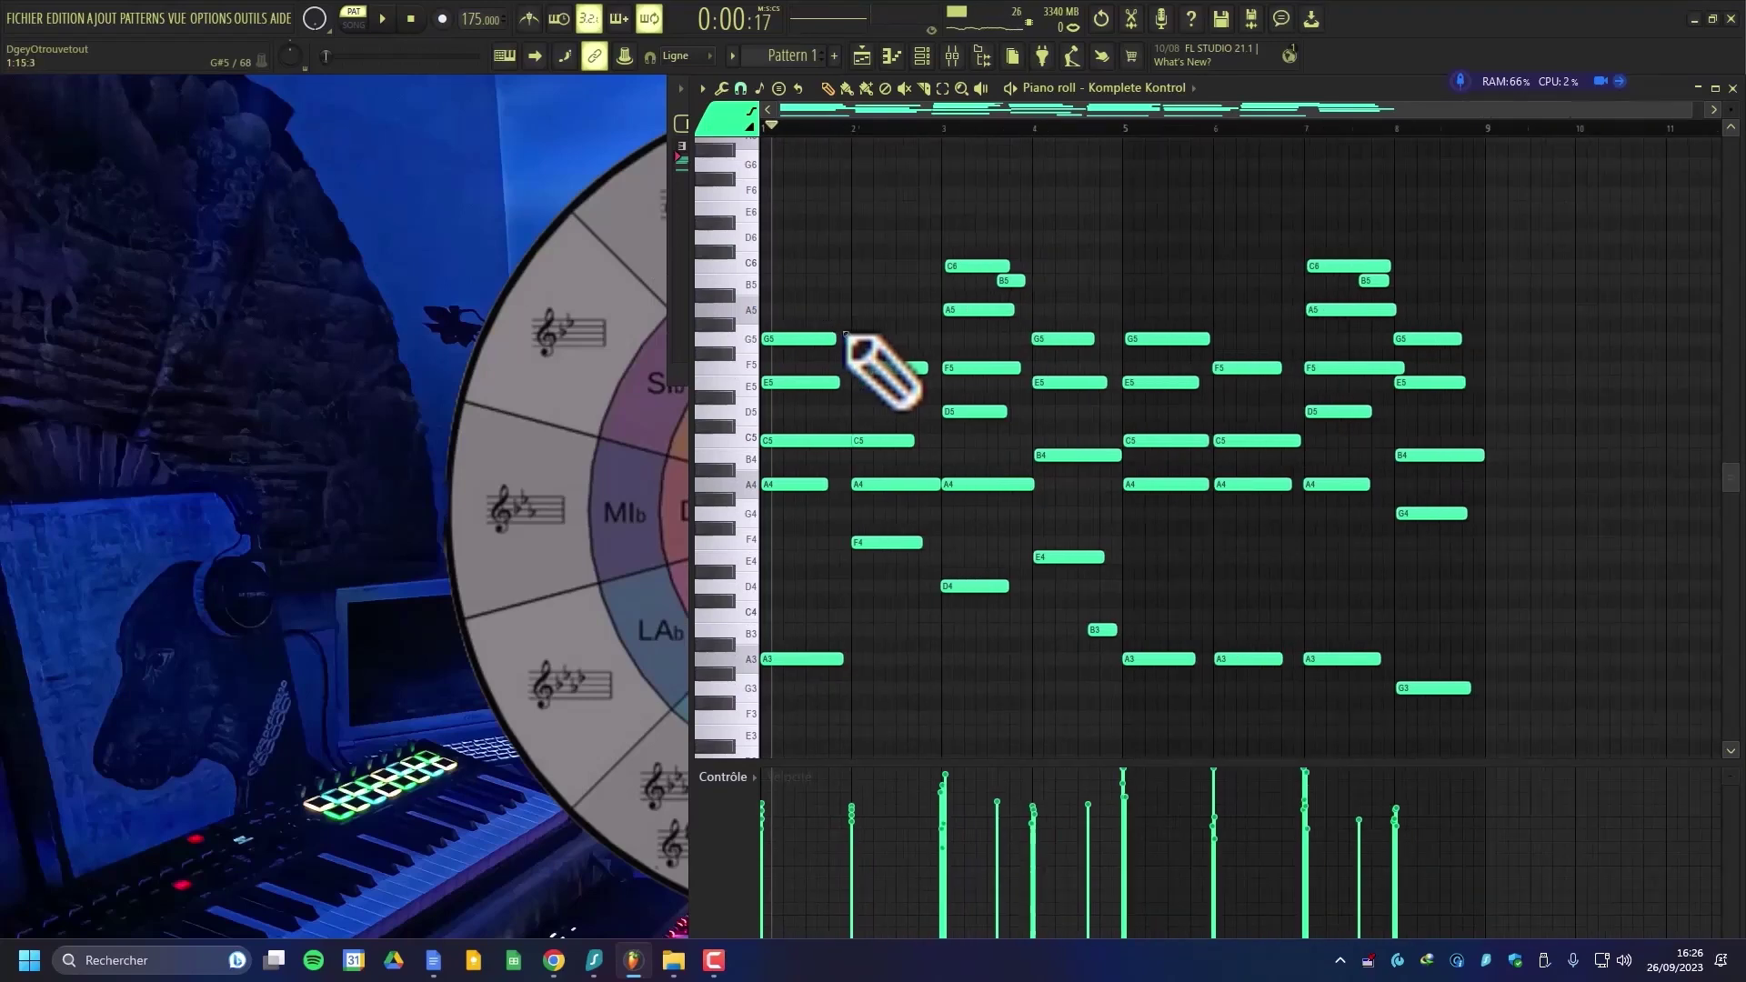
left_click_drag(1458, 702, 664, 248)
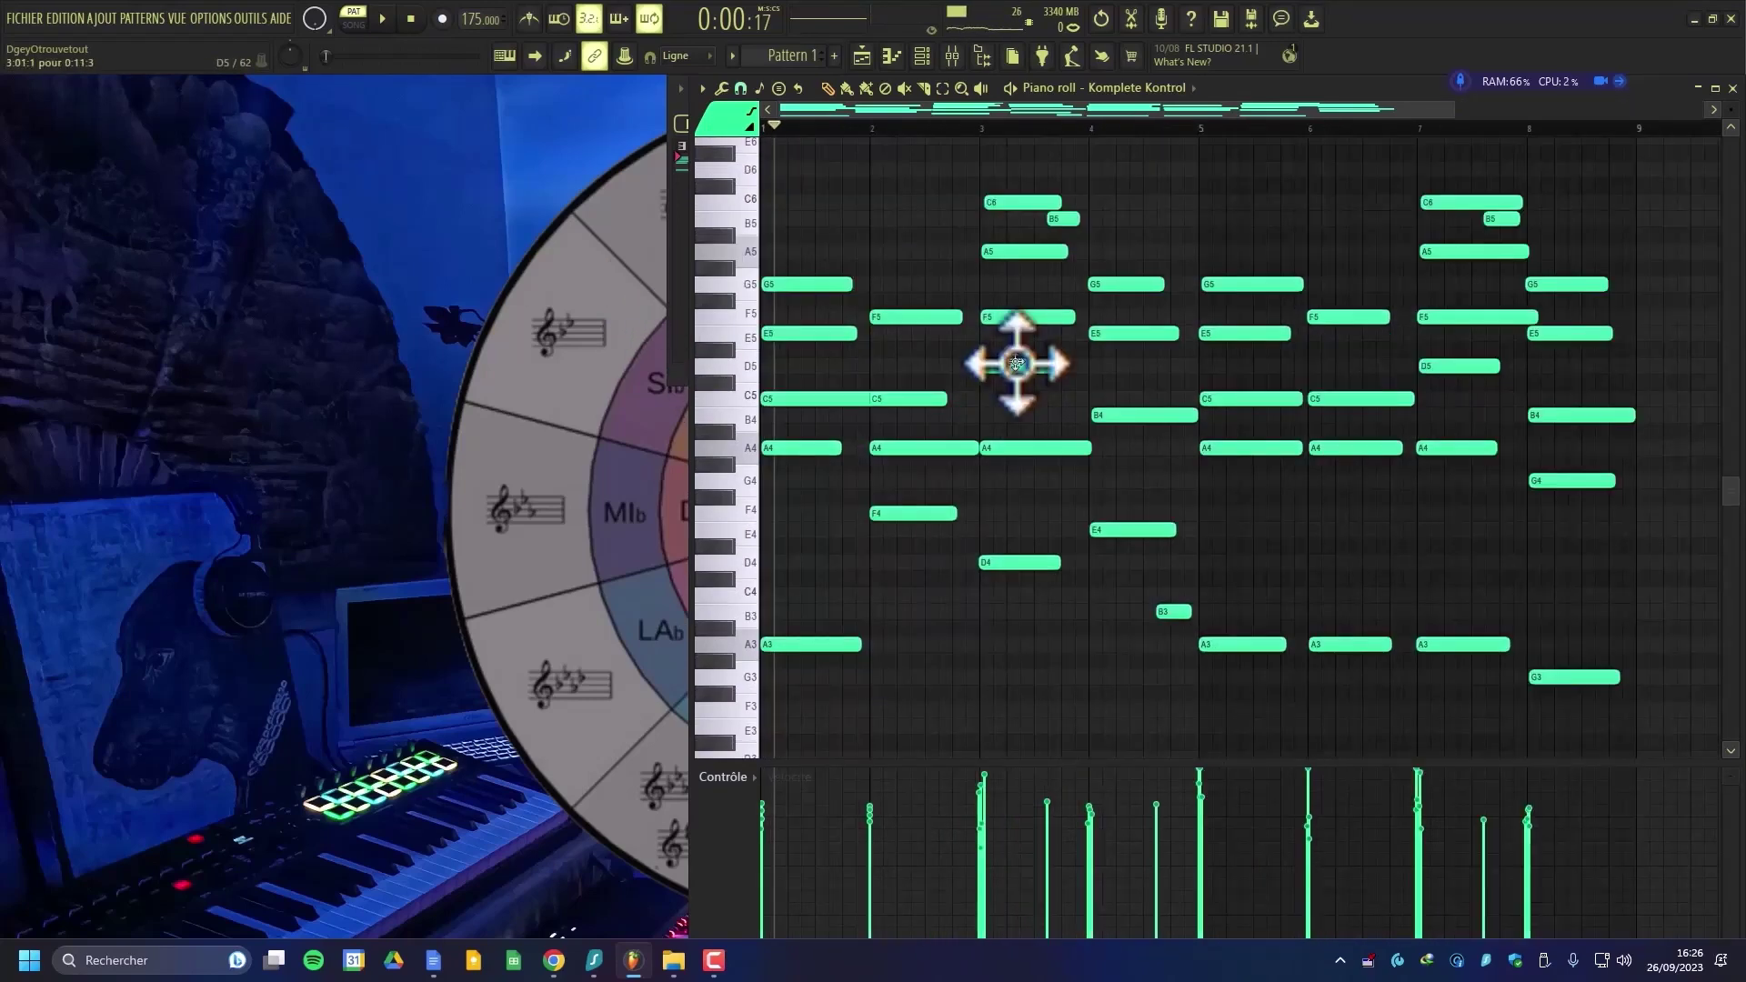